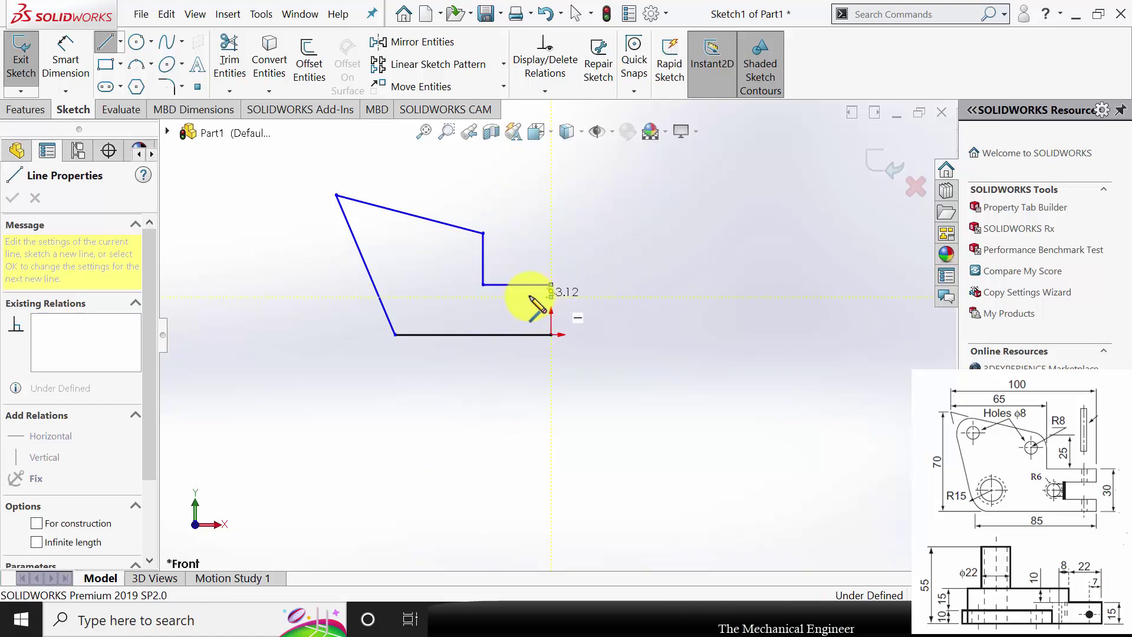
Complete the bracket profile with an open rectangular slot about 16 mm deep and 9 mm high, closing the outline at the origin
left_click(551, 297)
left_click(517, 297)
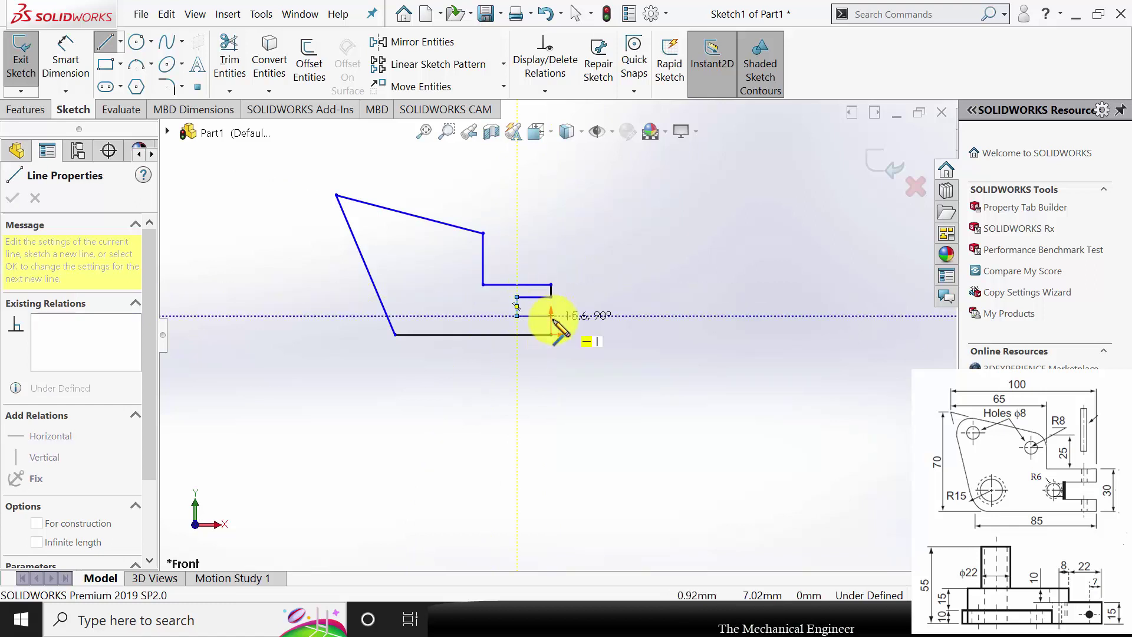
left_click(517, 315)
left_click(551, 335)
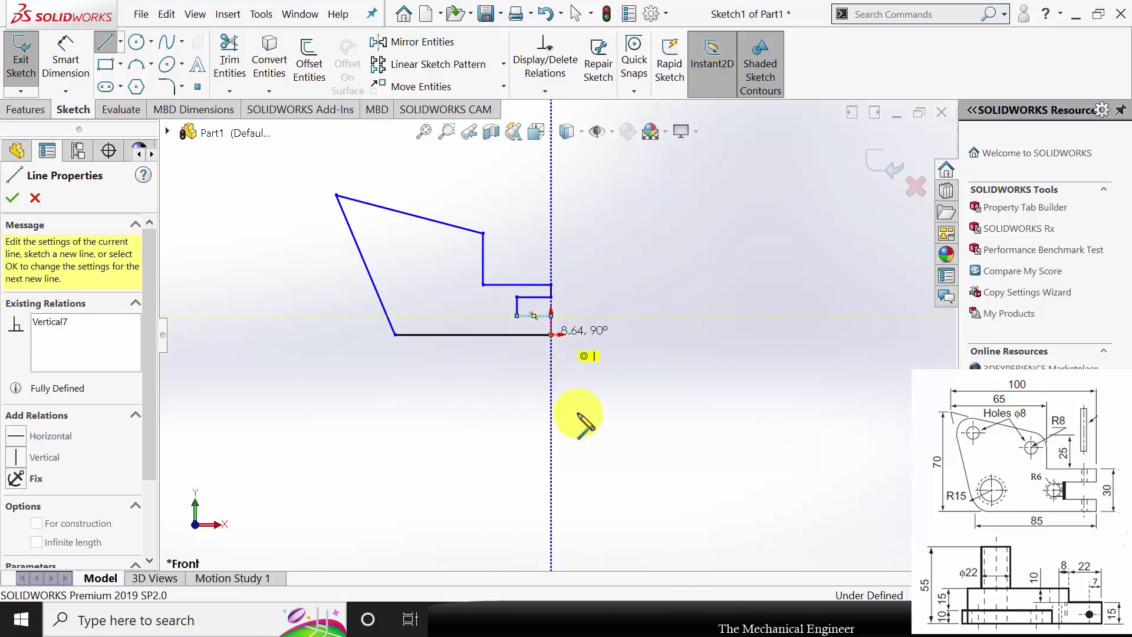
left_click(37, 198)
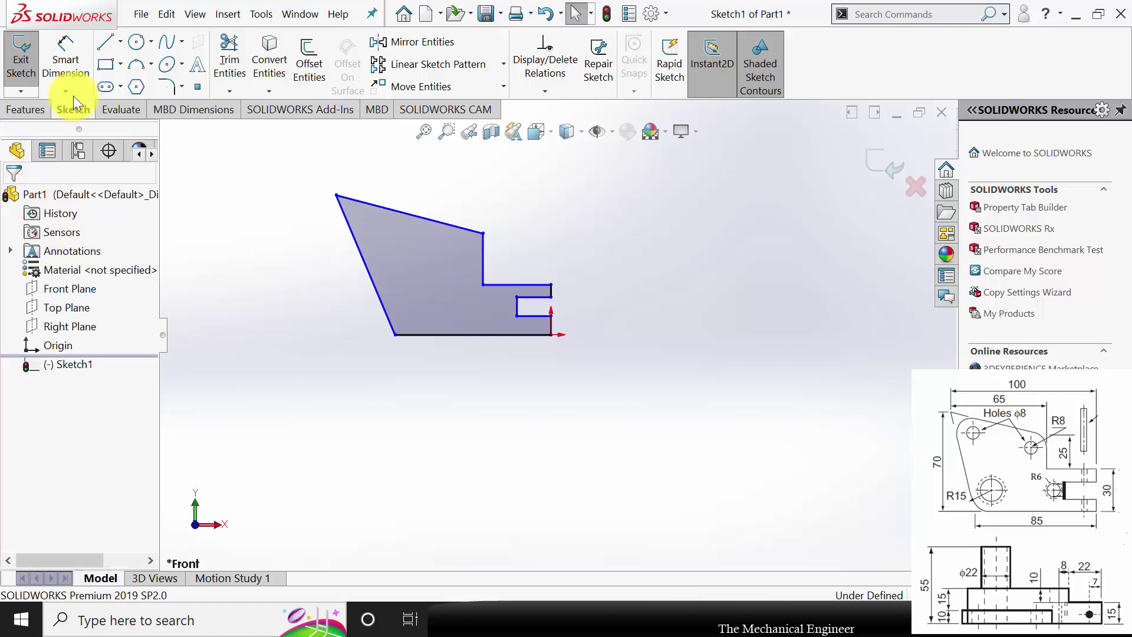
Dimension the profile's horizontal bottom edge to 85 mm
left_click(55, 37)
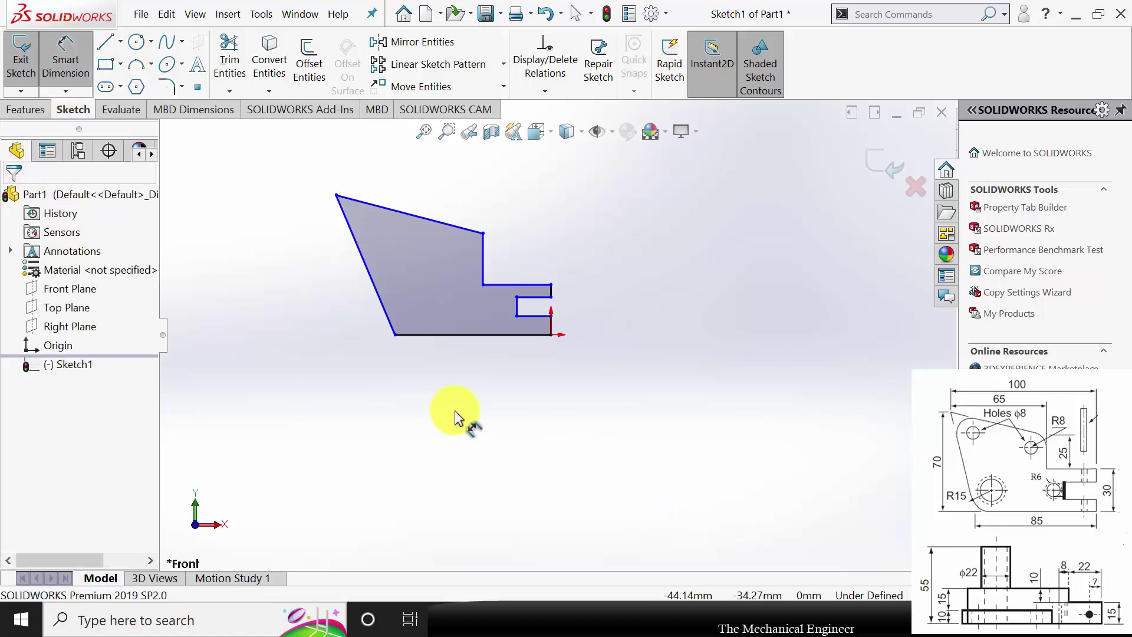
left_click(480, 337)
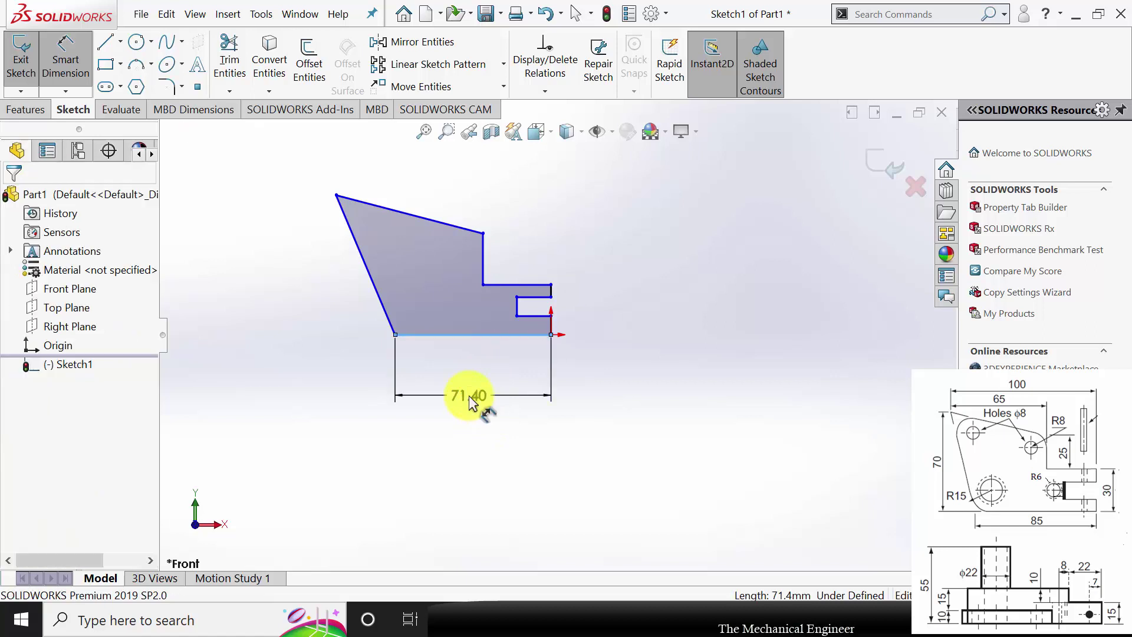
left_click(469, 395)
type("85")
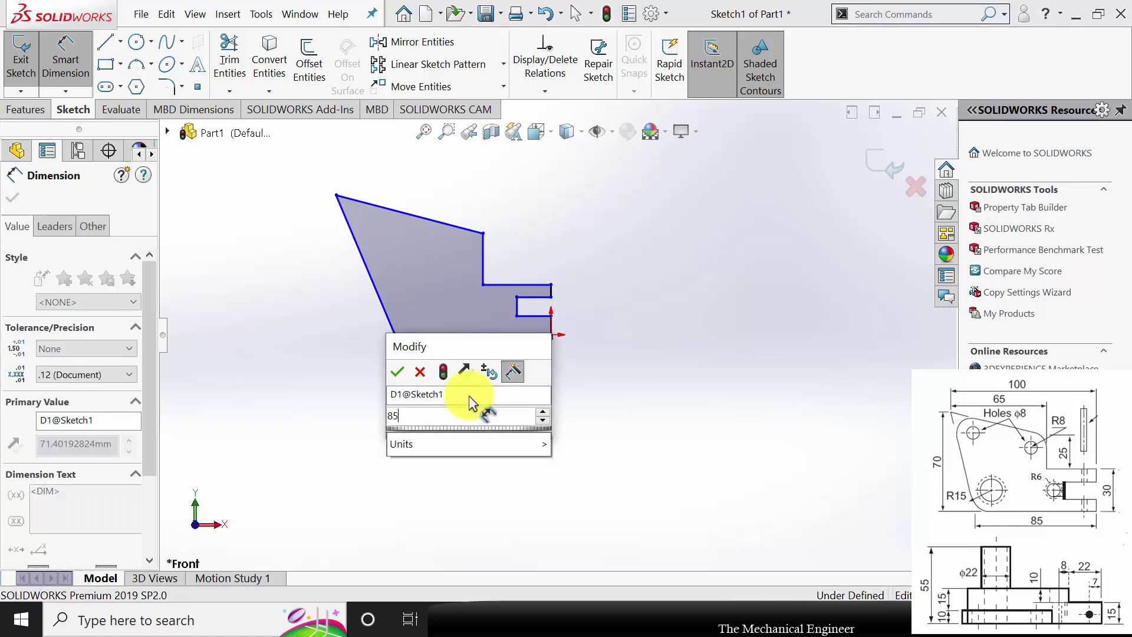
key("Return")
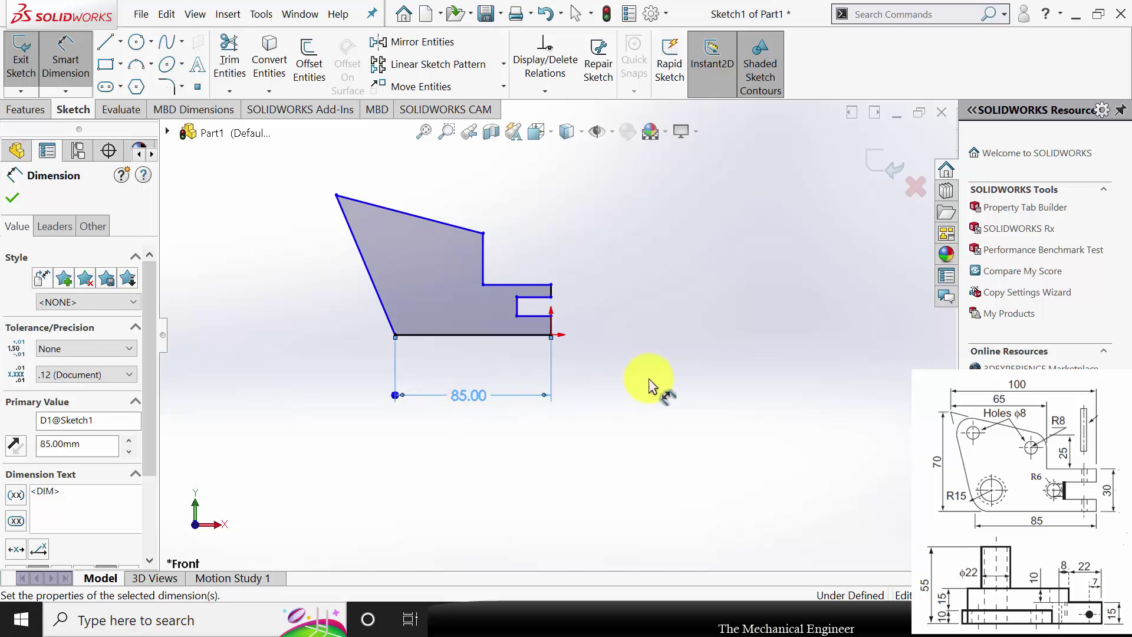
Dimension the vertical distance from the profile's upper-left corner to the bottom edge as 70 mm
left_click(337, 197)
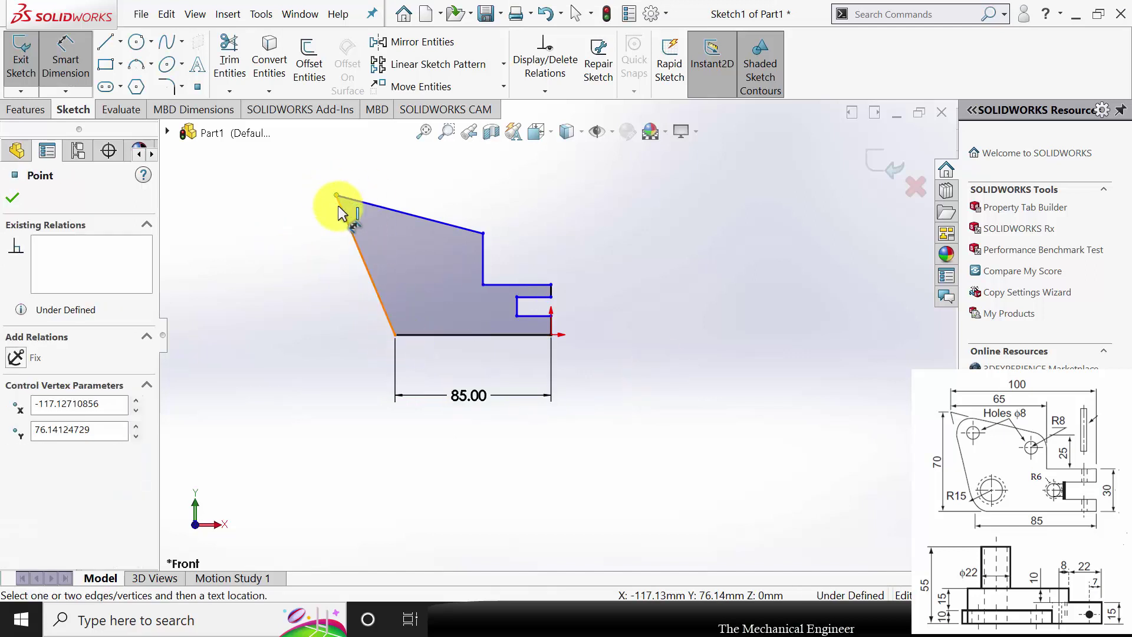
left_click(423, 335)
left_click(270, 264)
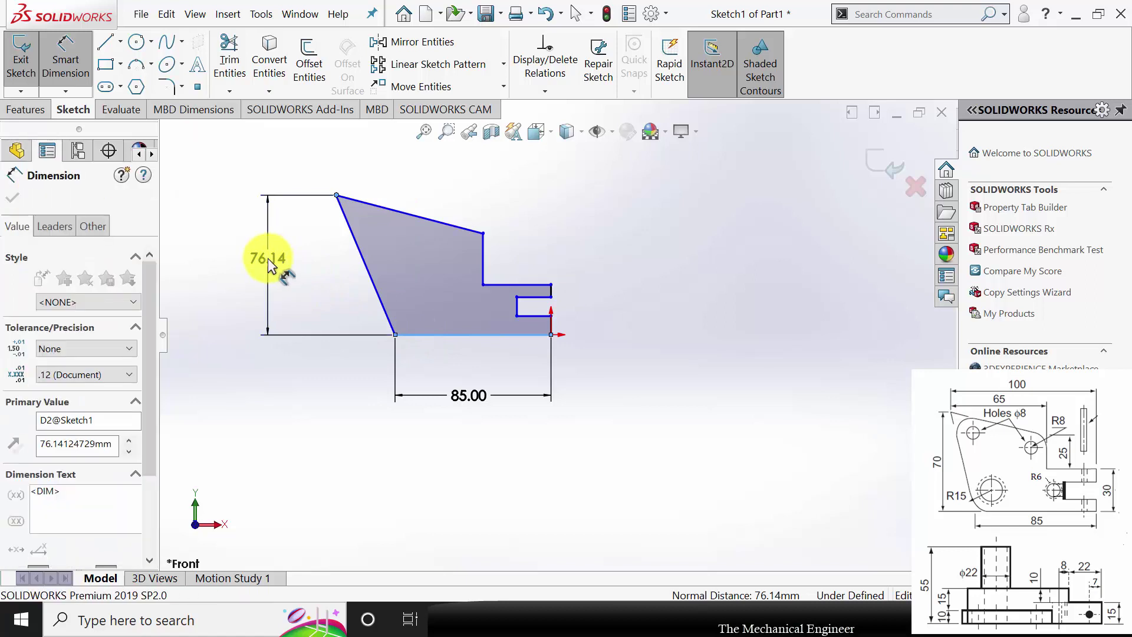
type("70")
key("Return")
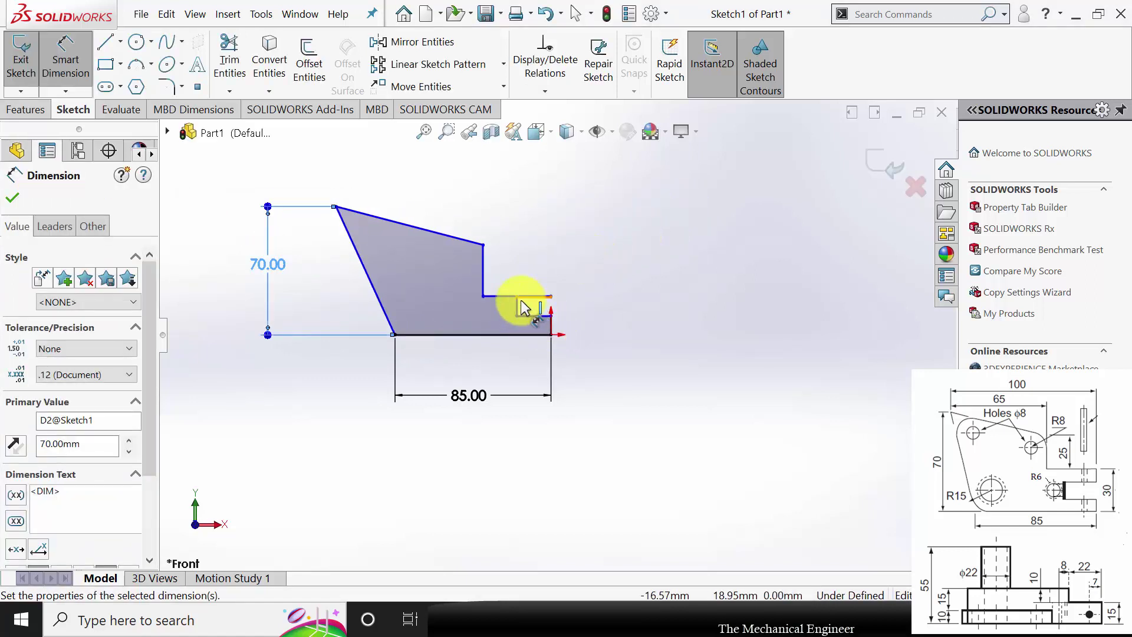
Dimension the height of the slotted arm between its upper edge and the bottom edge as 30 mm
left_click(499, 297)
left_click(525, 335)
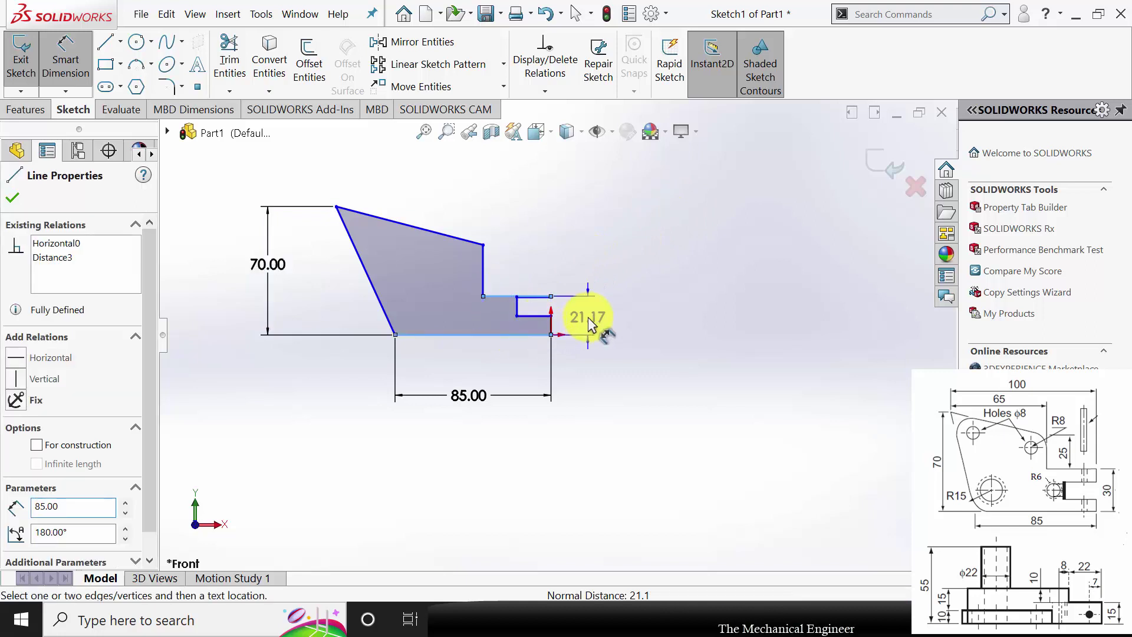
left_click(589, 318)
type("30")
key("Return")
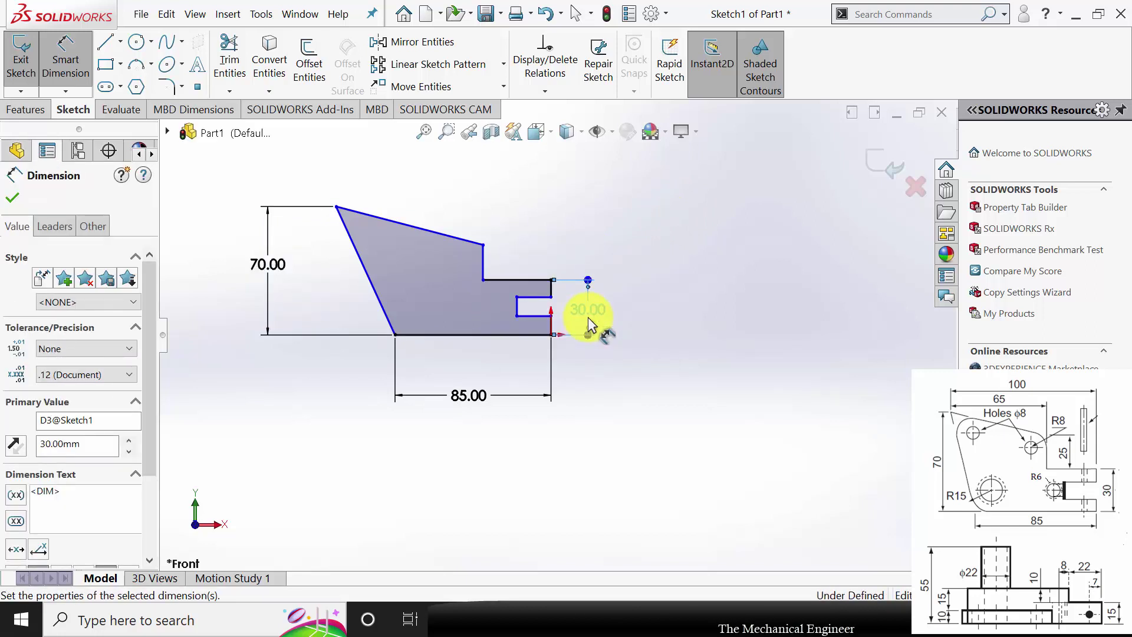
Dimension the horizontal distance from the upper-left corner to the vertical step edge as 65 mm
left_click(337, 207)
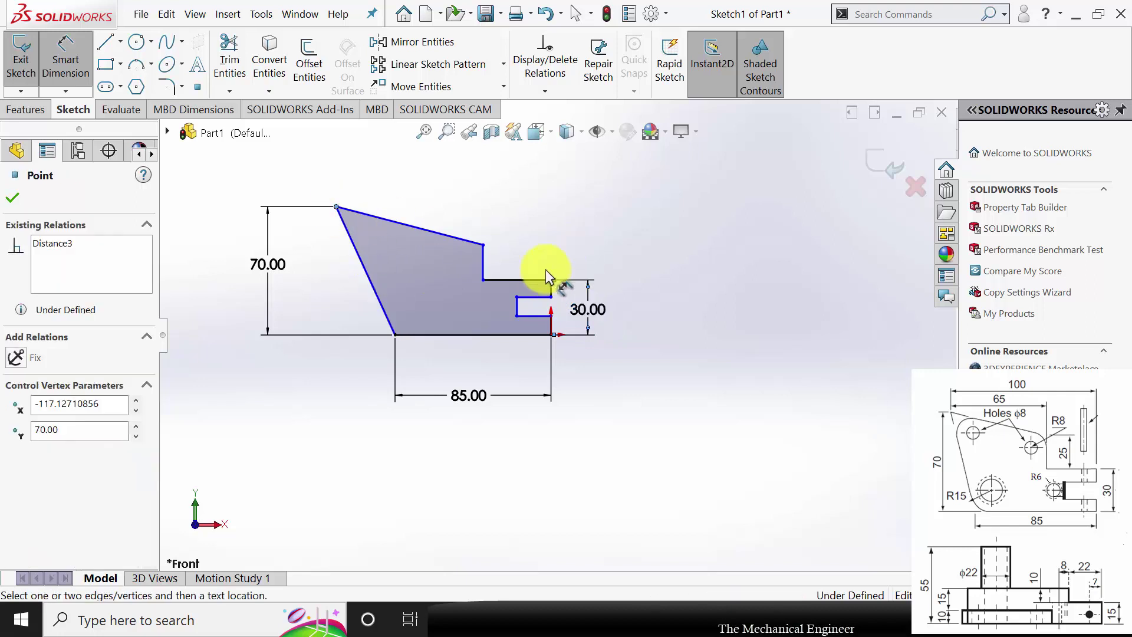
left_click(483, 254)
left_click(430, 183)
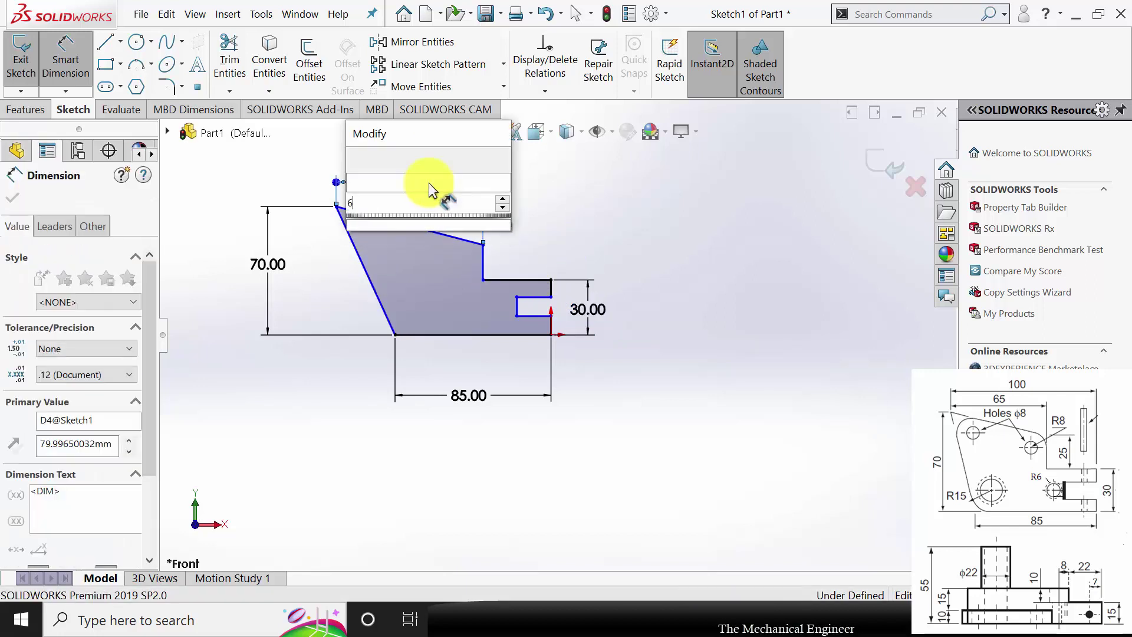
type("65")
key("Return")
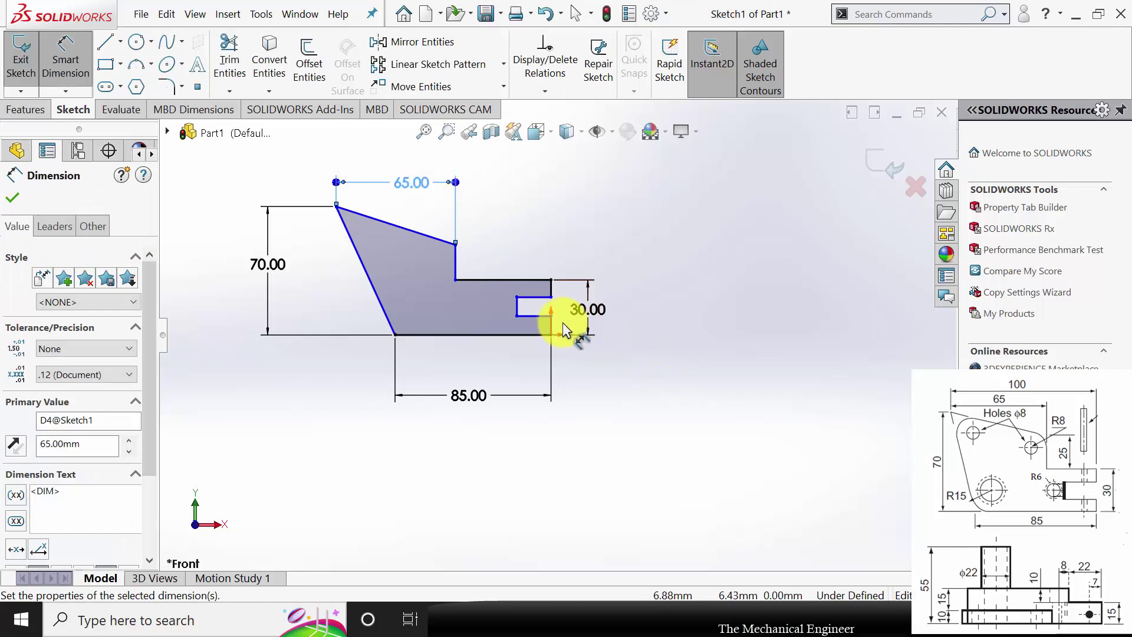
Dimension the overall horizontal distance between the origin and the upper-left corner as 100 mm
left_click(552, 334)
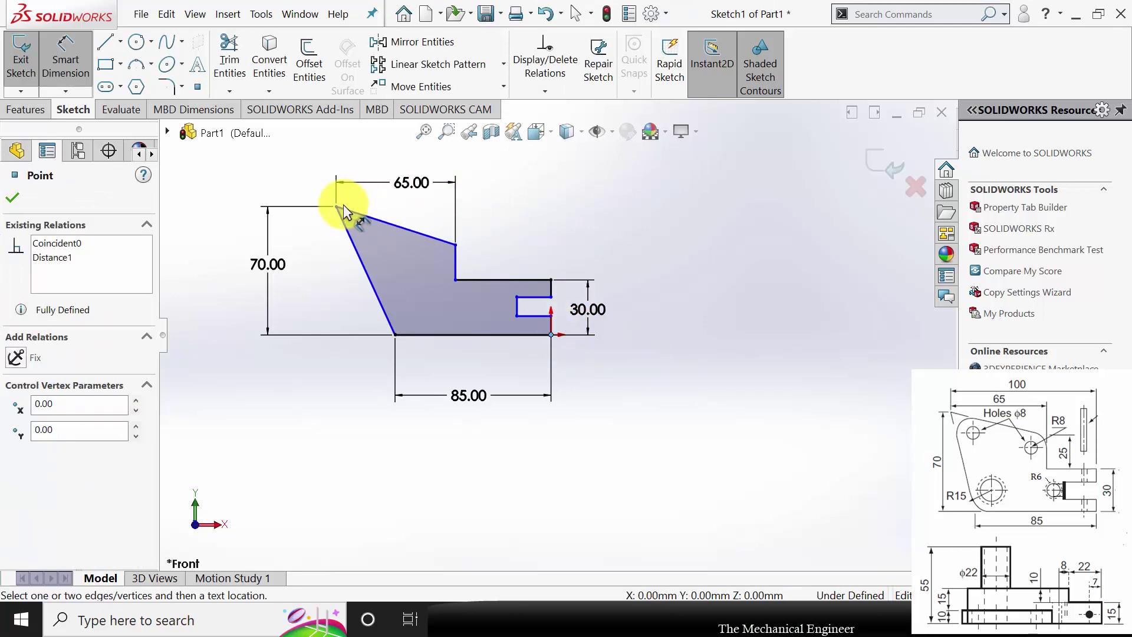
left_click(336, 207)
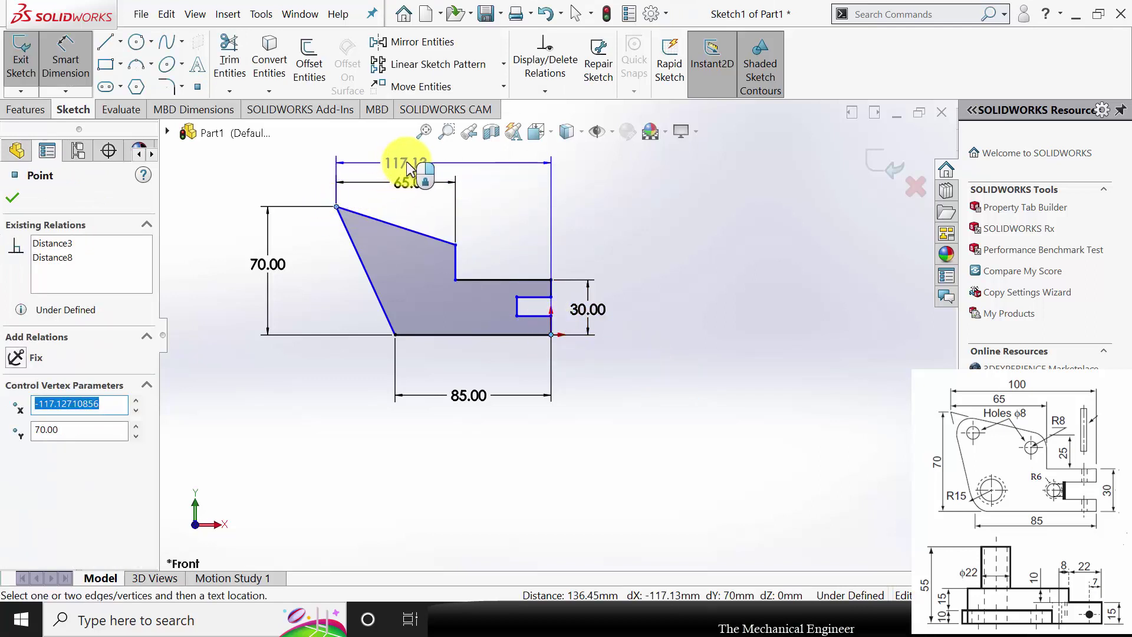
left_click(412, 168)
type("100")
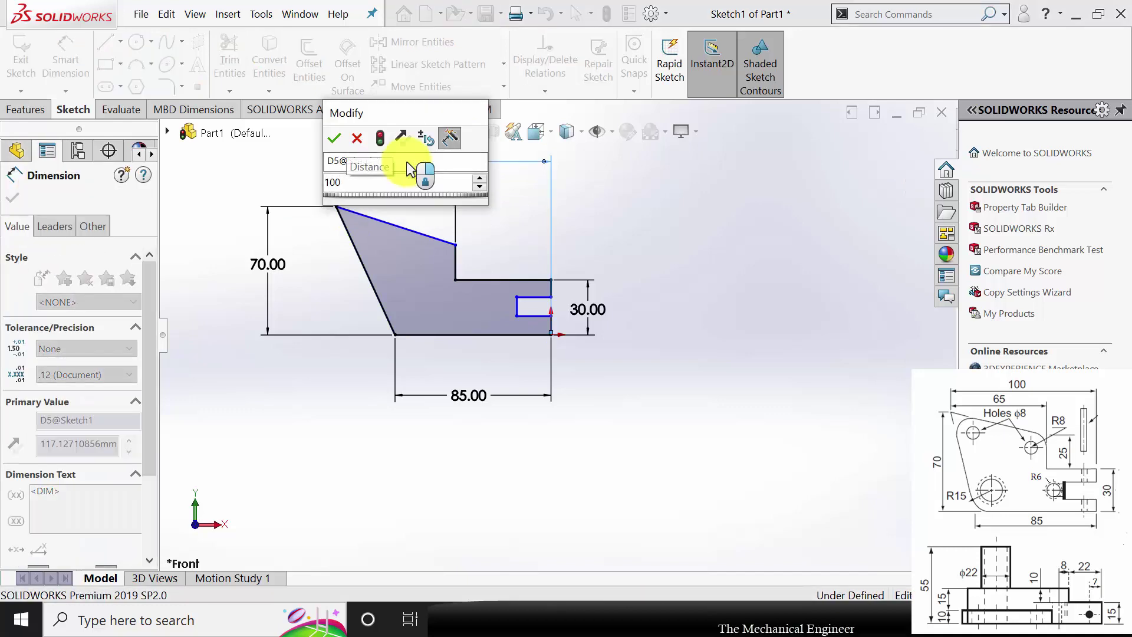
key("Return")
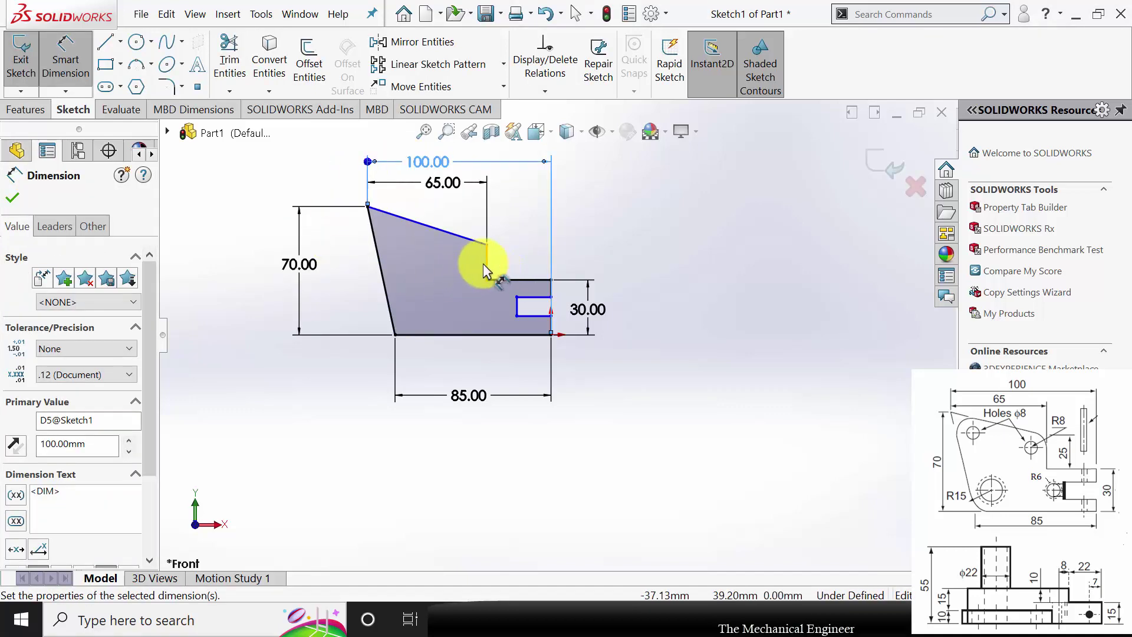
key("Escape")
Dimension the vertical step edge above the slotted arm to 25 mm
left_click(485, 265)
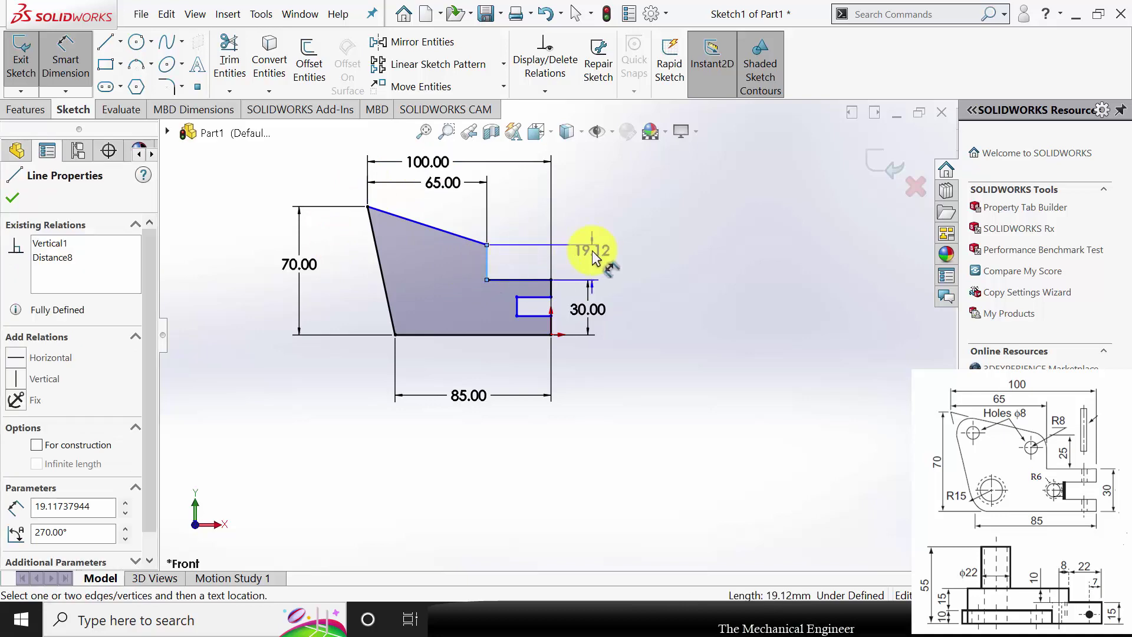
left_click(601, 251)
type("25")
key("Return")
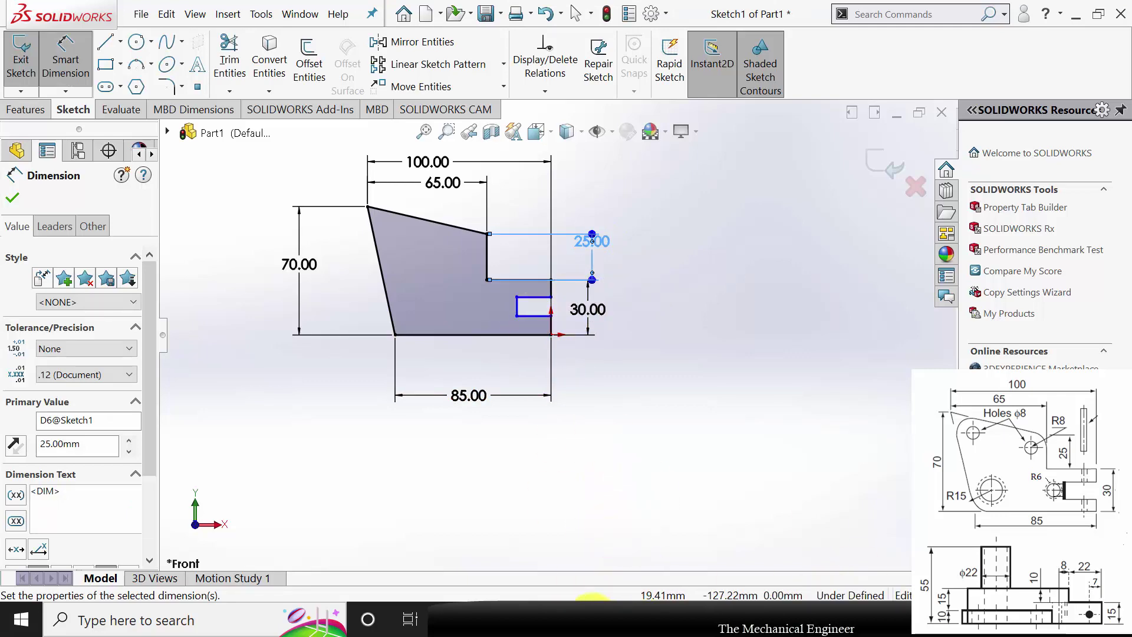
Check the reference drawing in PowerPoint, return to the SOLIDWORKS sketch and dimension the slot's height as 12 mm
key("alt+Tab")
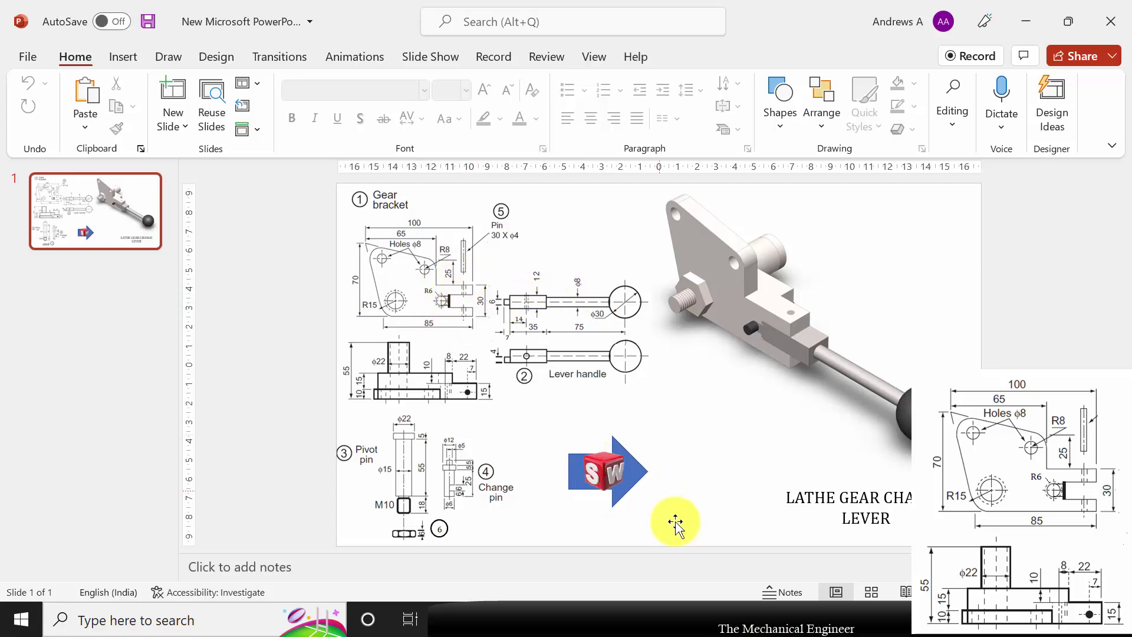
left_click(672, 618)
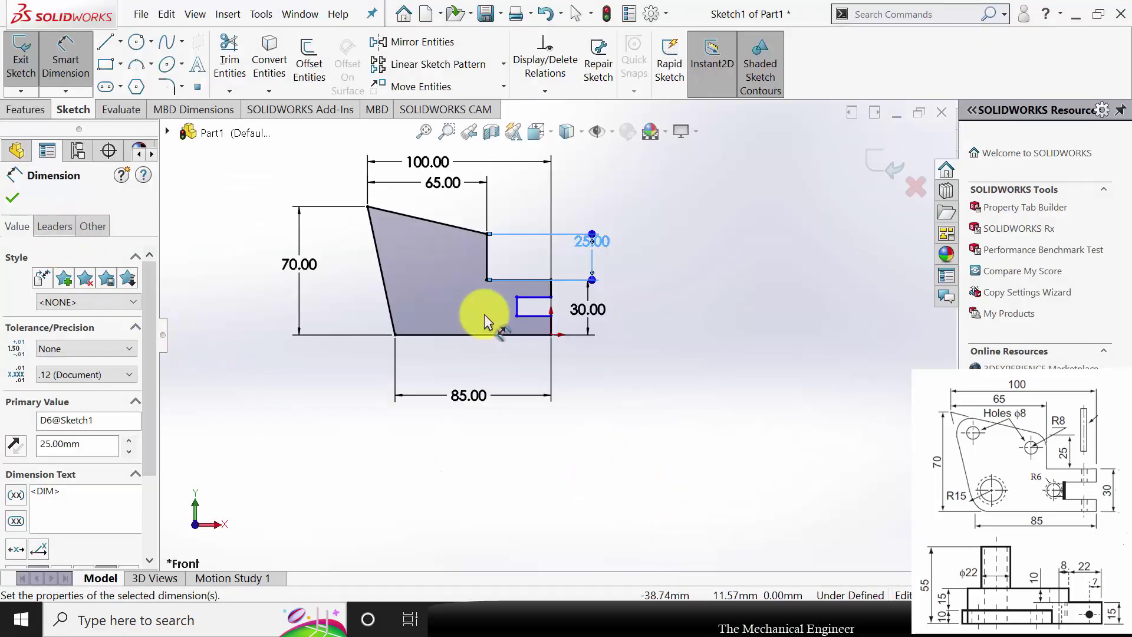
left_click(517, 307)
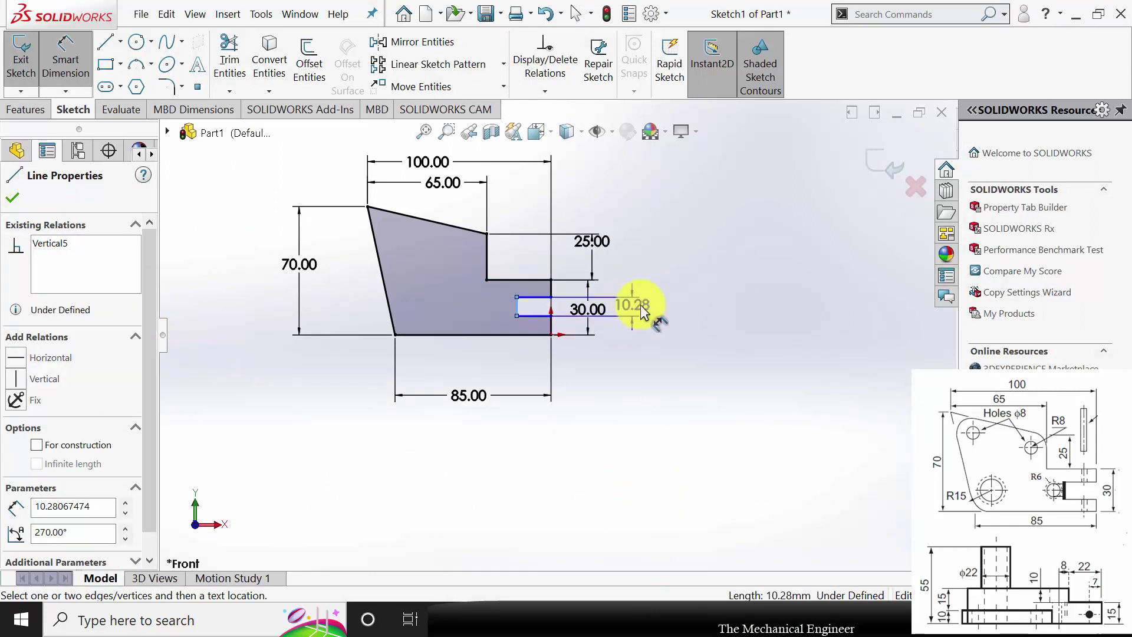
left_click(645, 312)
type("12")
key("Return")
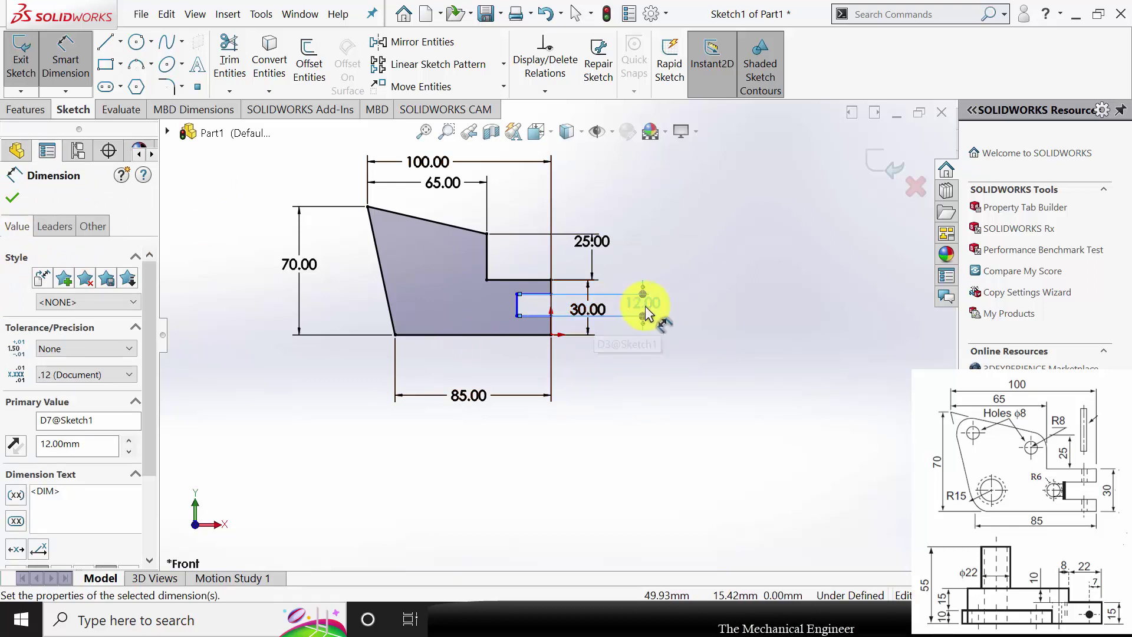
Dimension the distance between the slot's lower edge and the profile's bottom edge as 9 mm
left_click(536, 316)
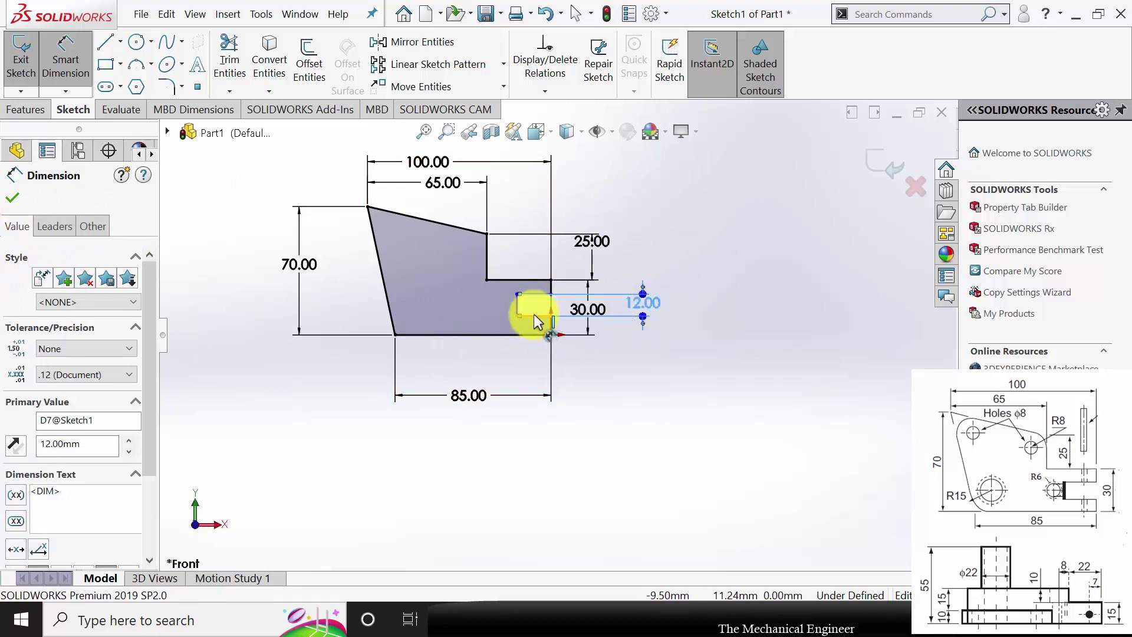
left_click(535, 334)
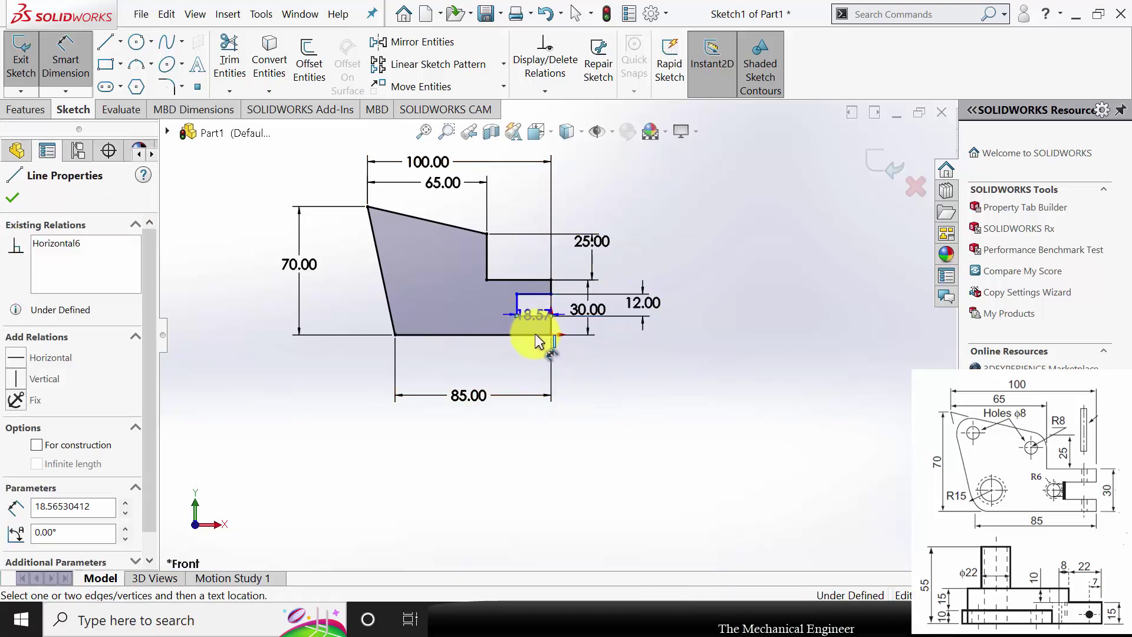
left_click(637, 393)
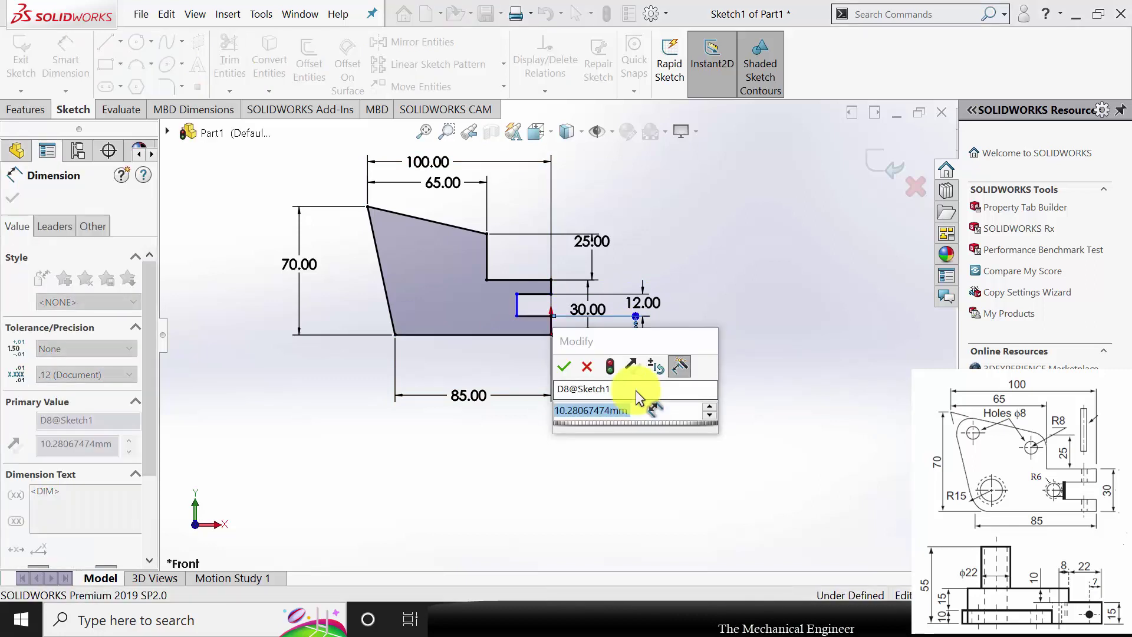
type("9")
key("Return")
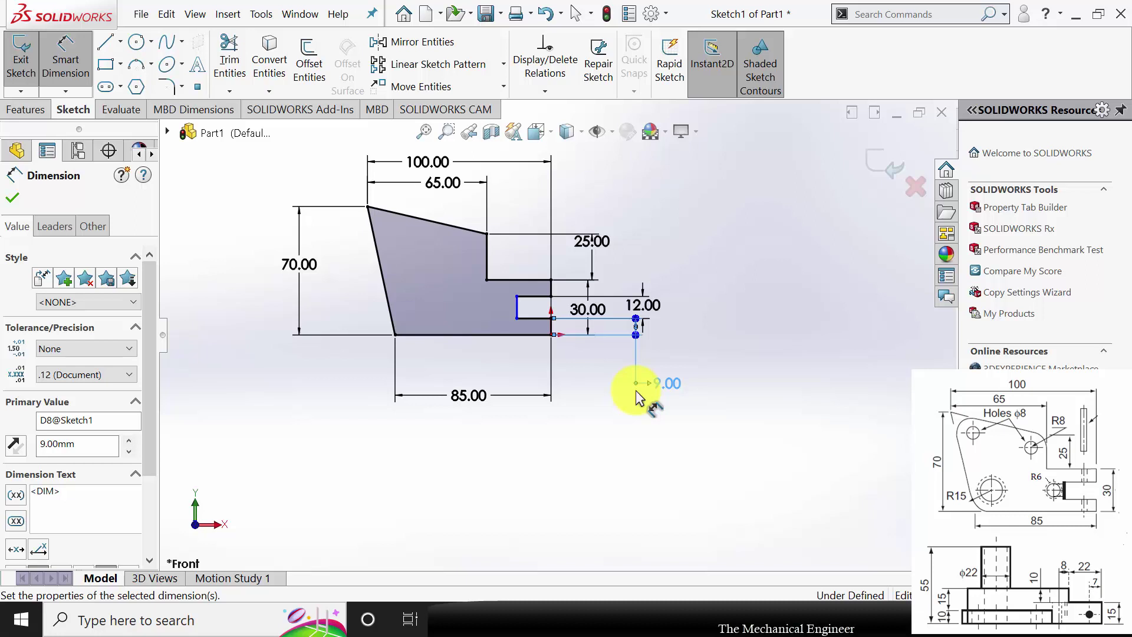
Dimension the slot's depth along its lower edge as 22 mm and finish dimensioning
left_click(540, 319)
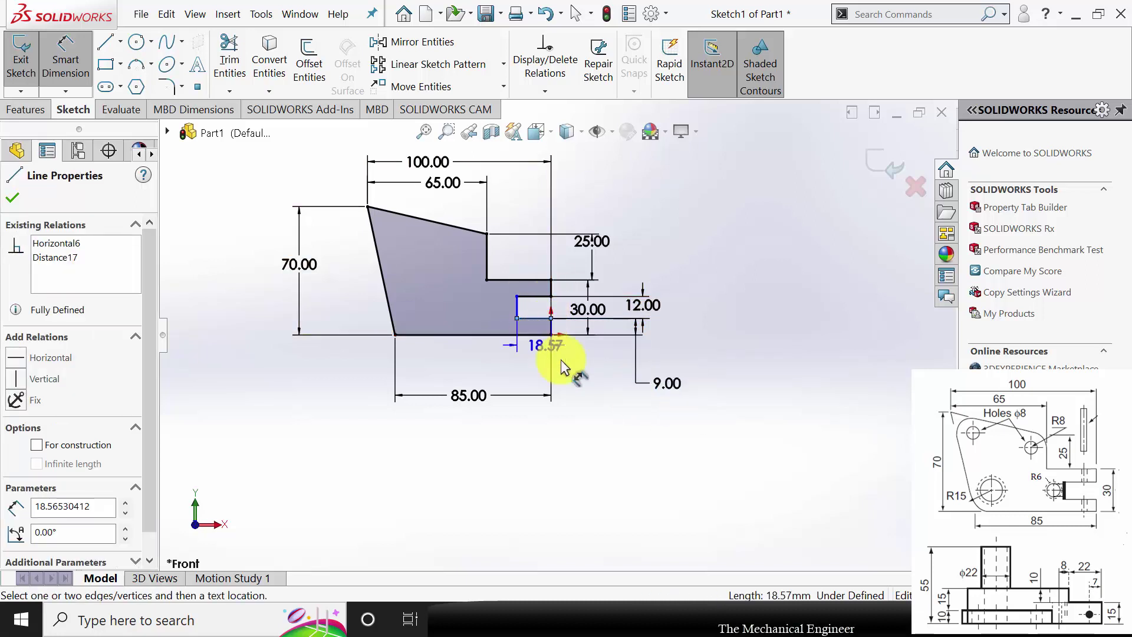
left_click(578, 376)
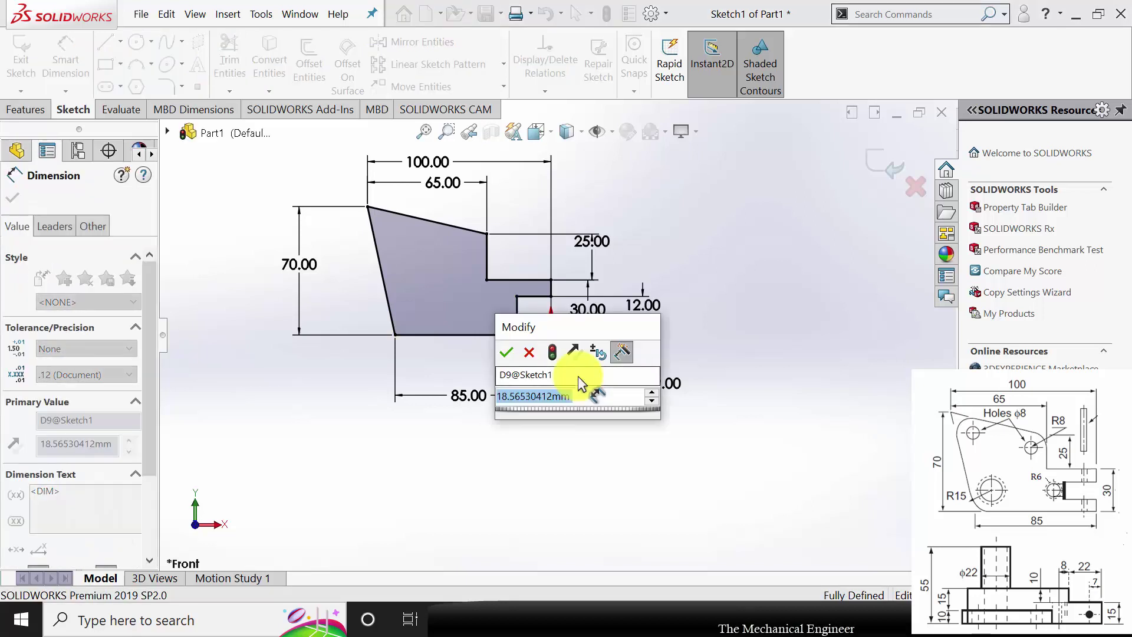
type("22")
key("Return")
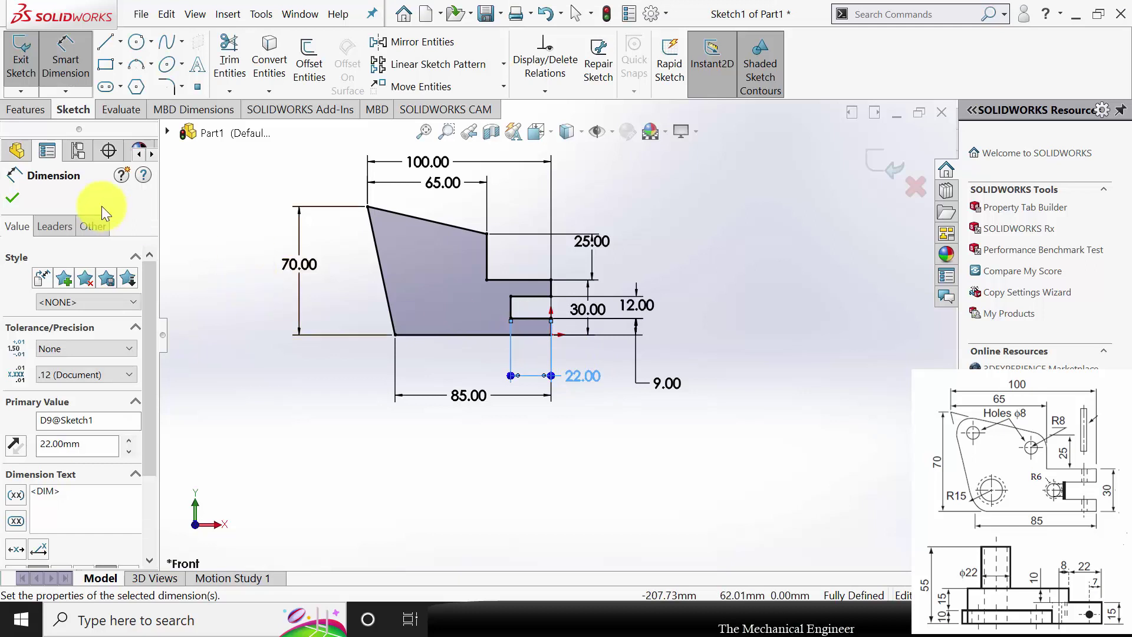
left_click(16, 200)
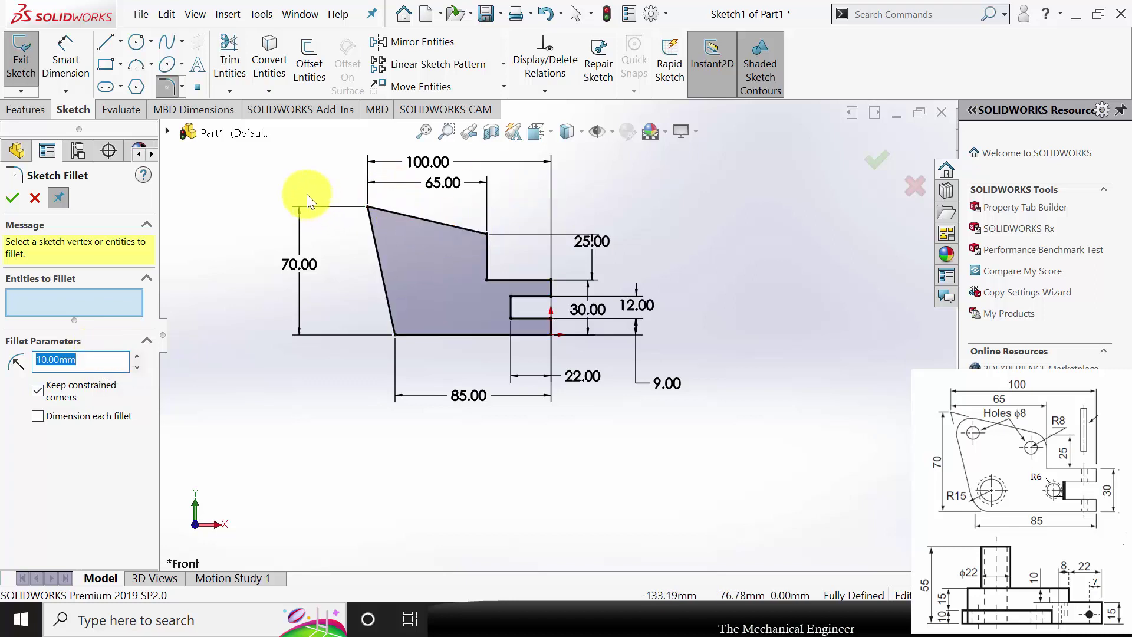
Apply 8 mm sketch fillets to the upper-left corner and the upper-right corner at the end of the sloped edge
key("Return")
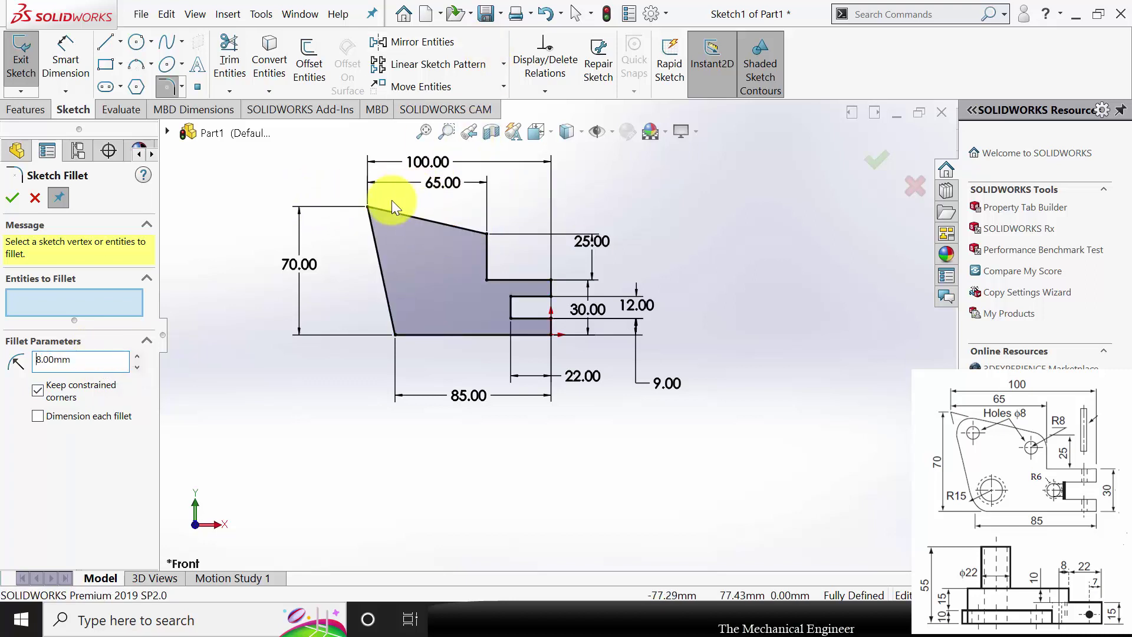
left_click(368, 208)
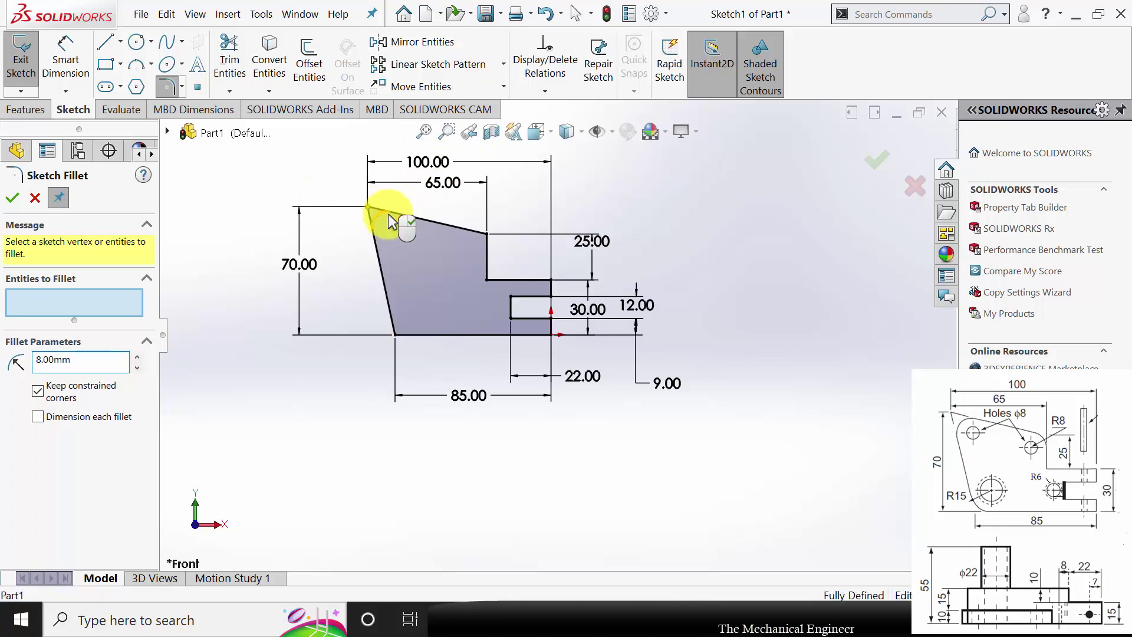
left_click(487, 235)
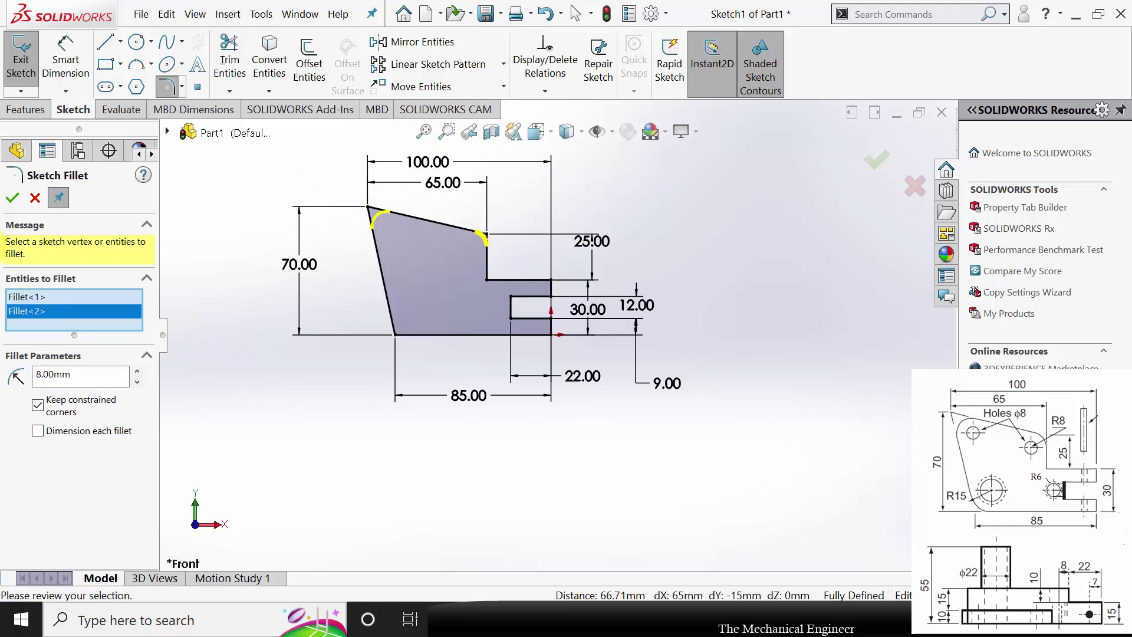
left_click(13, 198)
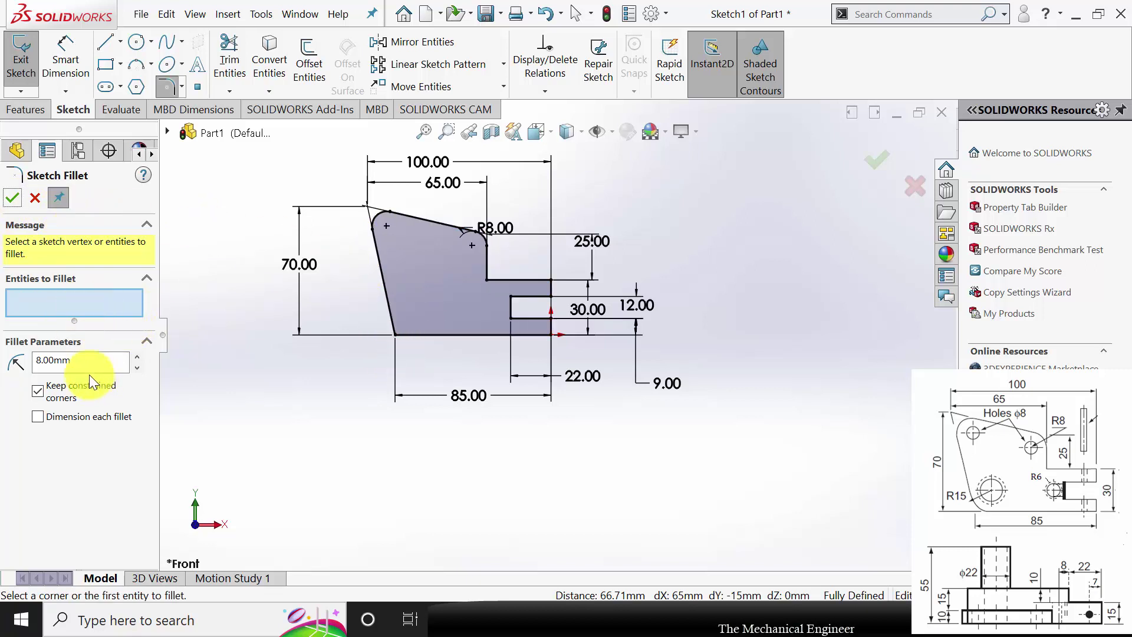
Apply a 15 mm sketch fillet to the profile's lower-left corner and finish filleting
left_click_drag(71, 361, 12, 362)
key("Return")
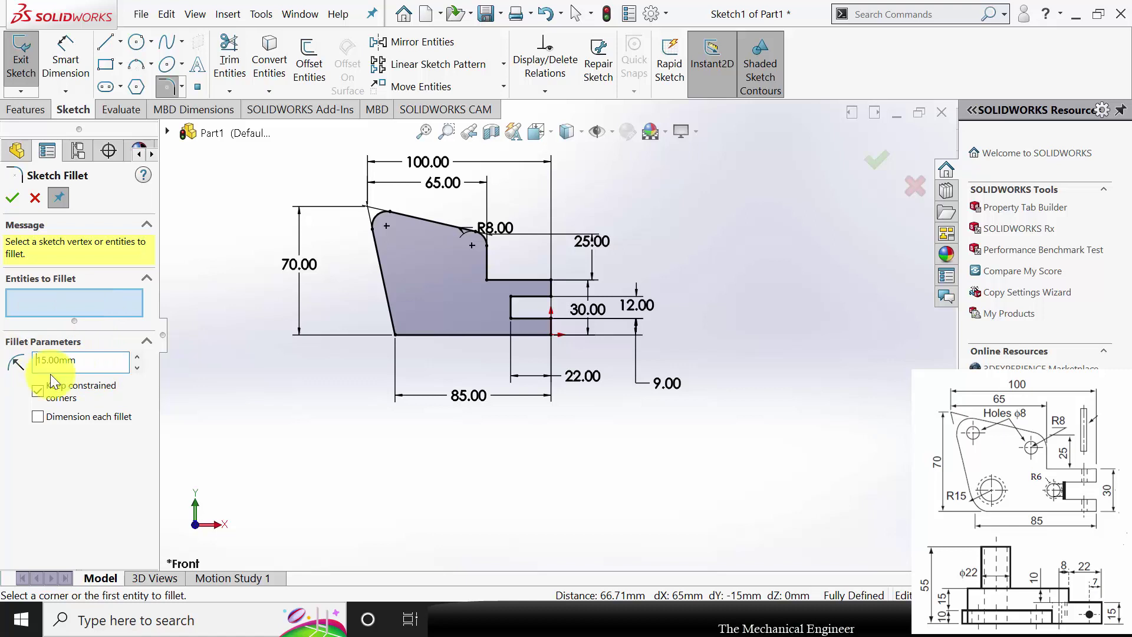
left_click(397, 335)
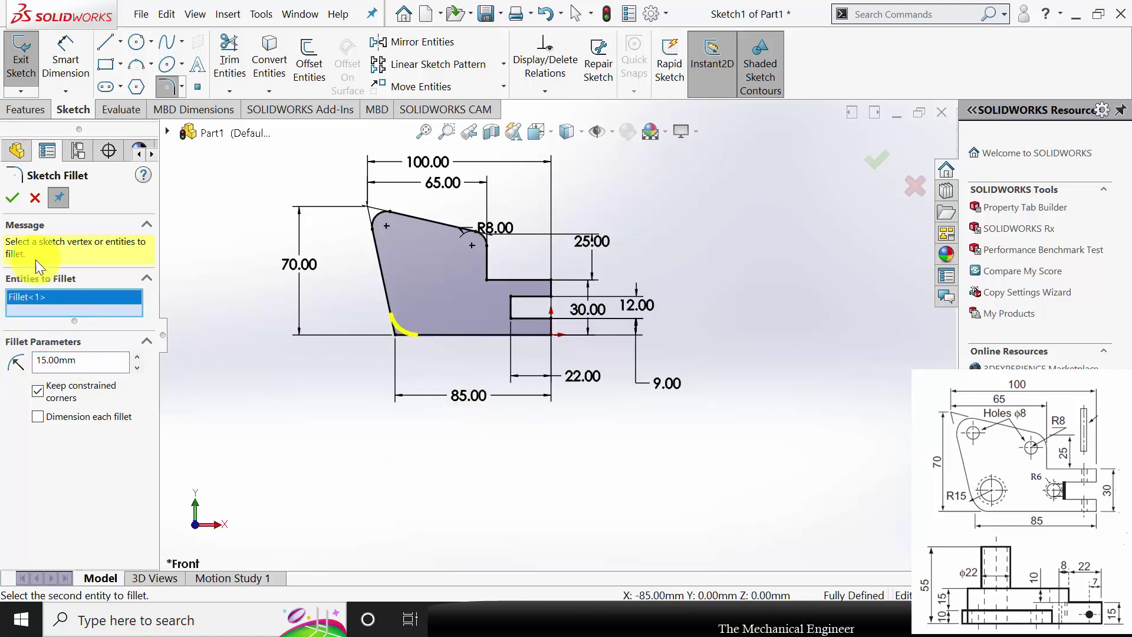
left_click(13, 199)
left_click(6, 199)
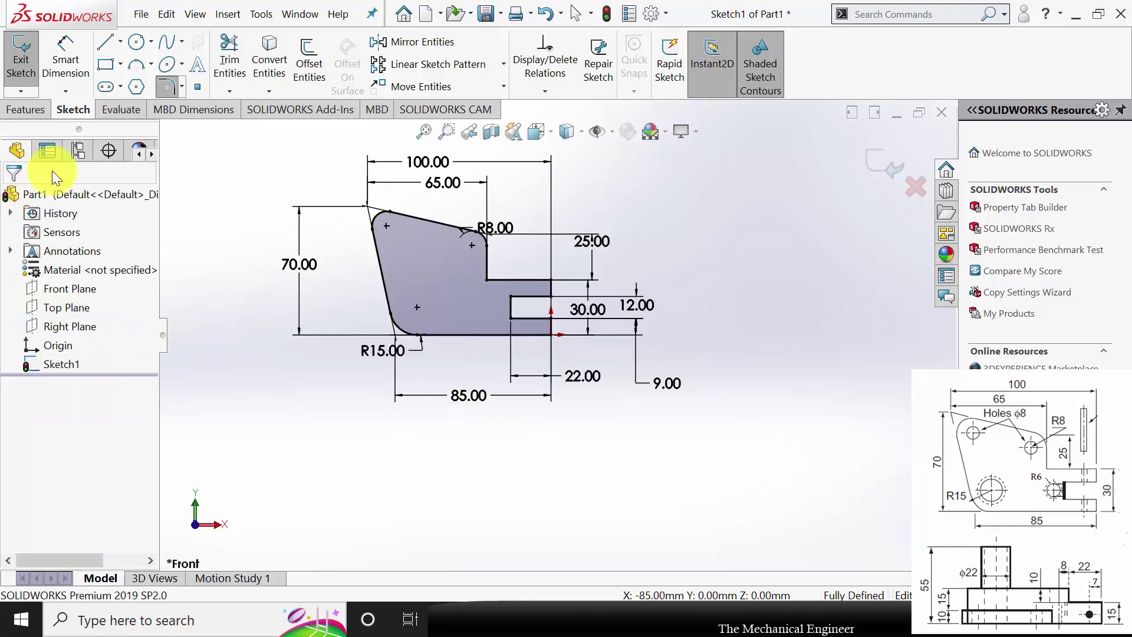
Sketch a circle about 15.5 mm in diameter centred on the upper-left fillet's centre point
left_click(135, 45)
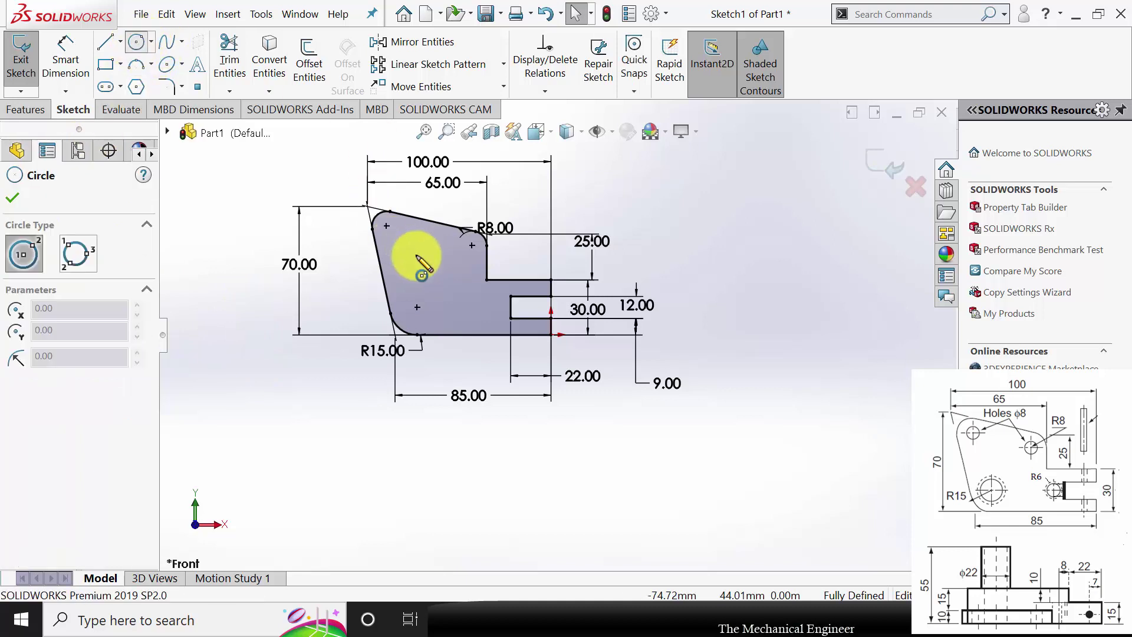
left_click(386, 226)
left_click(397, 236)
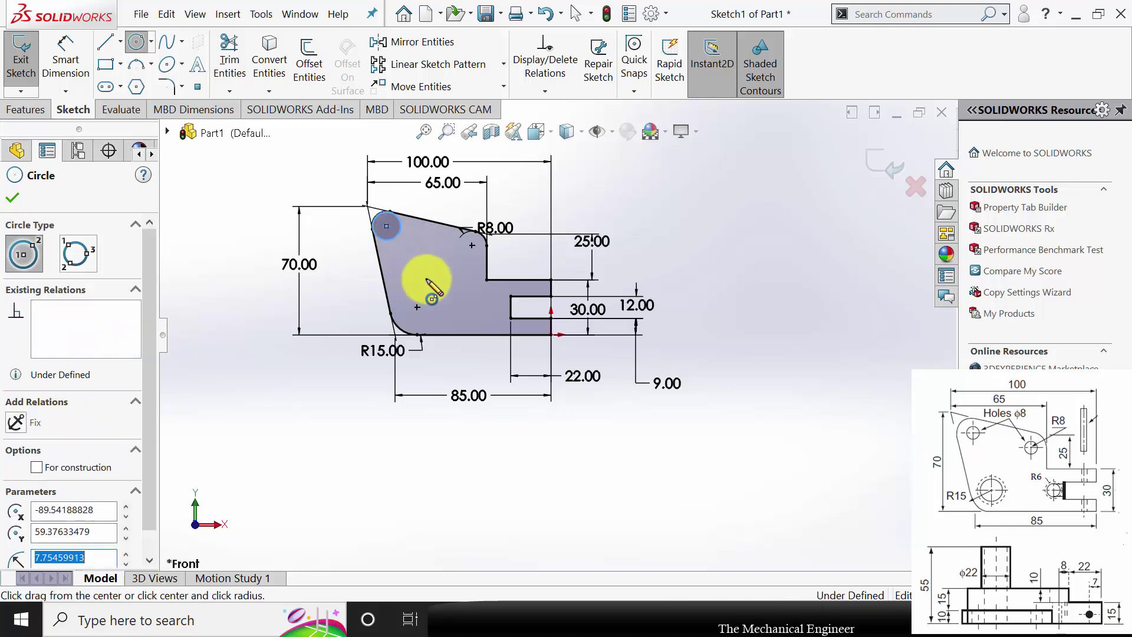
left_click(12, 197)
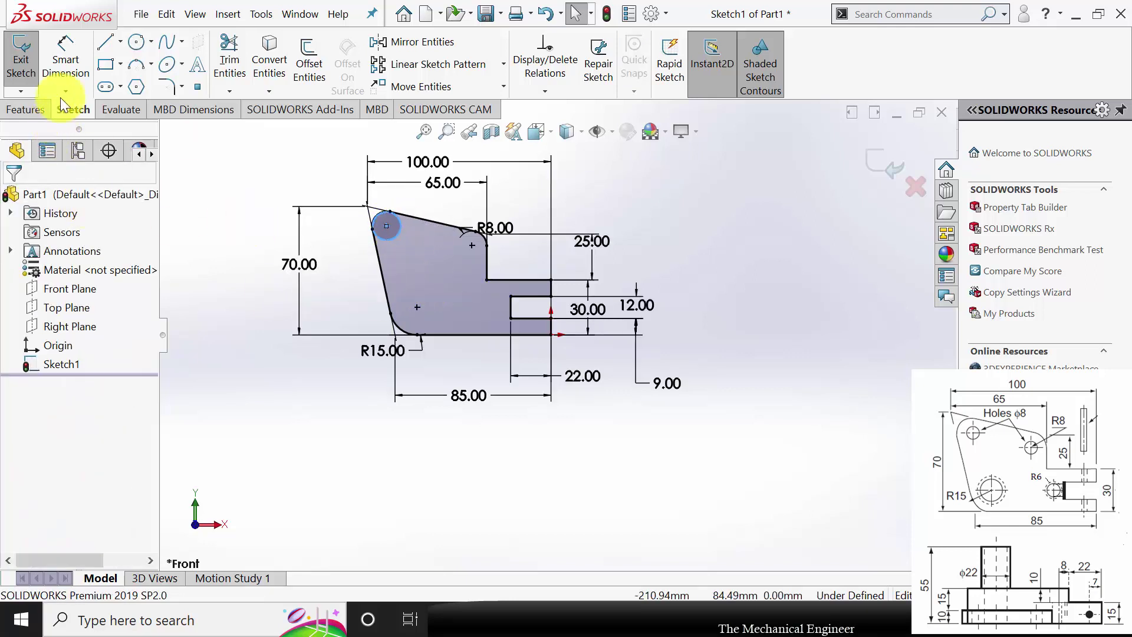
Dimension the diameter of the circle at the upper-left fillet as 8 mm
left_click(65, 62)
left_click(388, 239)
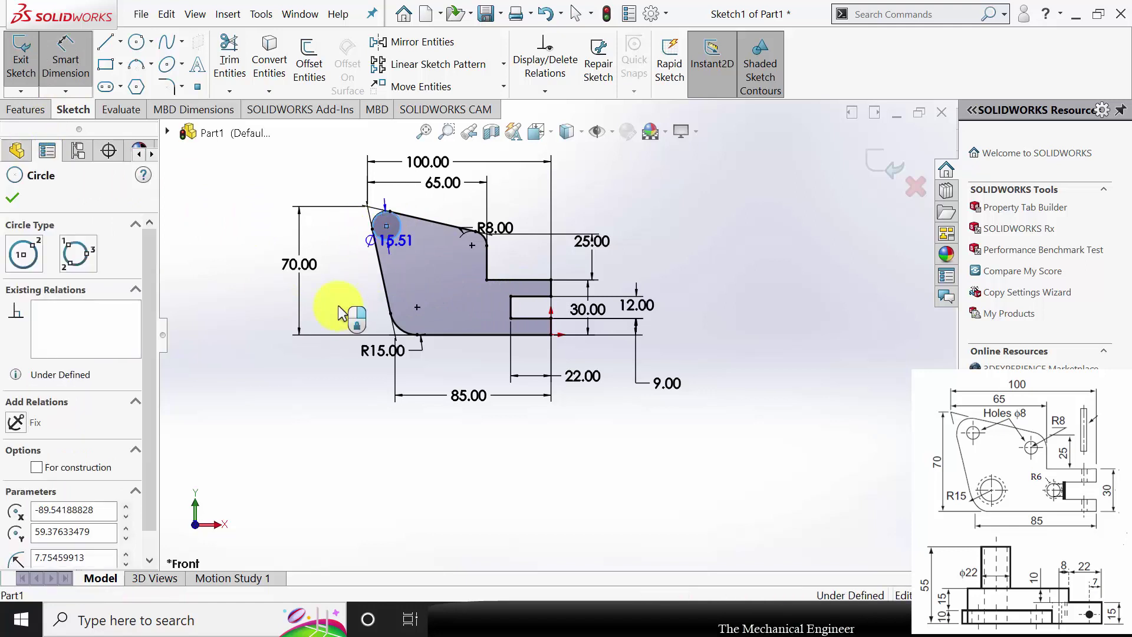
left_click(341, 310)
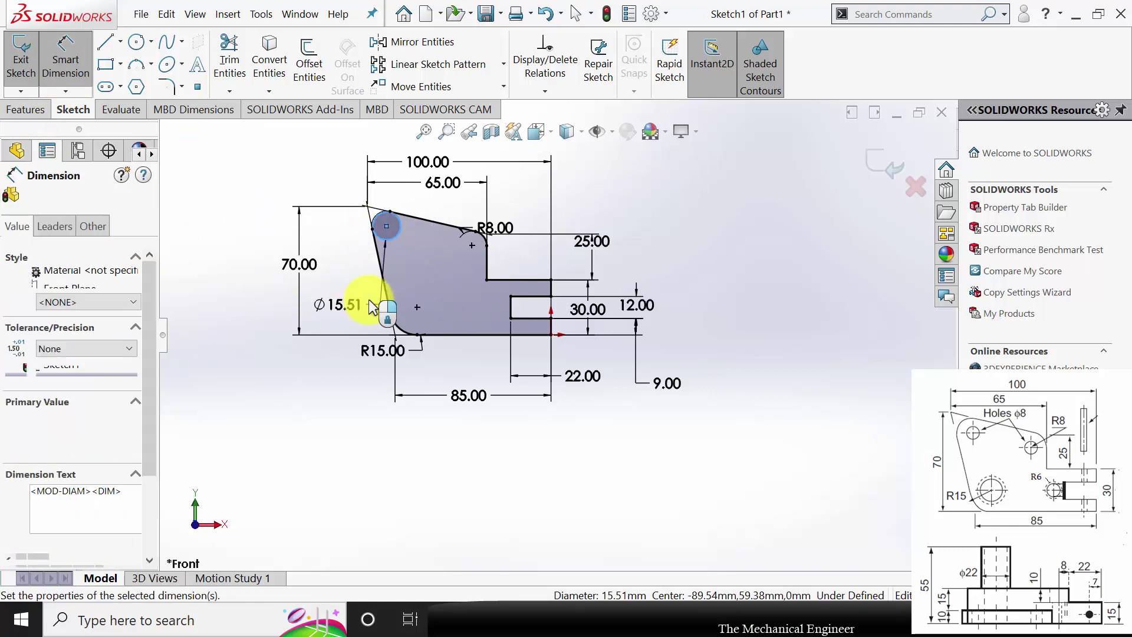
type("8")
key("Return")
left_click(11, 197)
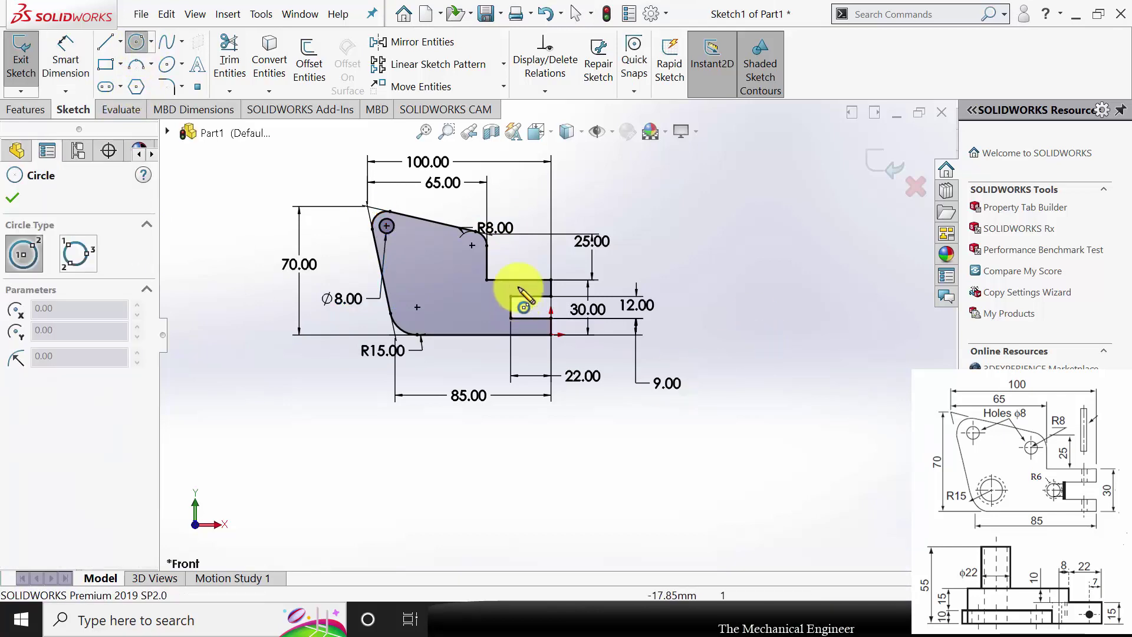
Sketch a circle about 10.2 mm in diameter centred on the upper-right fillet's centre point
scroll(472, 266, "down", 6)
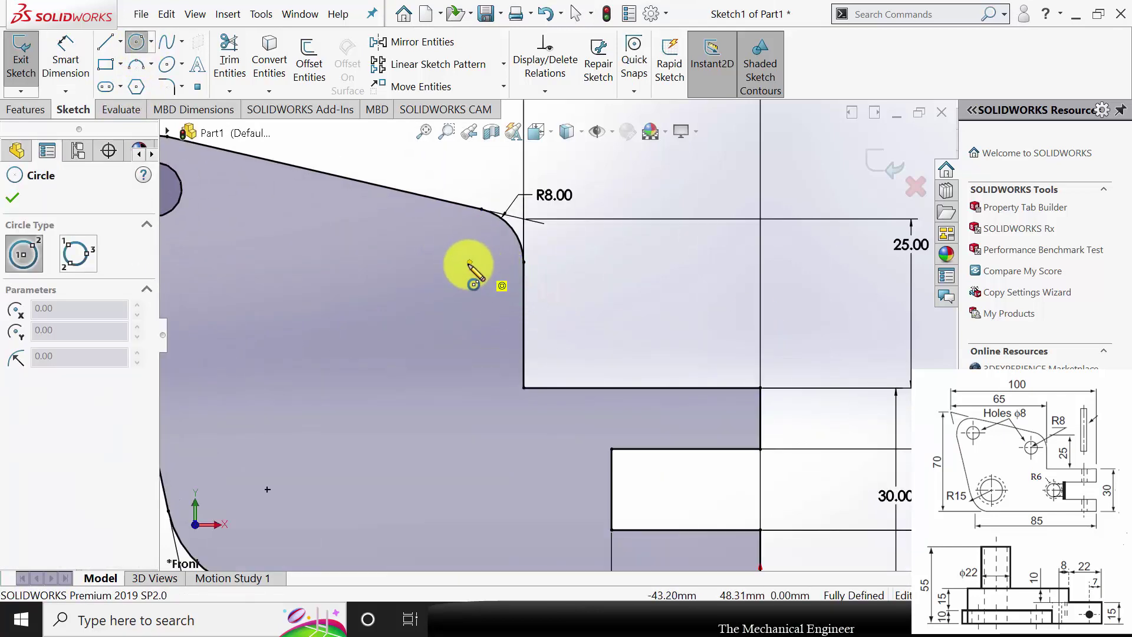
left_click(471, 261)
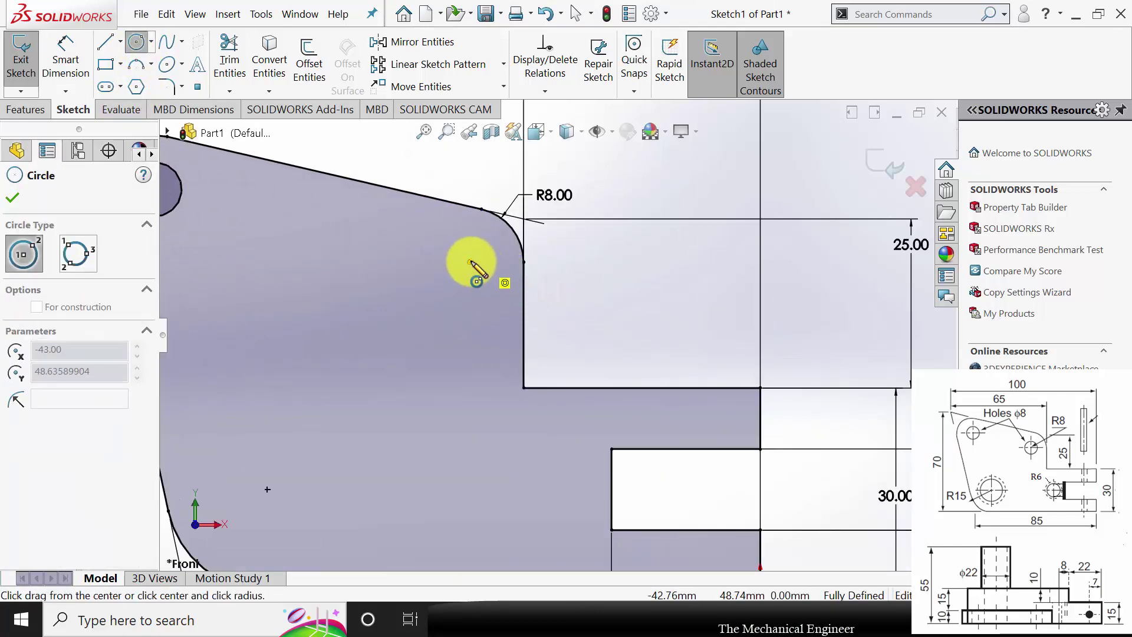
left_click(491, 290)
key("Escape")
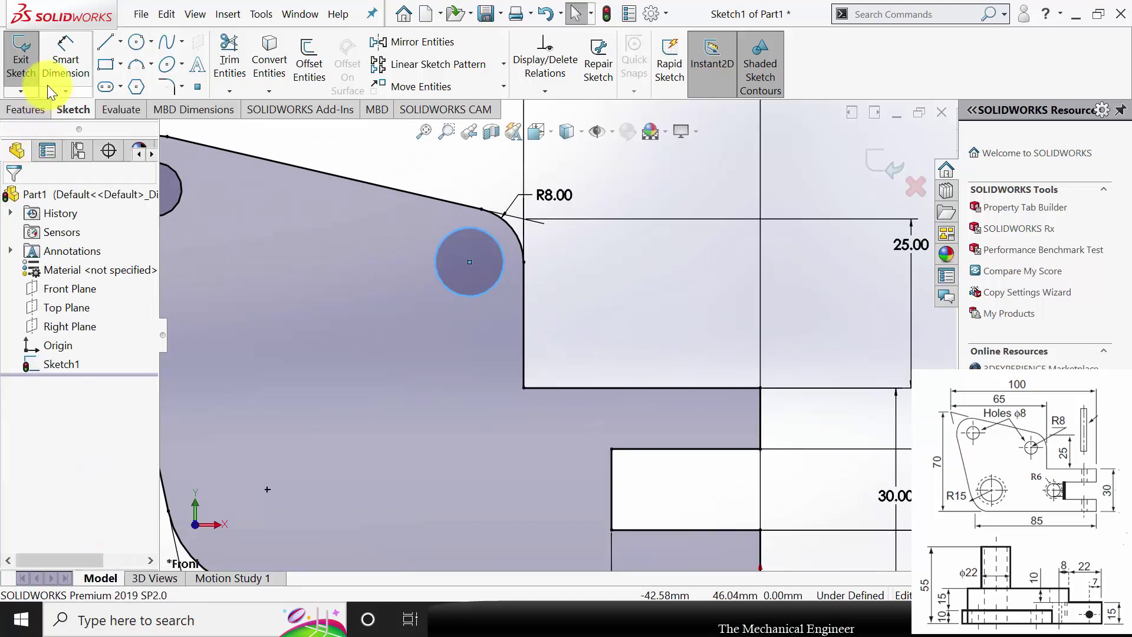
Dimension the diameter of the circle at the upper-right fillet as 8 mm
left_click(50, 76)
left_click(503, 275)
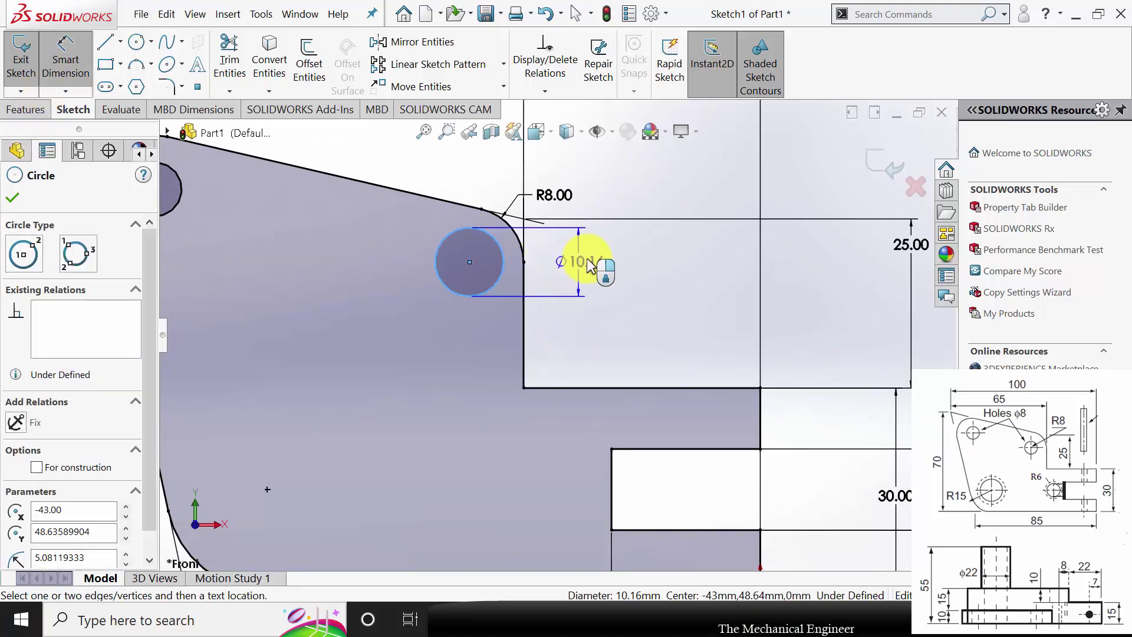
left_click(599, 257)
type("8.00mm")
key("Return")
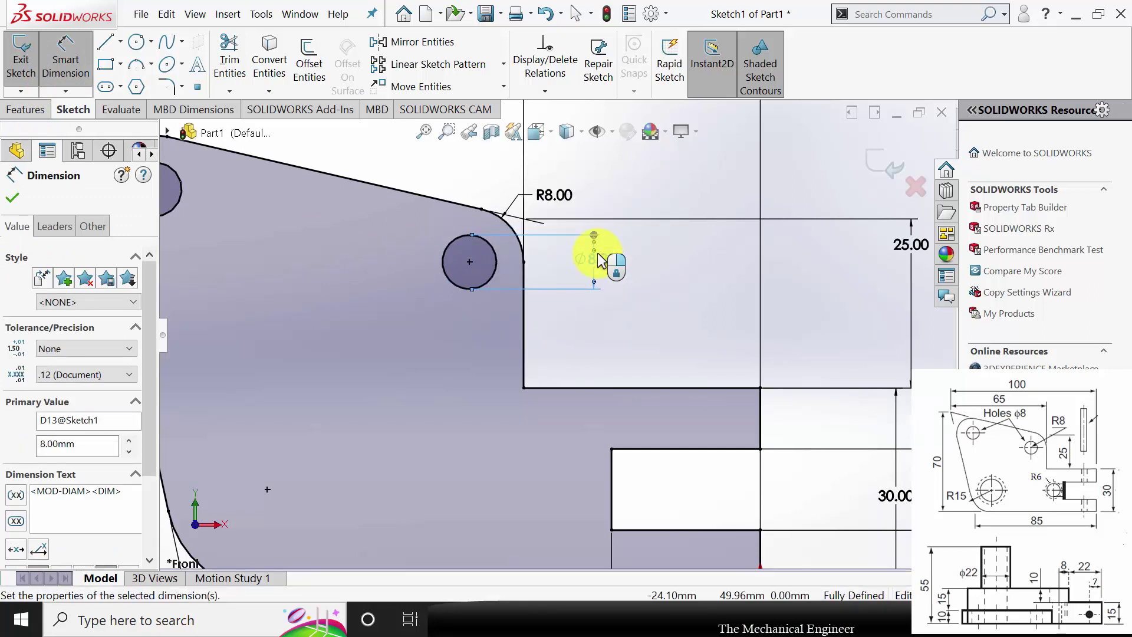
left_click(18, 197)
Extrude the bracket profile as a blind boss 25 mm deep
left_click(43, 109)
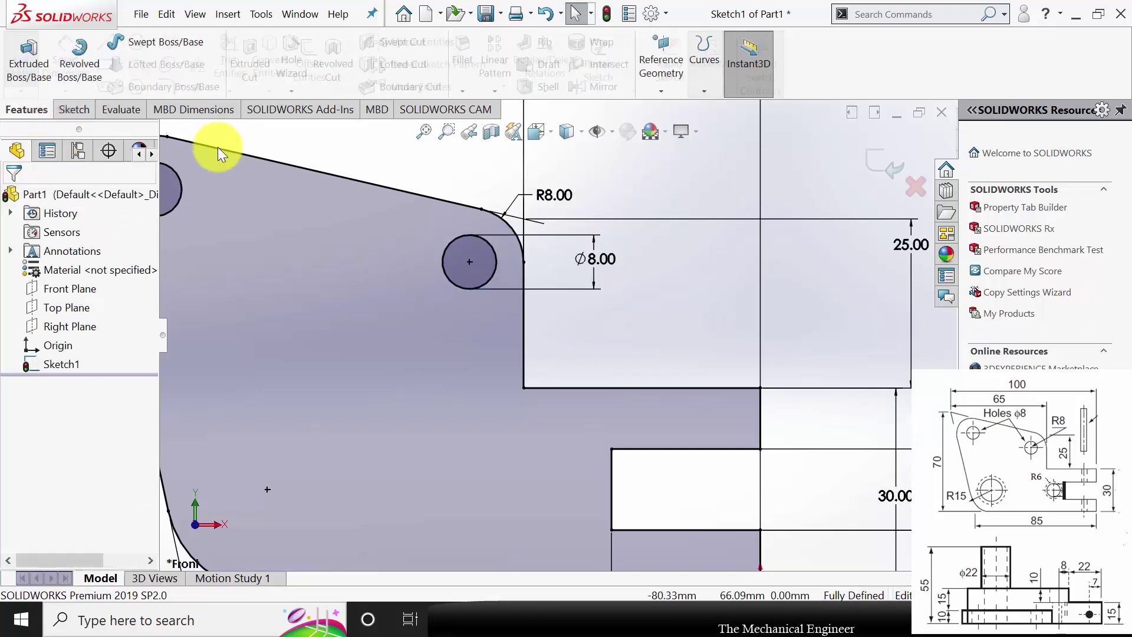
left_click(28, 59)
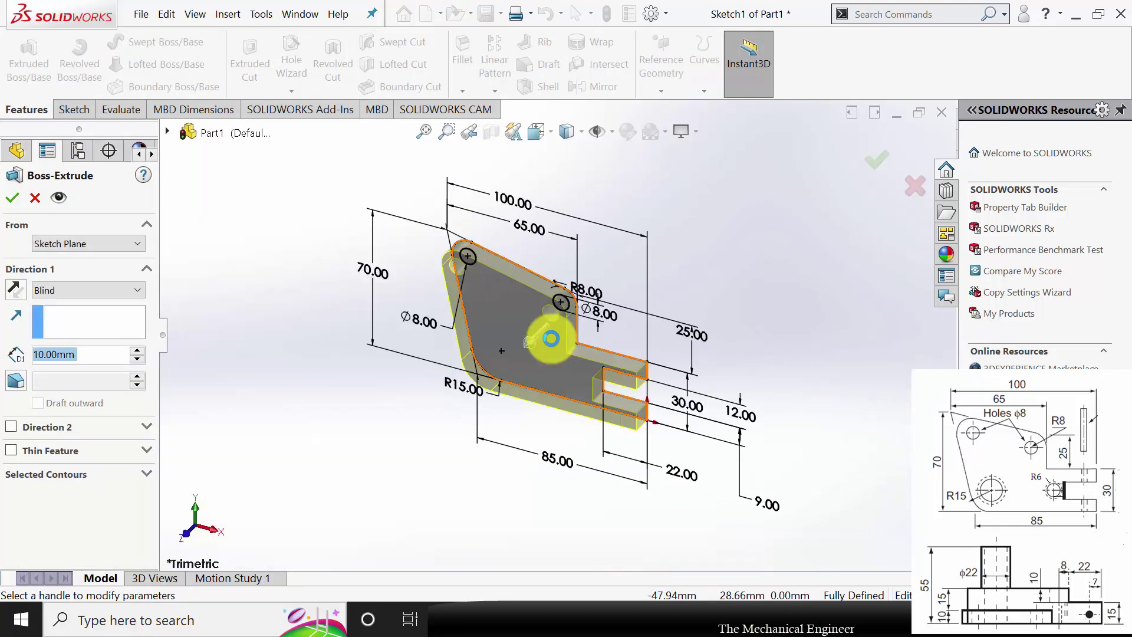
scroll(548, 341, "up", 1)
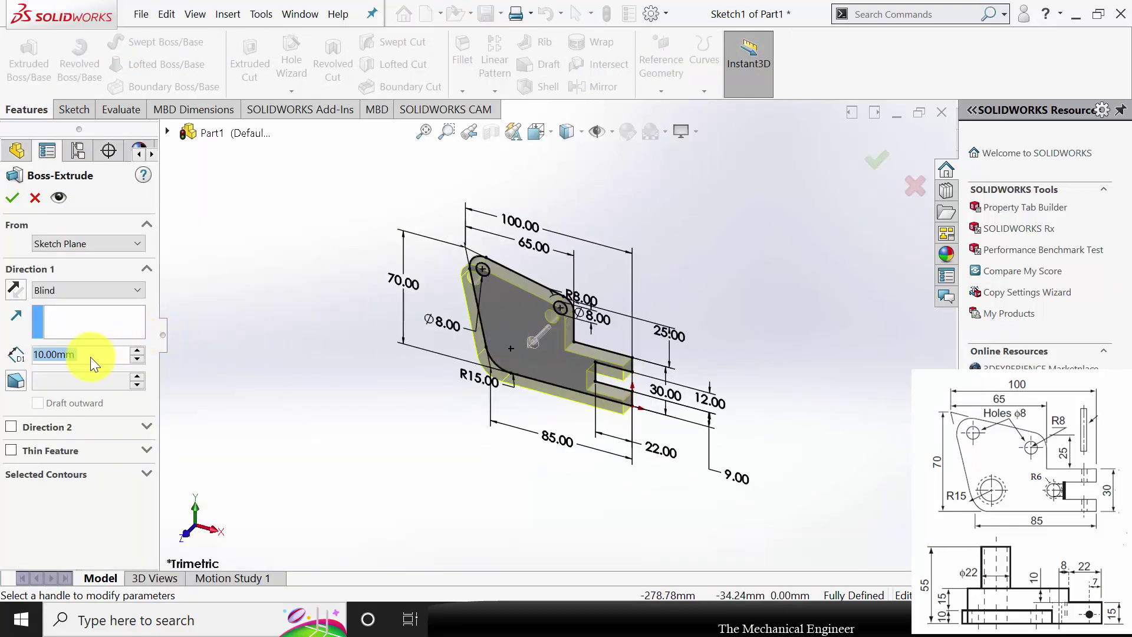
type("25")
key("Return")
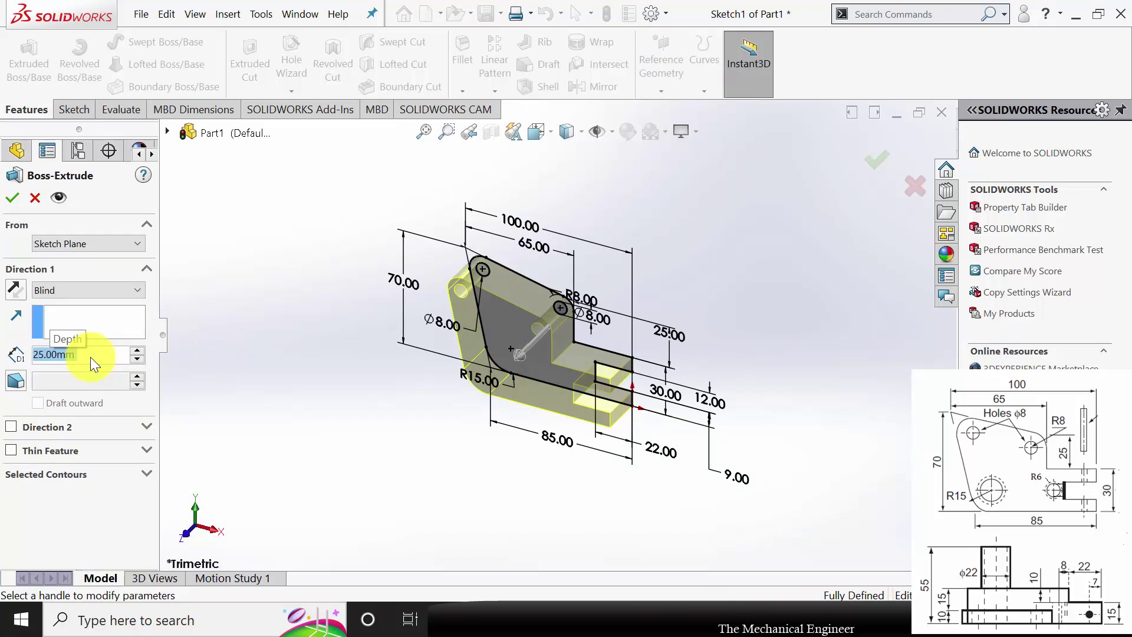
left_click(12, 199)
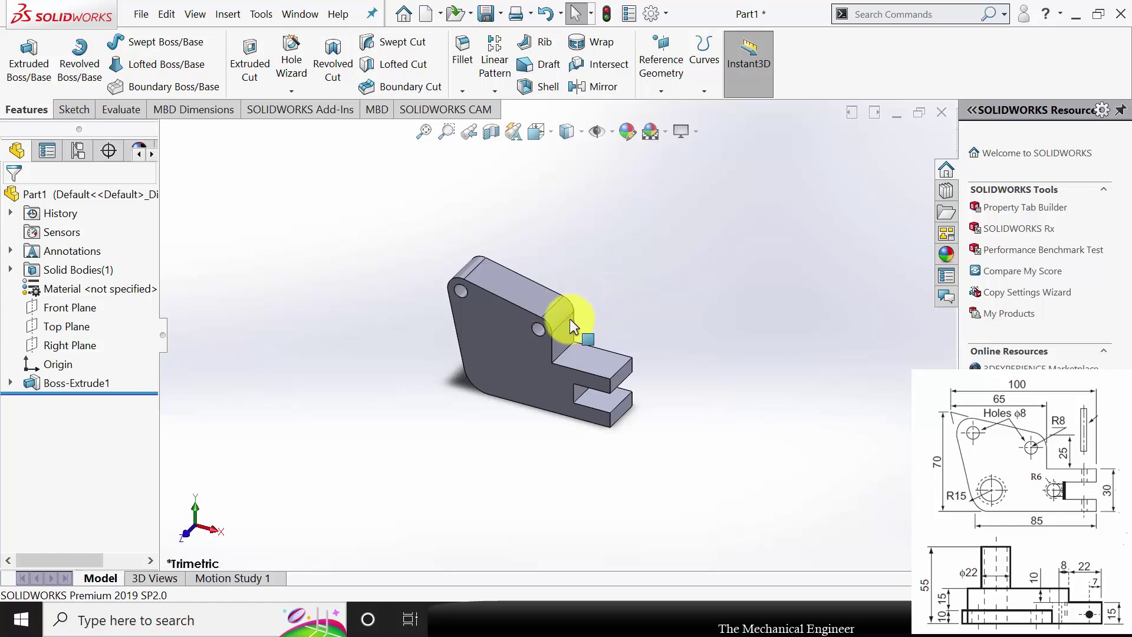
Sketch a corner rectangle on the slotted arm's top face, running from the step edge past the body's far end and rear edge
left_click(586, 355)
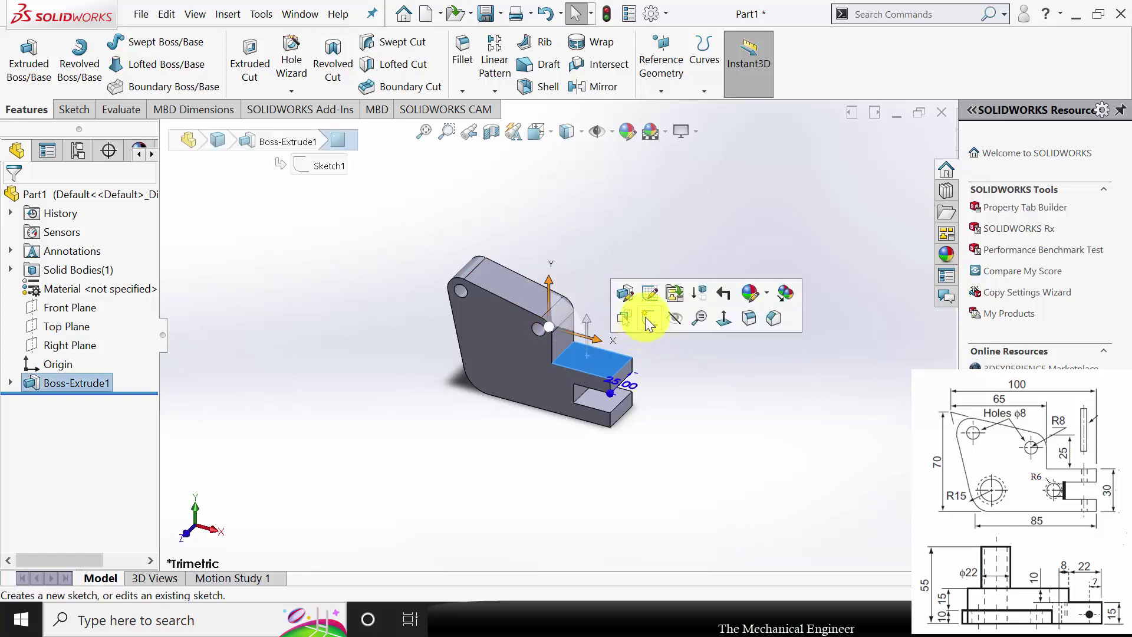
left_click(647, 318)
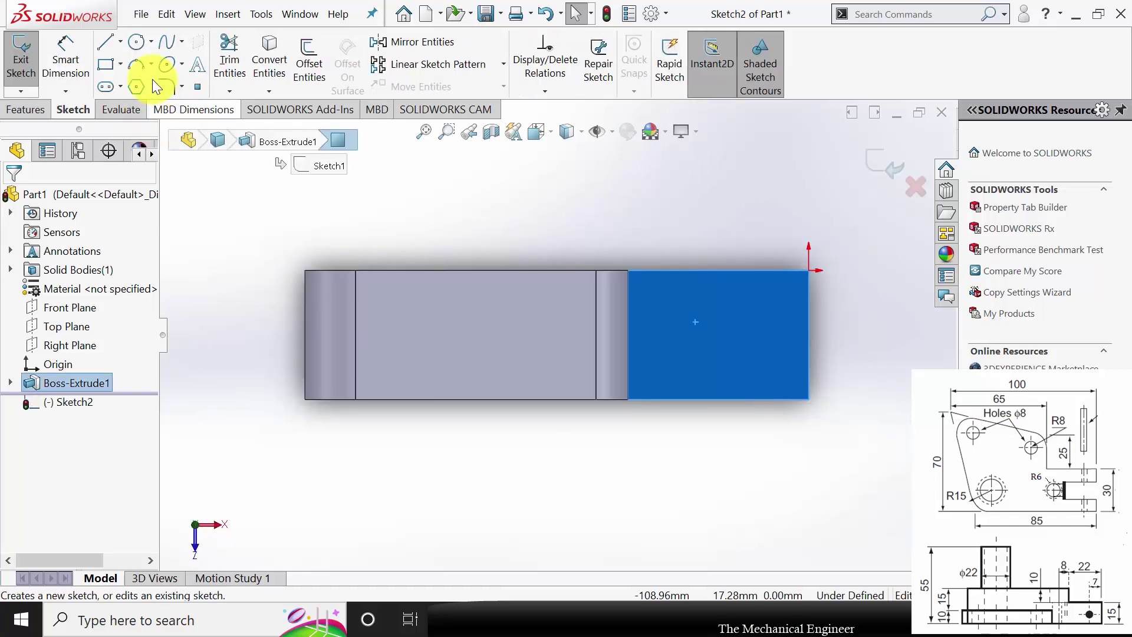
left_click(109, 66)
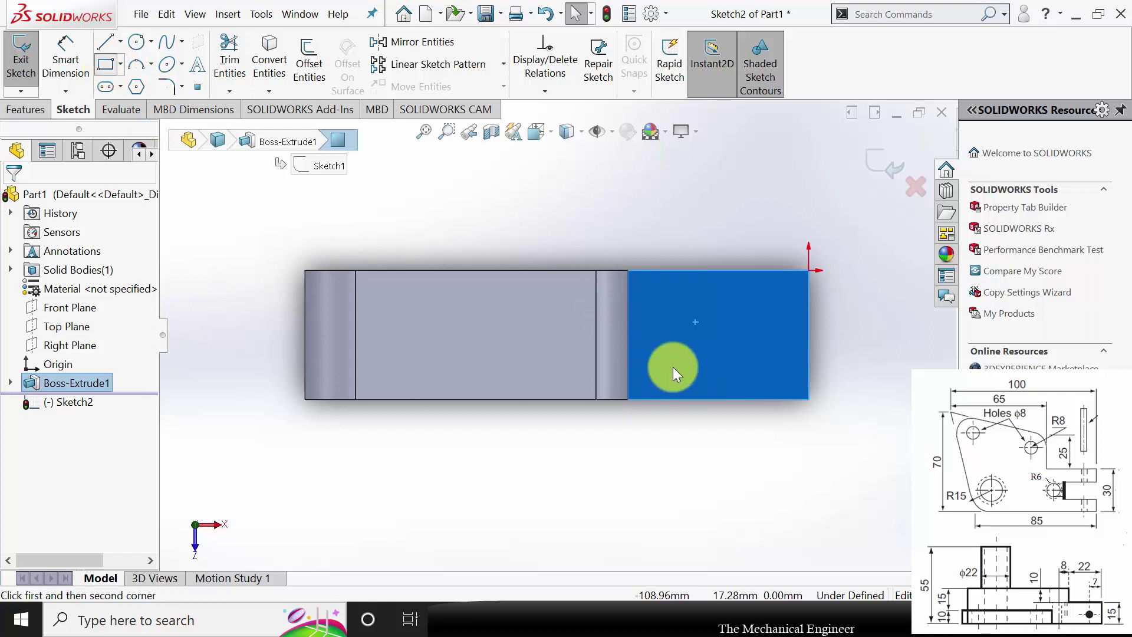
left_click(629, 325)
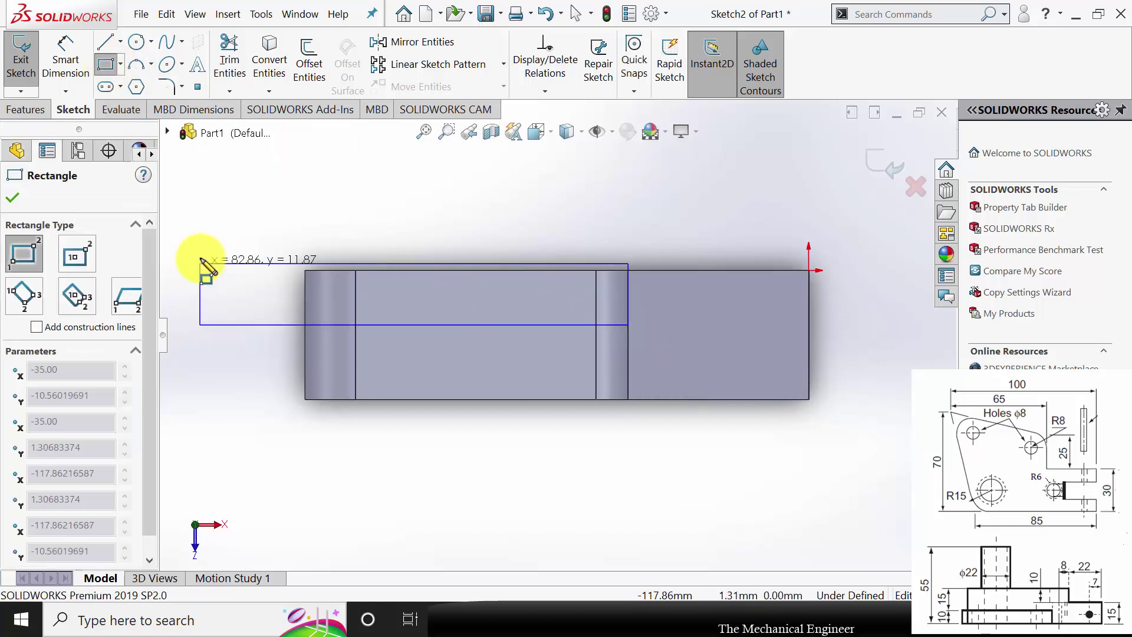
left_click(256, 216)
left_click(24, 198)
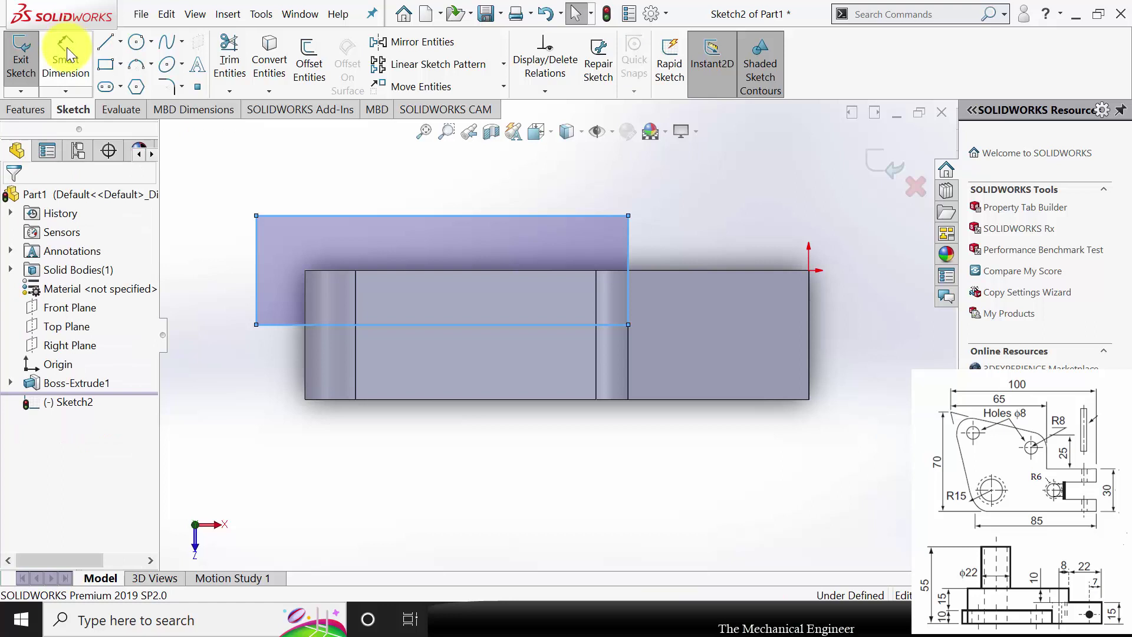
Dimension the distance between the rectangle's lower edge and the body's front edge as 10 mm
left_click(86, 56)
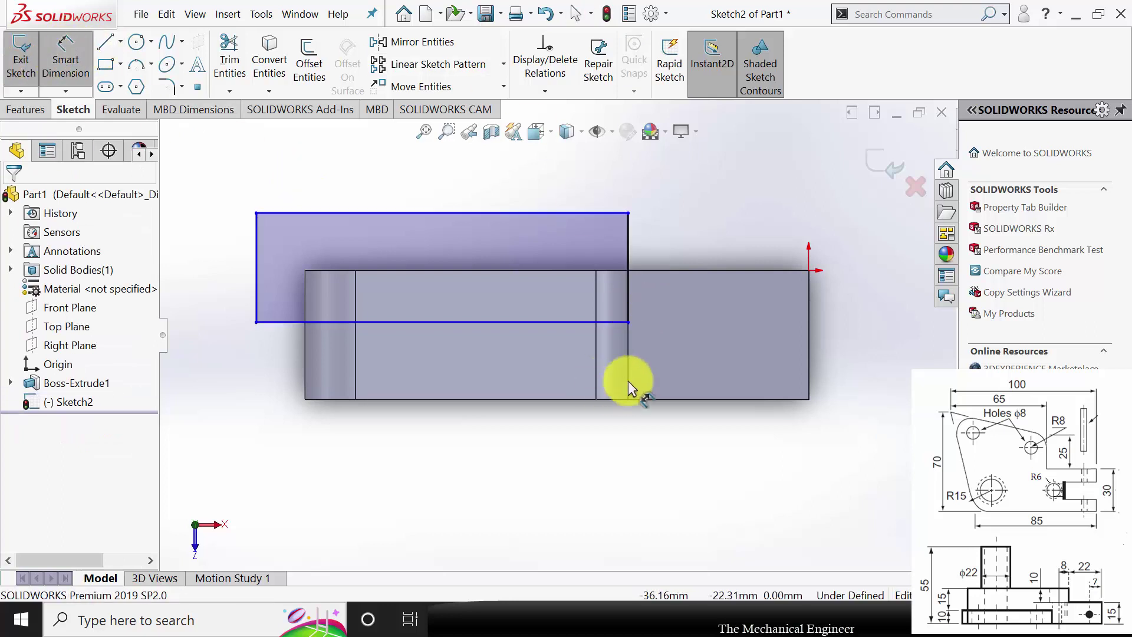
left_click(553, 325)
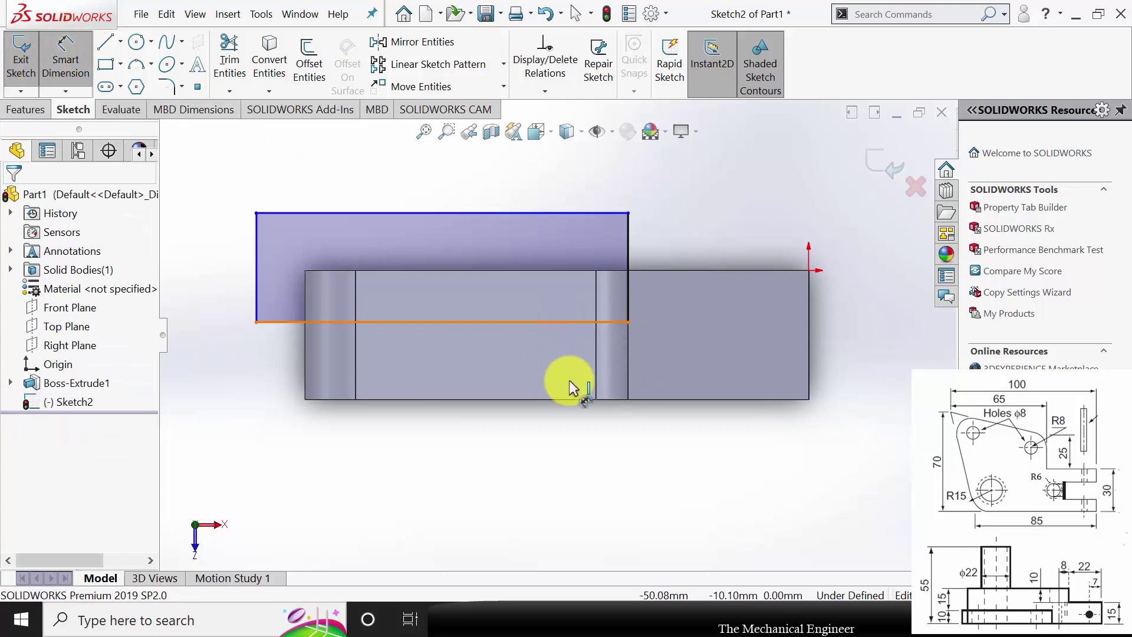
left_click(540, 398)
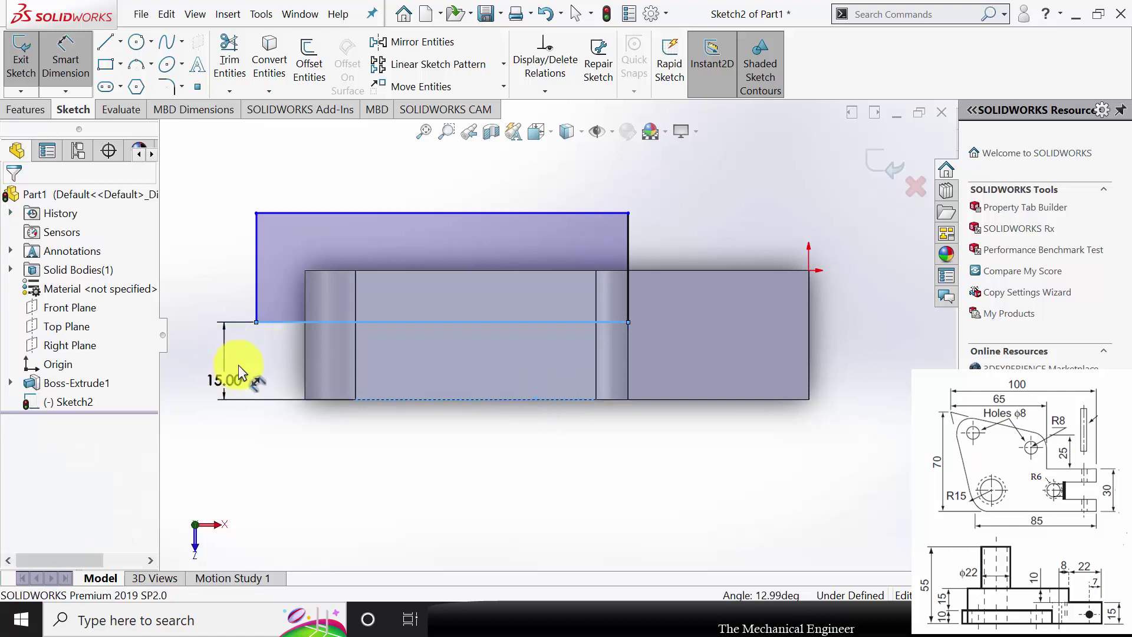
left_click(238, 365)
type("10")
key("Return")
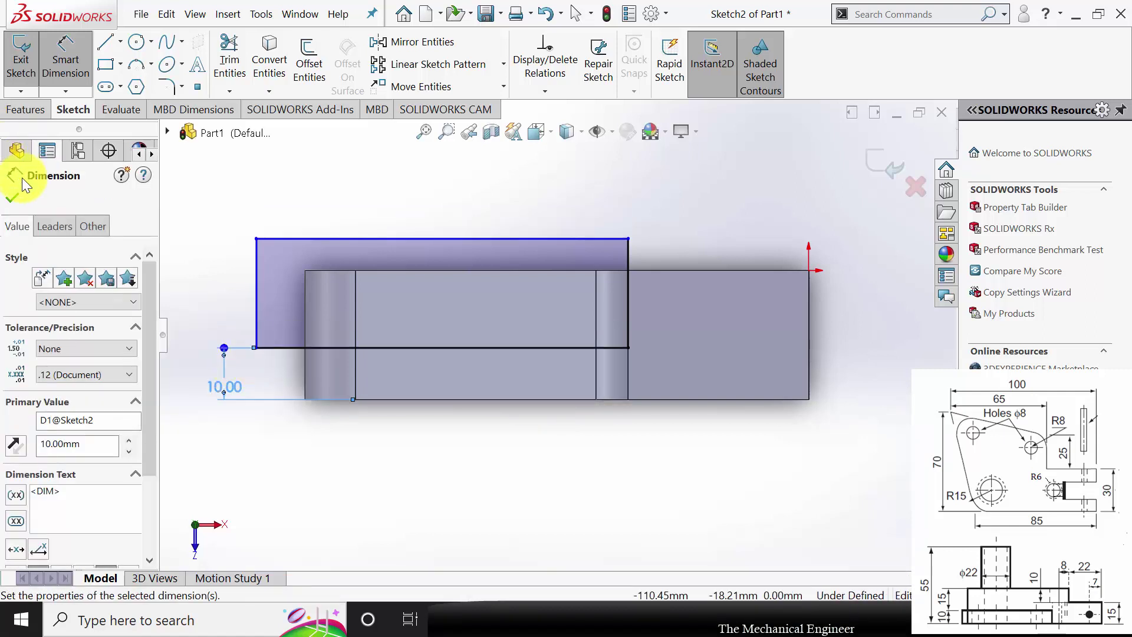
left_click(13, 195)
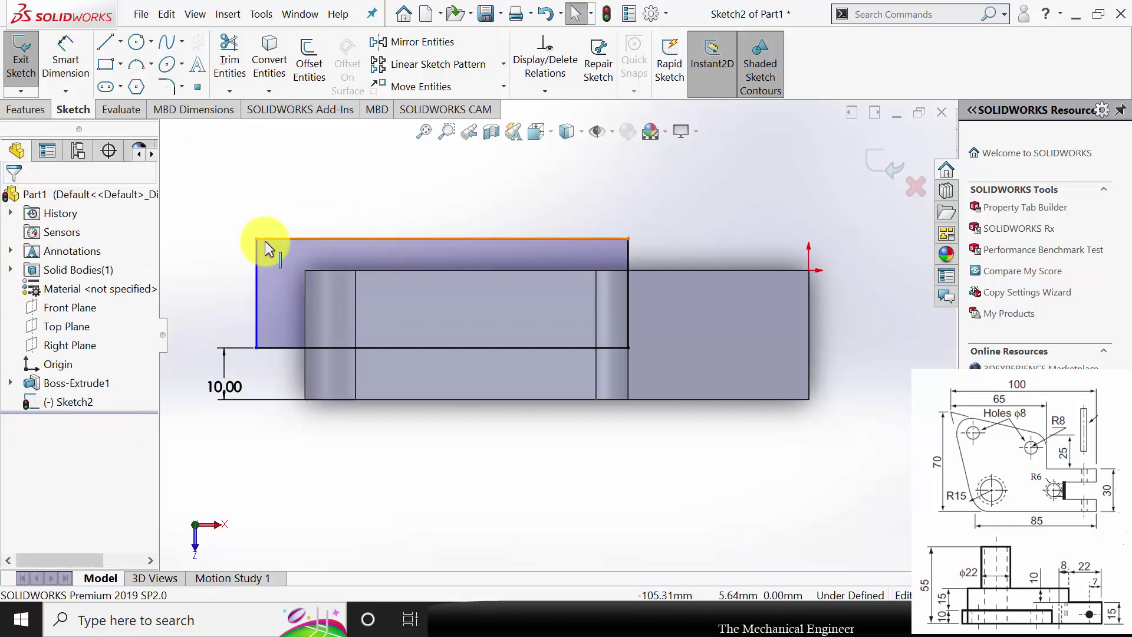
Cut-extrude the rectangle Through All in the reversed direction, toward the bracket's upper plate, to thin that plate
left_click(35, 115)
left_click(246, 66)
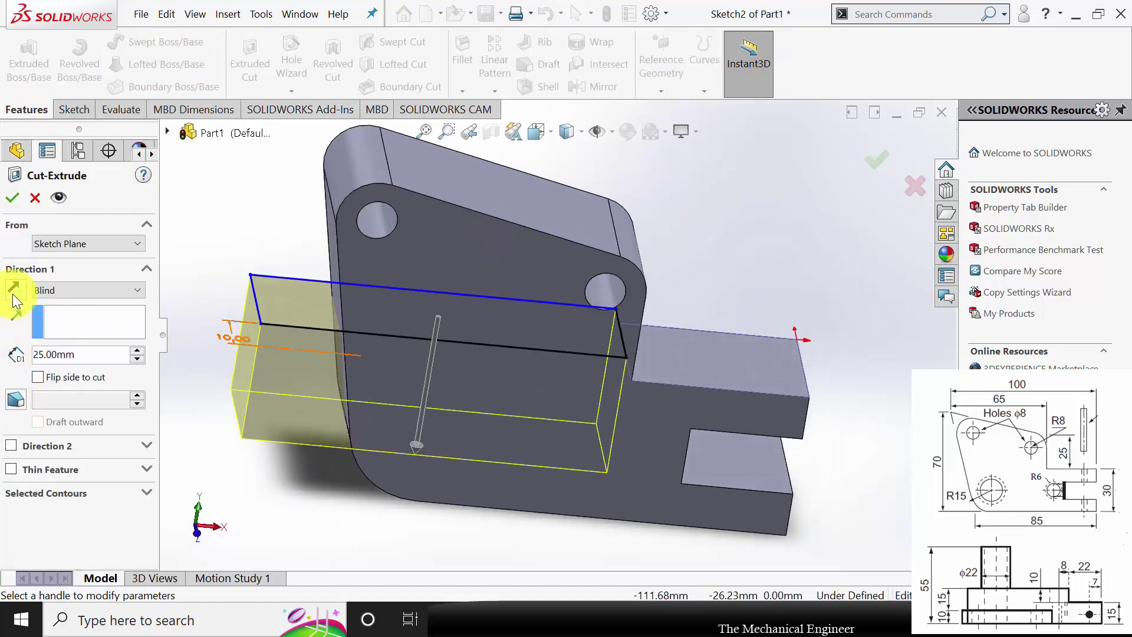
left_click(13, 293)
left_click(72, 292)
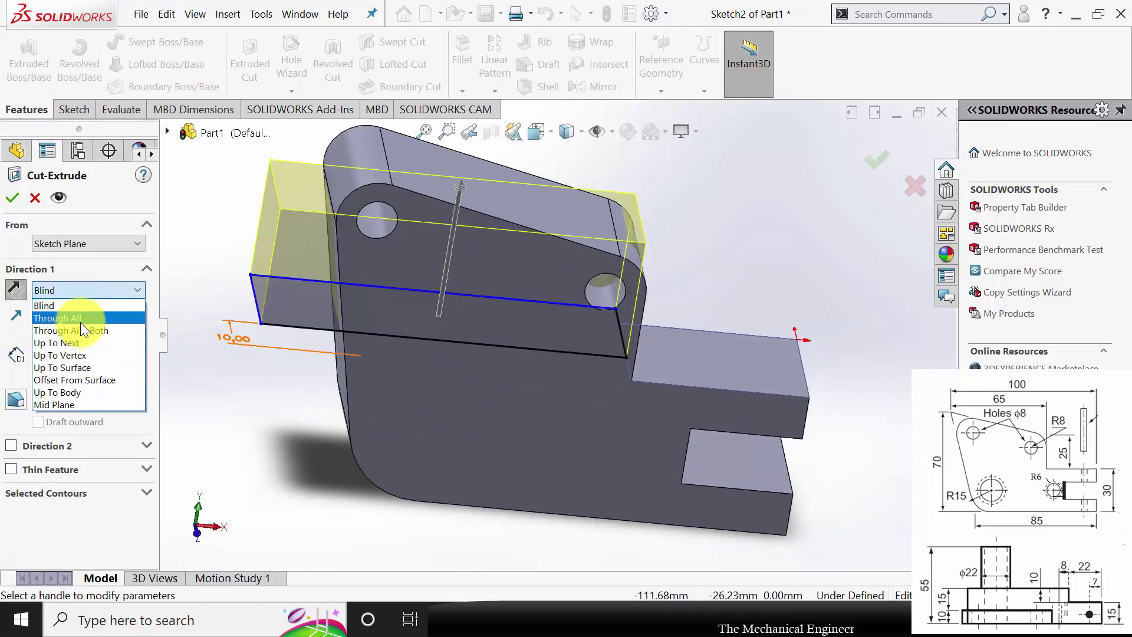
left_click(80, 322)
left_click(13, 197)
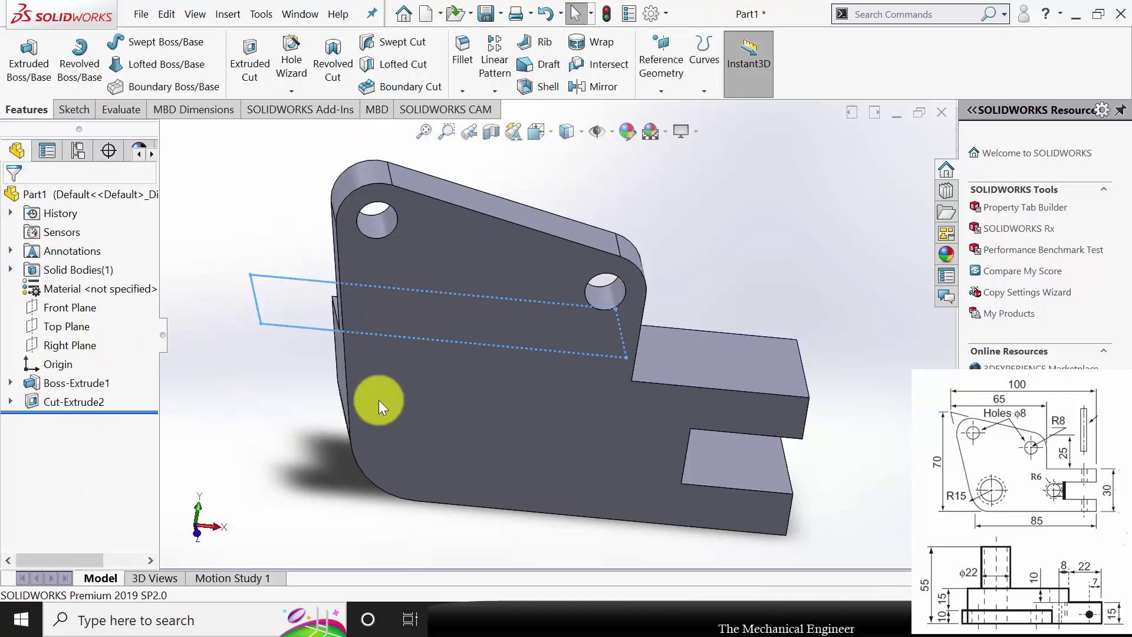
Sketch a corner rectangle about 31 mm wide on the slotted arm's top face, from the arm's end edge past the rear edge
middle_click_drag(749, 262, 733, 356)
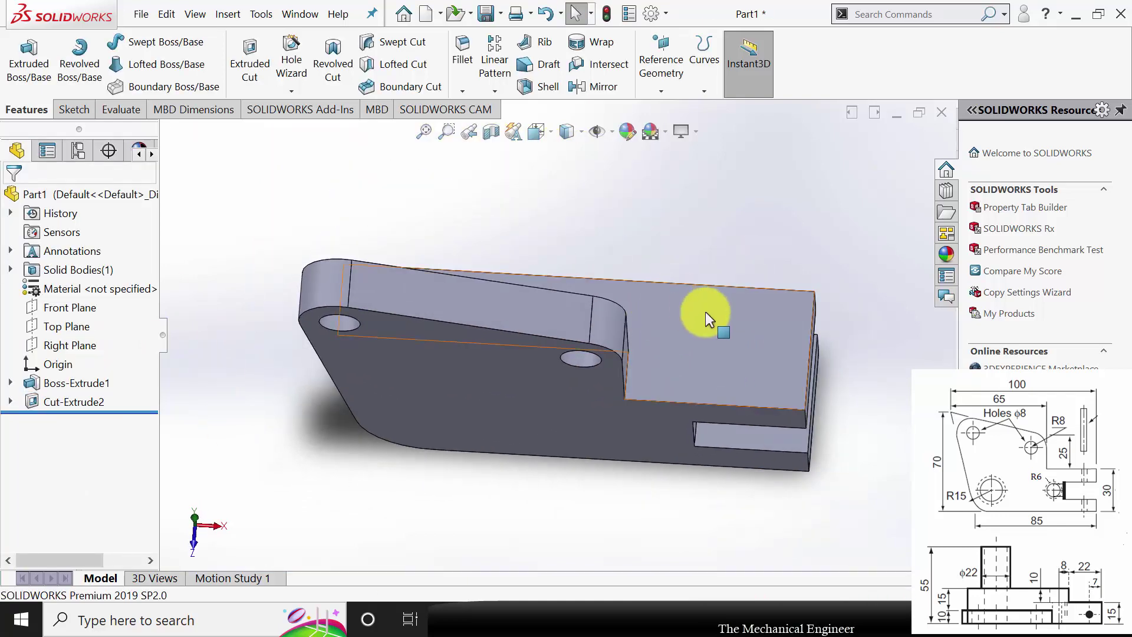
left_click(737, 369)
left_click(805, 335)
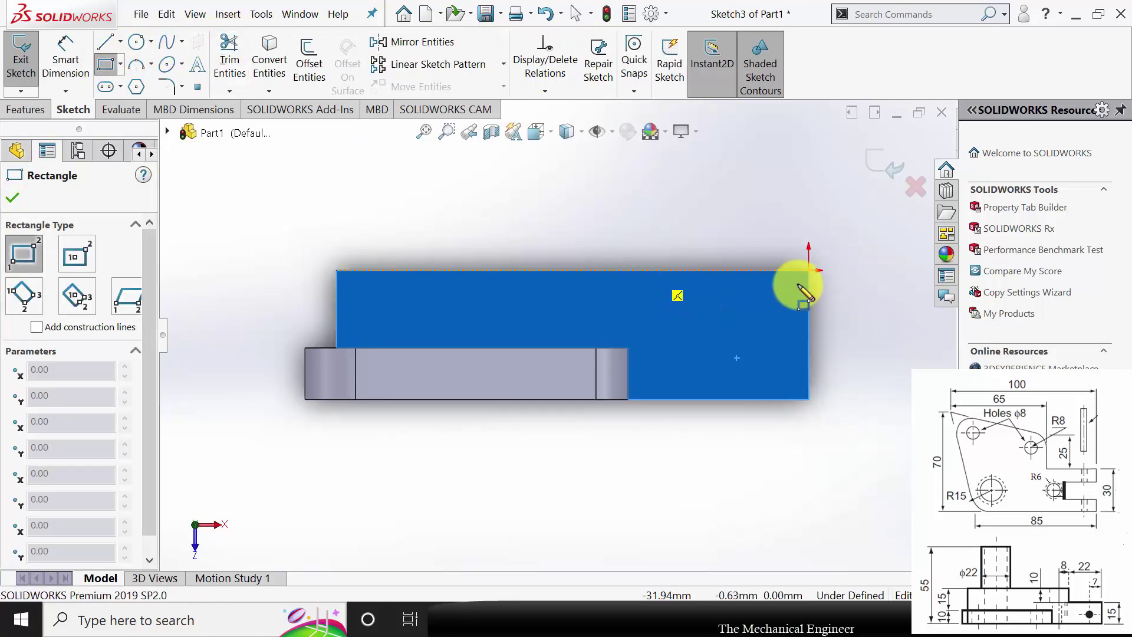
left_click(808, 326)
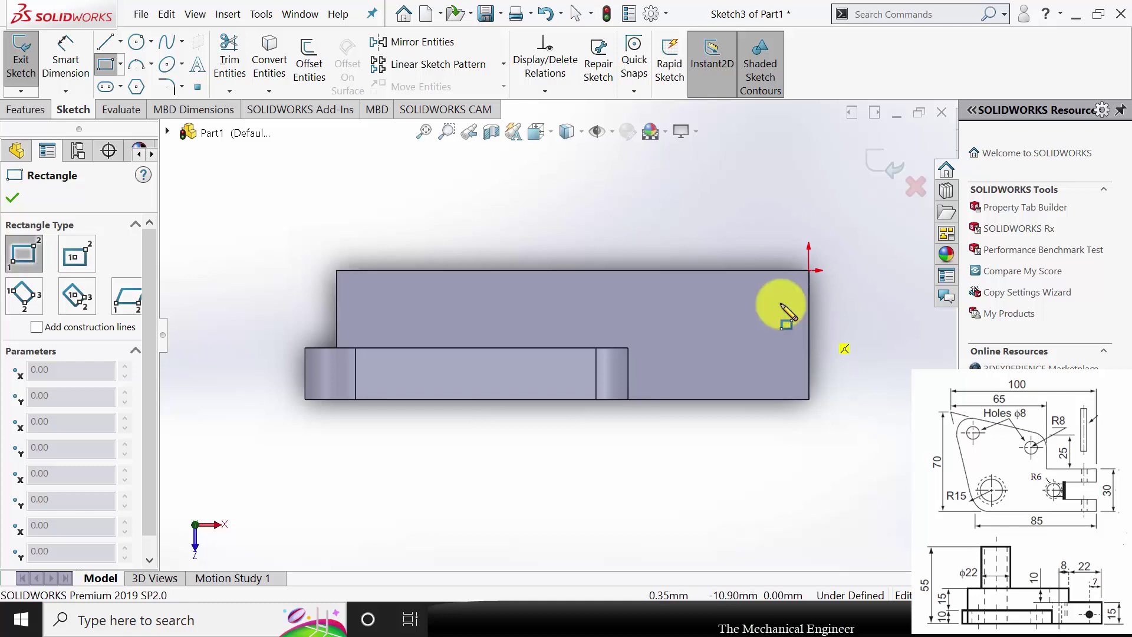
left_click(650, 220)
left_click(8, 242)
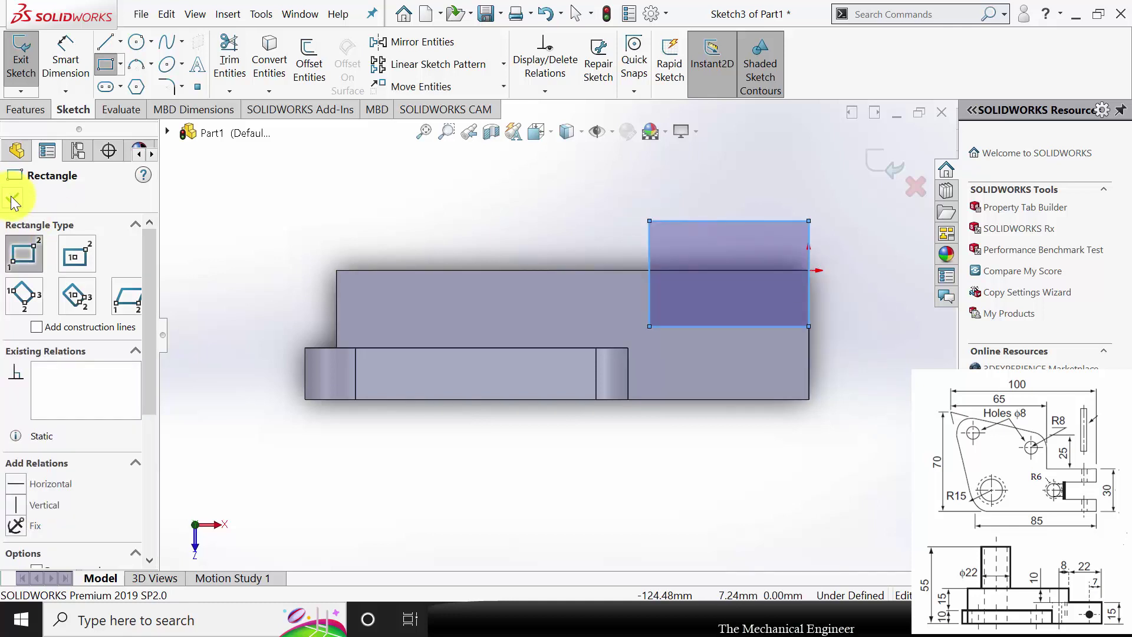
left_click(14, 199)
Dimension the rectangle's width as 22 mm
left_click(65, 56)
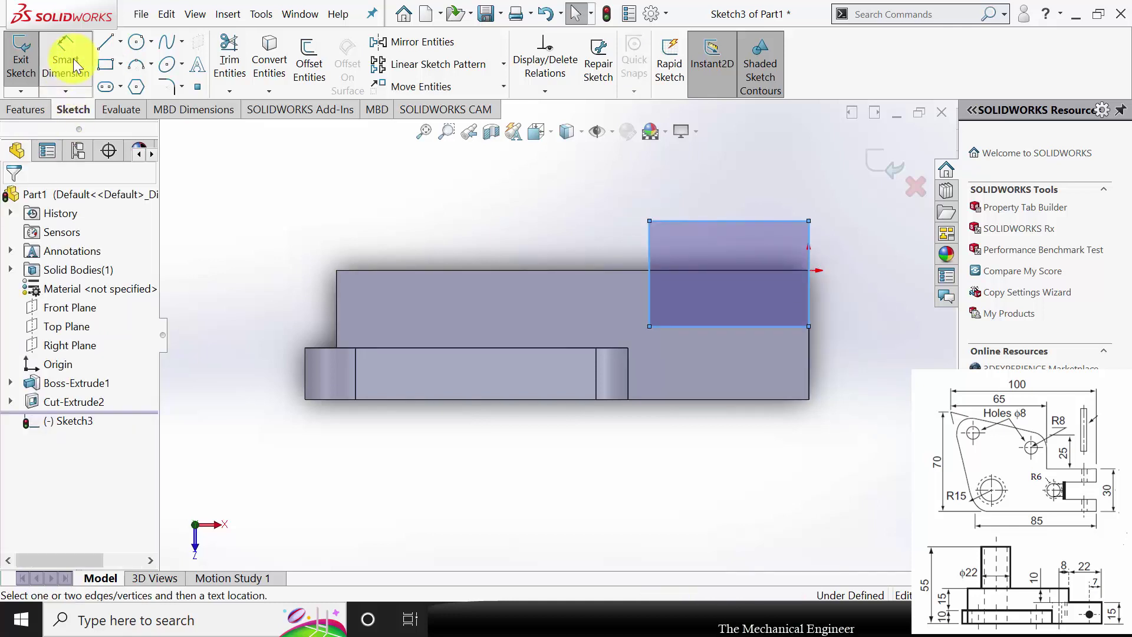
left_click(719, 194)
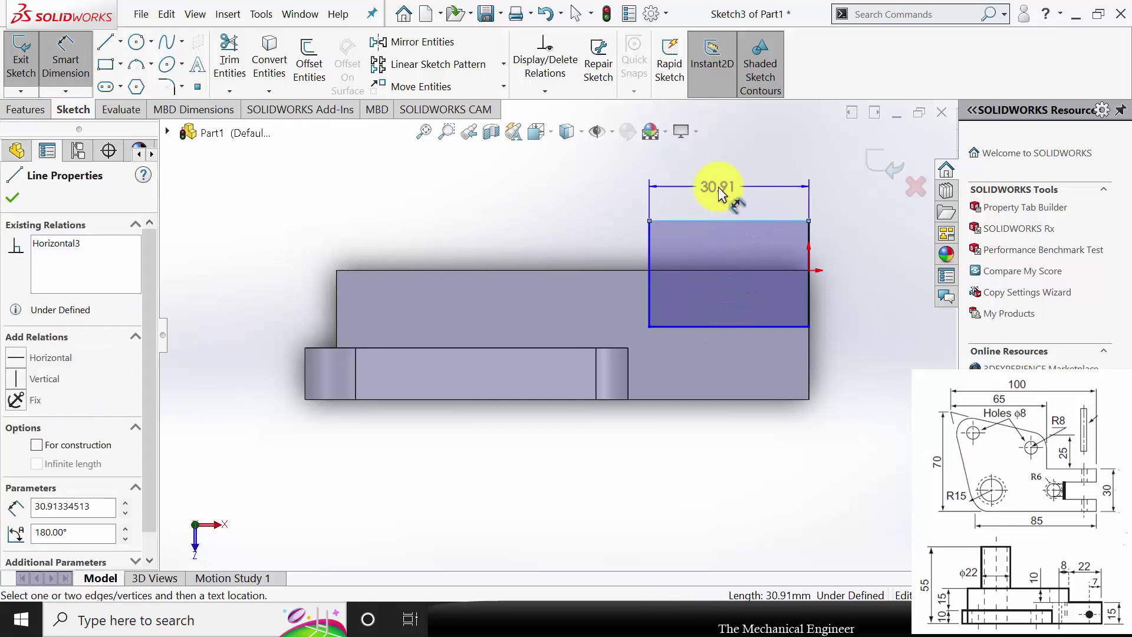
left_click(719, 187)
type("22")
key("Return")
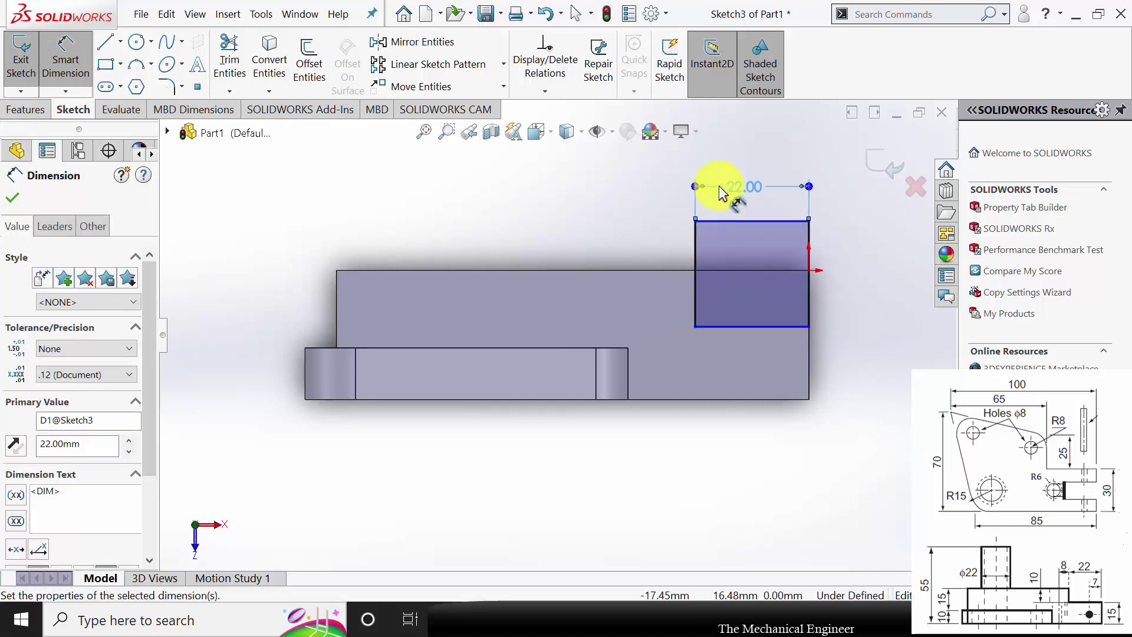
Dimension the distance between the rectangle's lower edge and the body's front edge as 15 mm
left_click(759, 405)
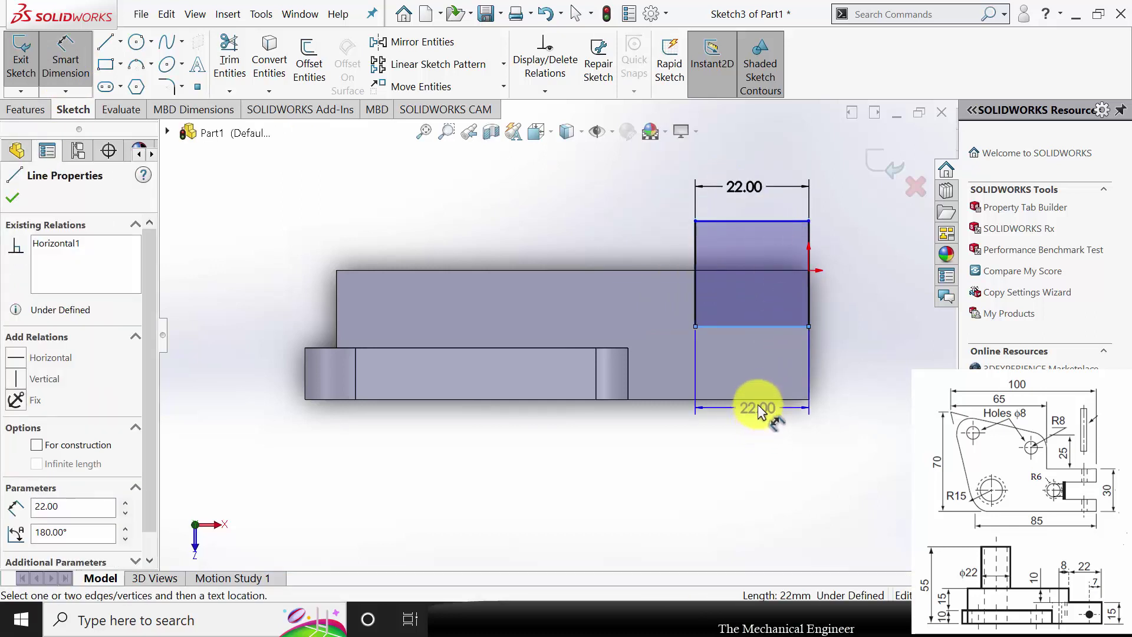
left_click(754, 400)
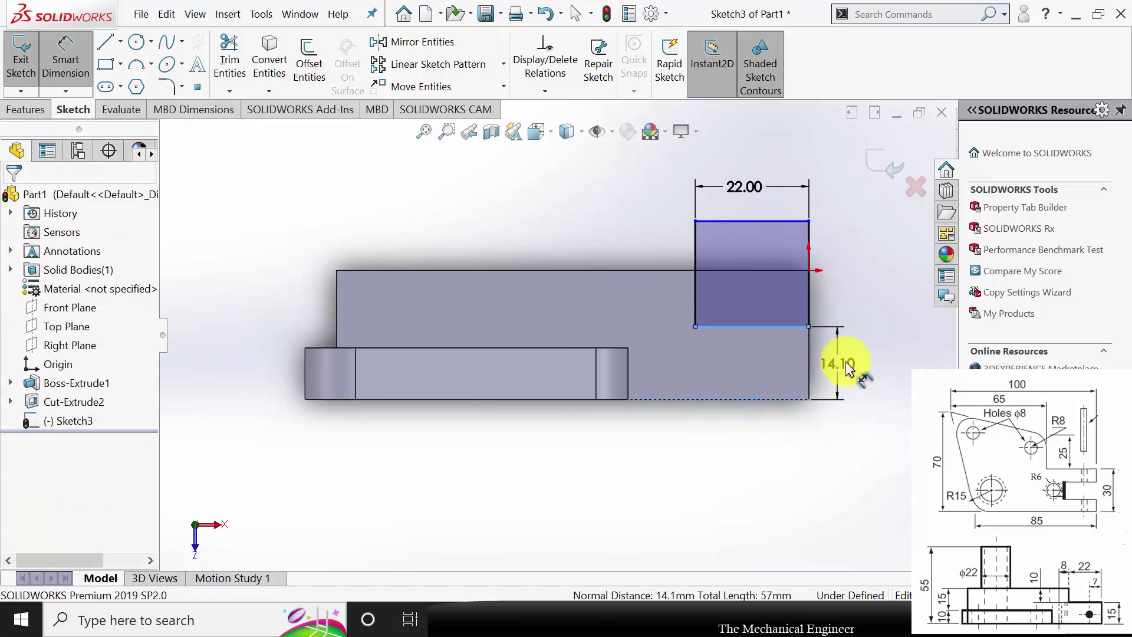
left_click(846, 362)
type("15")
key("Return")
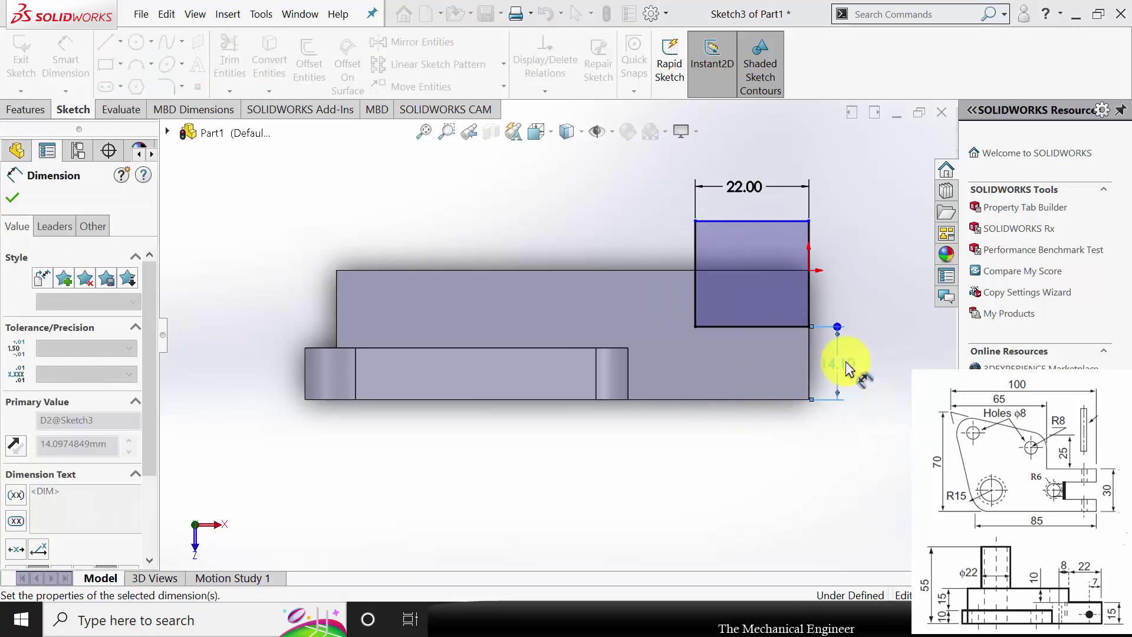
left_click(13, 198)
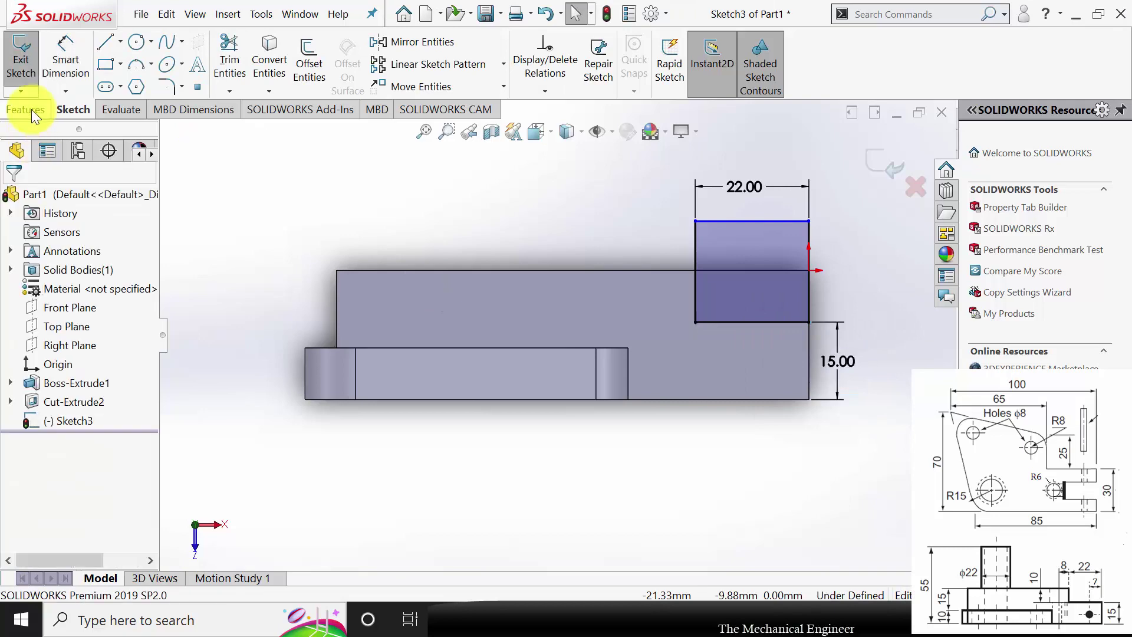
Cut-extrude the 22 mm wide rectangle Through All to step down the end of the slotted arm
left_click(21, 59)
right_click_drag(584, 436, 620, 404)
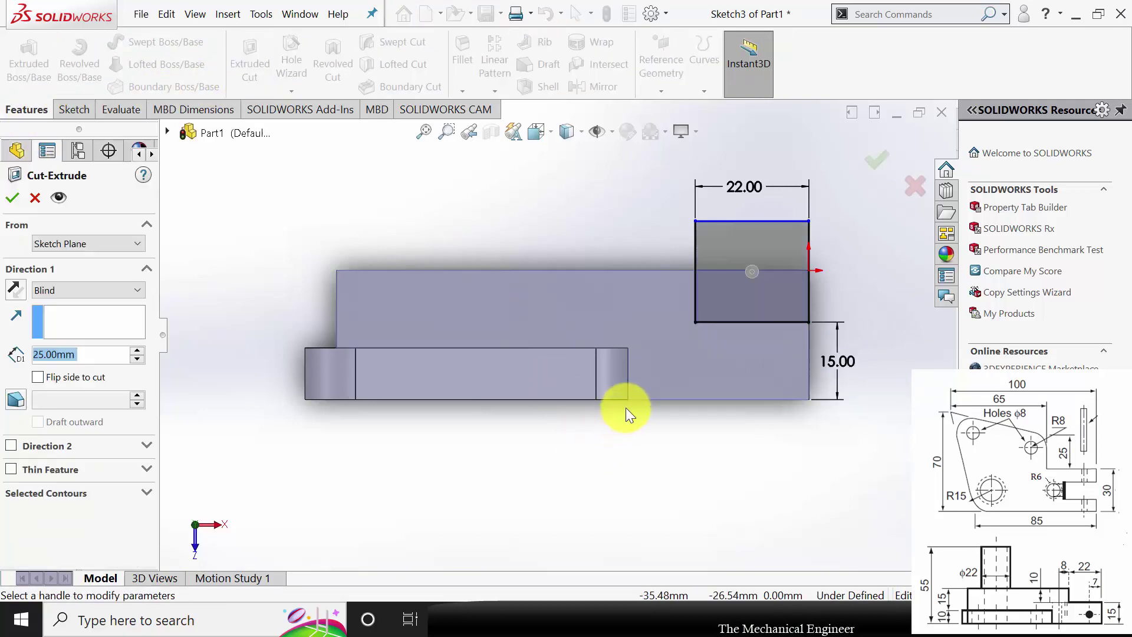
left_click(61, 289)
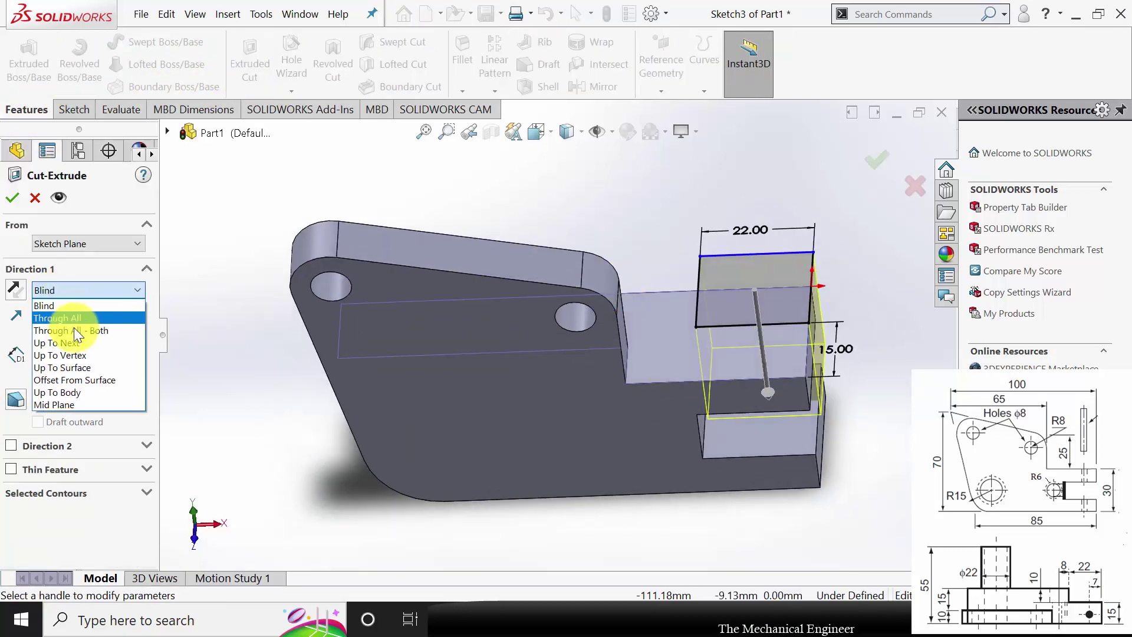
left_click(73, 321)
left_click(13, 198)
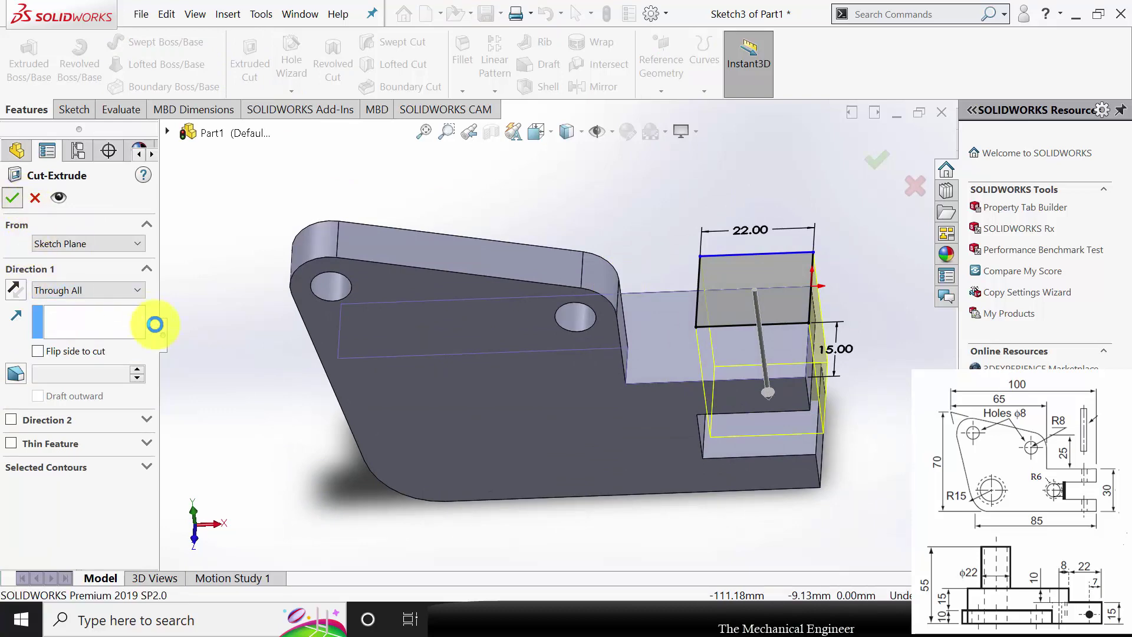
Sketch a circle about 12 mm in diameter on the thick body's rear face, near its large rounded corner
middle_click_drag(521, 359, 713, 333)
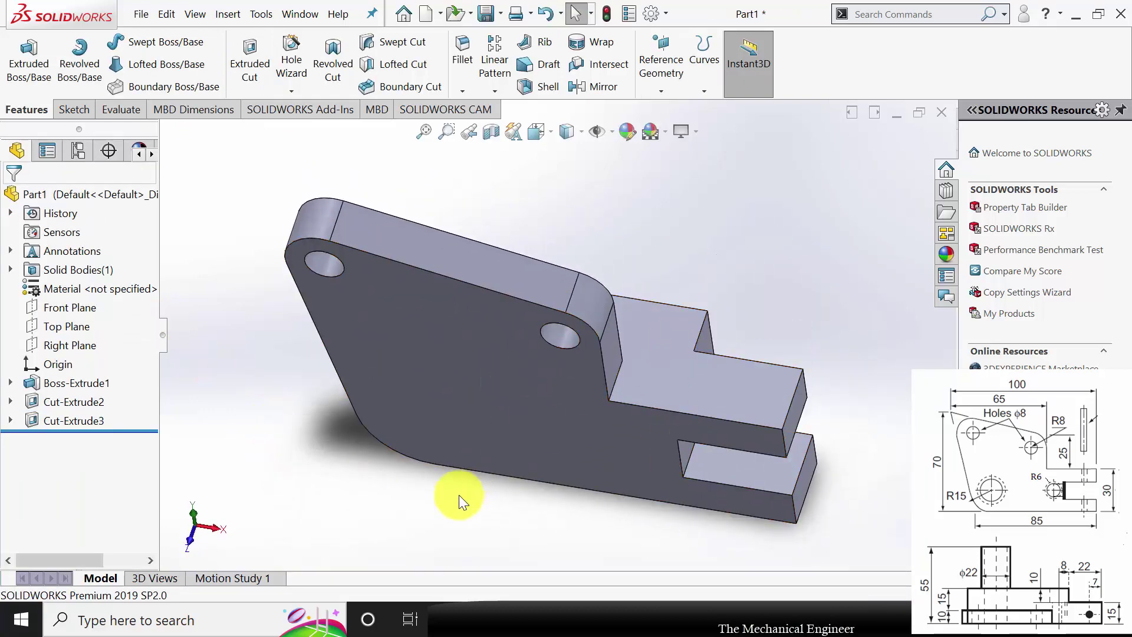
middle_click_drag(460, 497, 575, 445)
left_click(540, 442)
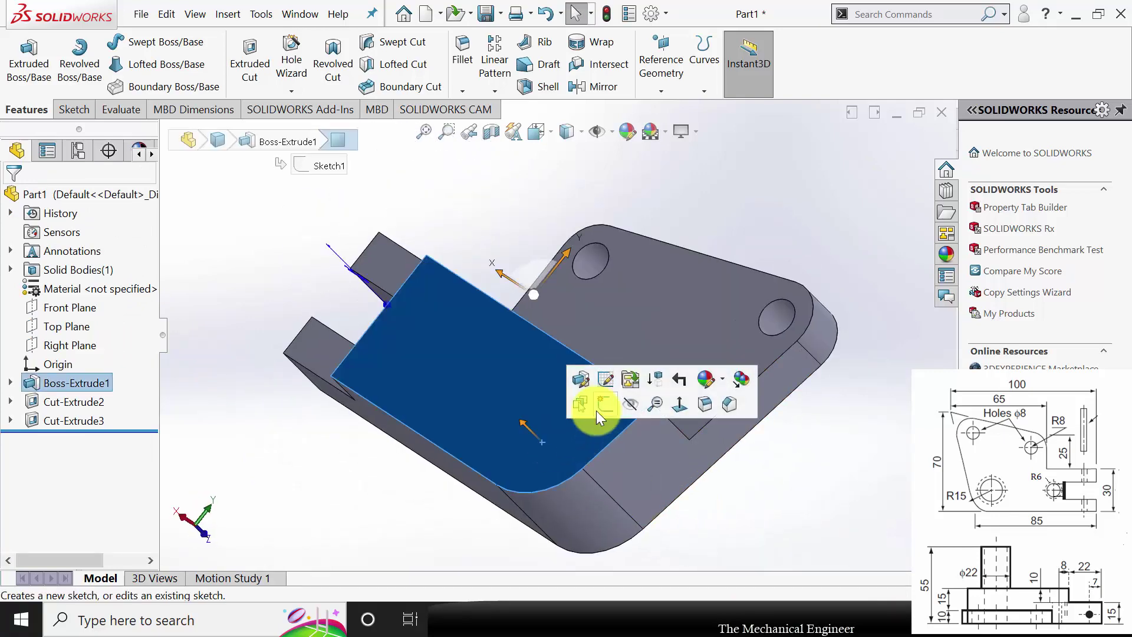
left_click(611, 405)
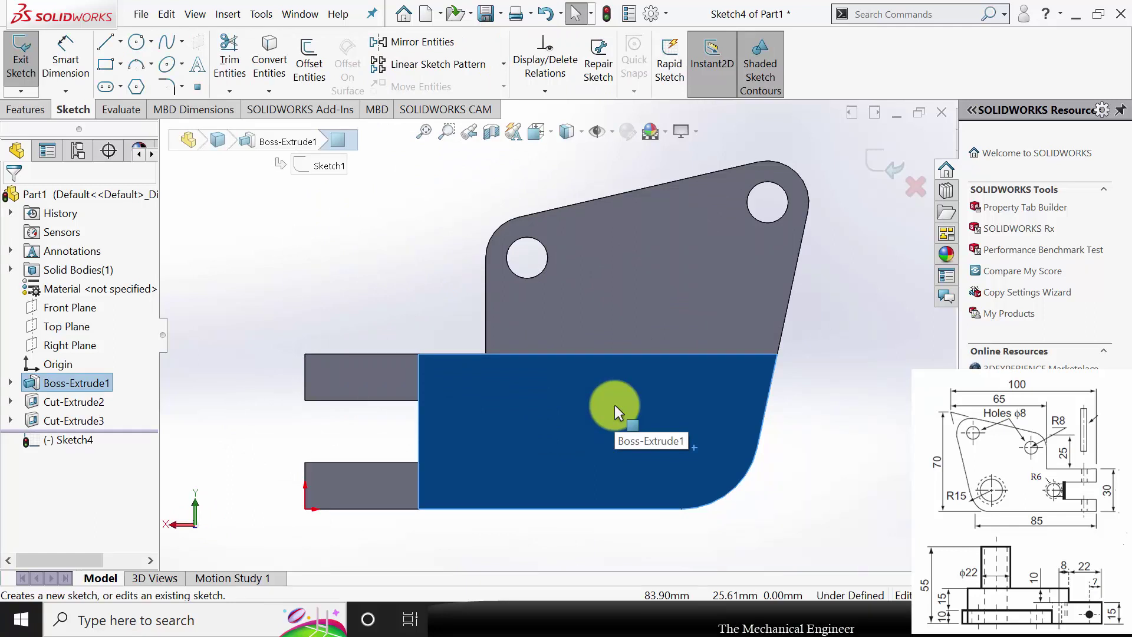
left_click(135, 45)
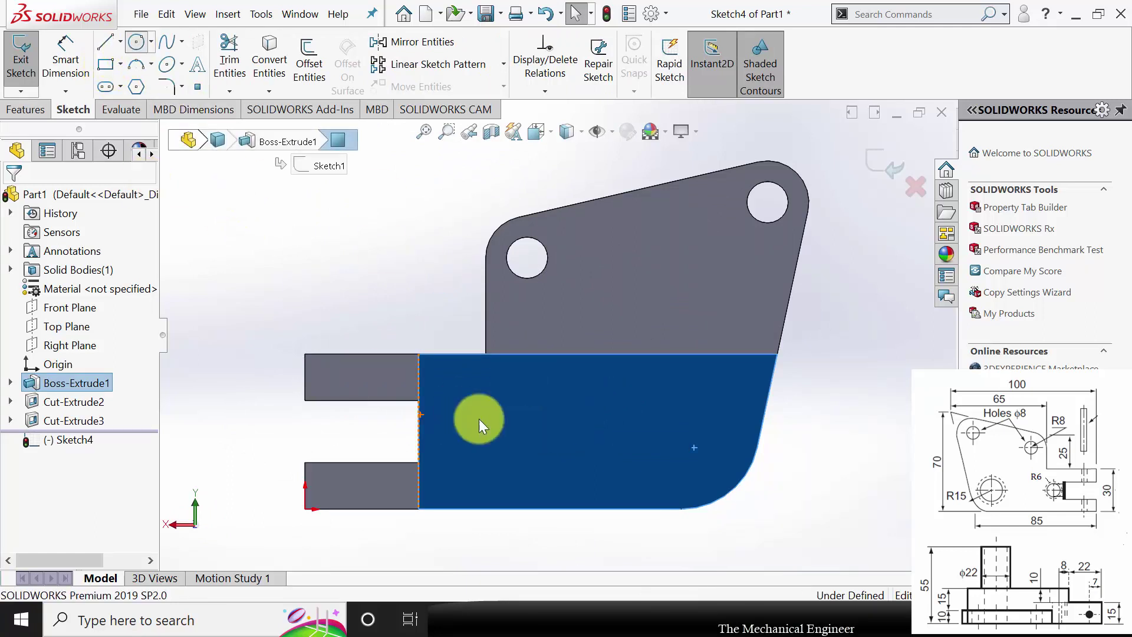
left_click(699, 448)
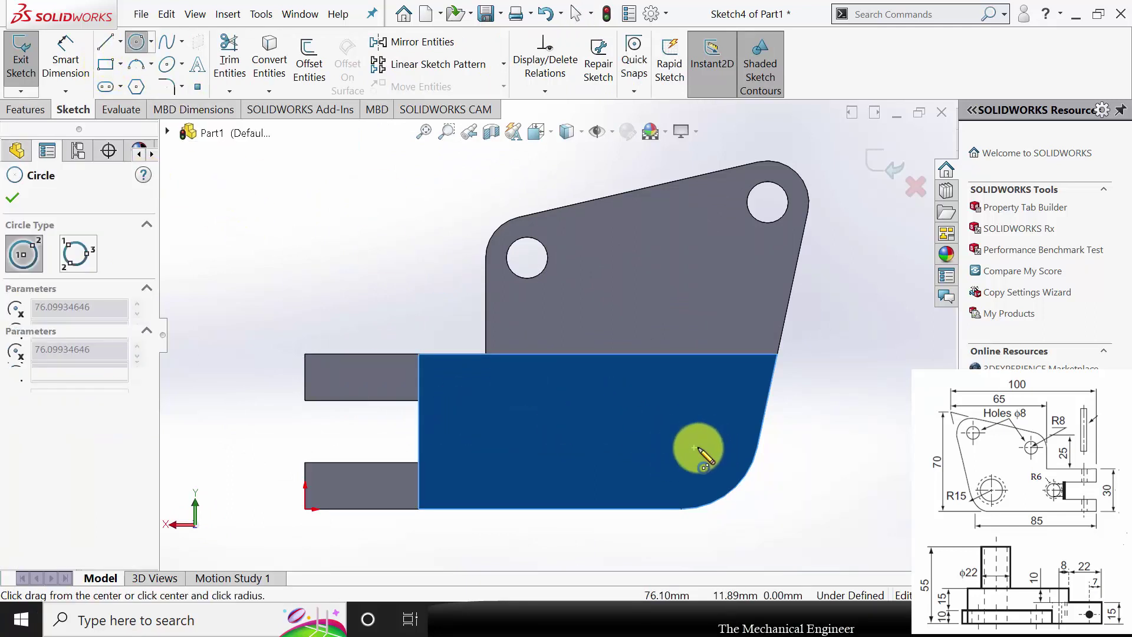
left_click(687, 476)
left_click(12, 199)
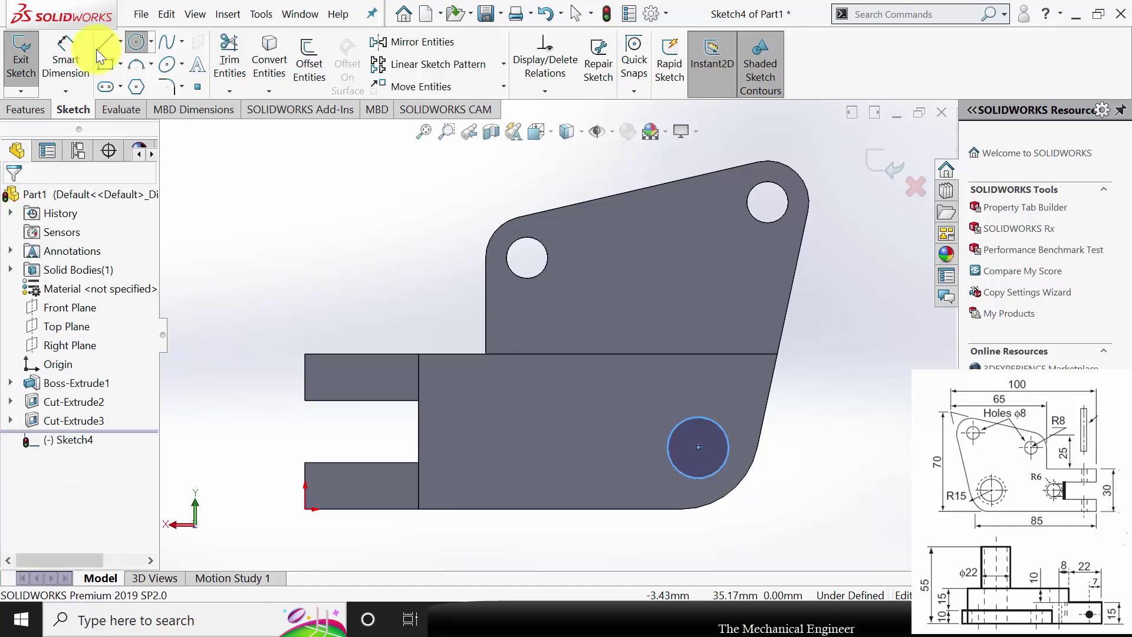
Dimension the circle's diameter as 22 mm
left_click(65, 59)
left_click(674, 469)
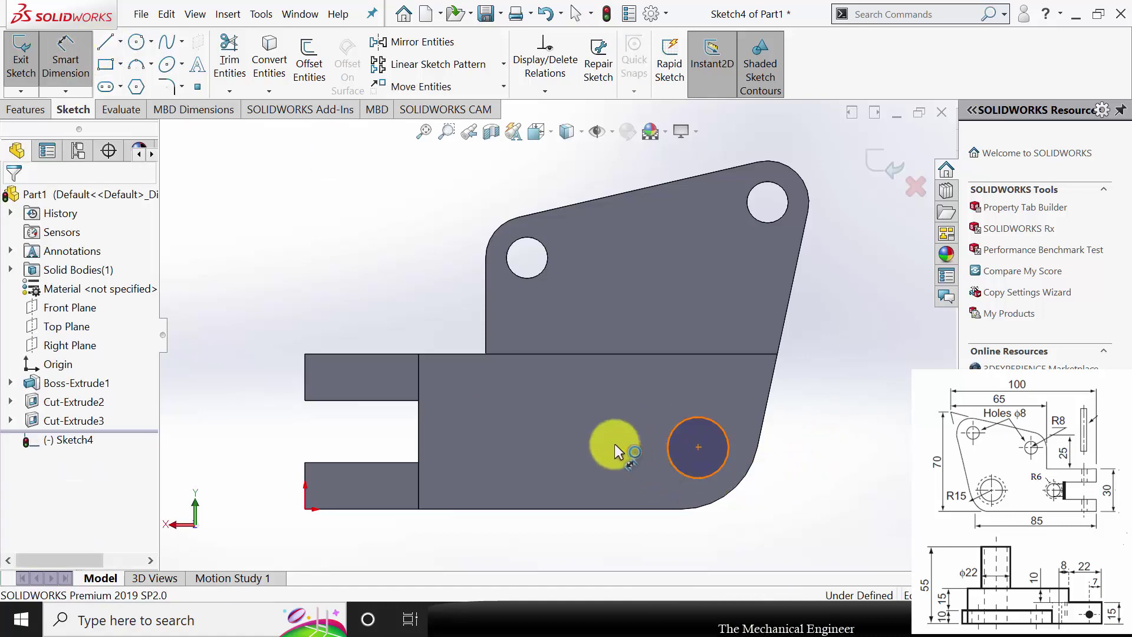
left_click(576, 423)
type("22")
key("Return")
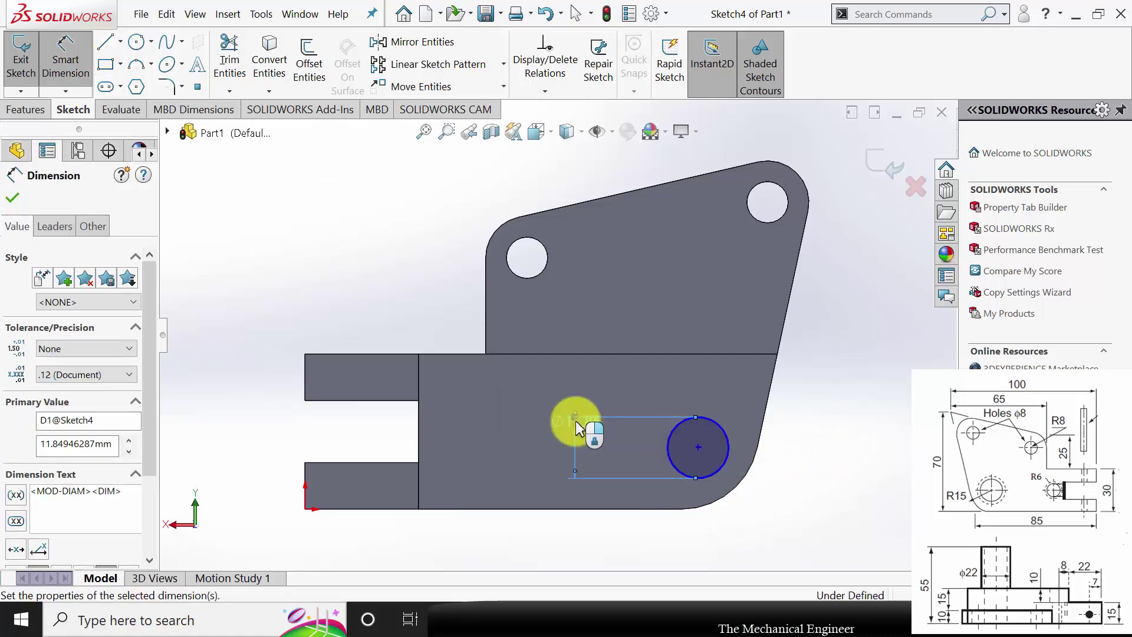
left_click(12, 199)
key("Escape")
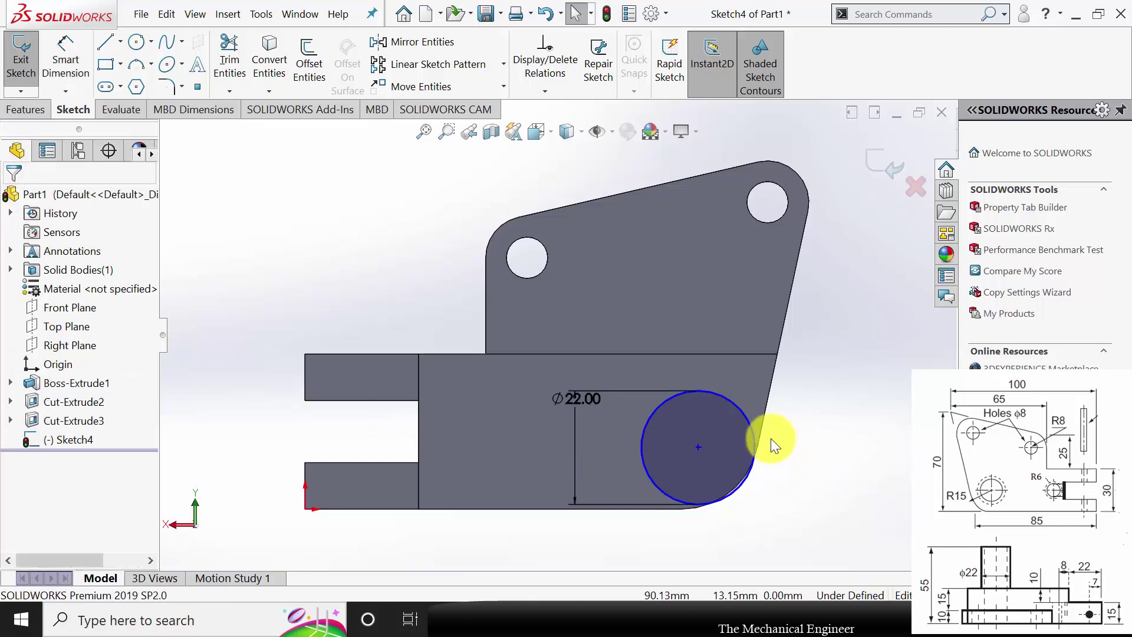
Make the circle concentric with the arc edge of the body's large rounded corner
left_click(751, 433)
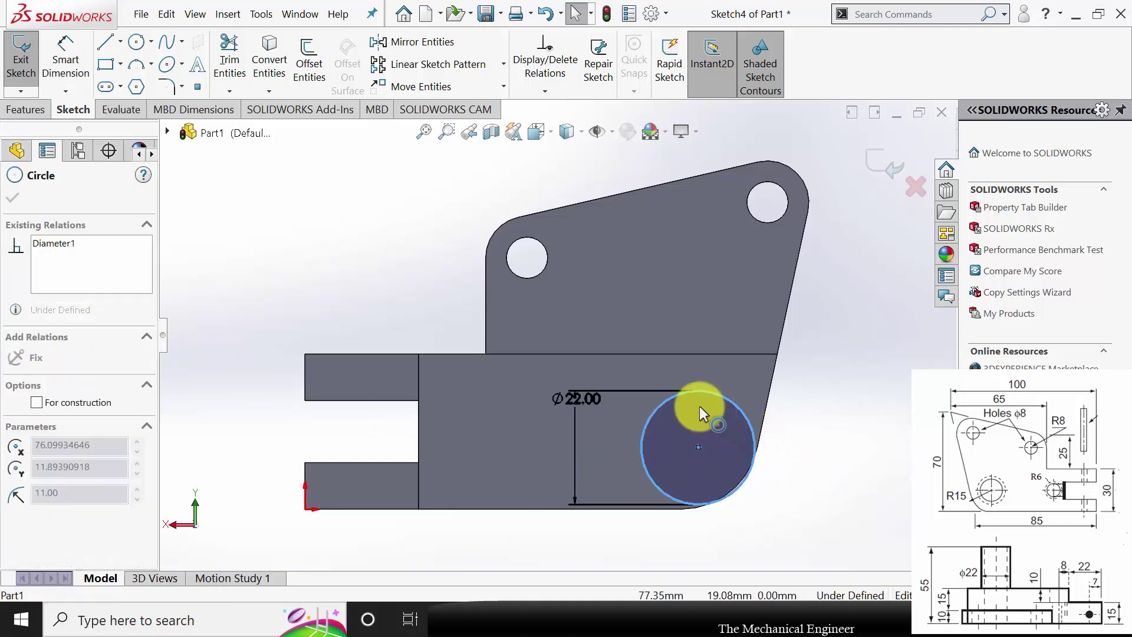
left_click(719, 521)
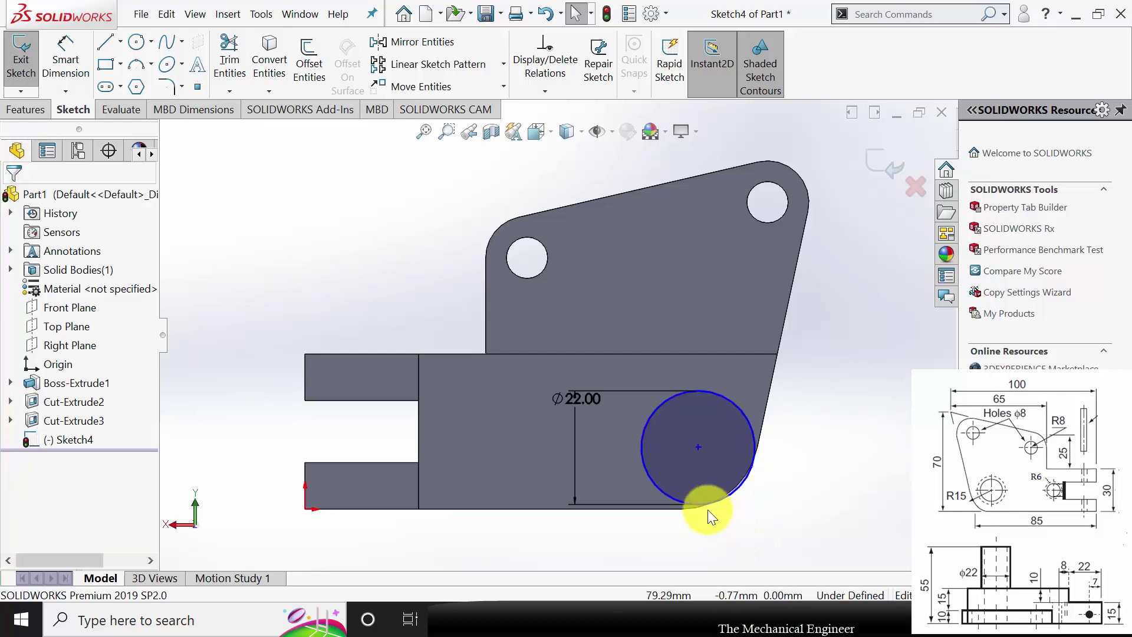
left_click(672, 502)
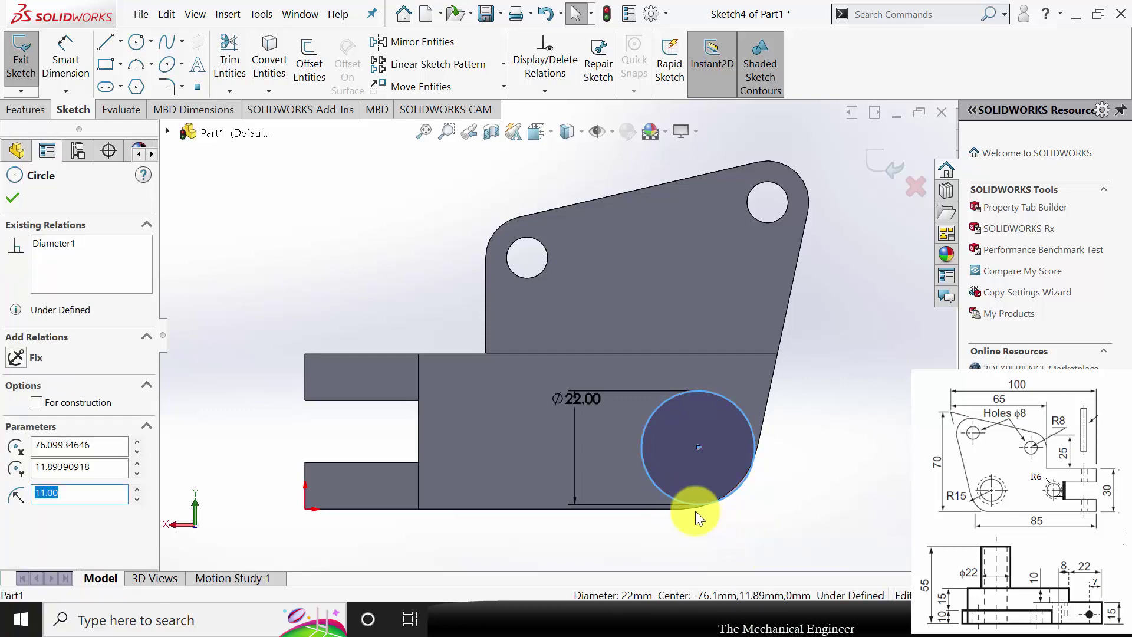
left_click(693, 508, "ctrl")
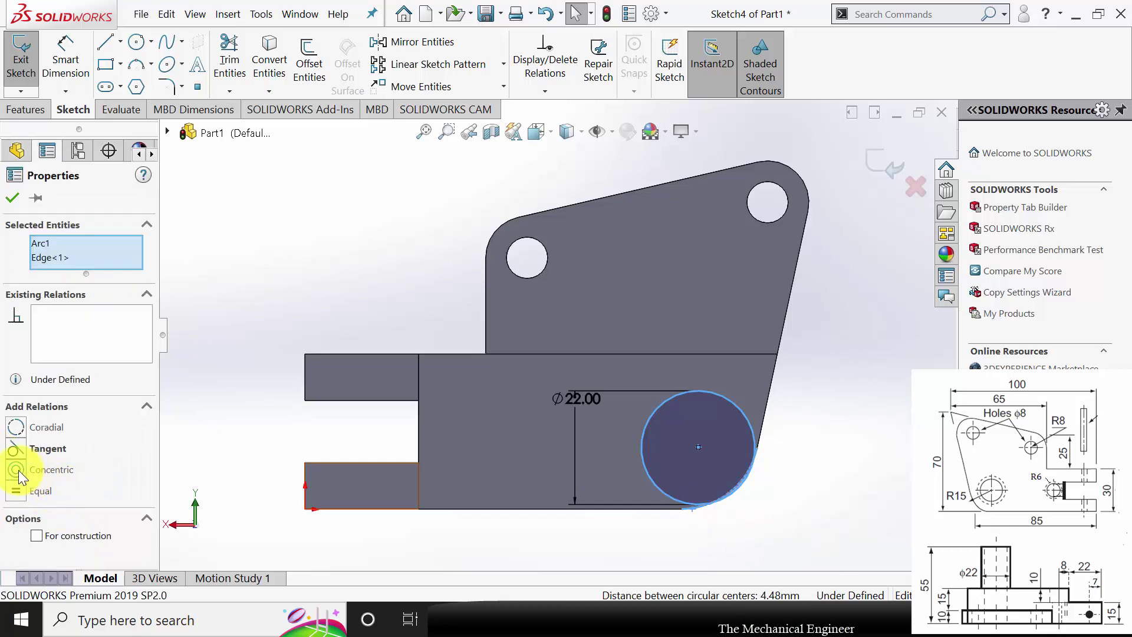
left_click(20, 470)
left_click(12, 198)
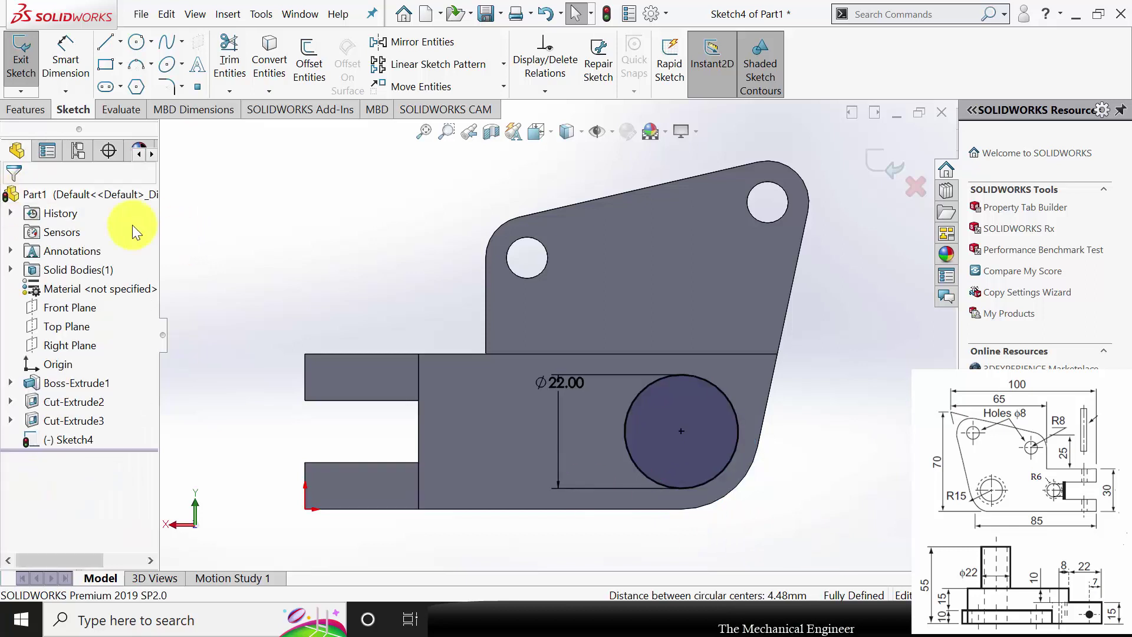
Extrude the 22 mm circle outward from the thick body as a 30 mm long cylindrical boss
left_click(25, 109)
left_click(20, 69)
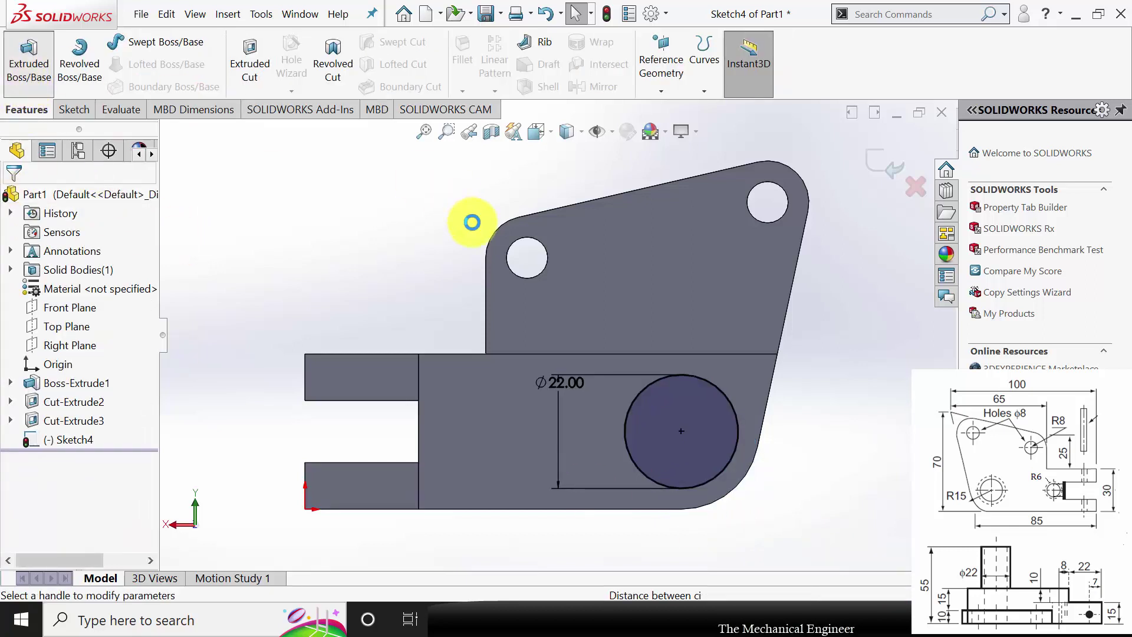
left_click(702, 384)
mouse_move(702, 384)
middle_mouse_down()
mouse_move(551, 392)
mouse_move(554, 545)
middle_mouse_up()
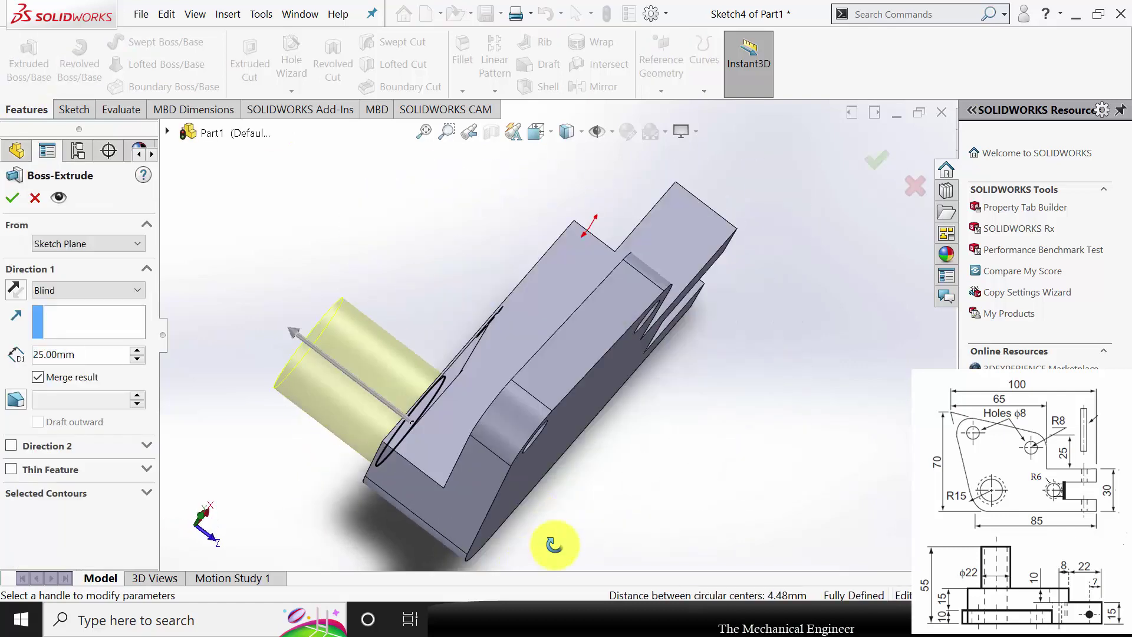
left_click(88, 290)
left_click(87, 295)
left_click(596, 620)
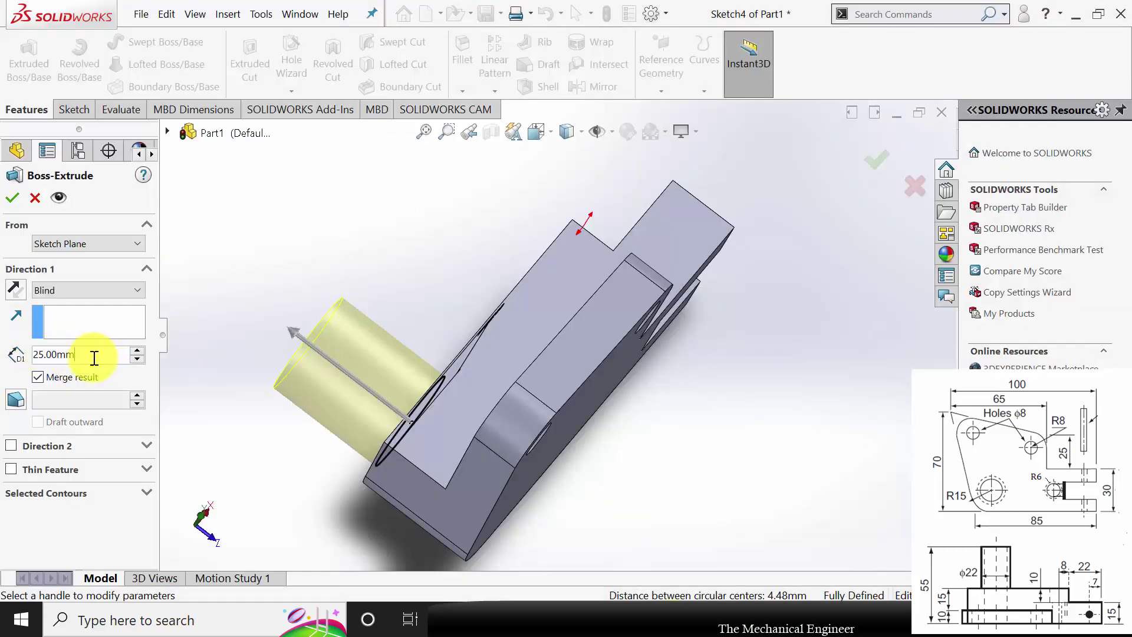
left_click_drag(94, 358, 2, 345)
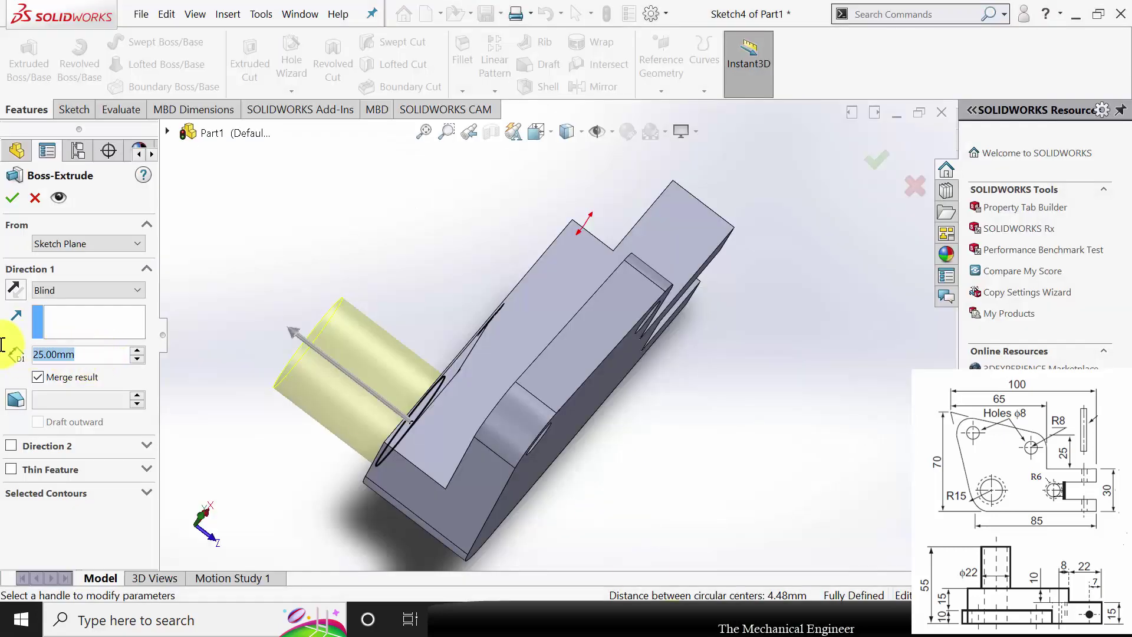
type("30")
key("Return")
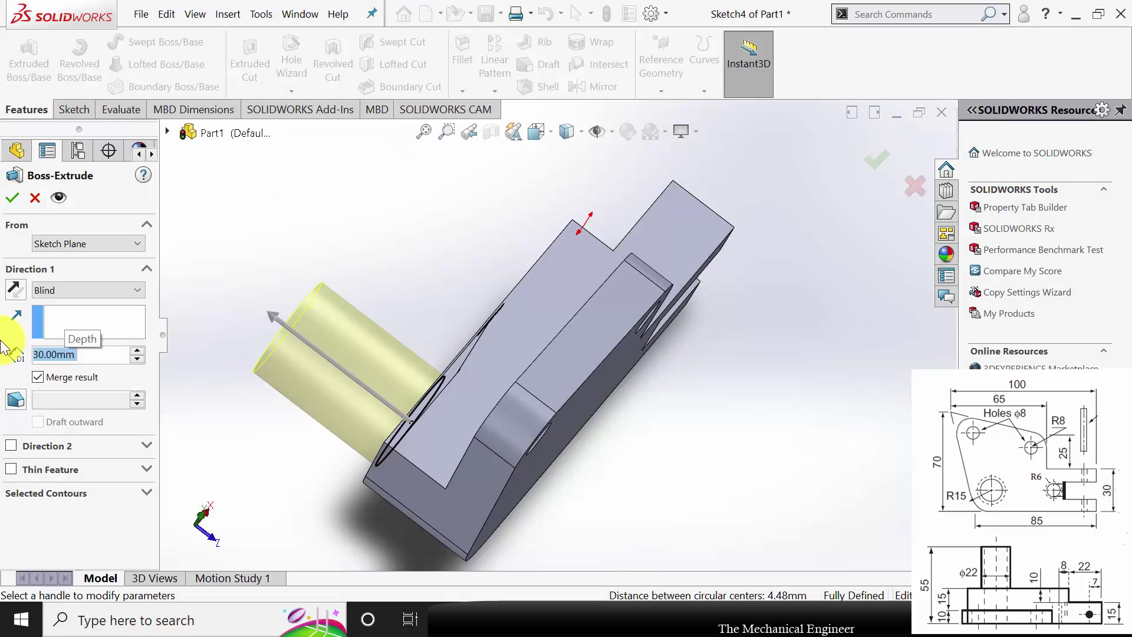
left_click(13, 197)
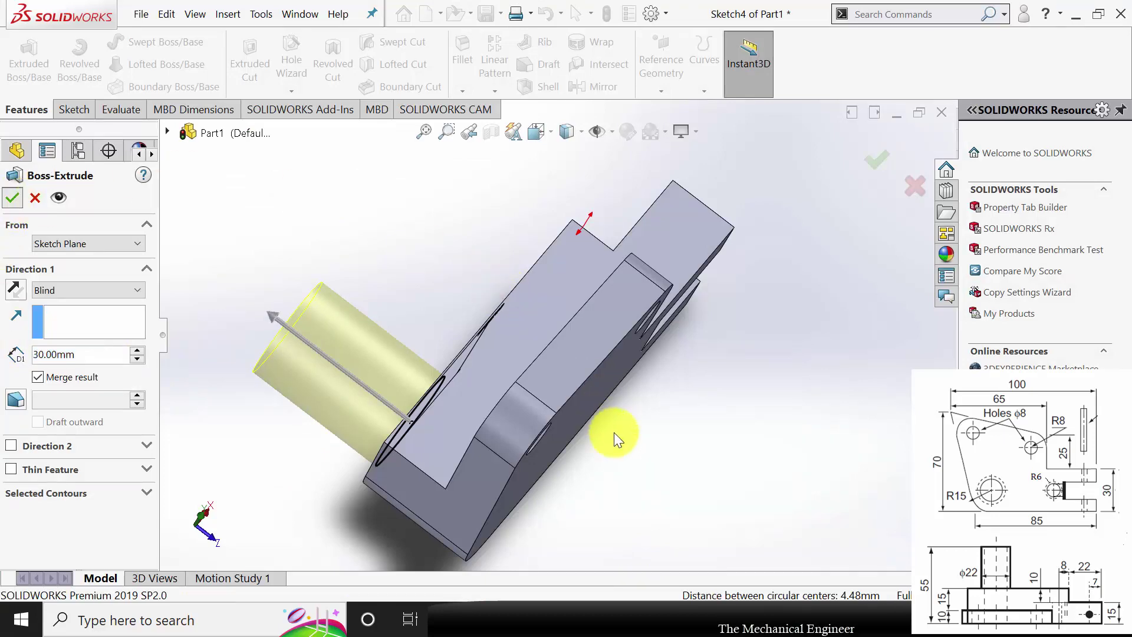
Sketch a circle about 8.5 mm in diameter on the bracket's flat front face, near the large rounded corner
middle_click_drag(669, 441, 644, 481)
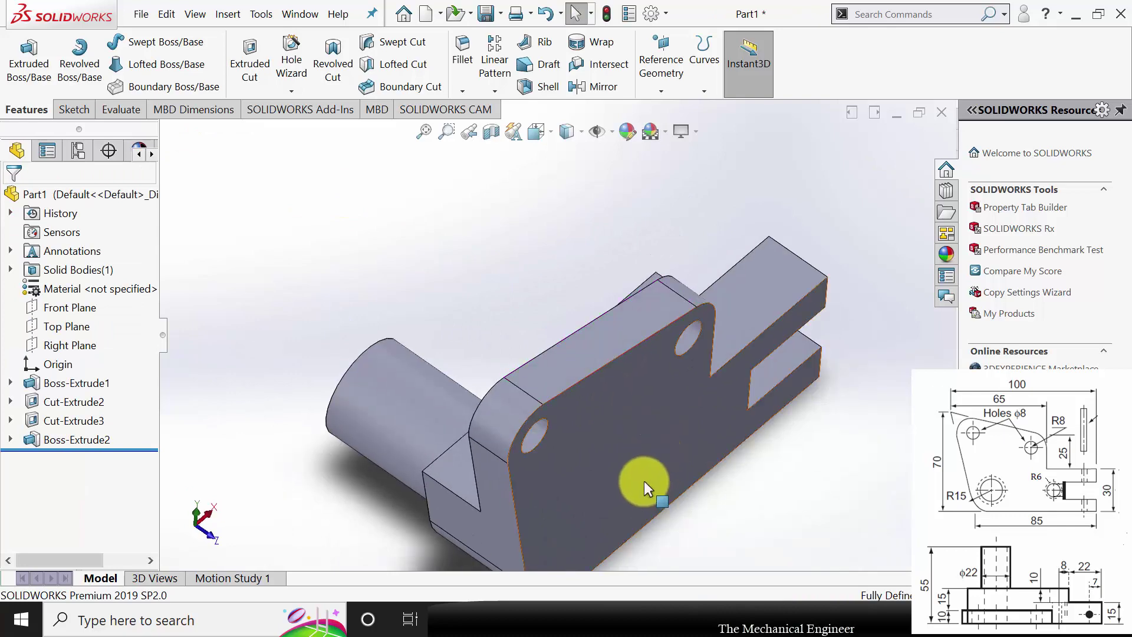
left_click(557, 501)
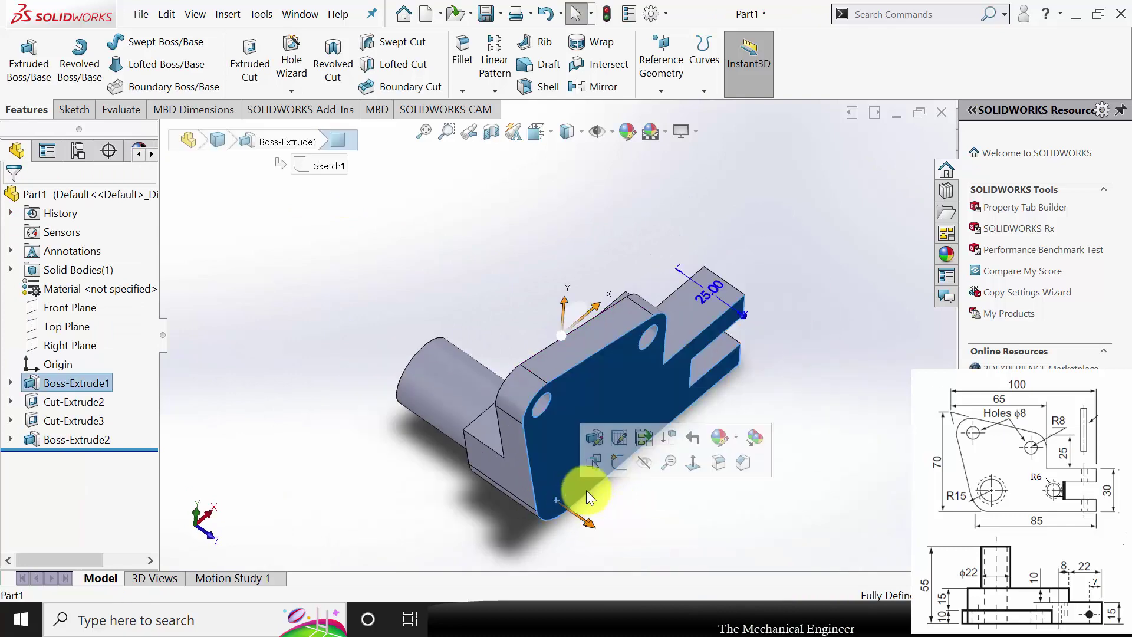
left_click(620, 462)
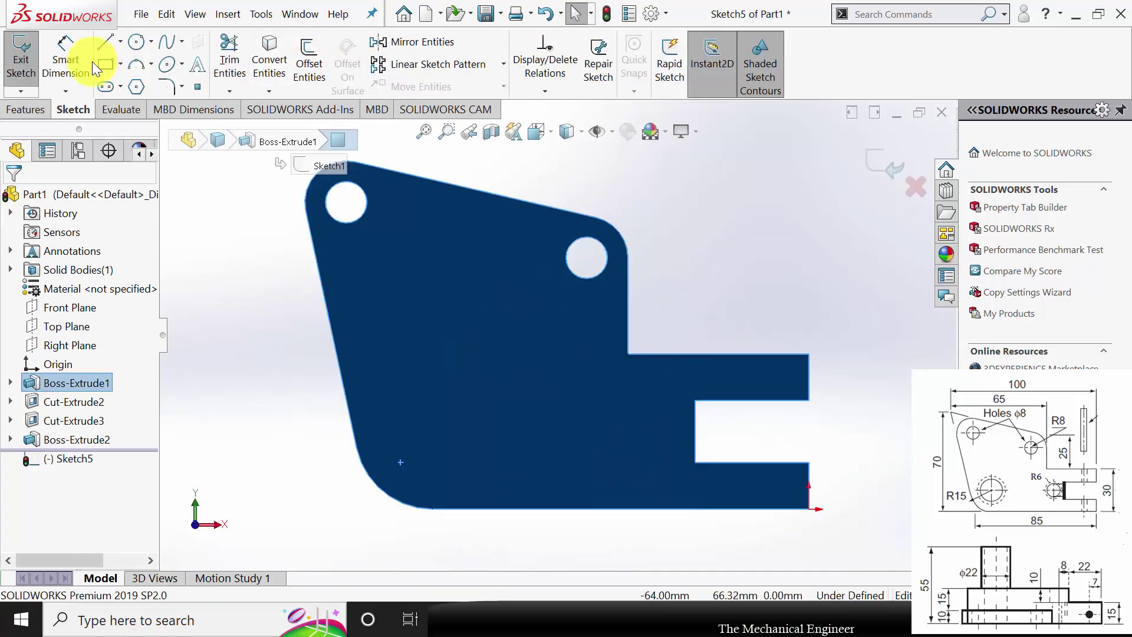
left_click(136, 42)
left_click(424, 450)
left_click(442, 460)
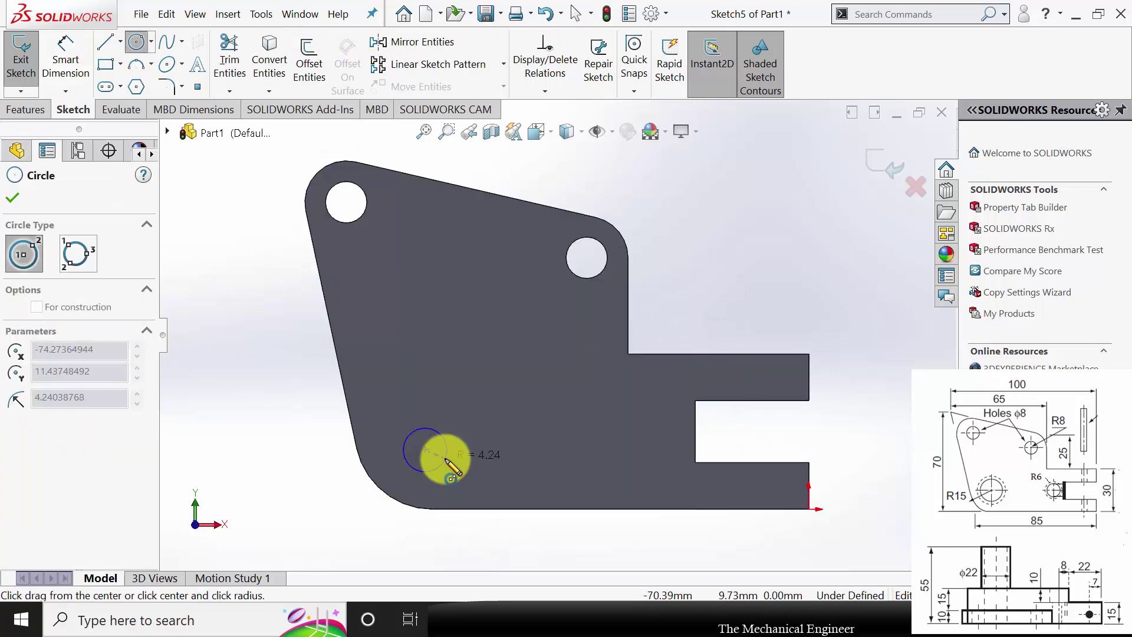
left_click(16, 198)
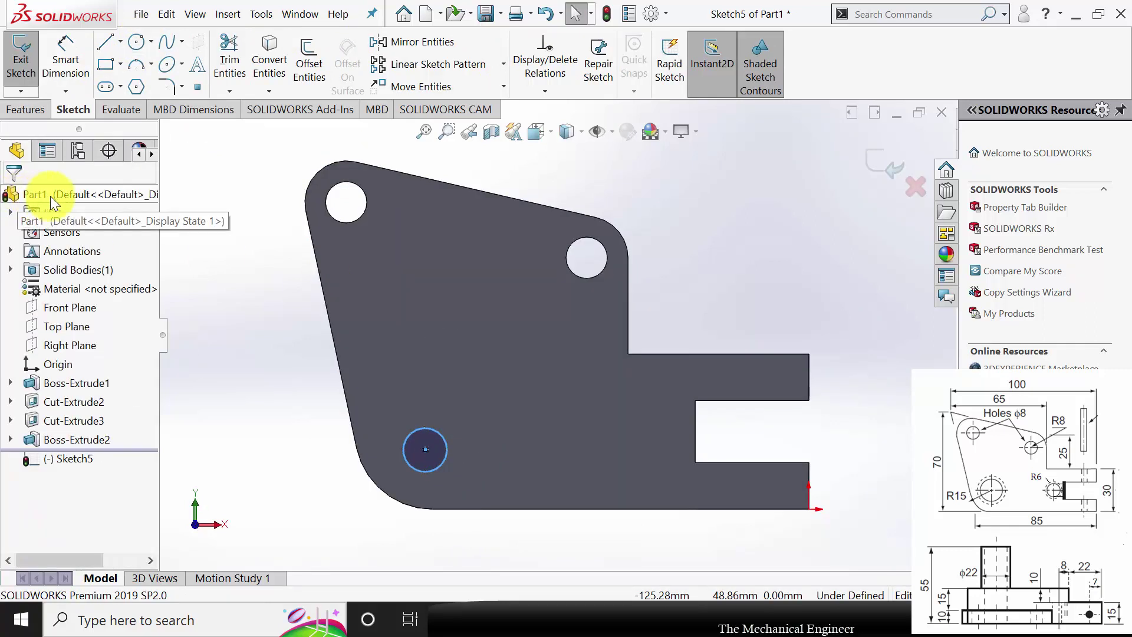
Dimension the front-face circle's diameter as 15 mm
left_click(84, 54)
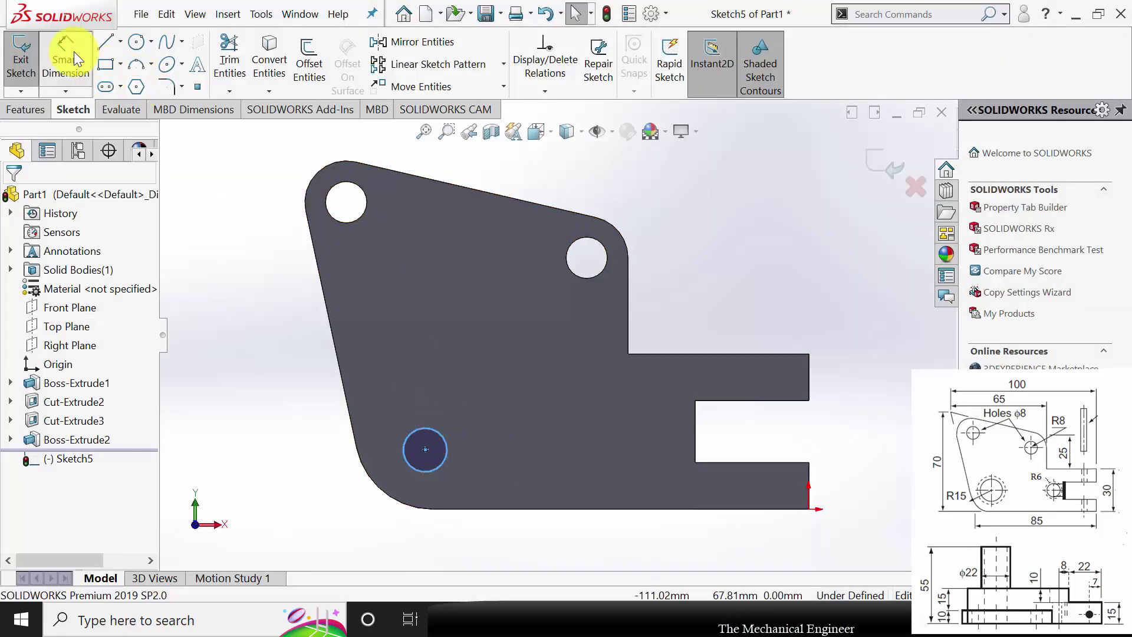
left_click(74, 53)
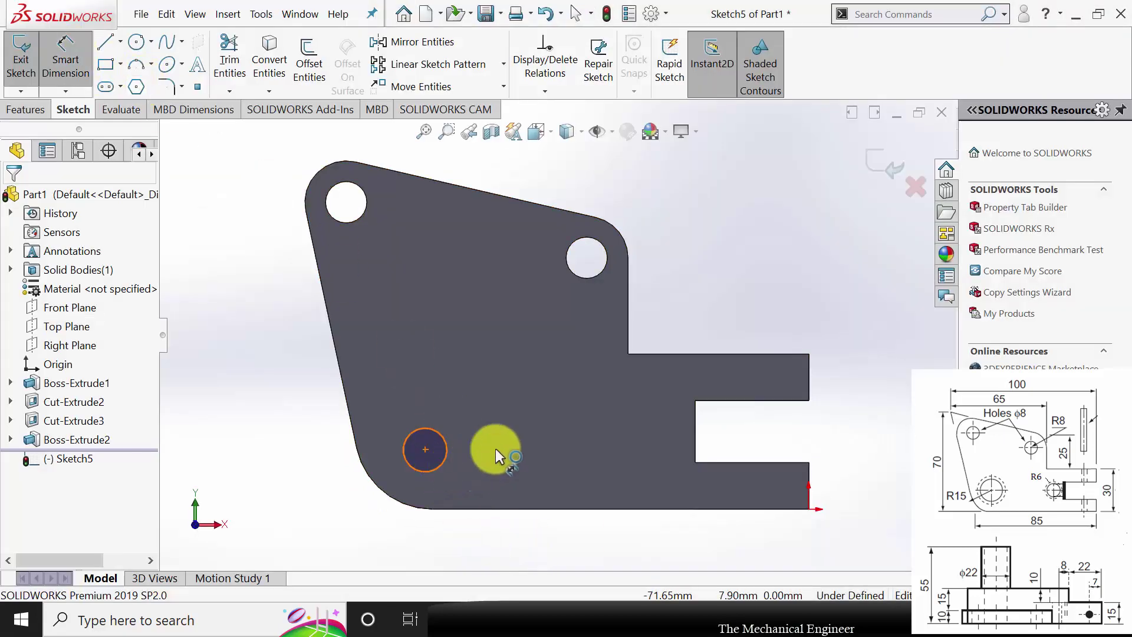
left_click(446, 456)
left_click(530, 430)
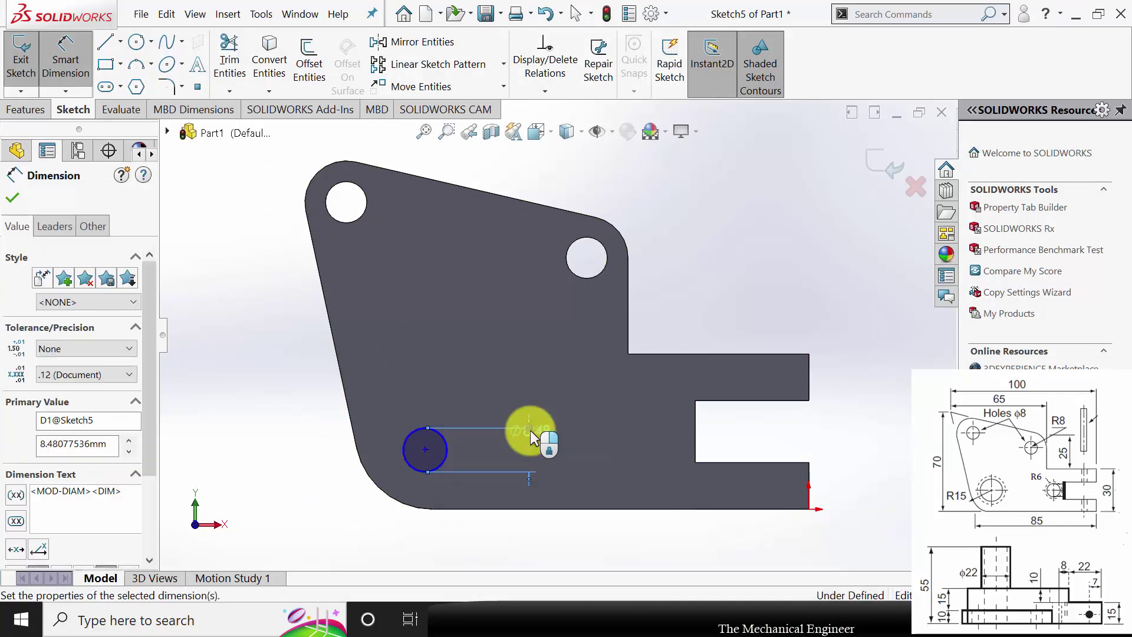
type("15")
key("Return")
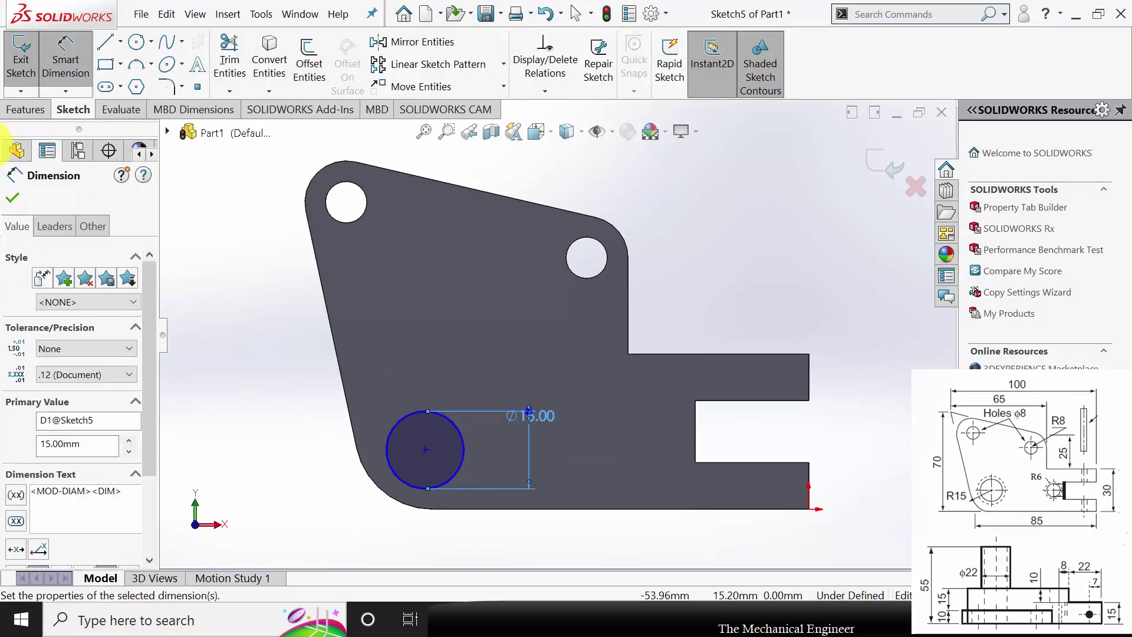
left_click(12, 198)
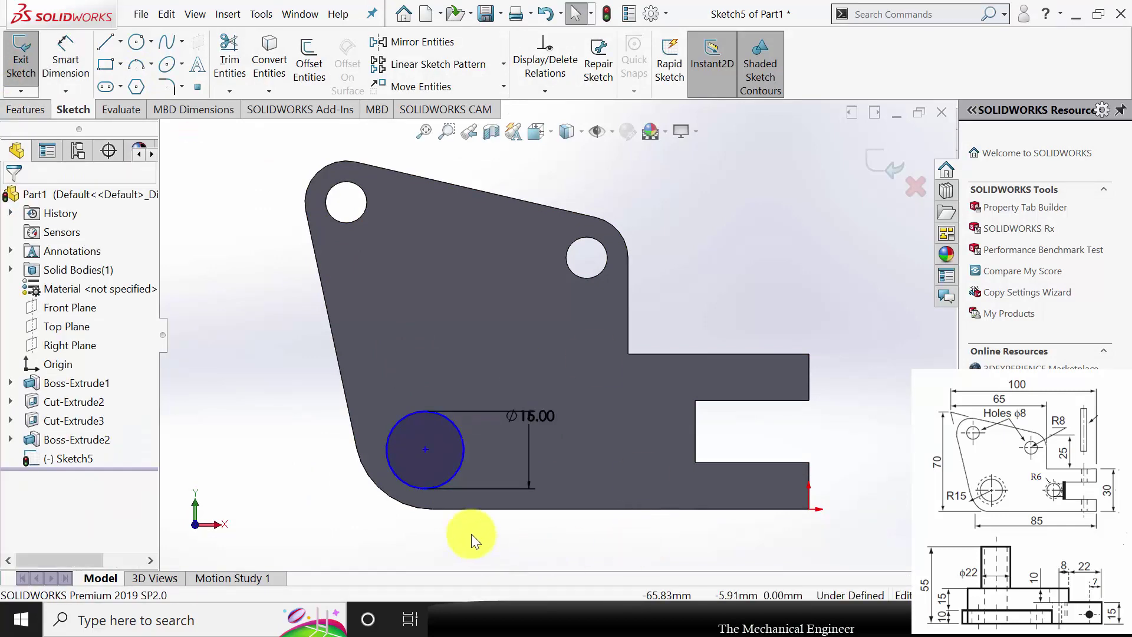
Make the 15 mm circle concentric with the arc edge of the large rounded corner
left_click(404, 482)
left_click(399, 502, "ctrl")
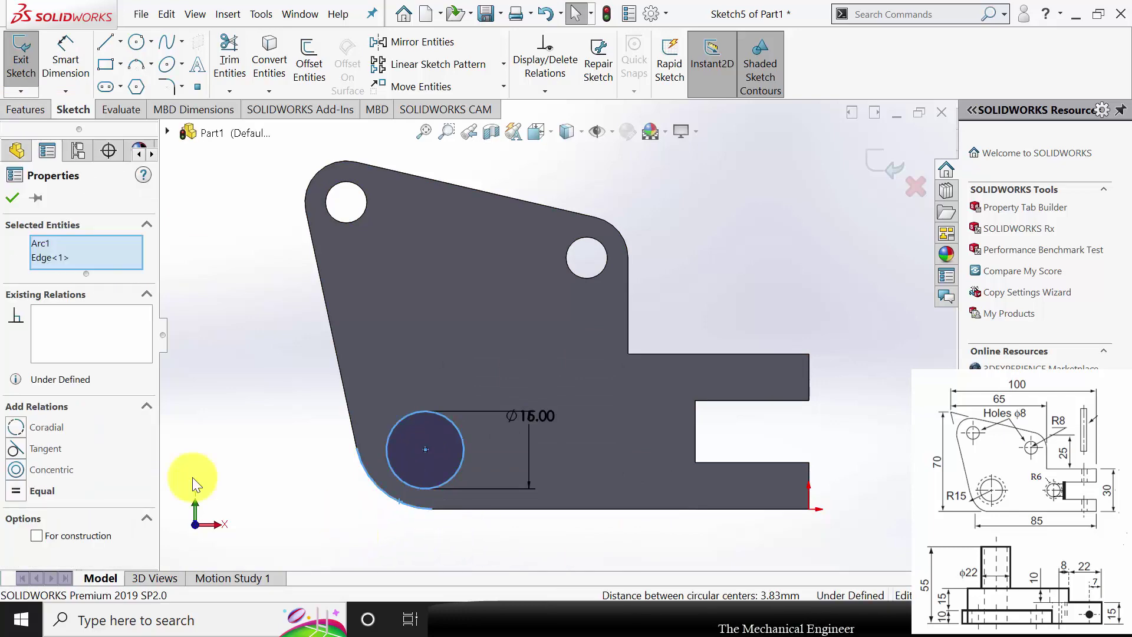
left_click(17, 474)
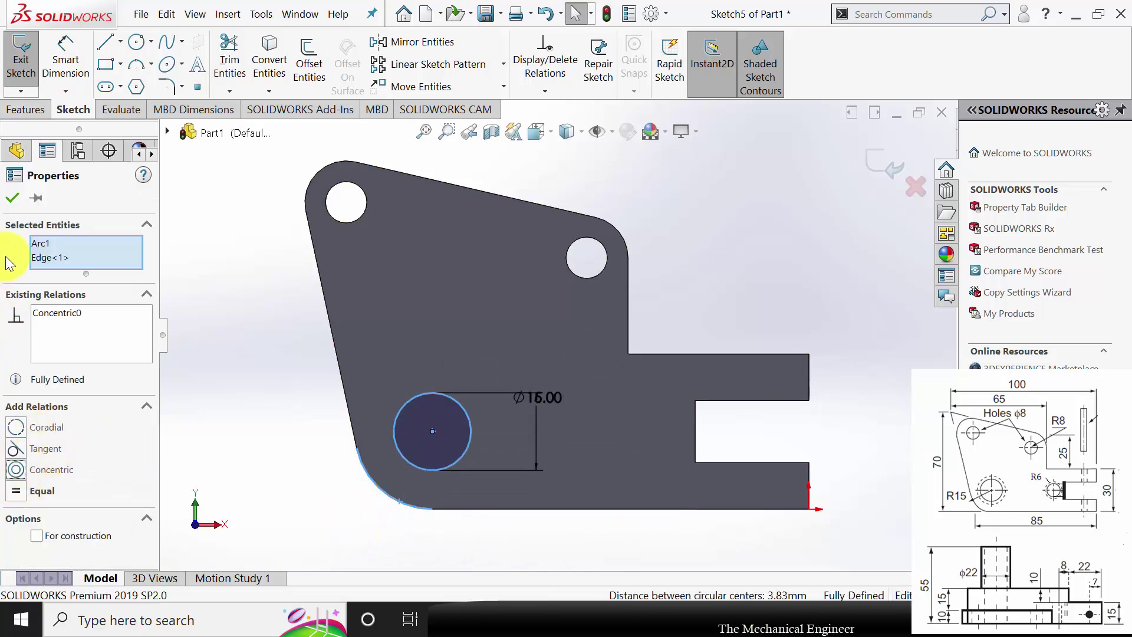
left_click(264, 437)
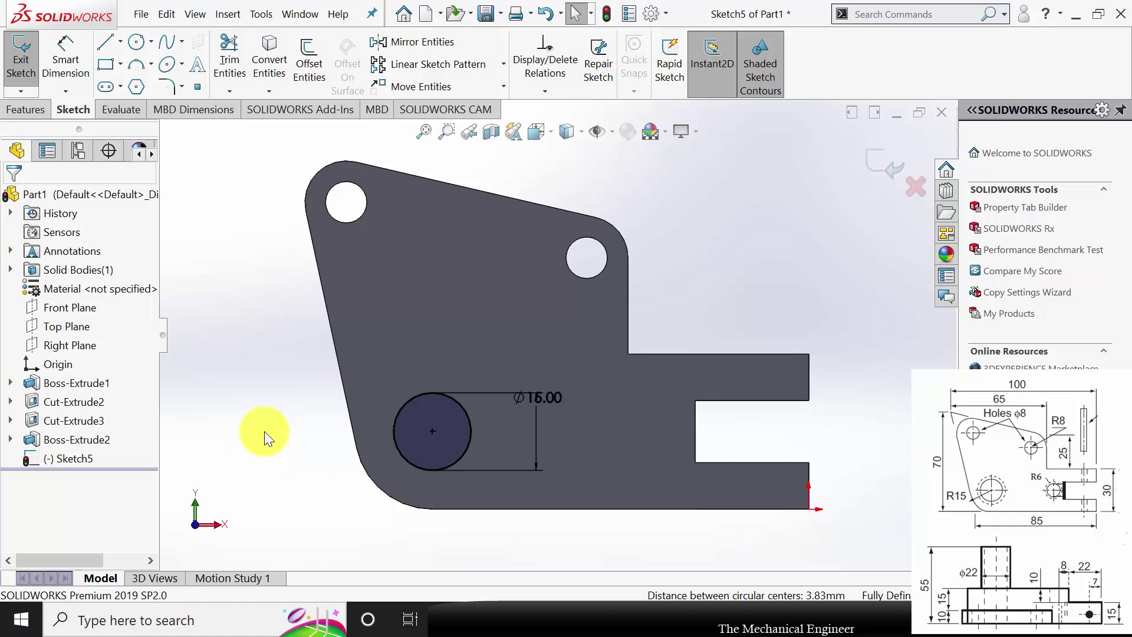
Cut-extrude the 15 mm circle Through All to bore the body and the cylindrical boss
left_click(24, 109)
left_click(241, 67)
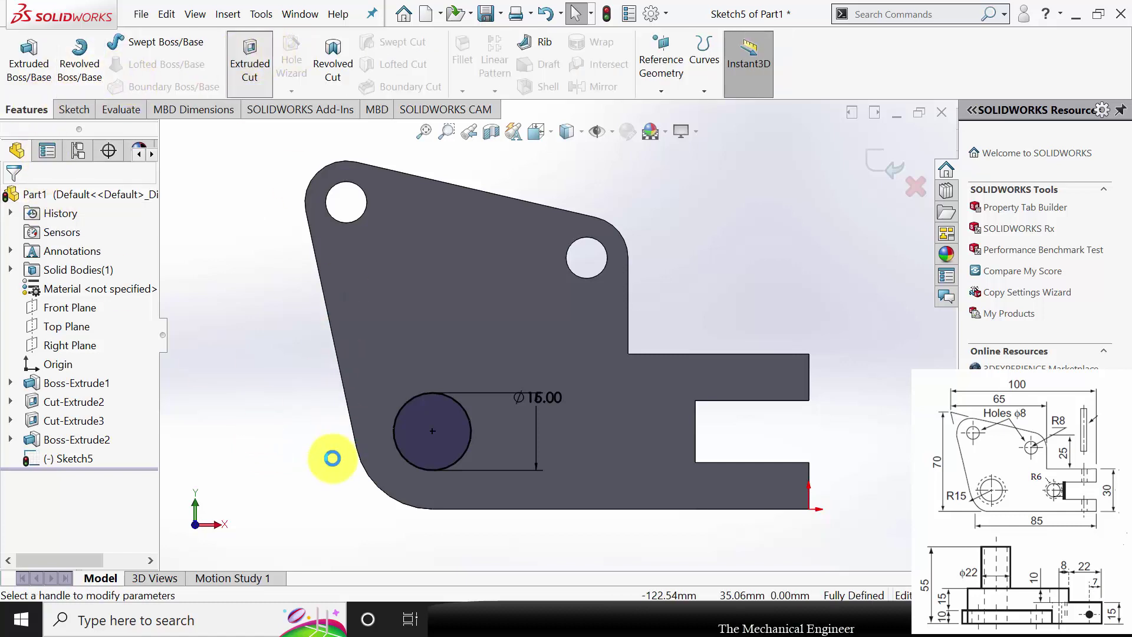
left_click(77, 293)
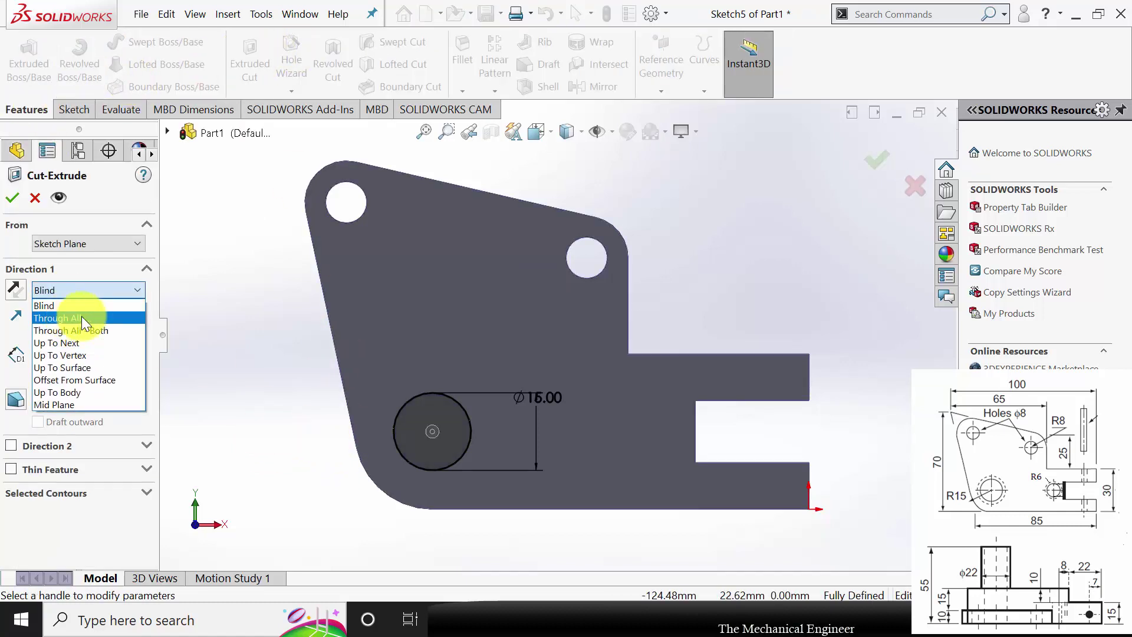
left_click(83, 318)
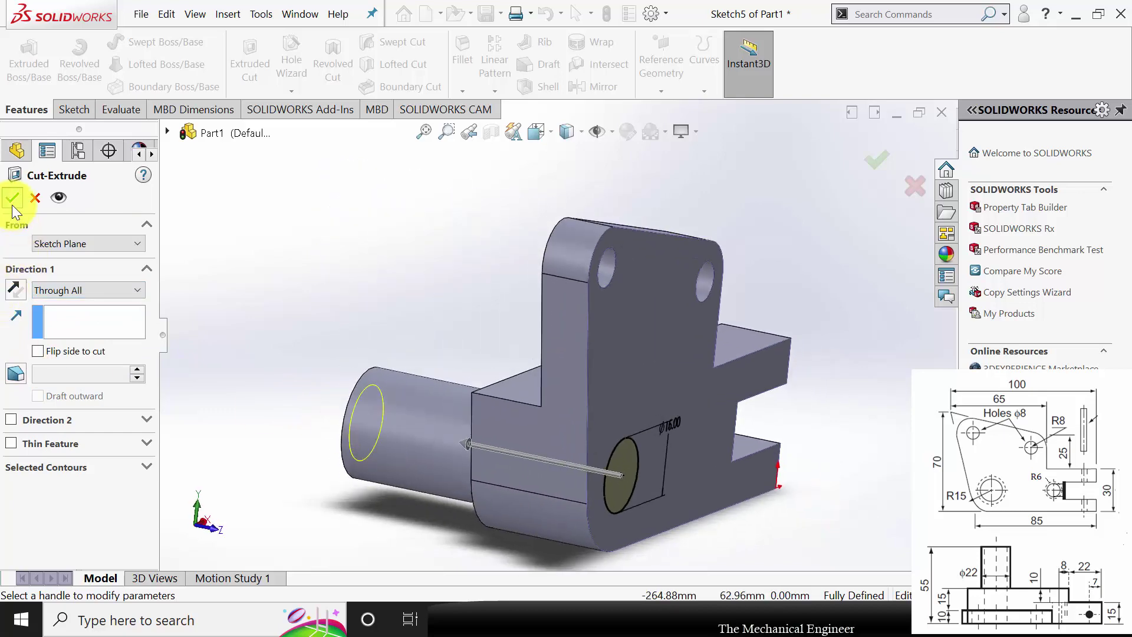
left_click(12, 198)
Sketch a circle about 4.3 mm in diameter on the upper side face of the slotted arm, near its free end
mouse_move(823, 435)
middle_mouse_down()
mouse_move(763, 521)
mouse_move(778, 402)
middle_mouse_up()
left_click(788, 382)
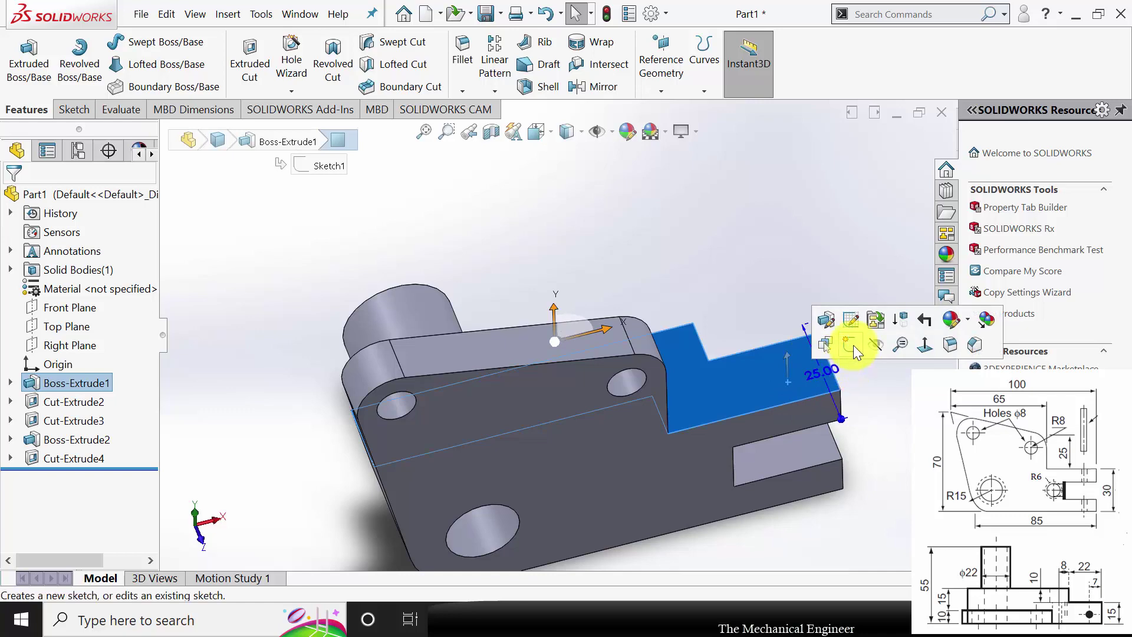
left_click(853, 346)
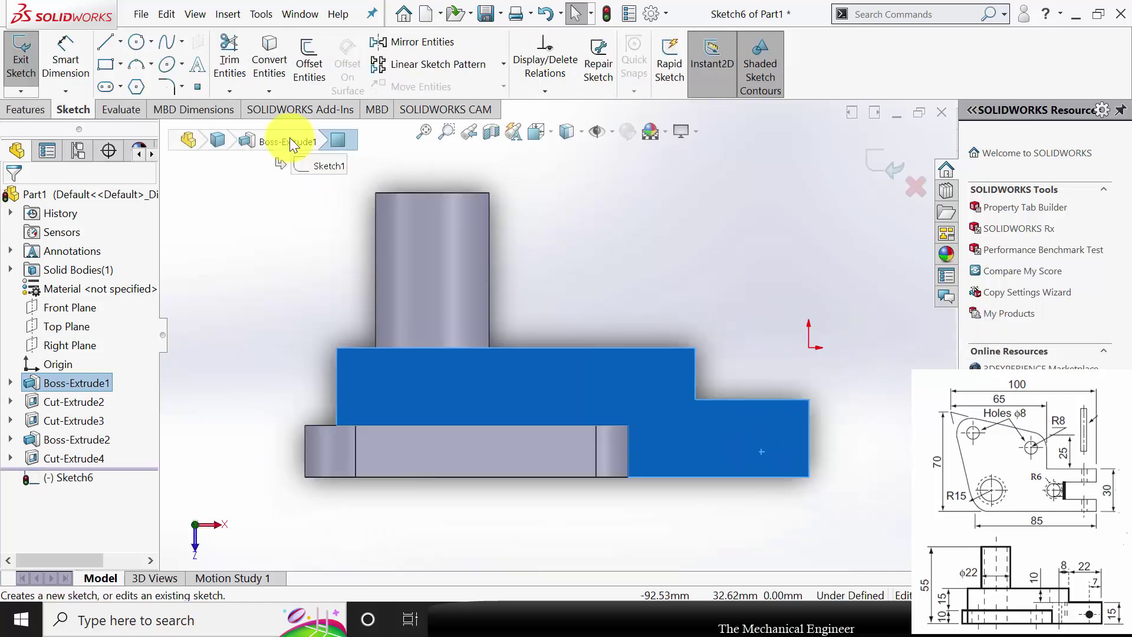
left_click(136, 41)
left_click_drag(765, 441, 775, 442)
left_click(13, 198)
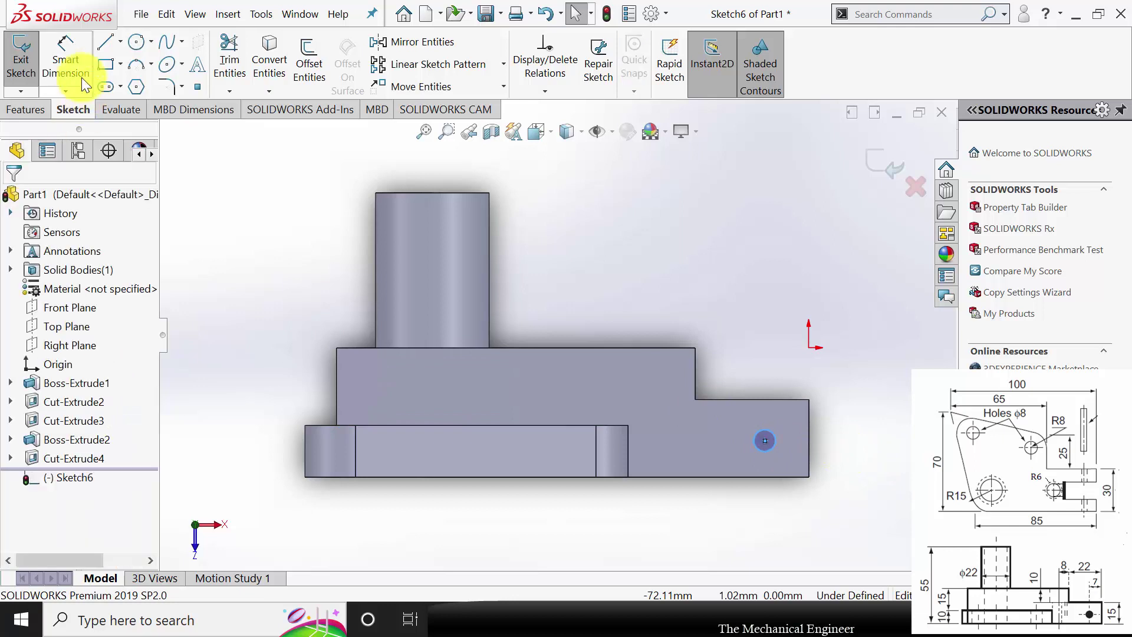
Dimension the diameter of the circle on the slotted arm as 4 mm
left_click(65, 62)
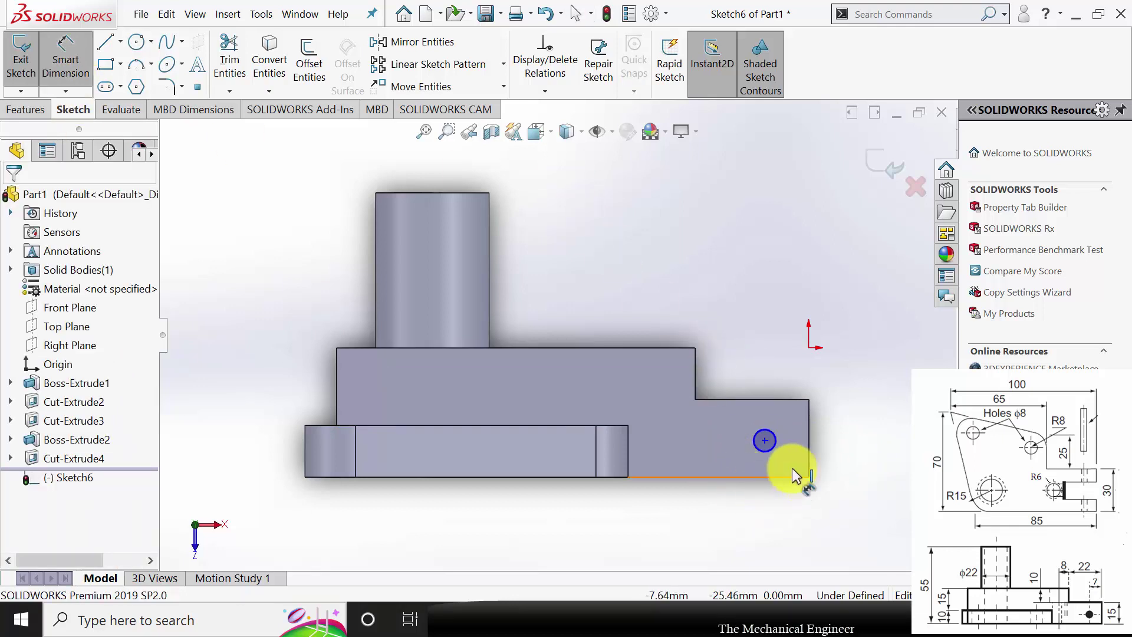
left_click(773, 447)
left_click(858, 420)
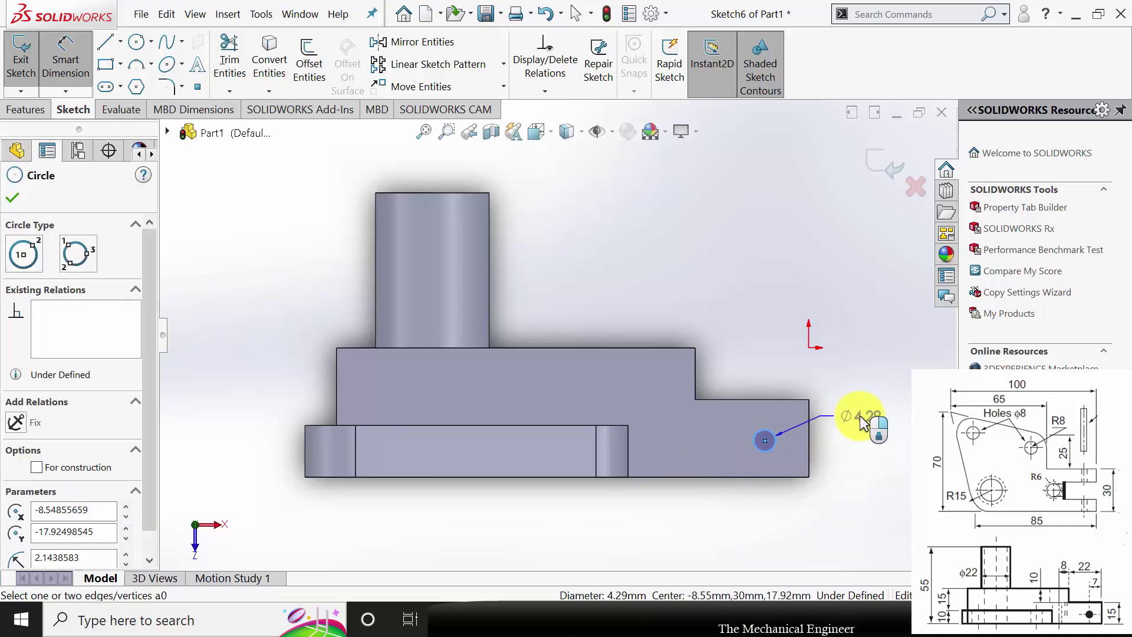
type("4")
key("Return")
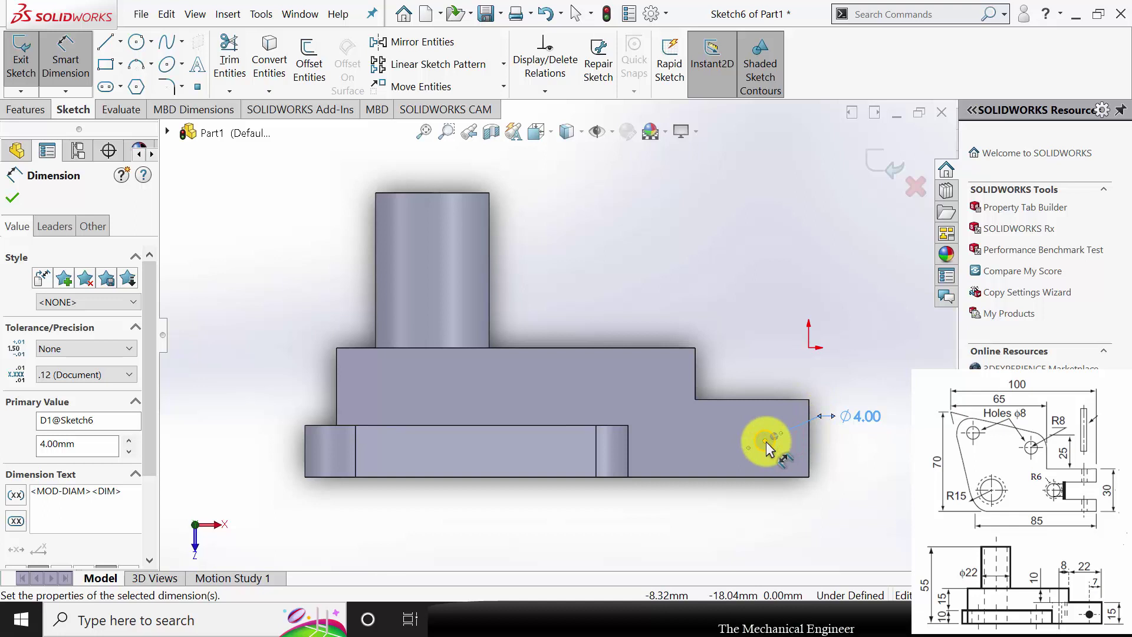
Dimension the 4 mm circle's centre 7 mm from the slotted arm's end edge
left_click(765, 440)
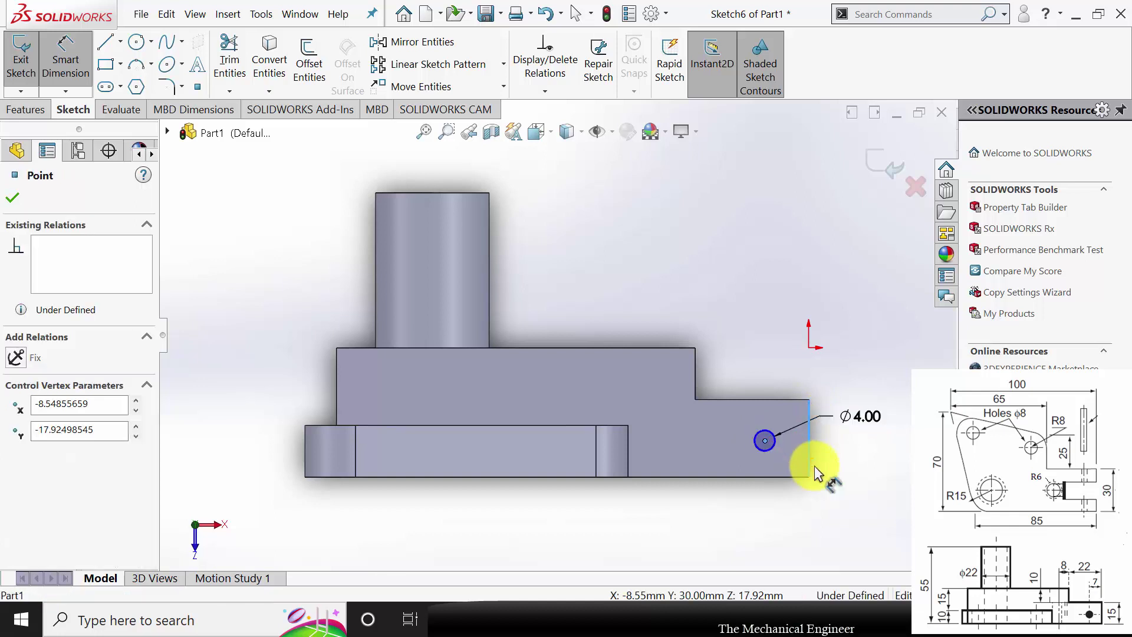
left_click(813, 466)
left_click(830, 507)
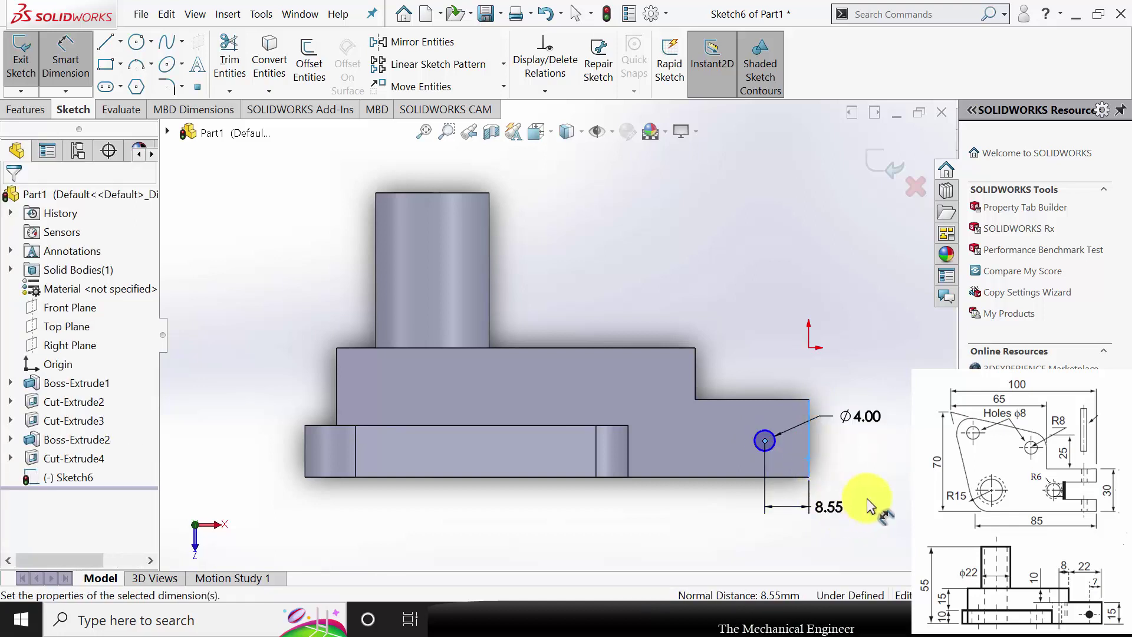
type("7")
key("Return")
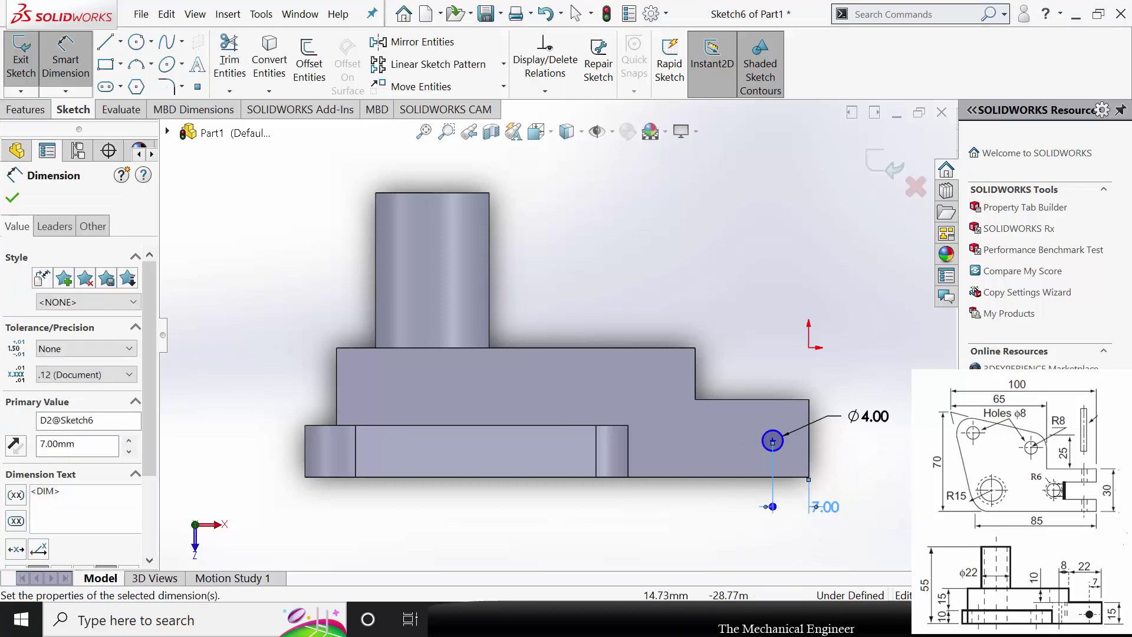
left_click(19, 199)
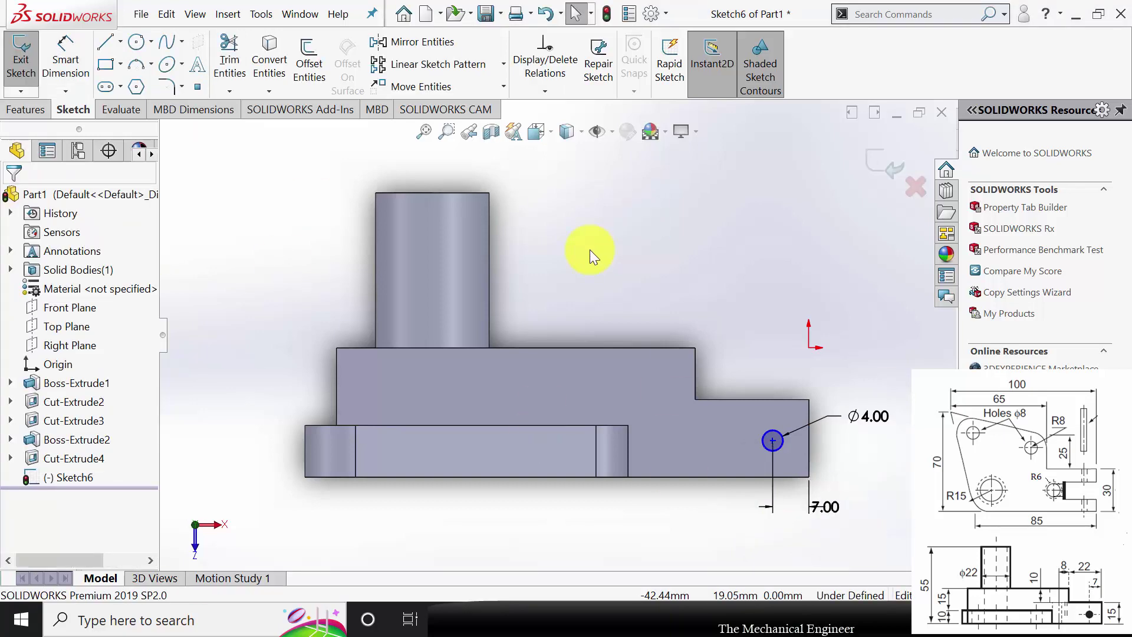
Check the pin hole's position on the gear bracket drawing in PowerPoint and return to the circle in the SOLIDWORKS sketch
left_click(584, 617)
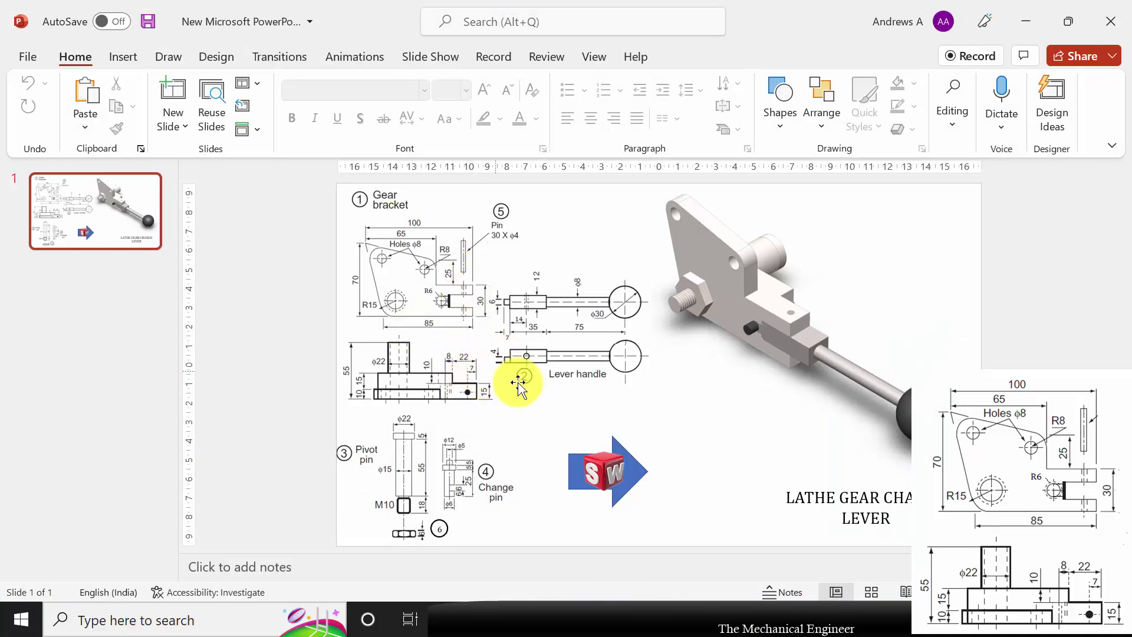
key("alt+Tab")
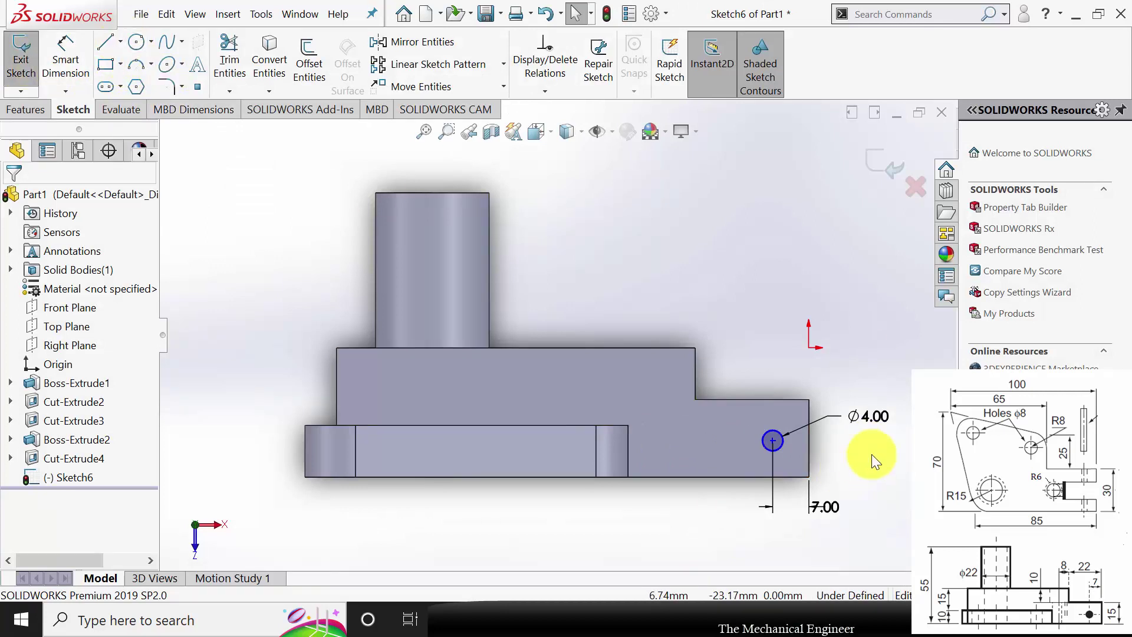
left_click(774, 443)
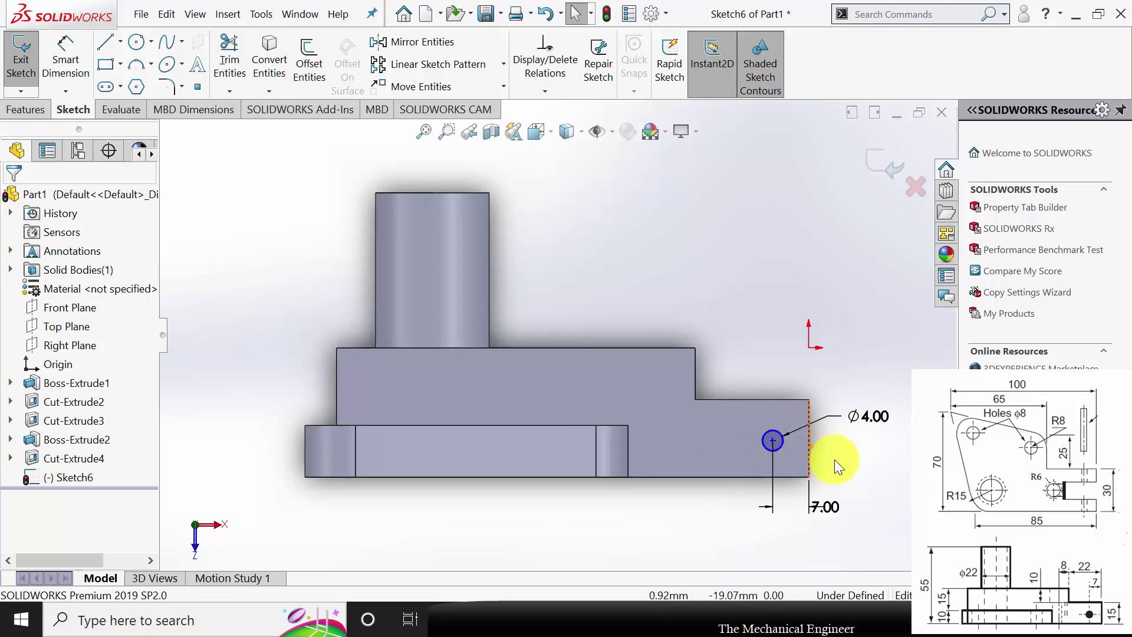
Add a horizontal relation between the 4 mm circle's centre and the midpoint of the slotted arm's end edge
left_click(809, 466)
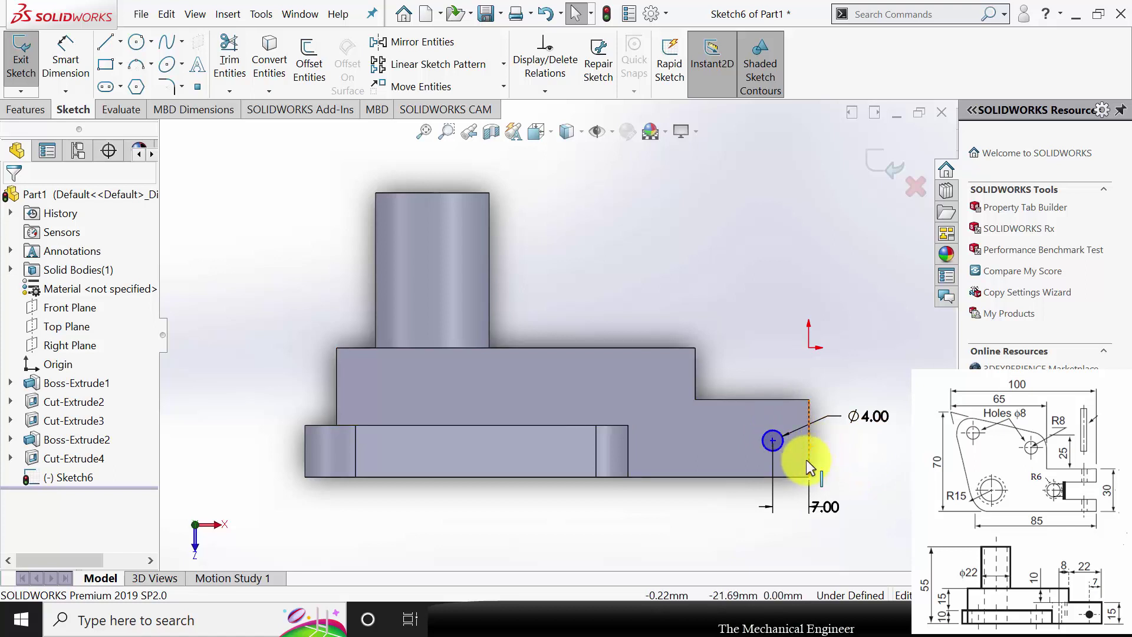
left_click(773, 441)
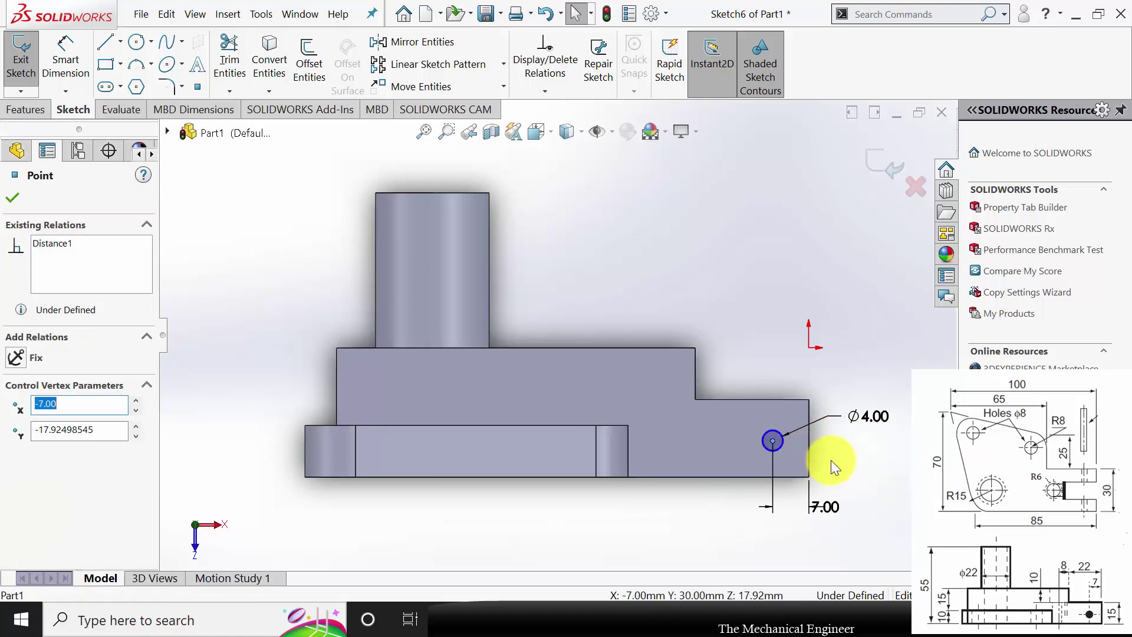
left_click(810, 440, "ctrl")
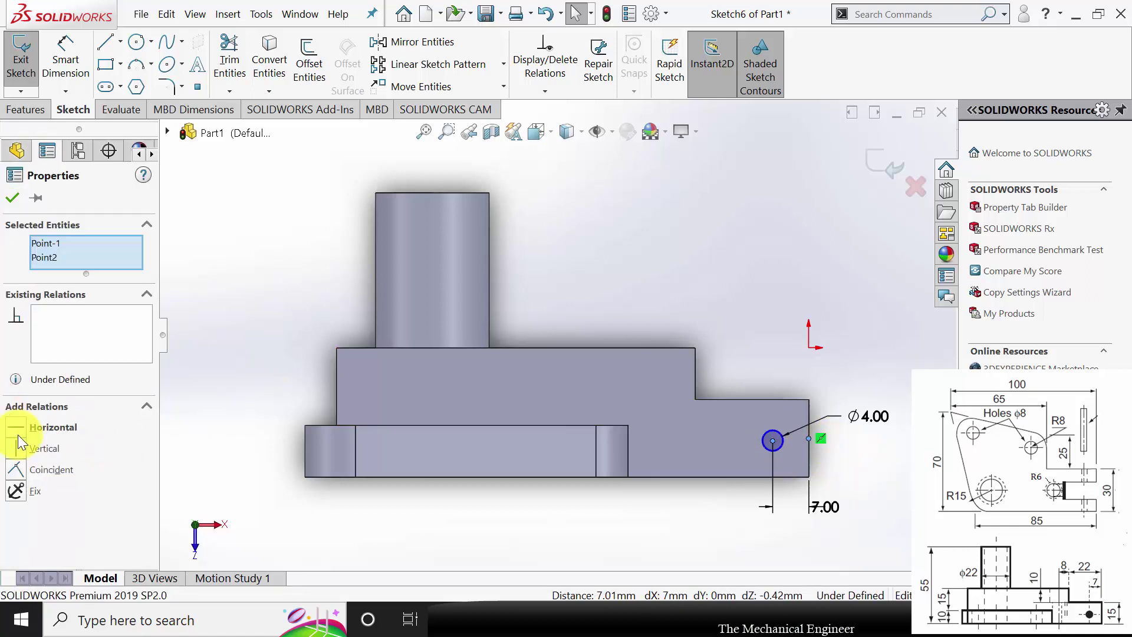
left_click(17, 428)
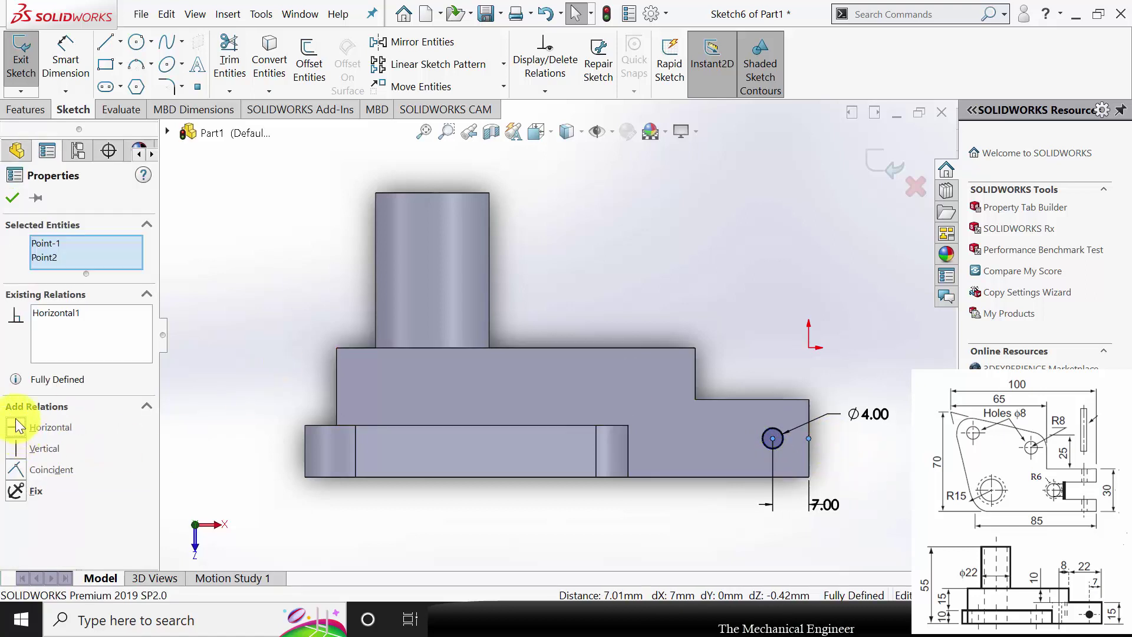
left_click(13, 199)
Cut-extrude the 4 mm circle Through All to make the pin hole across both sides of the slotted arm
left_click(27, 110)
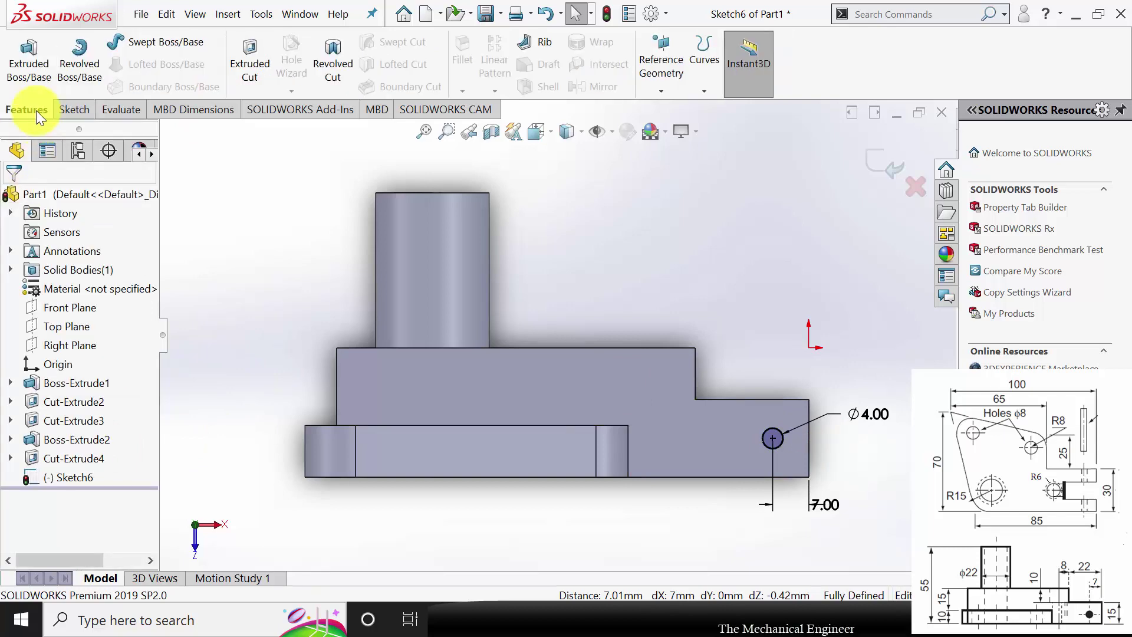
left_click(252, 69)
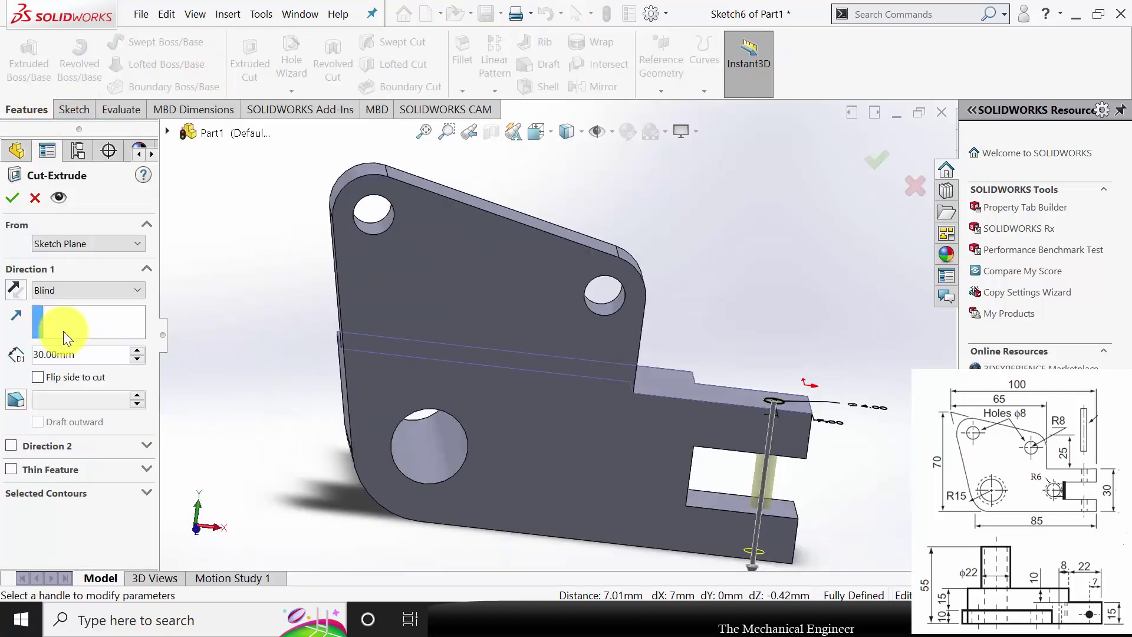
left_click(75, 292)
left_click(53, 311)
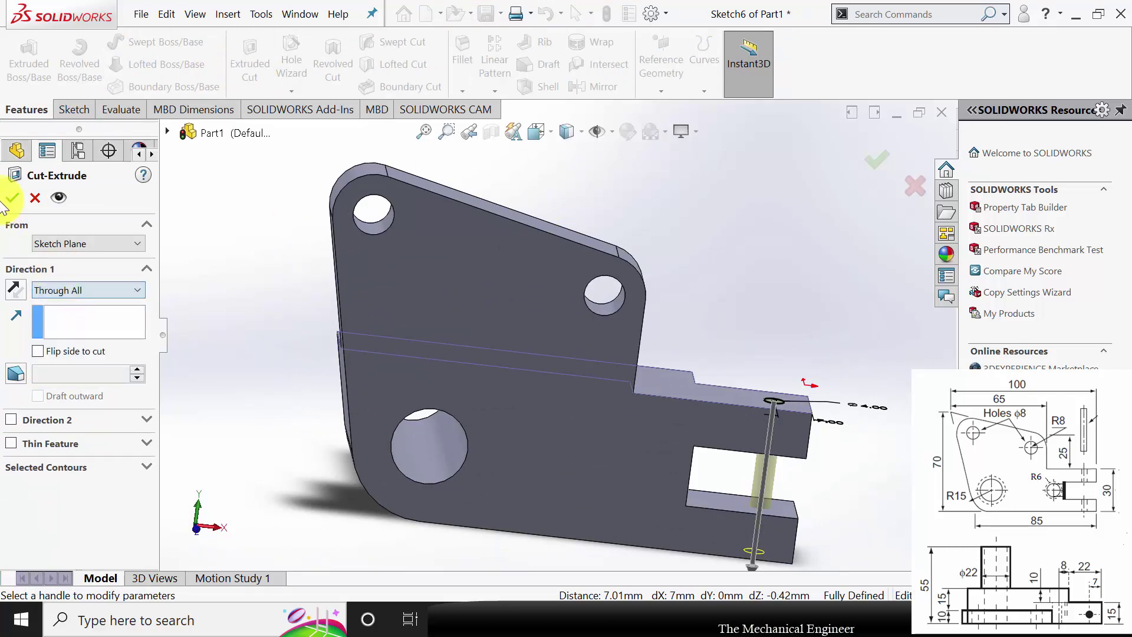
left_click(13, 200)
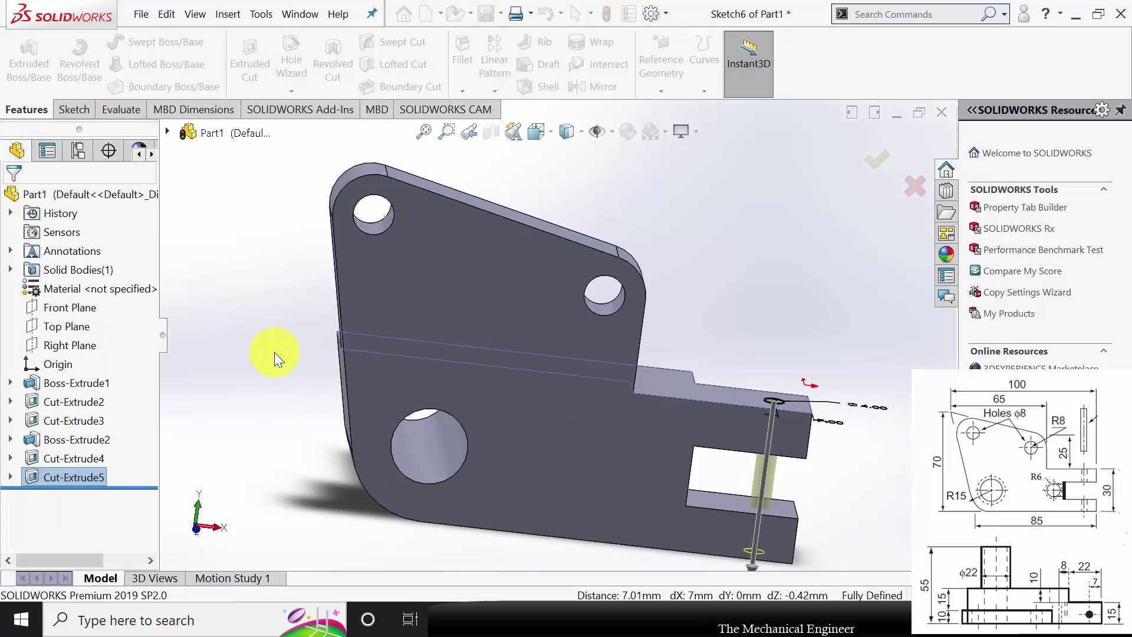
Start a new sketch on the large flat base face of the bracket, viewed square on
middle_click_drag(868, 426, 735, 491)
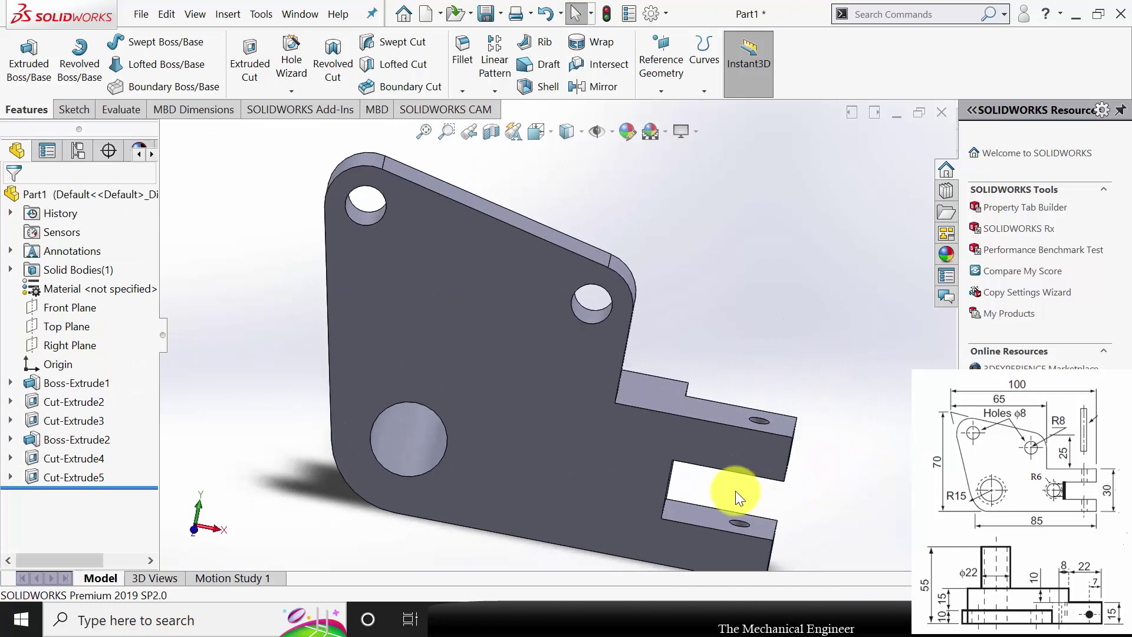
left_click(636, 479)
left_click(703, 448)
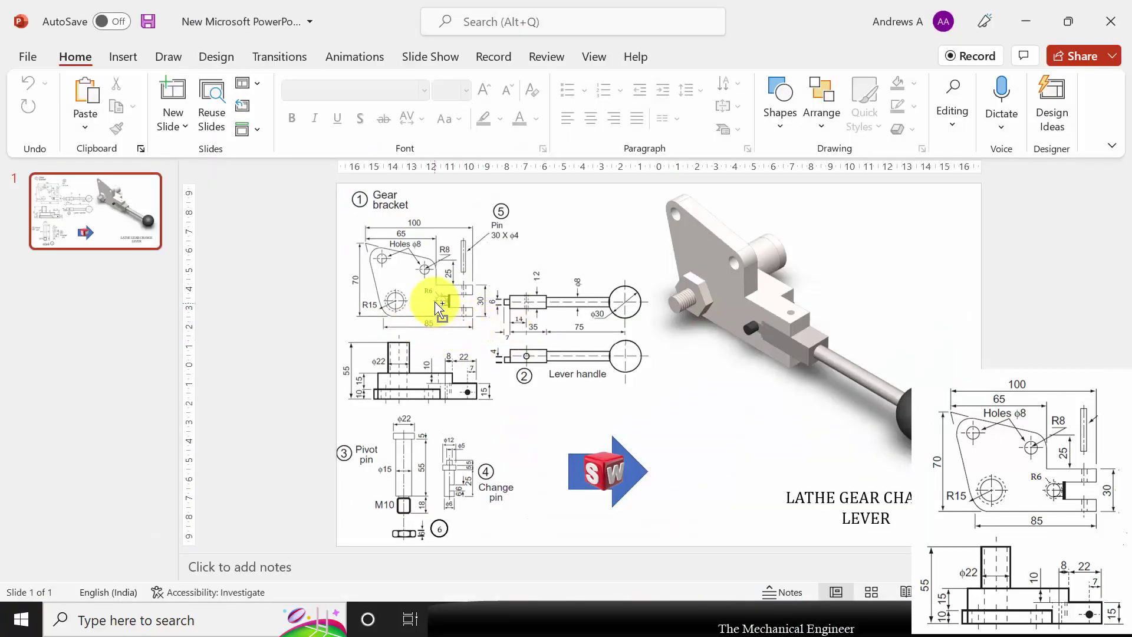
Examine the gear bracket and change pin drawings in PowerPoint for the hole beside the slot, and return to the SOLIDWORKS sketch
scroll(437, 307, "up", 5, "ctrl")
left_click_drag(511, 546, 397, 540)
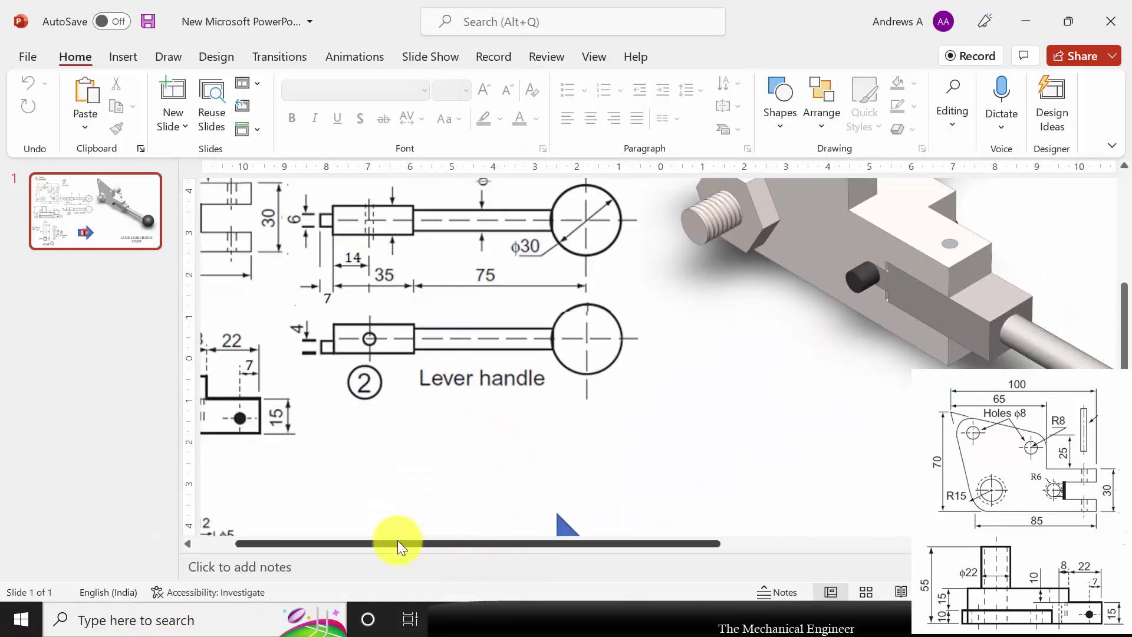
scroll(442, 349, "up", 1)
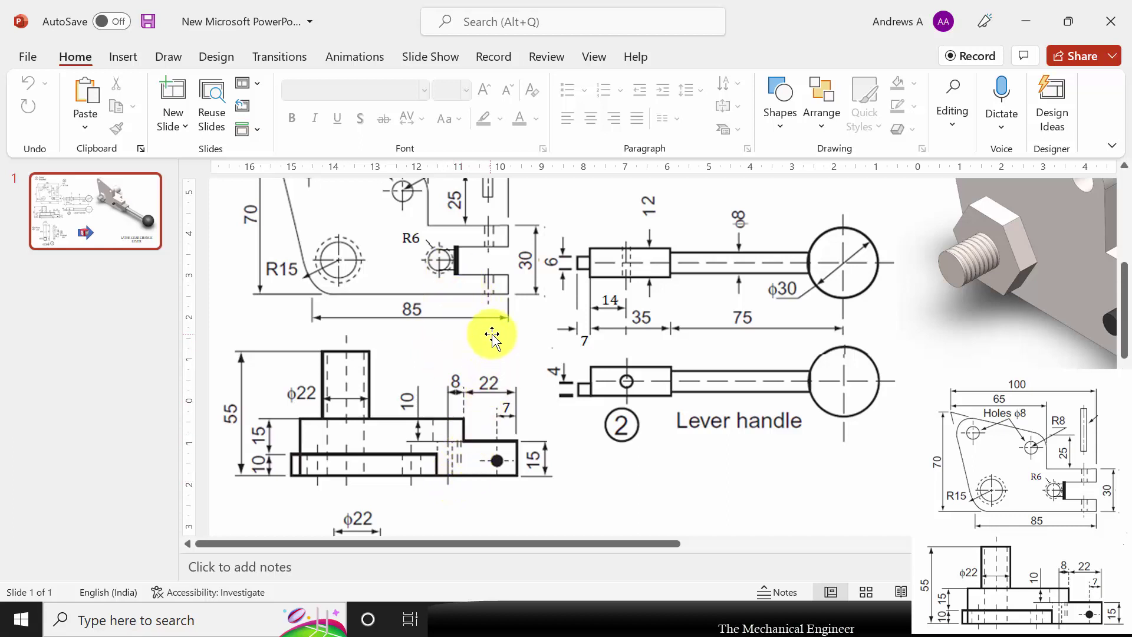
scroll(492, 334, "up", 1)
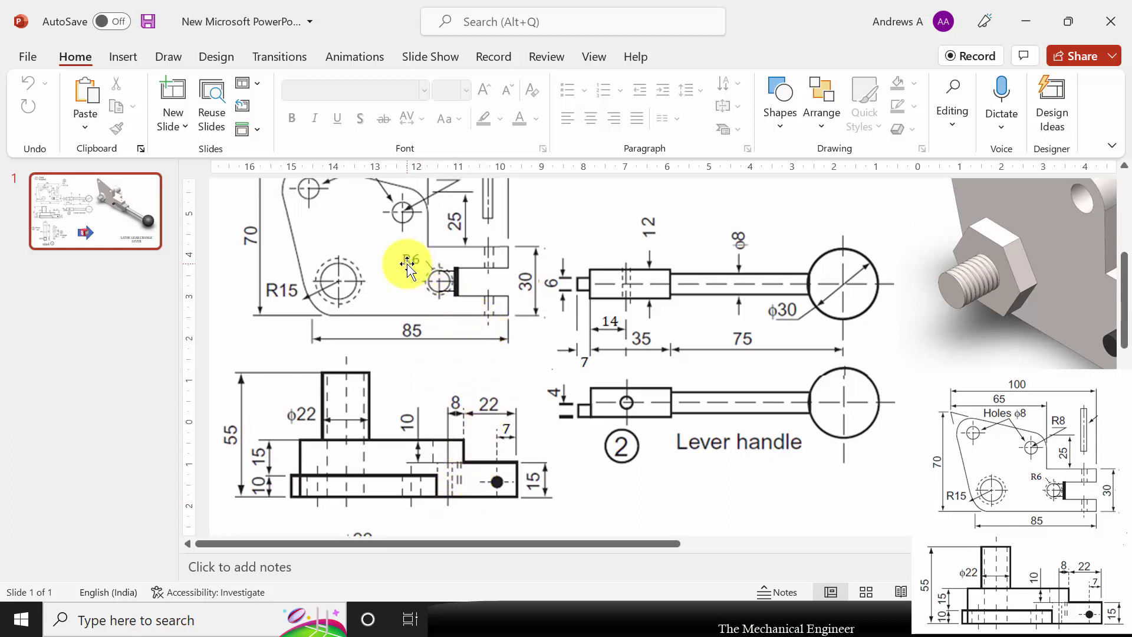
scroll(408, 266, "down", 5)
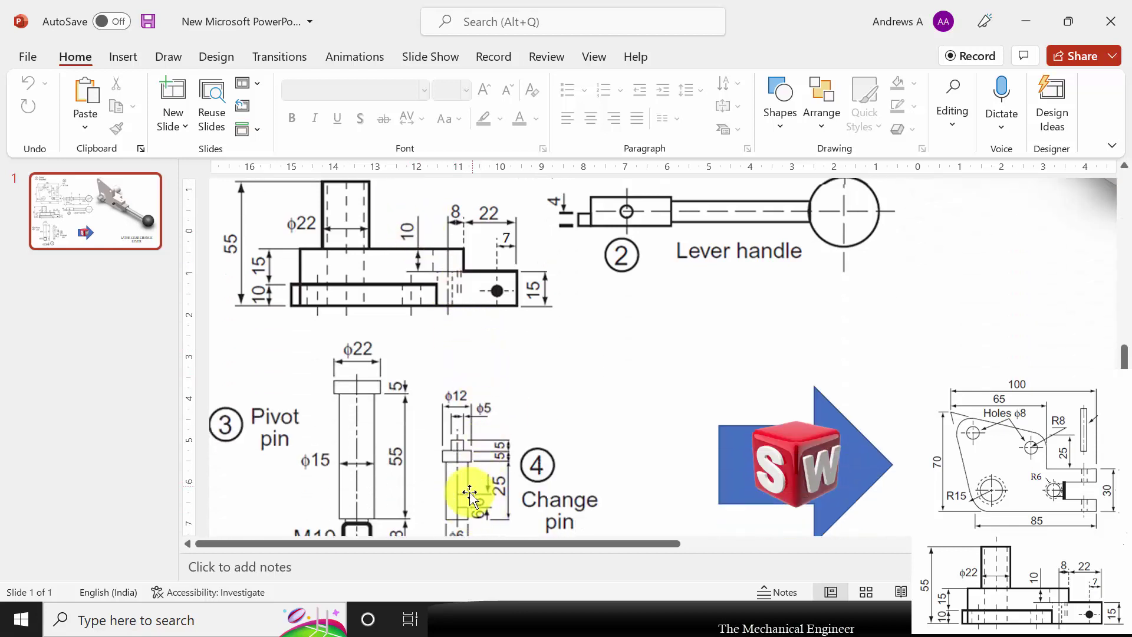
scroll(460, 497, "down", 1)
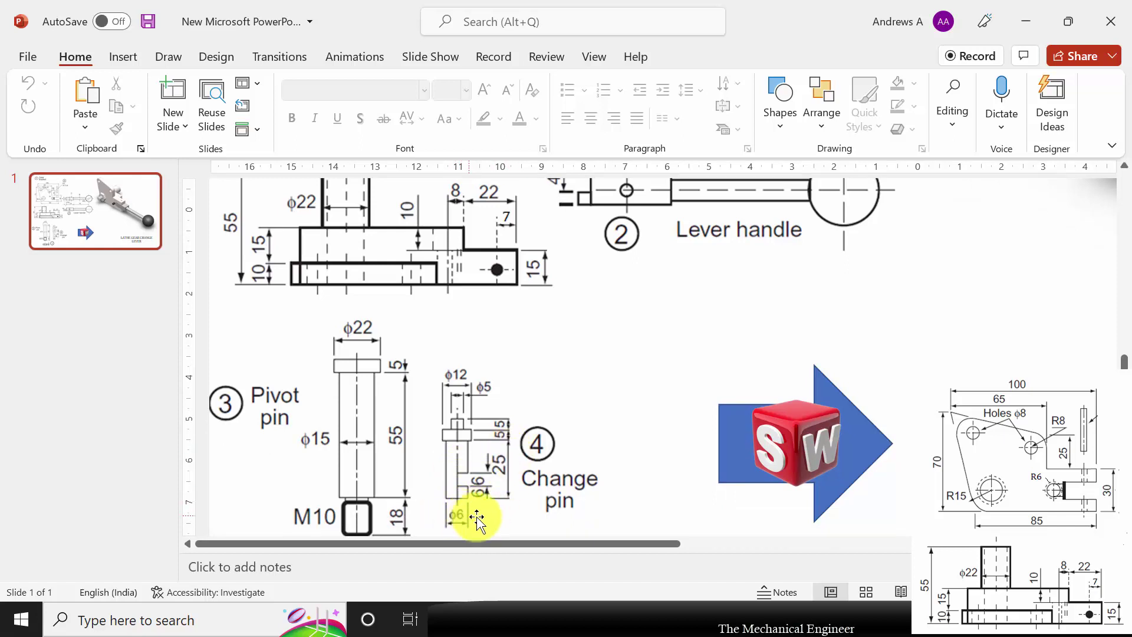
scroll(477, 518, "up", 5)
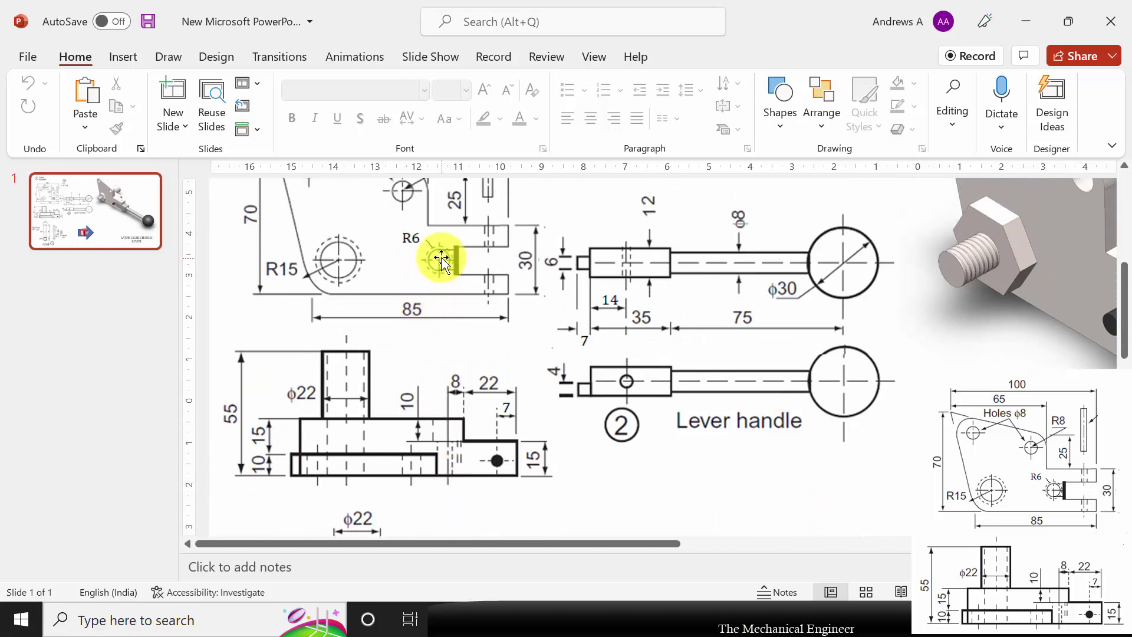
scroll(484, 354, "down", 1)
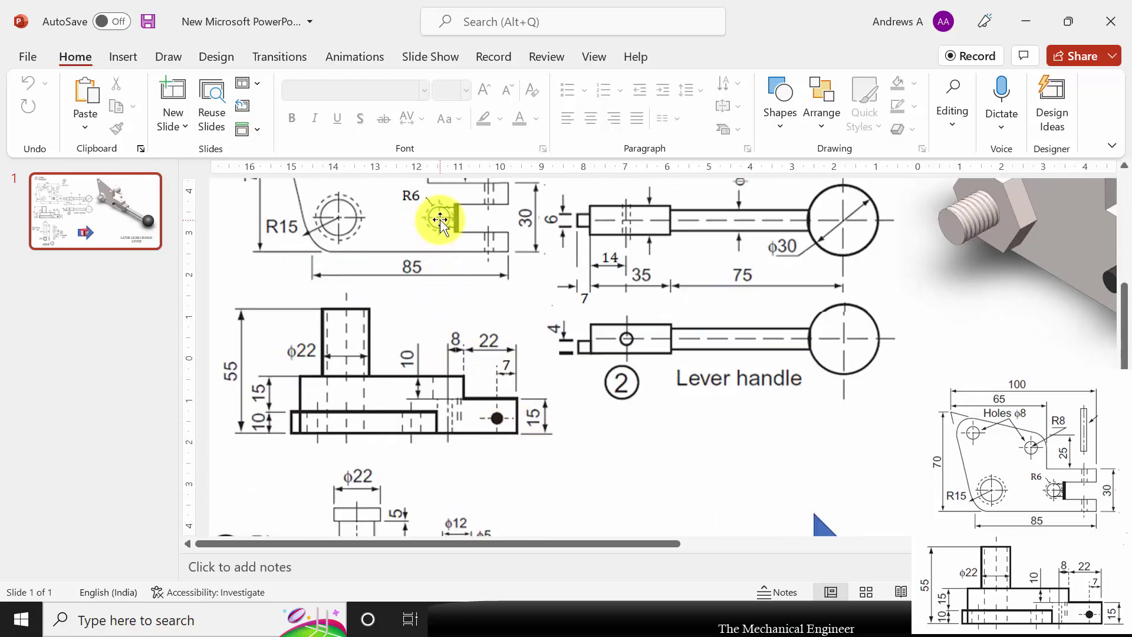
scroll(454, 341, "down", 2)
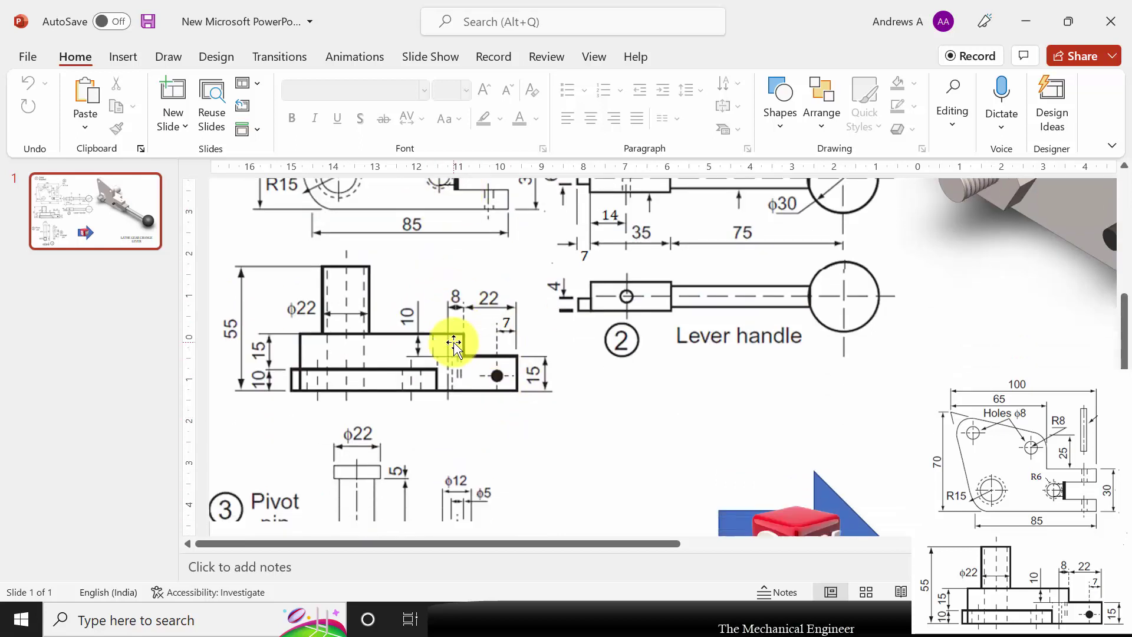
scroll(483, 485, "down", 3)
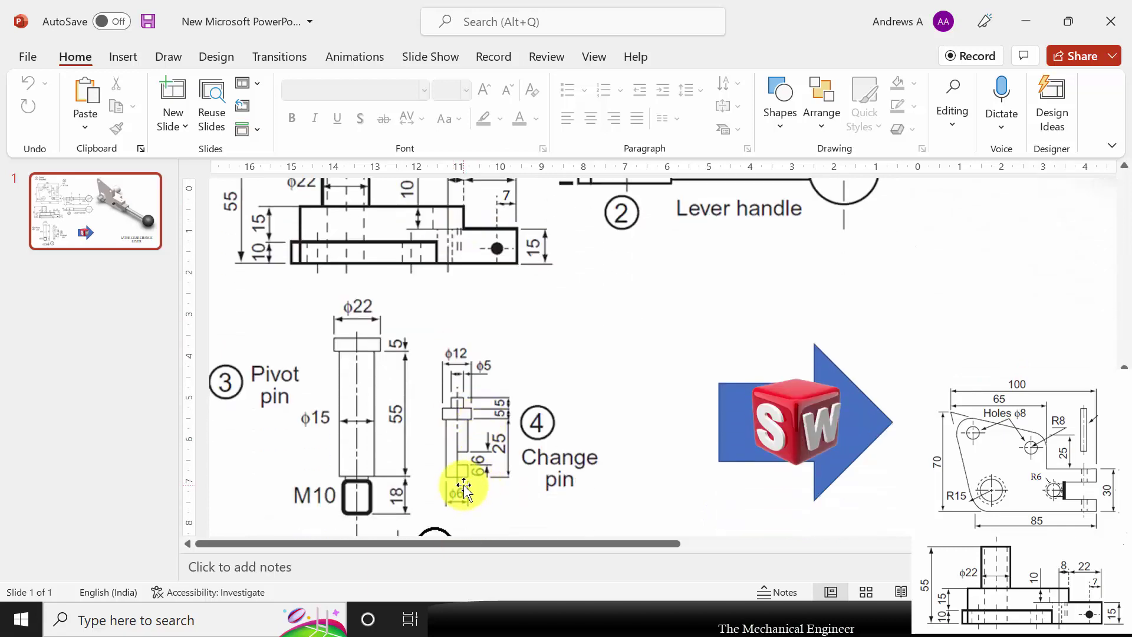
scroll(463, 487, "up", 4)
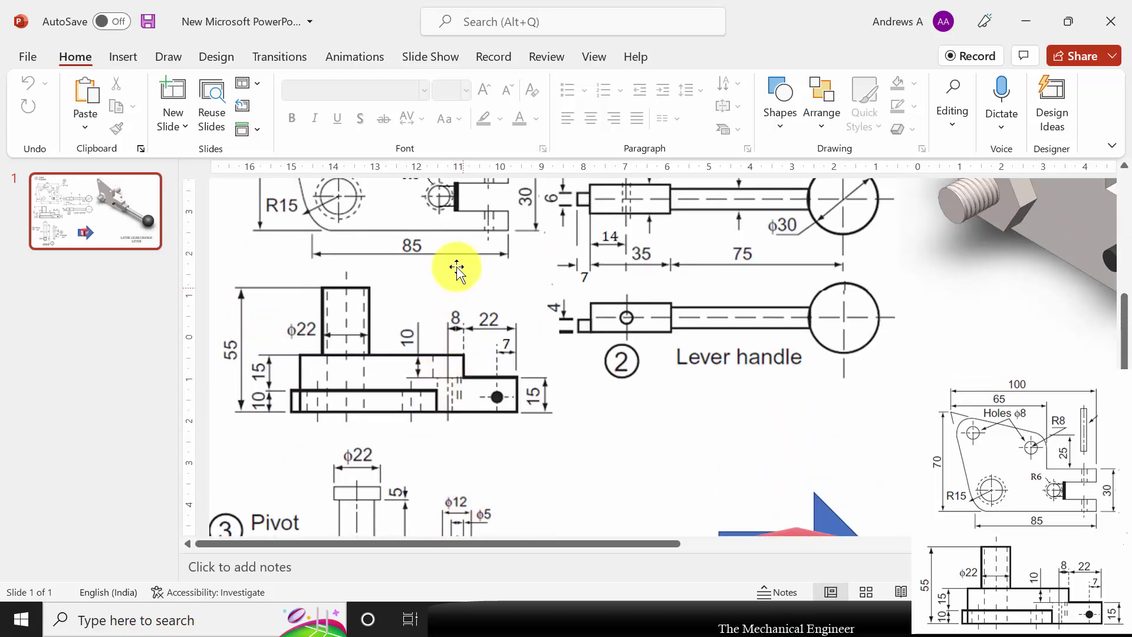
key("alt+Tab")
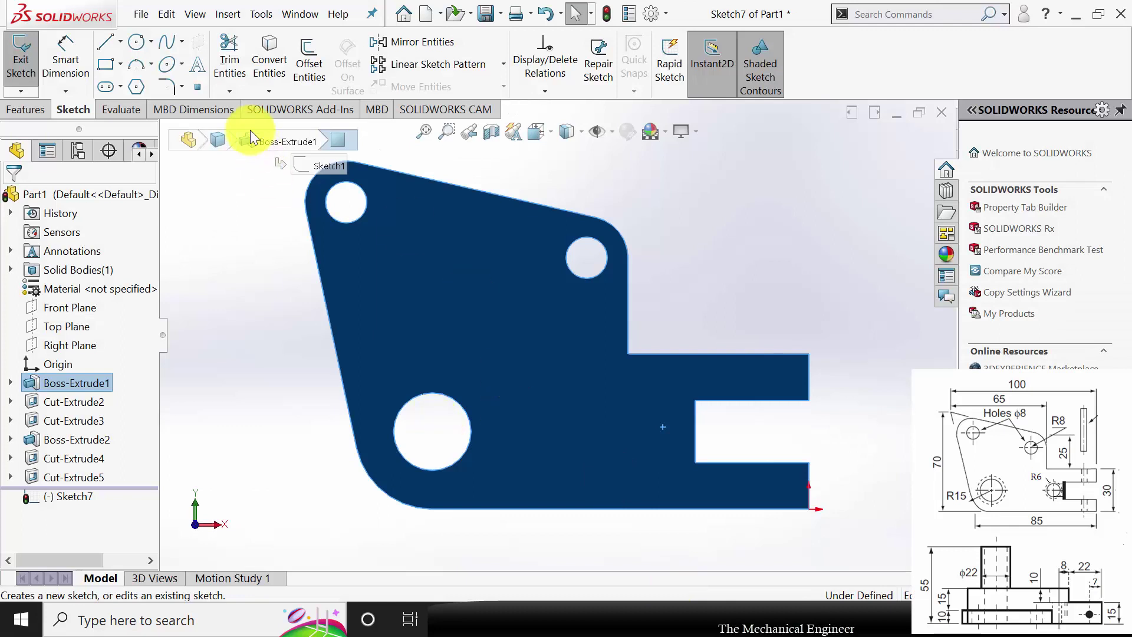
Sketch a circle about 7.2 mm in diameter on the base face, just inside the slot's closed end
left_click(142, 43)
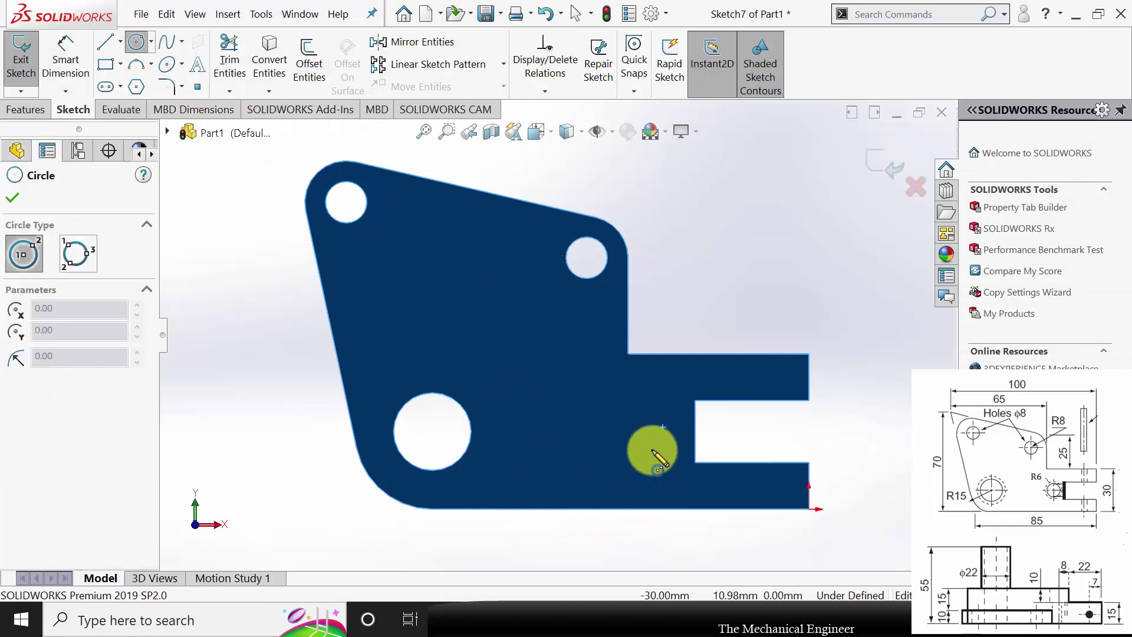
left_click(653, 430)
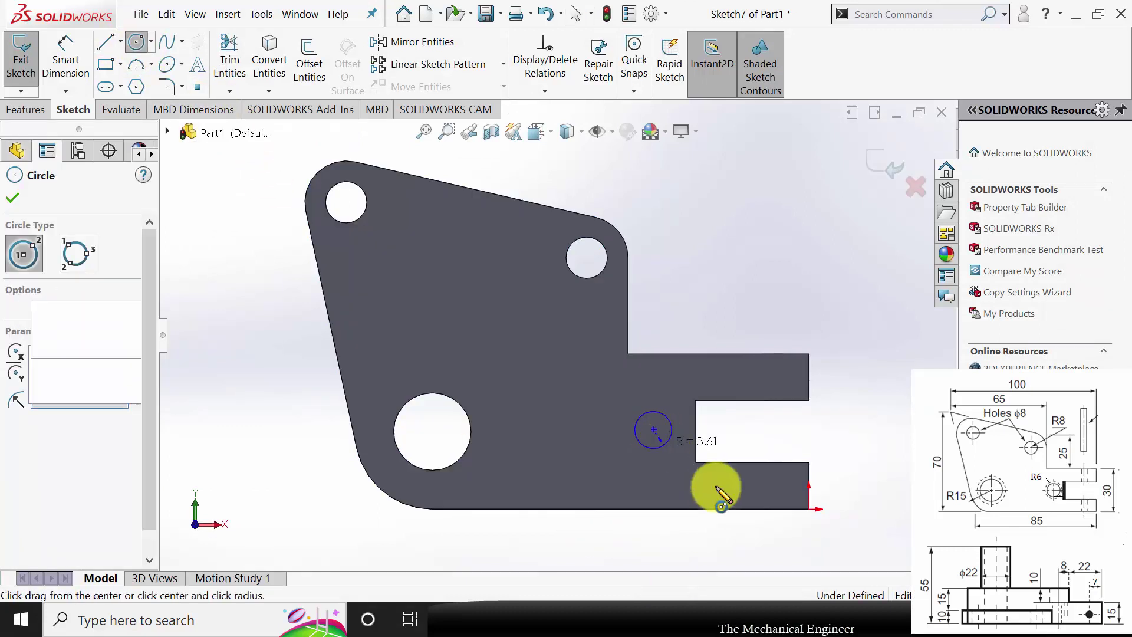
left_click(13, 198)
Dimension the diameter of the circle beside the slot as 6 mm
left_click(66, 59)
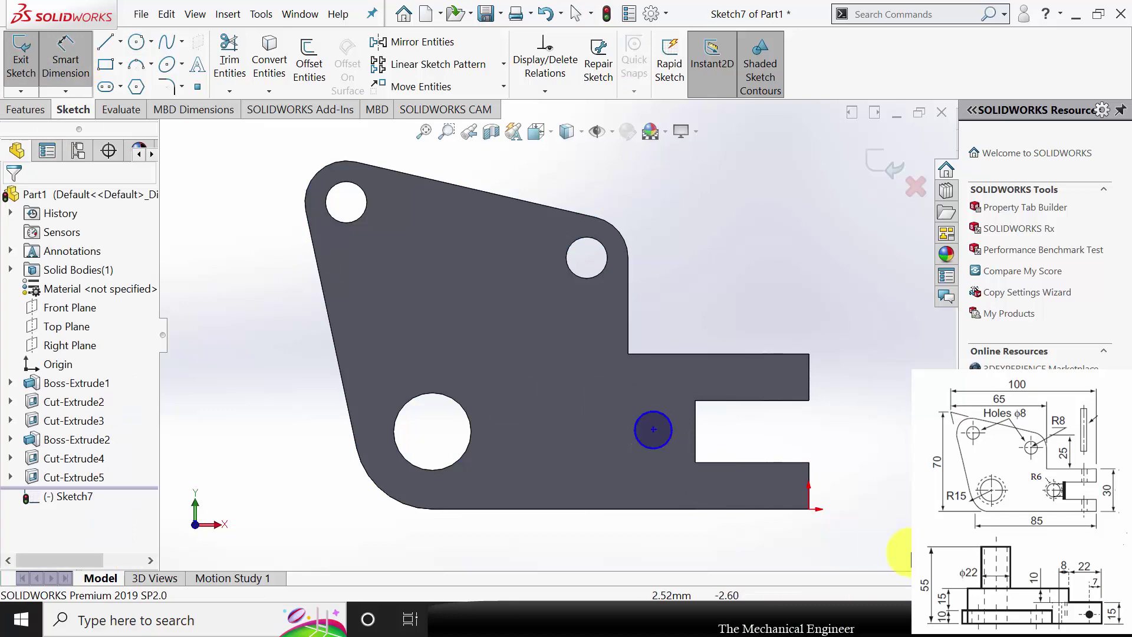
left_click(671, 439)
left_click(767, 439)
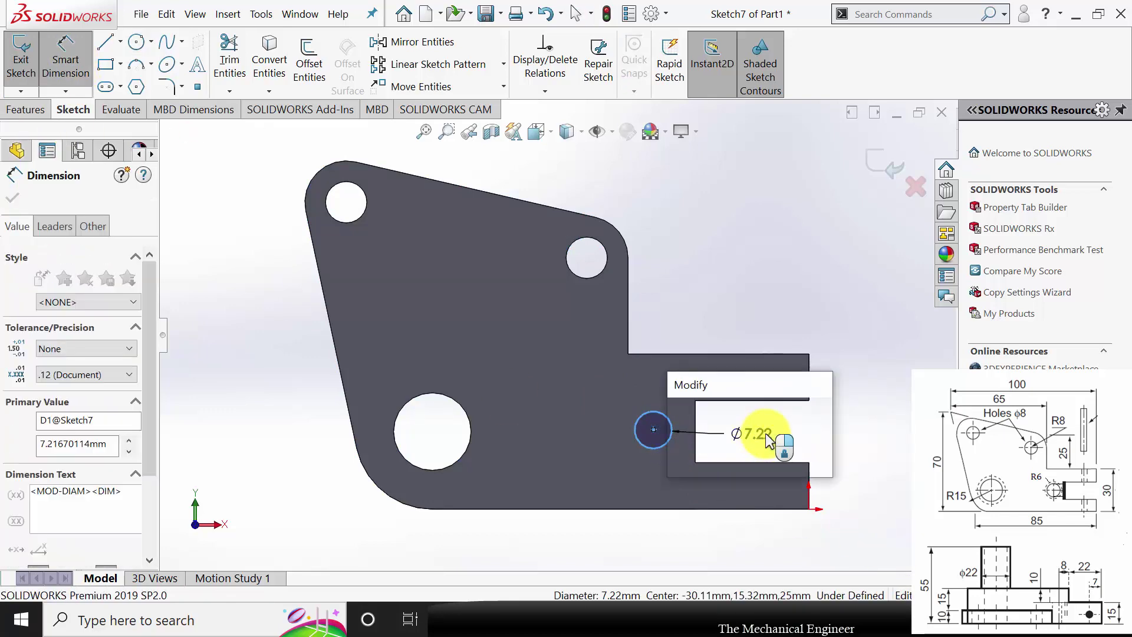
type("6")
key("Return")
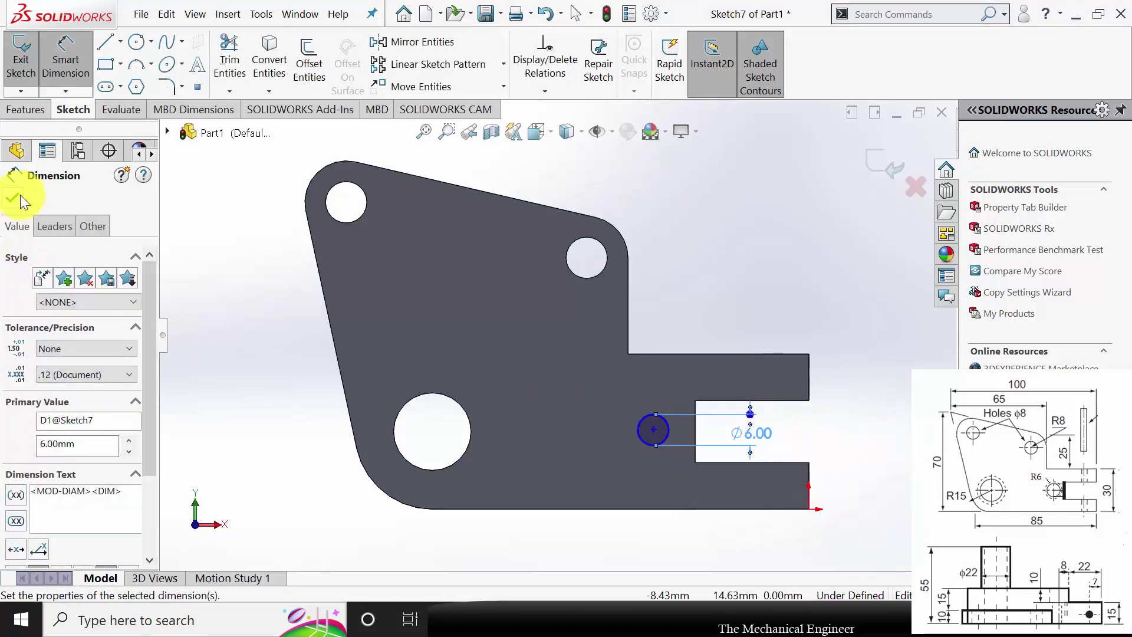
left_click(12, 198)
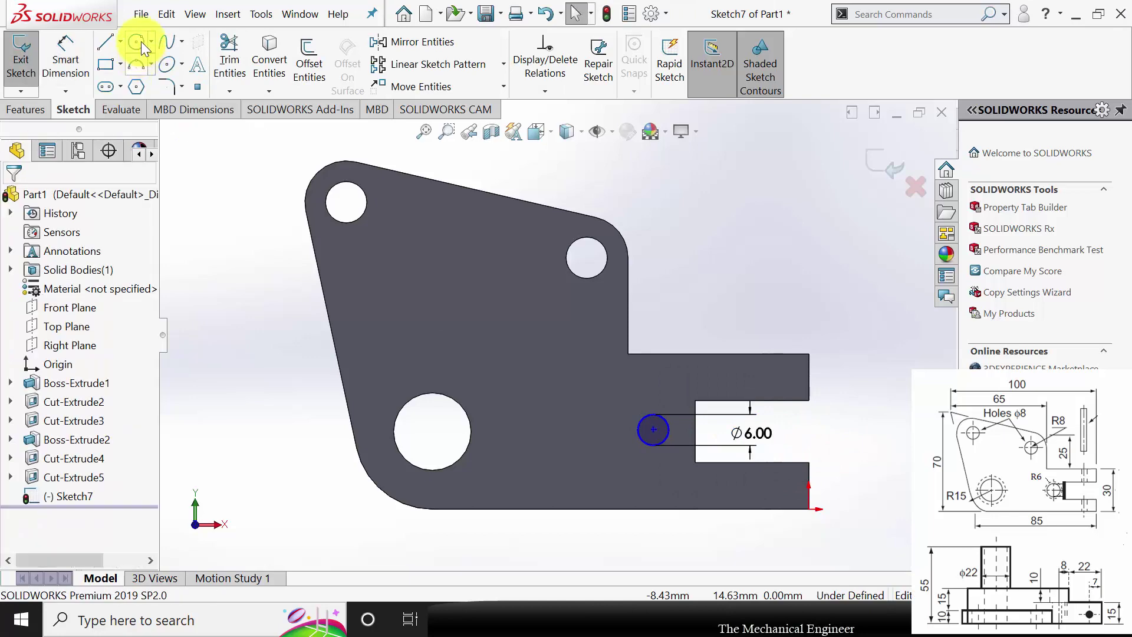
Dimension the 6 mm circle's centre 5 mm from the slot's closed end edge
left_click(653, 430)
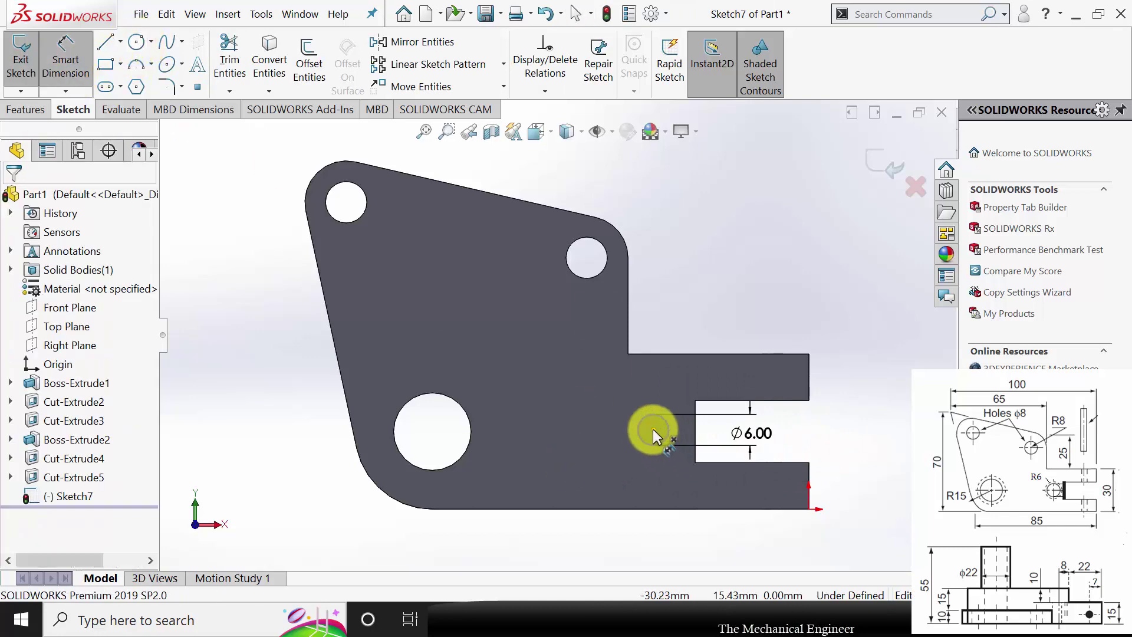
left_click(696, 426)
left_click(722, 293)
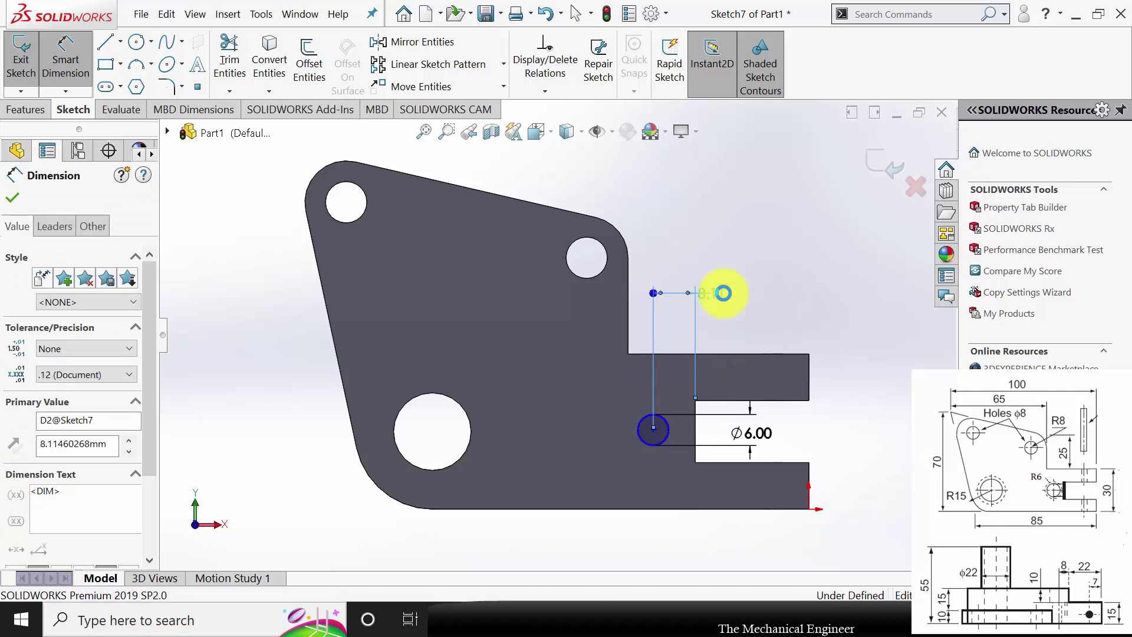
type("5")
key("Return")
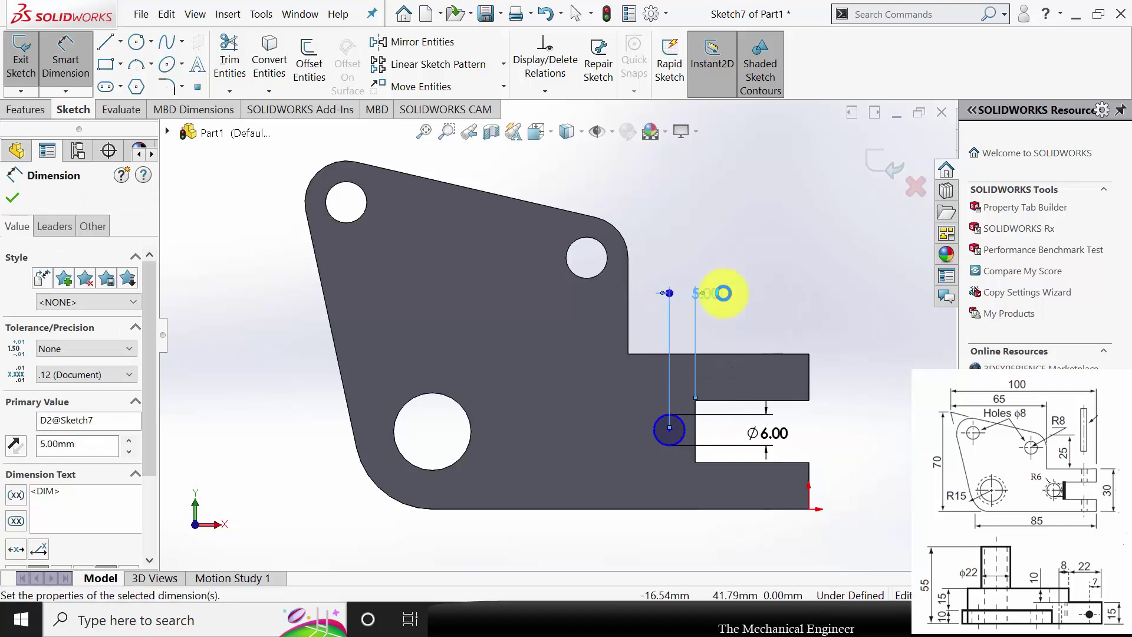
left_click(14, 199)
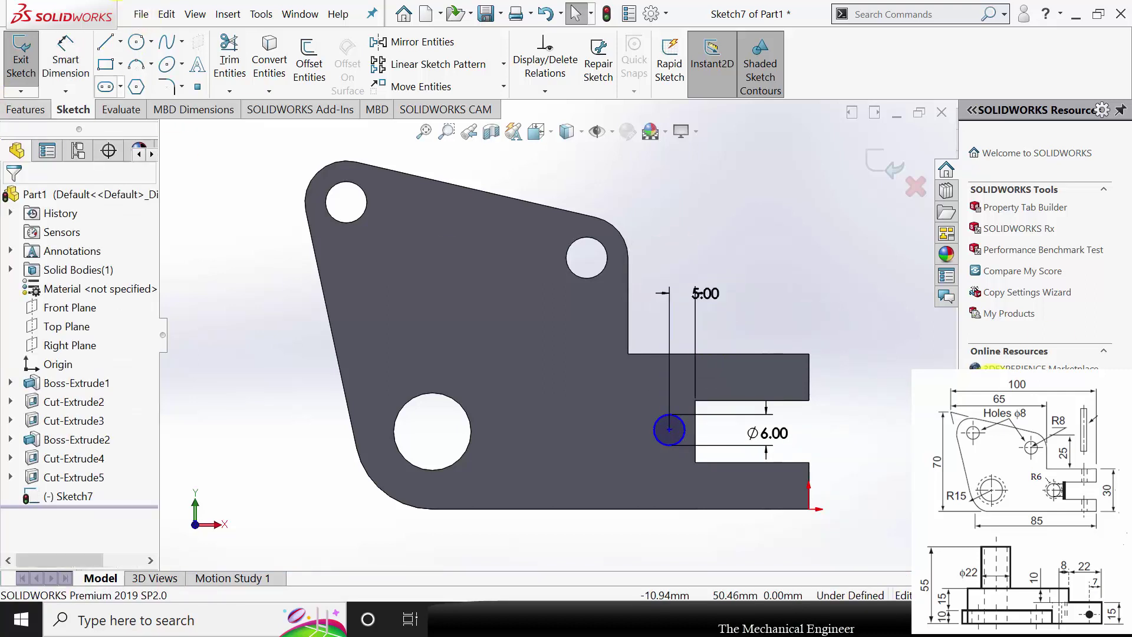
Add a horizontal relation between the 6 mm circle's centre and the midpoint of the slot's closed end edge
left_click(669, 429)
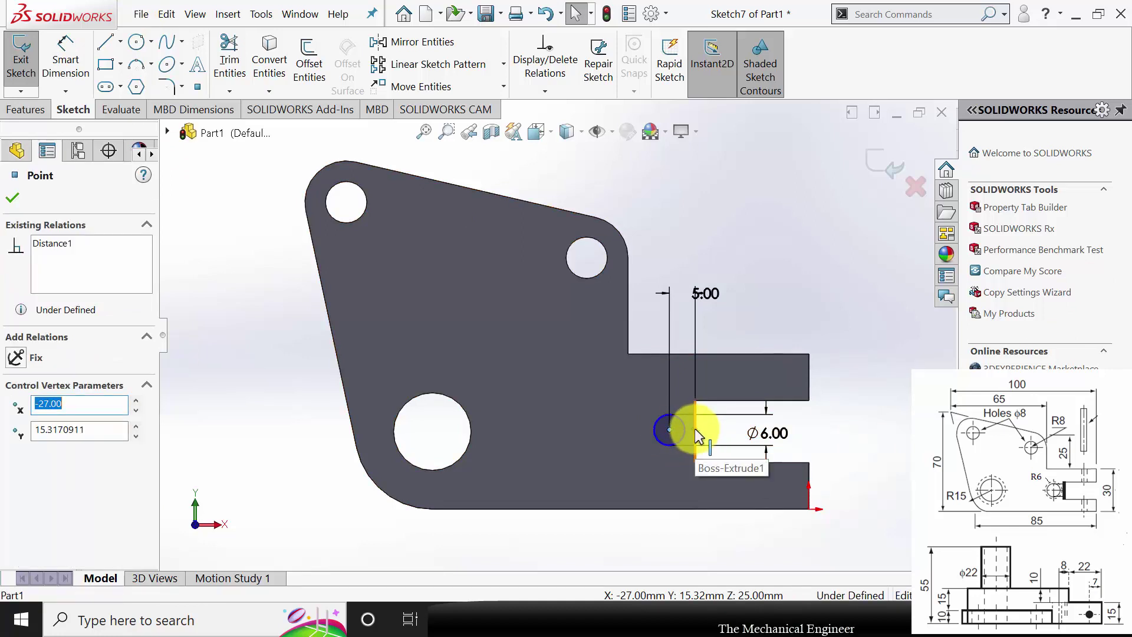
left_click(696, 431, "ctrl")
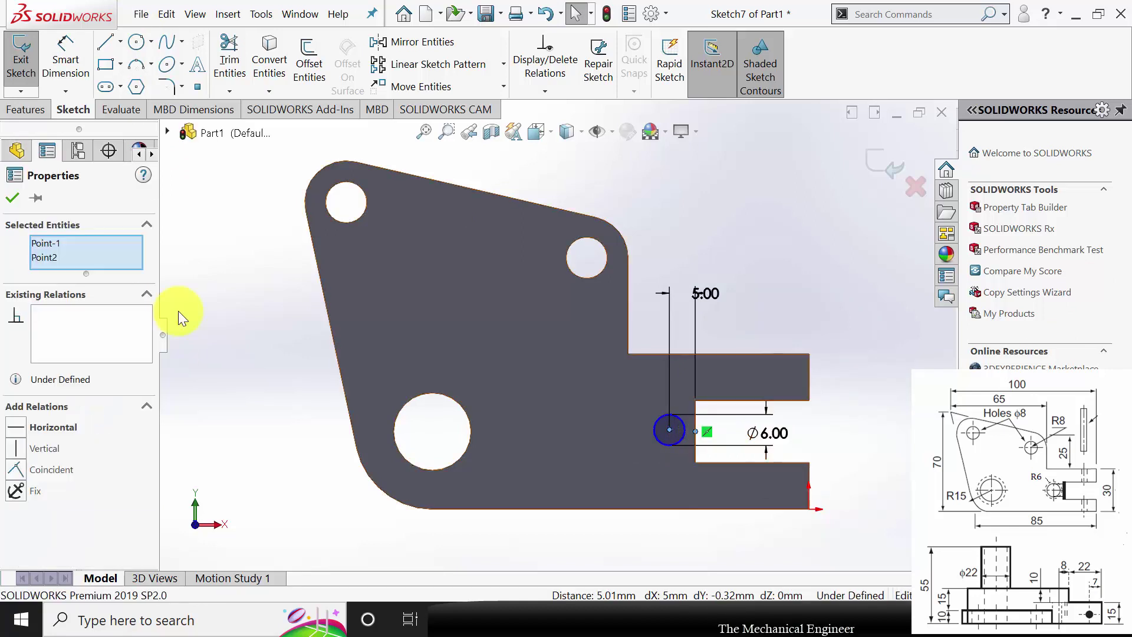
left_click(23, 428)
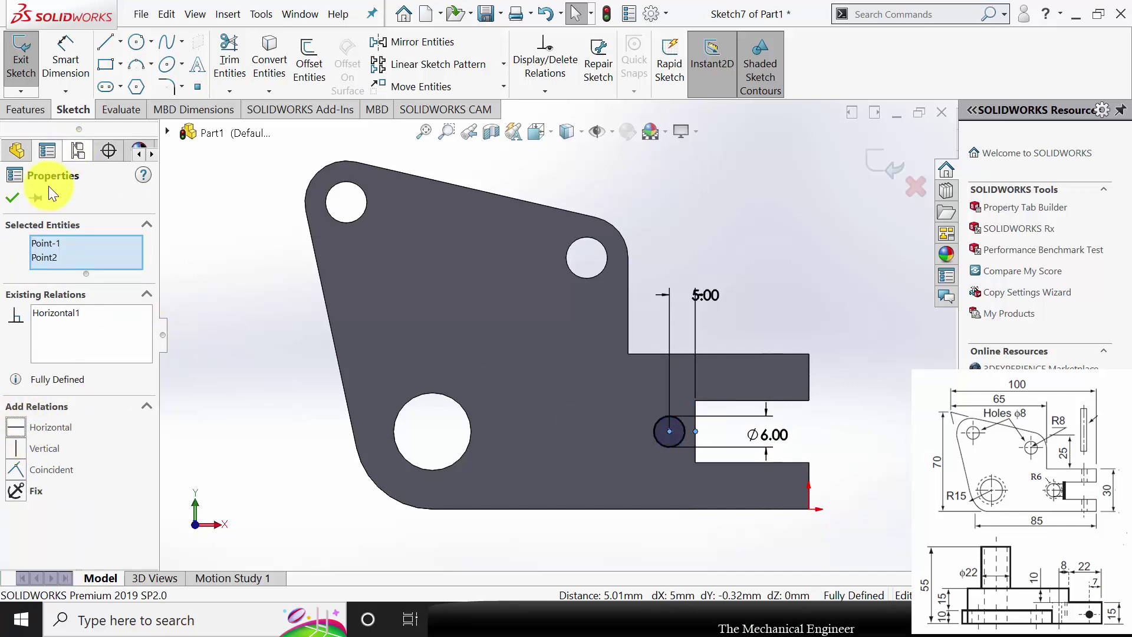
left_click(15, 198)
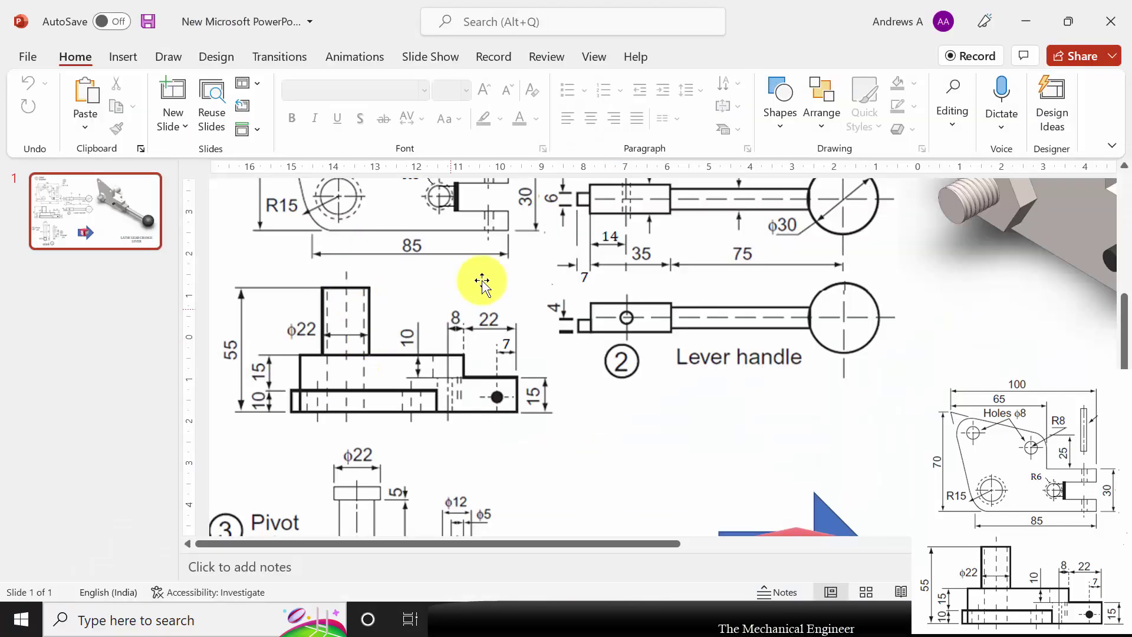
Cut the 6 mm circle beside the slot through the whole bracket with an extruded cut set to Through All
scroll(478, 311, "up", 1)
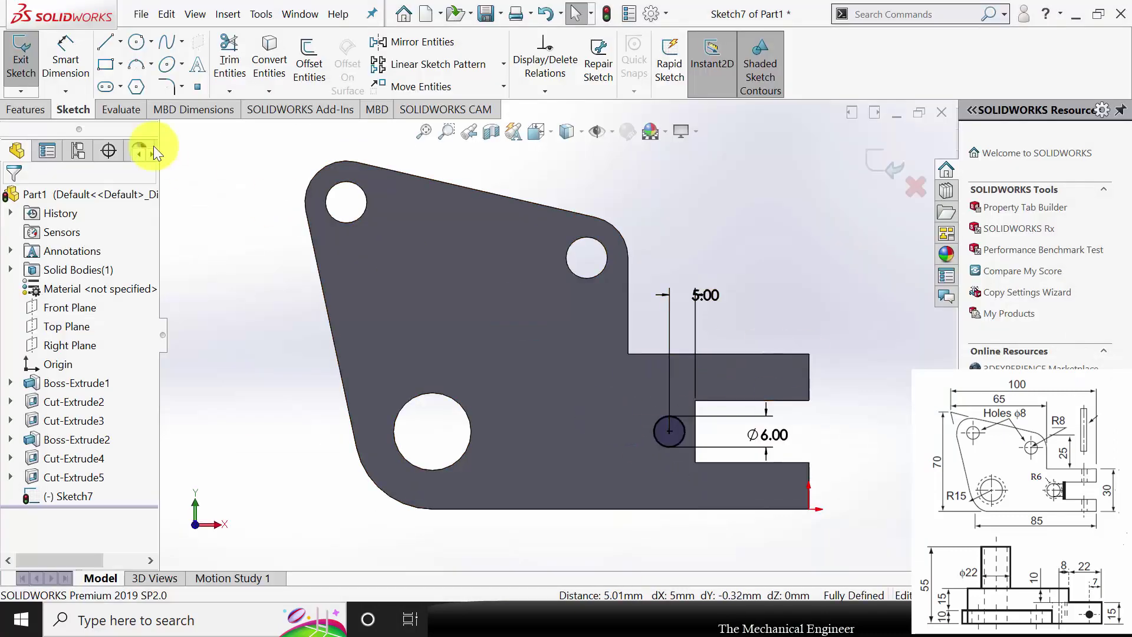
left_click(41, 109)
left_click(250, 50)
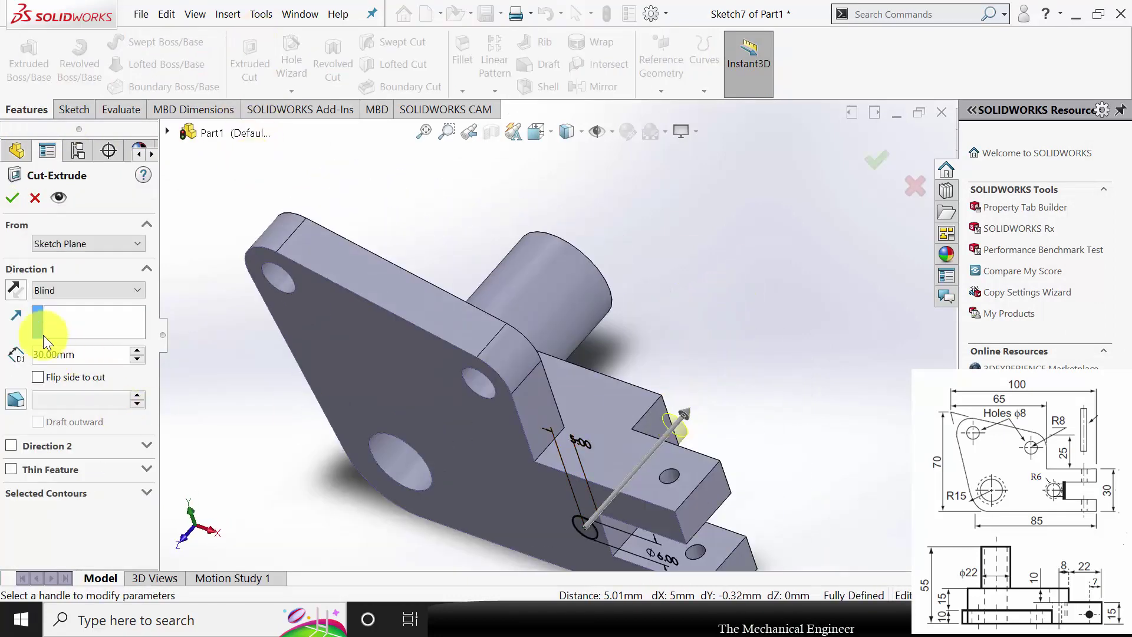
left_click(64, 292)
left_click(80, 318)
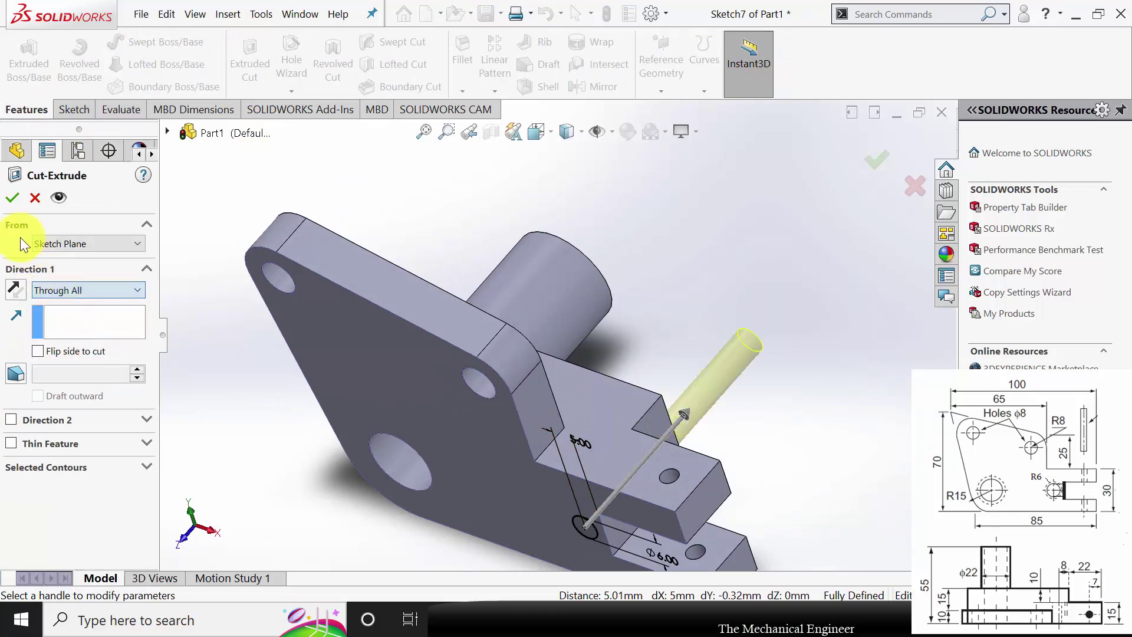
left_click(12, 197)
middle_click_drag(288, 443, 625, 590)
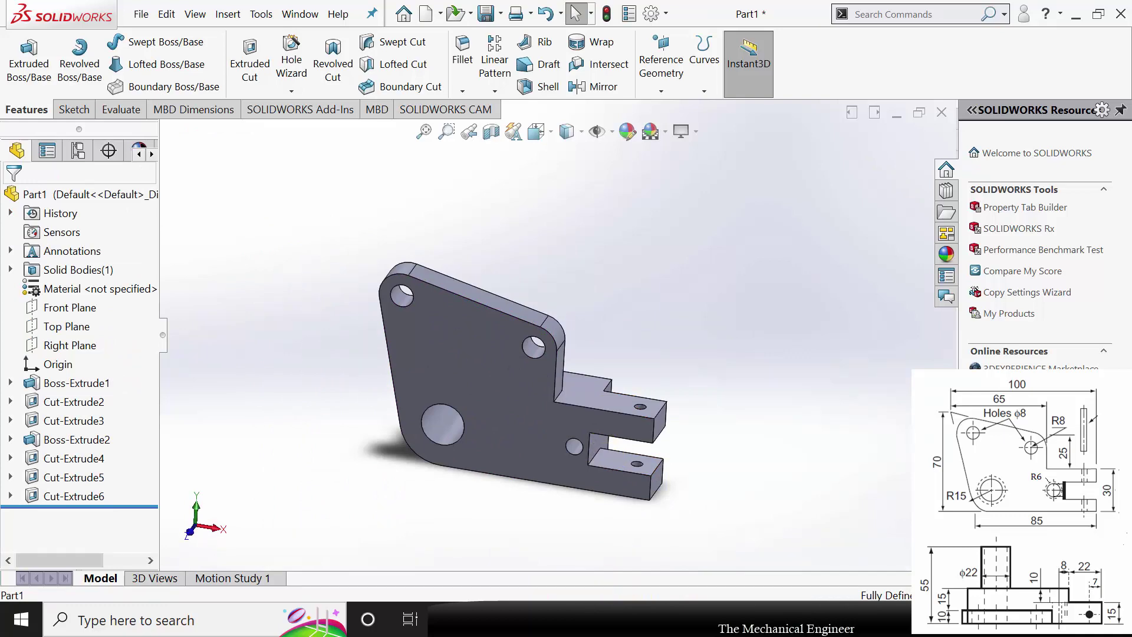
Sketch a rectangle about 6 mm high on the base face, from the 6 mm hole's vertical centreline to just past the slot's closed end
key("alt+Tab")
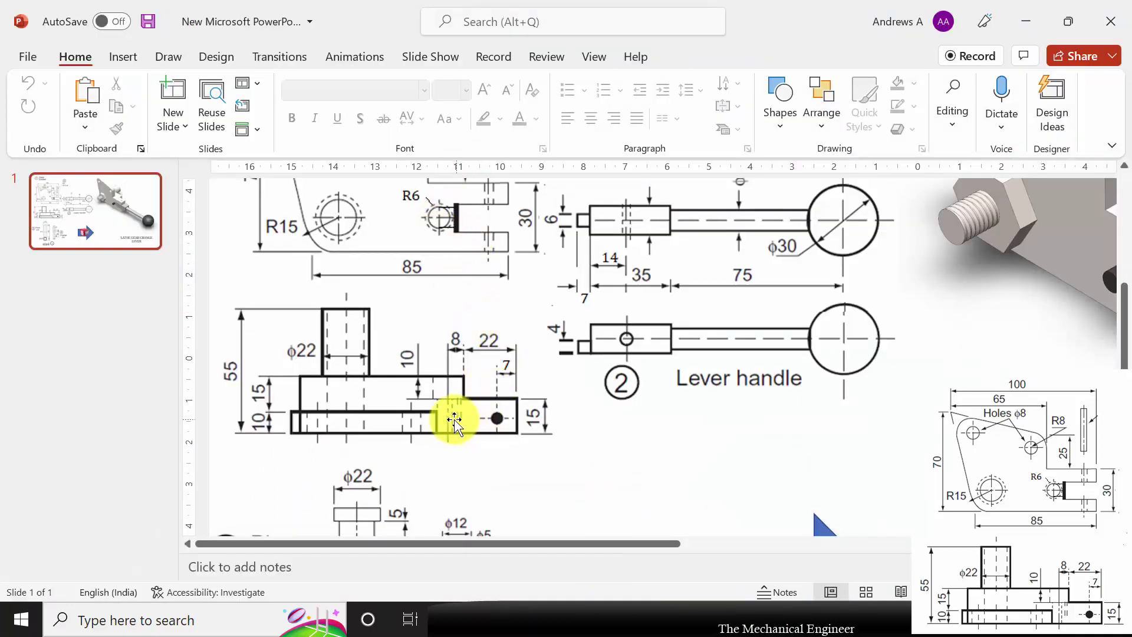
key("alt+Tab")
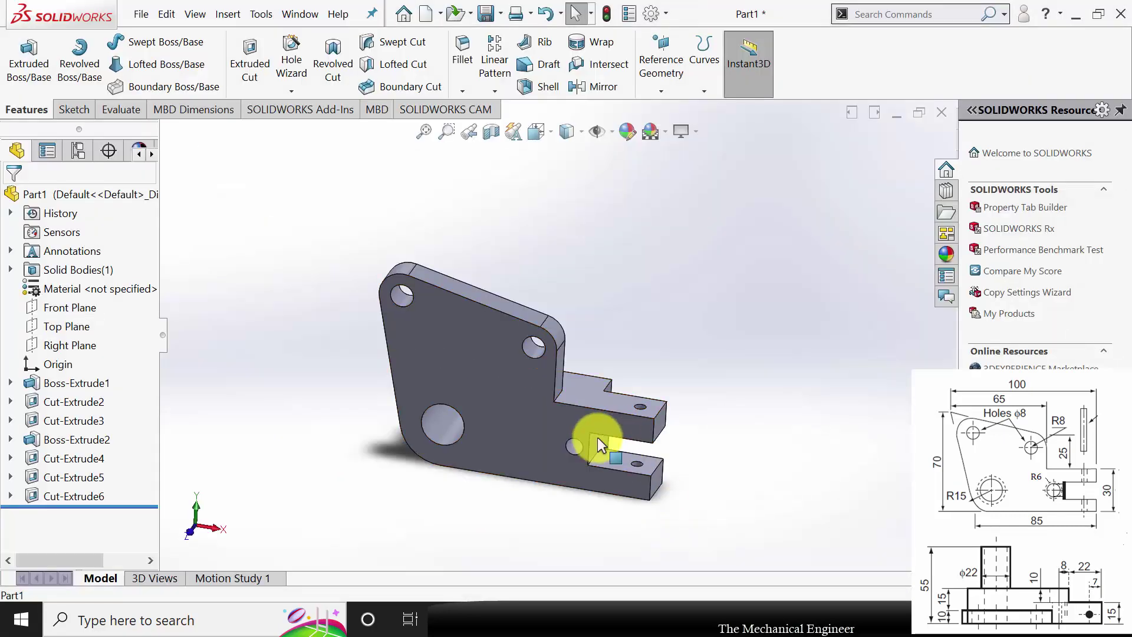
left_click(575, 465)
left_click(640, 403)
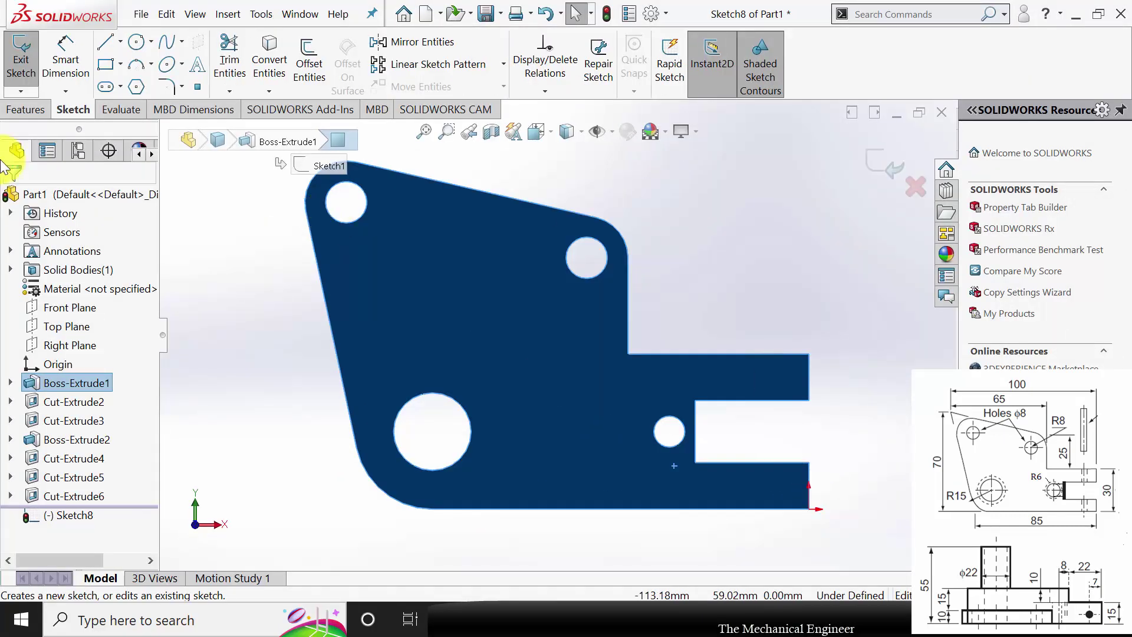
key("r")
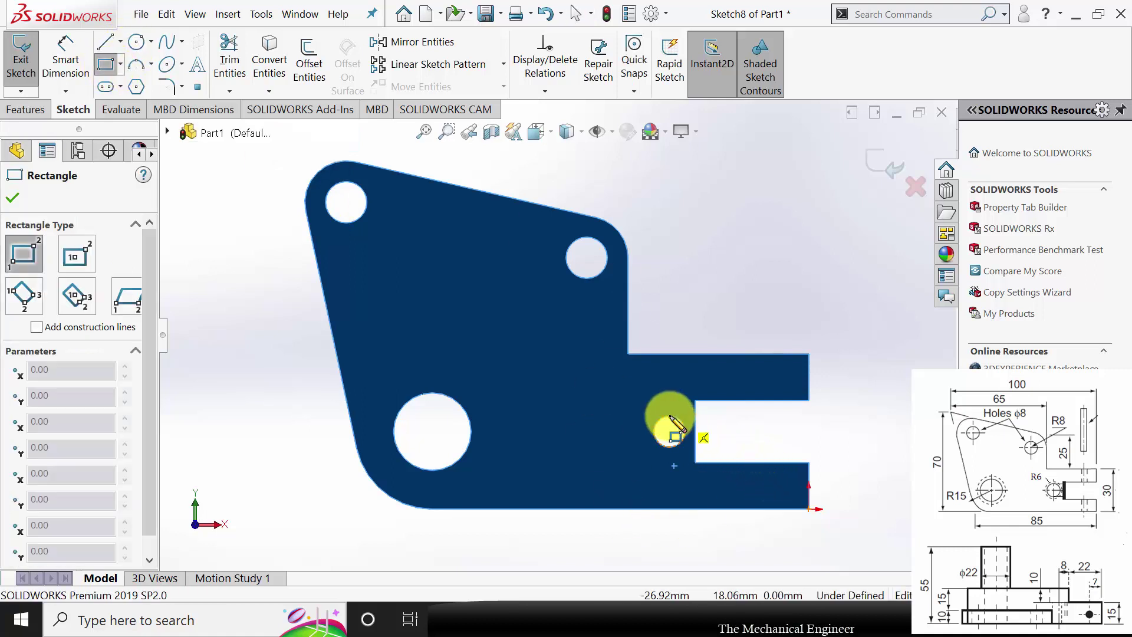
left_click_drag(670, 415, 673, 446)
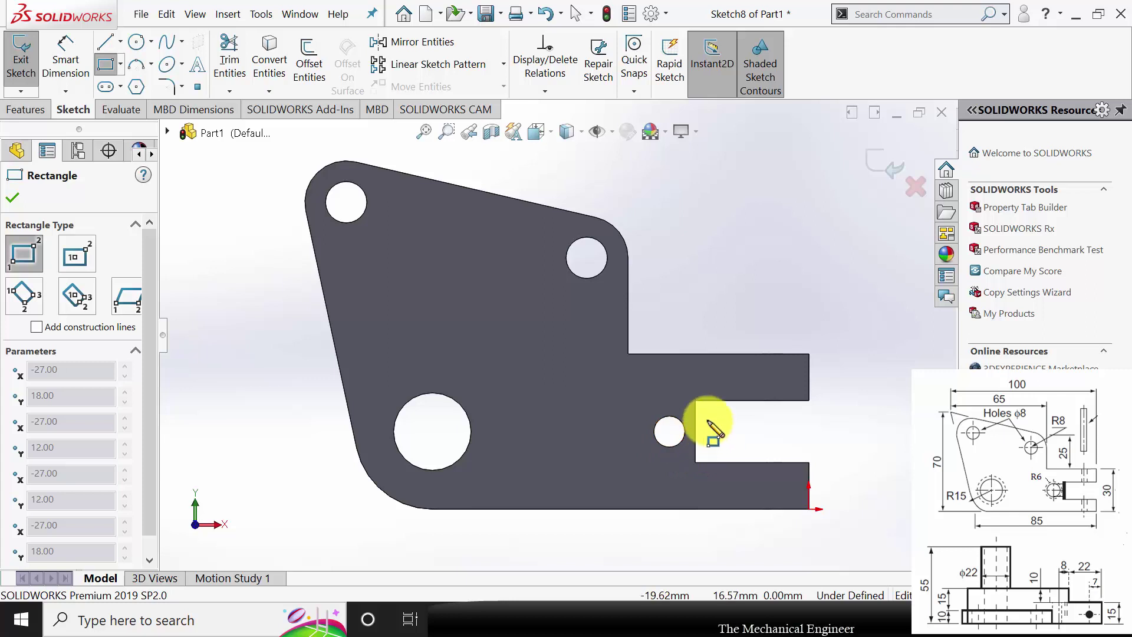
scroll(749, 461, "up", 5)
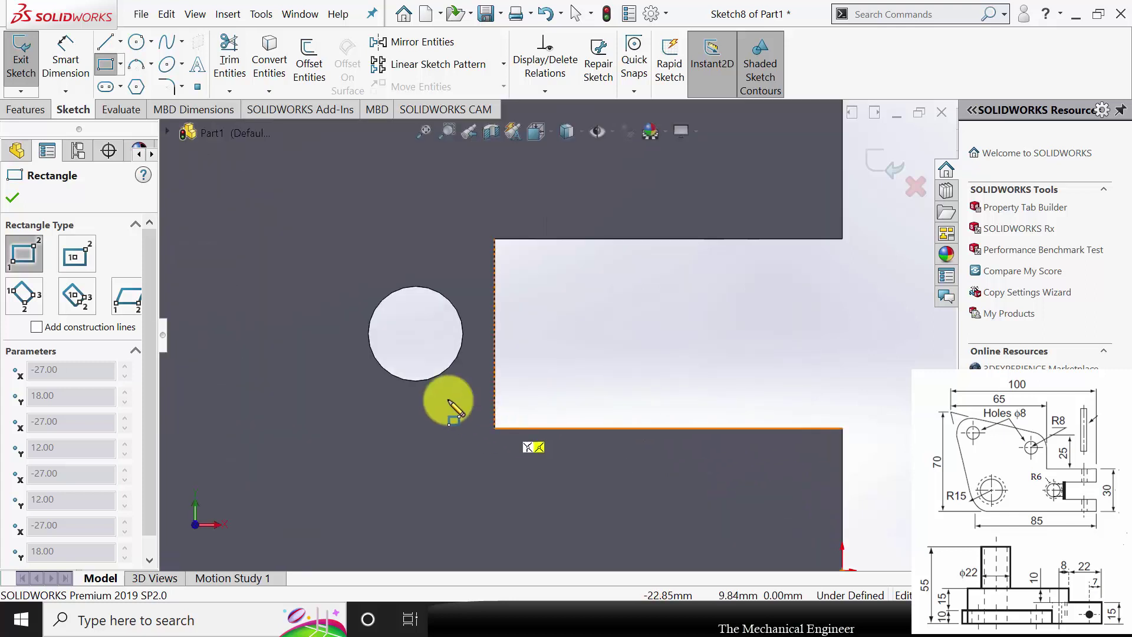
left_click_drag(416, 380, 525, 286)
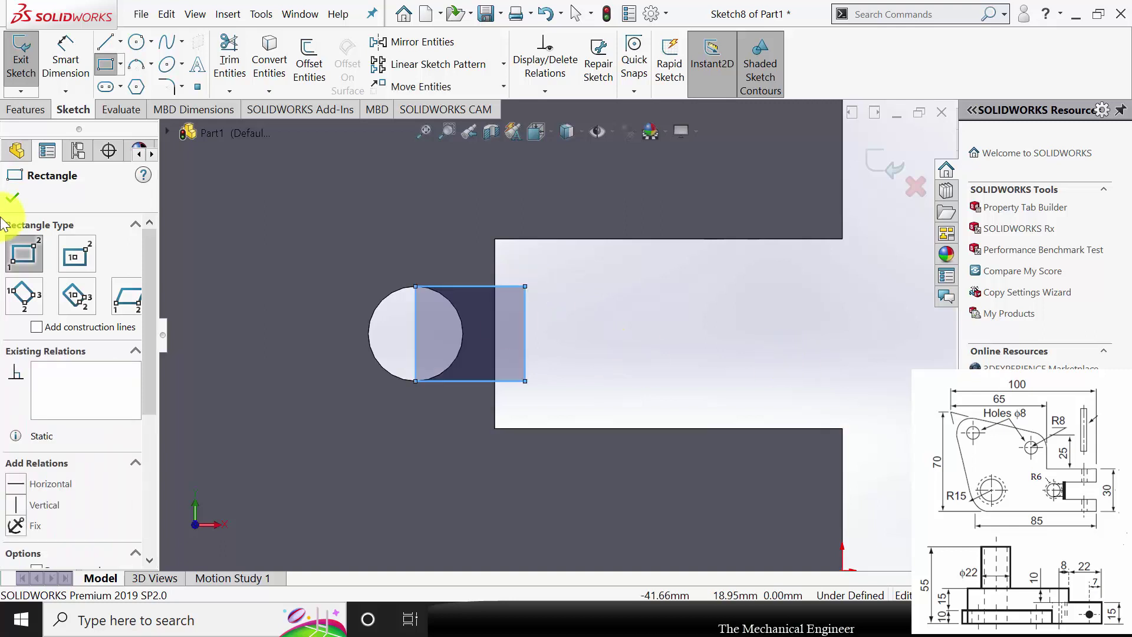
left_click(13, 199)
left_click(630, 341)
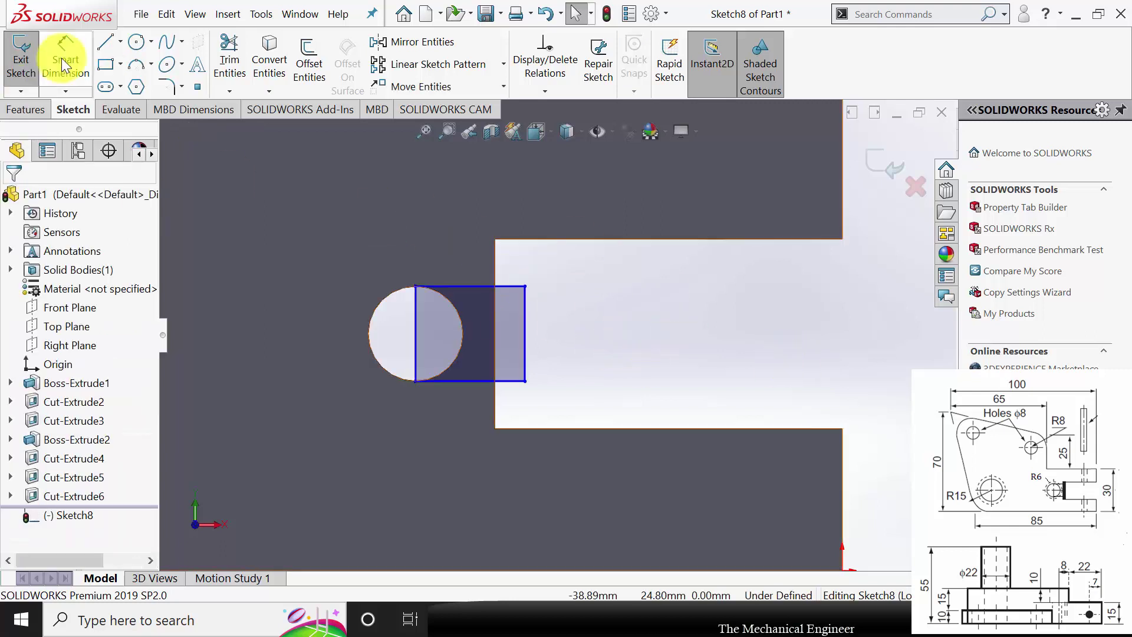
Dimension the height of the rectangle between the hole and the slot as 6 mm
left_click(65, 59)
left_click(416, 334)
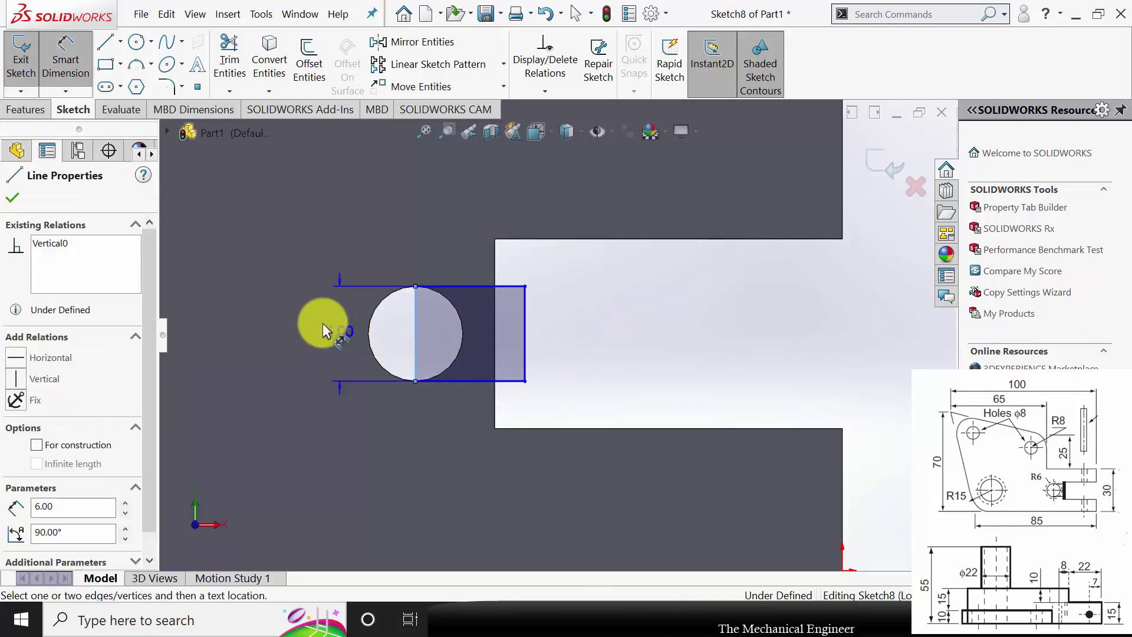
left_click(319, 322)
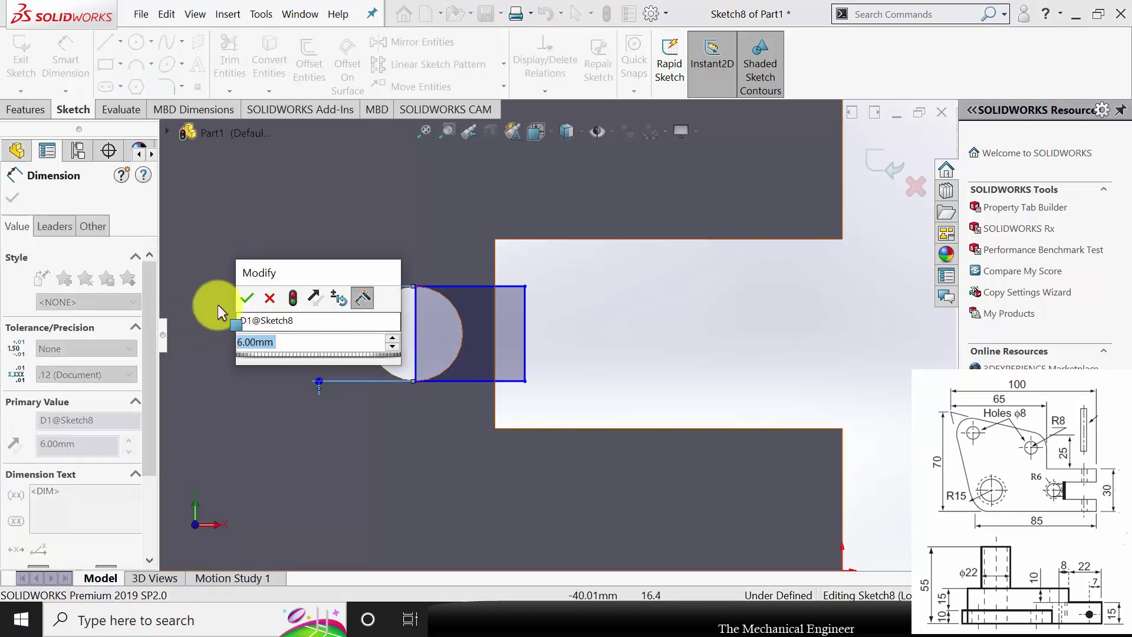
left_click(252, 302)
left_click(620, 328)
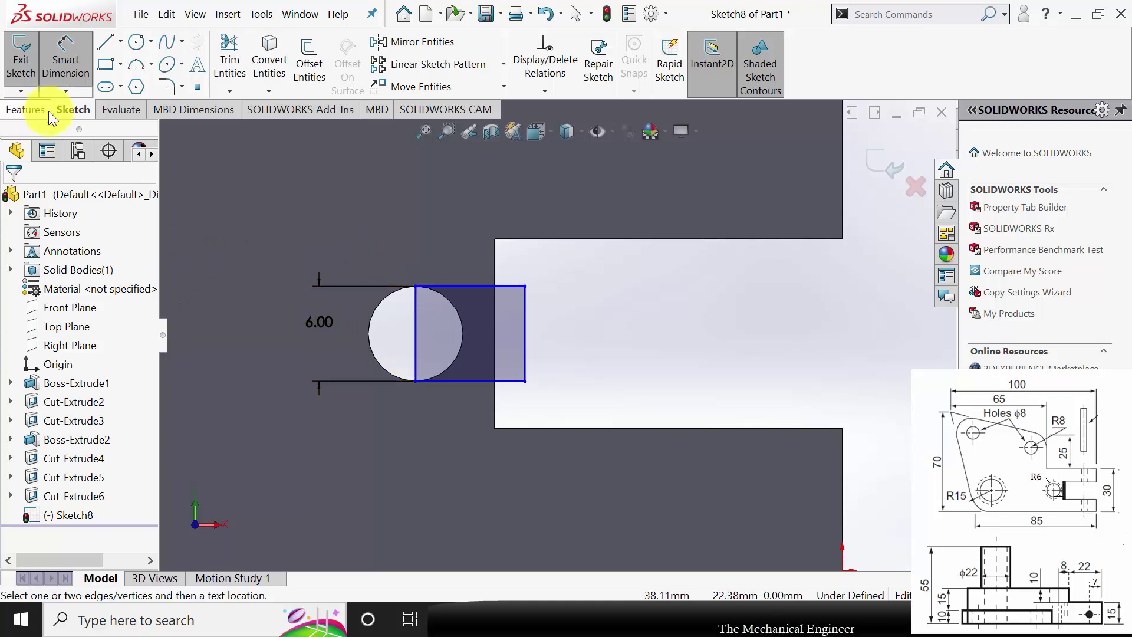
Cut the rectangle into the bracket with a blind extruded cut 15/2 (7.5 mm) deep
left_click(25, 110)
left_click(248, 75)
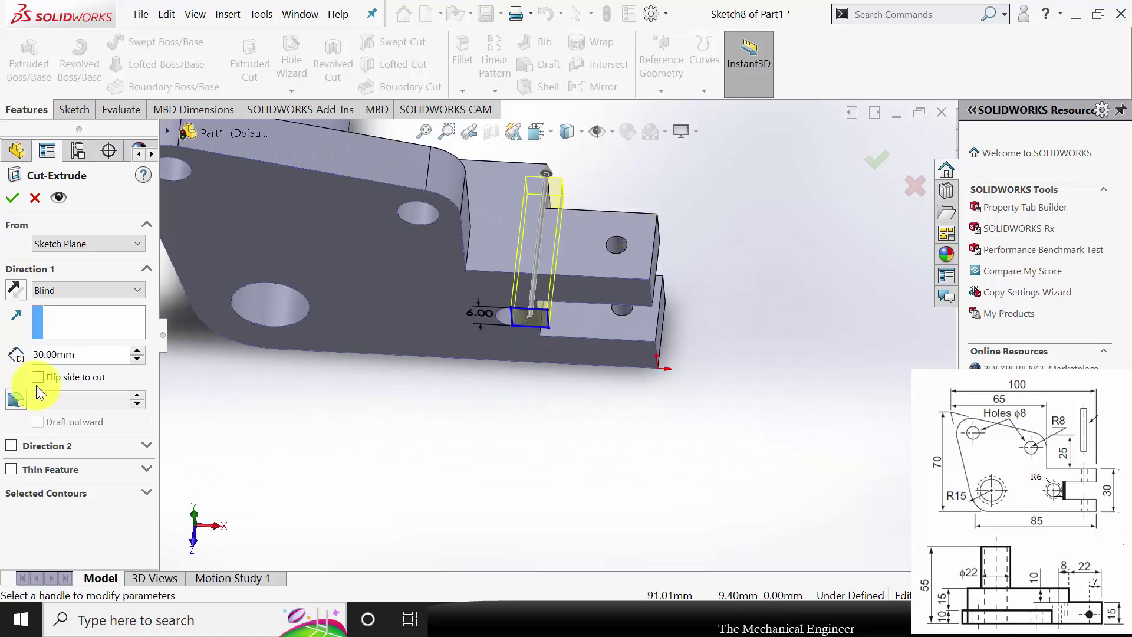
double_click(84, 357)
type("1")
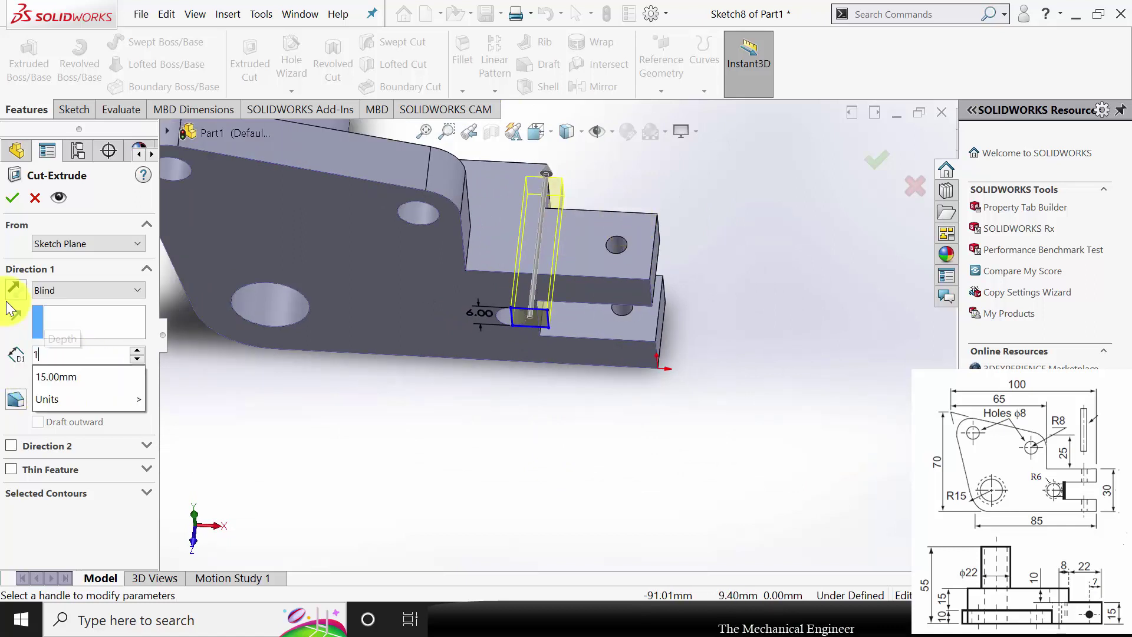
type("5/2")
key("Return")
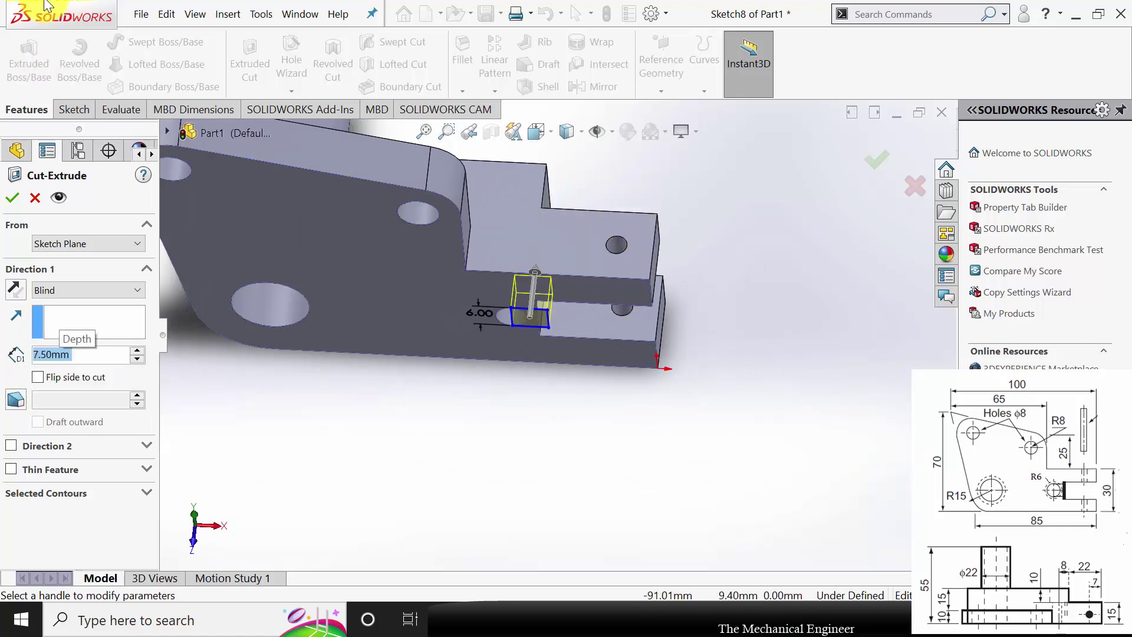
left_click(12, 198)
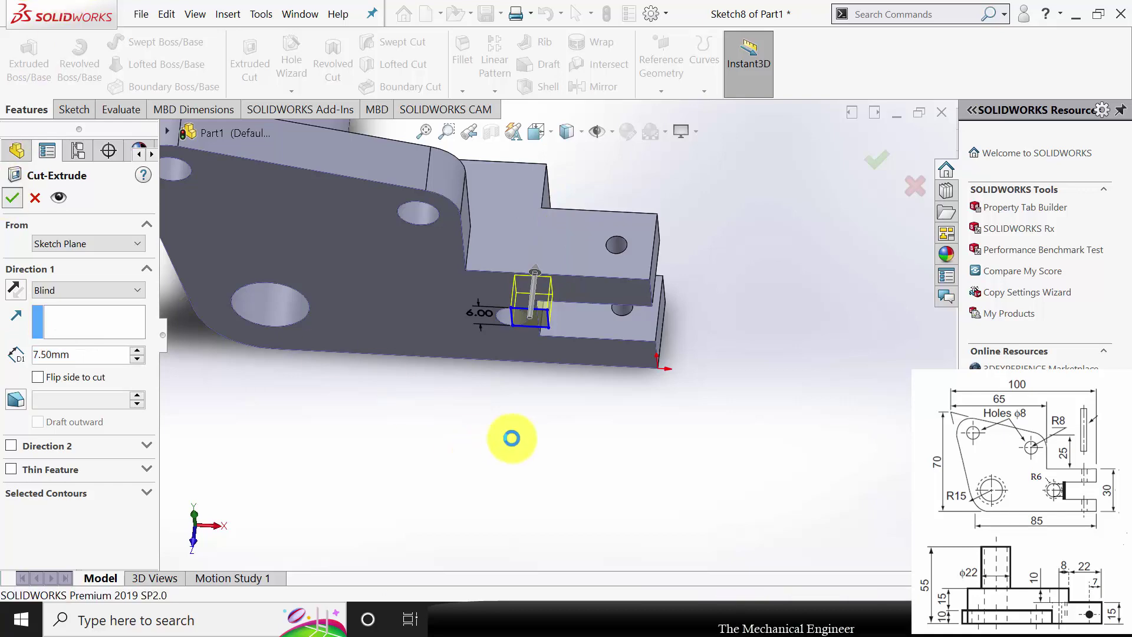
Sketch a circle about 11.34 mm in diameter around the 6 mm hole on the opposite face of the thick block
middle_click_drag(577, 429, 425, 488)
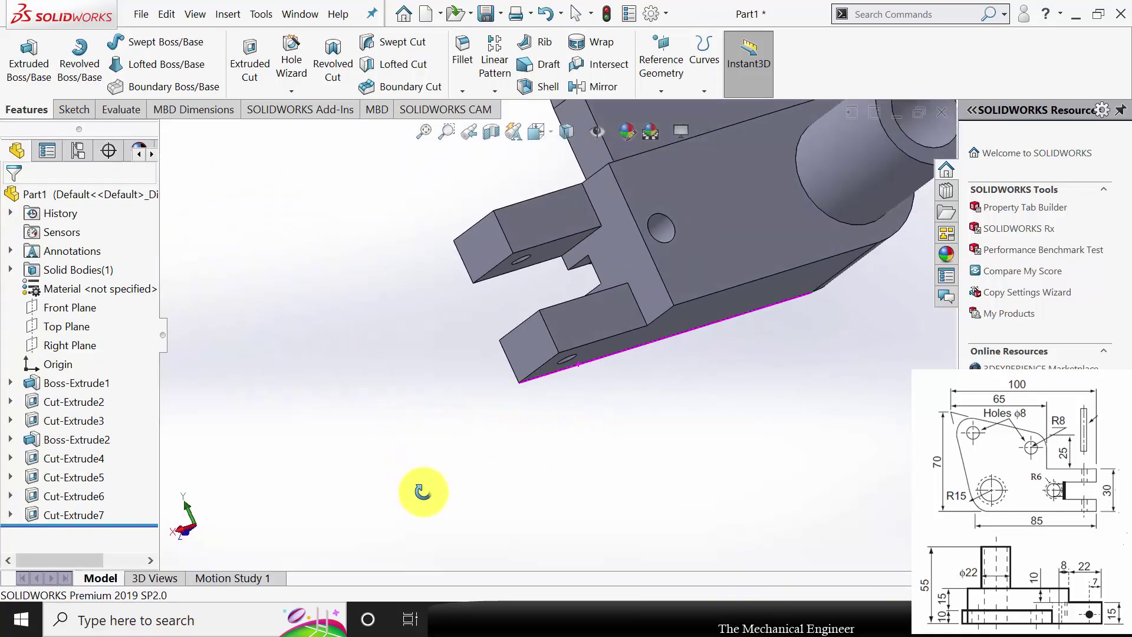
left_click(668, 249)
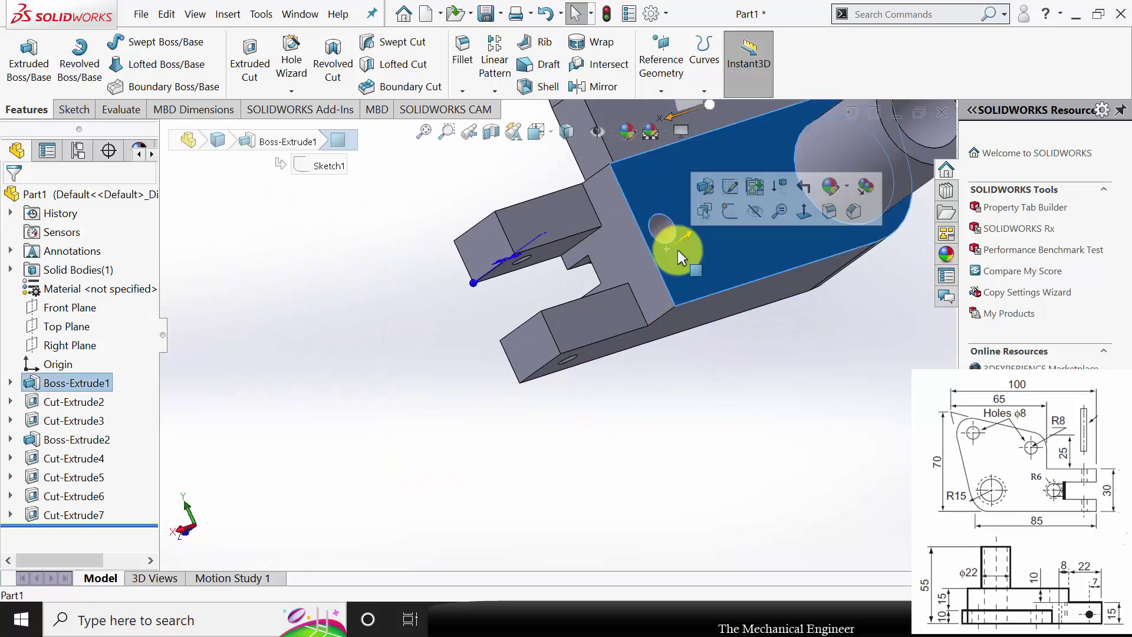
left_click(730, 217)
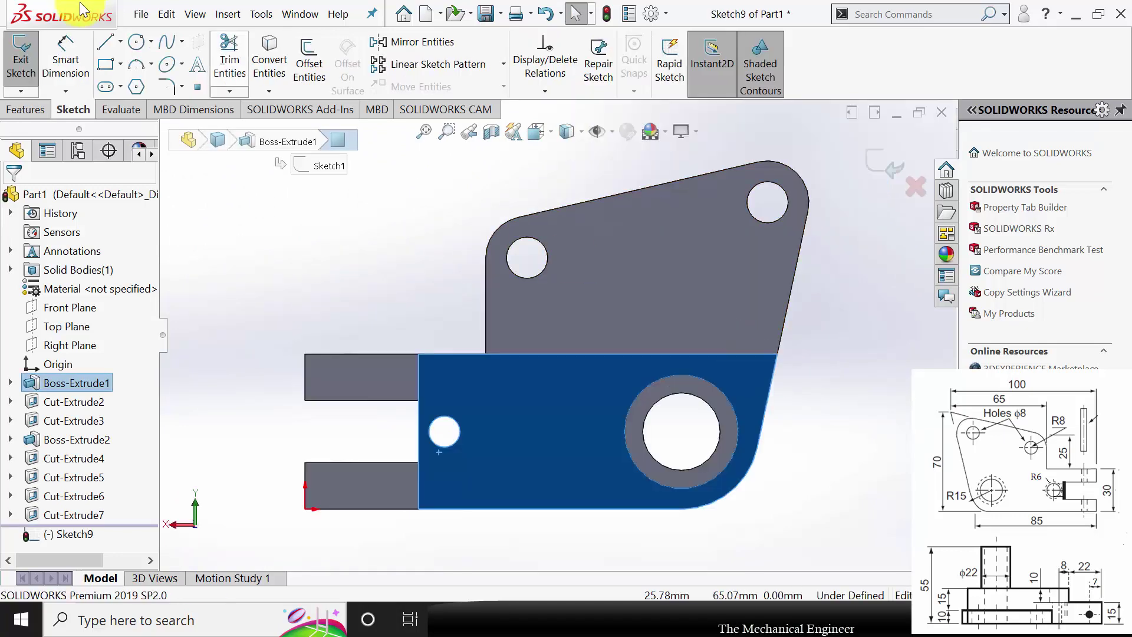
scroll(457, 507, "down", 5)
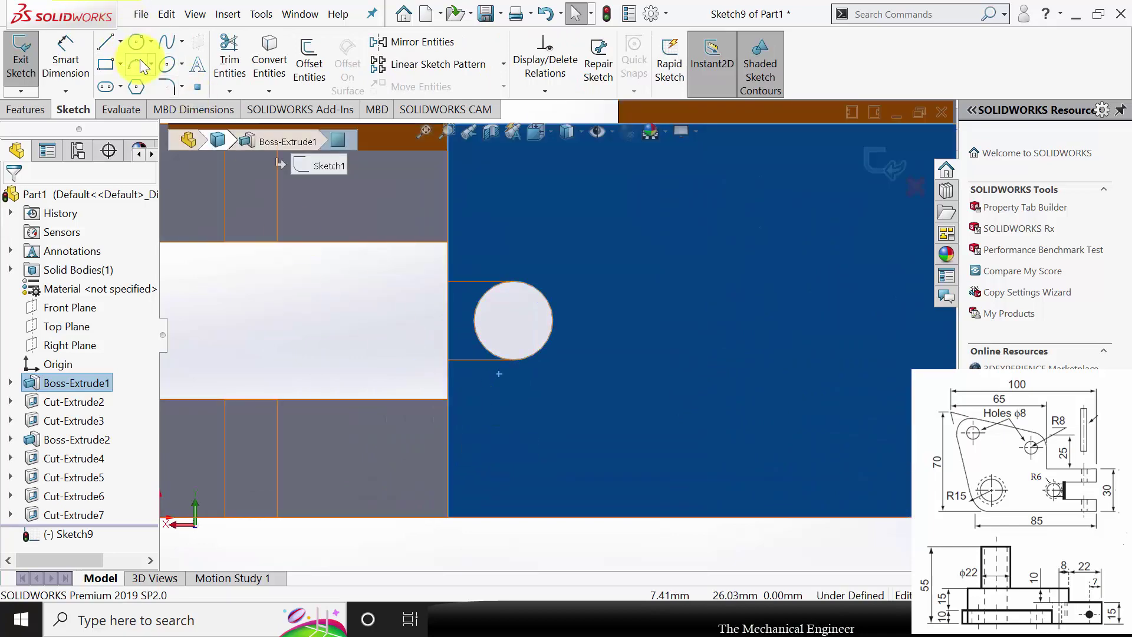
left_click(137, 41)
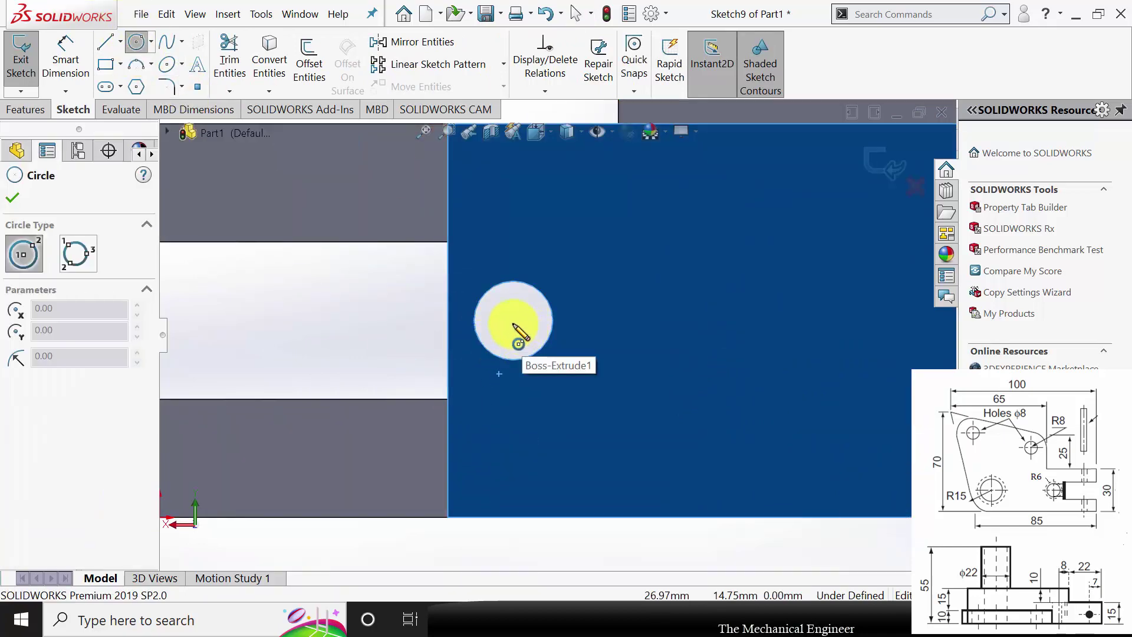
left_click(513, 323)
left_click(570, 273)
left_click(12, 198)
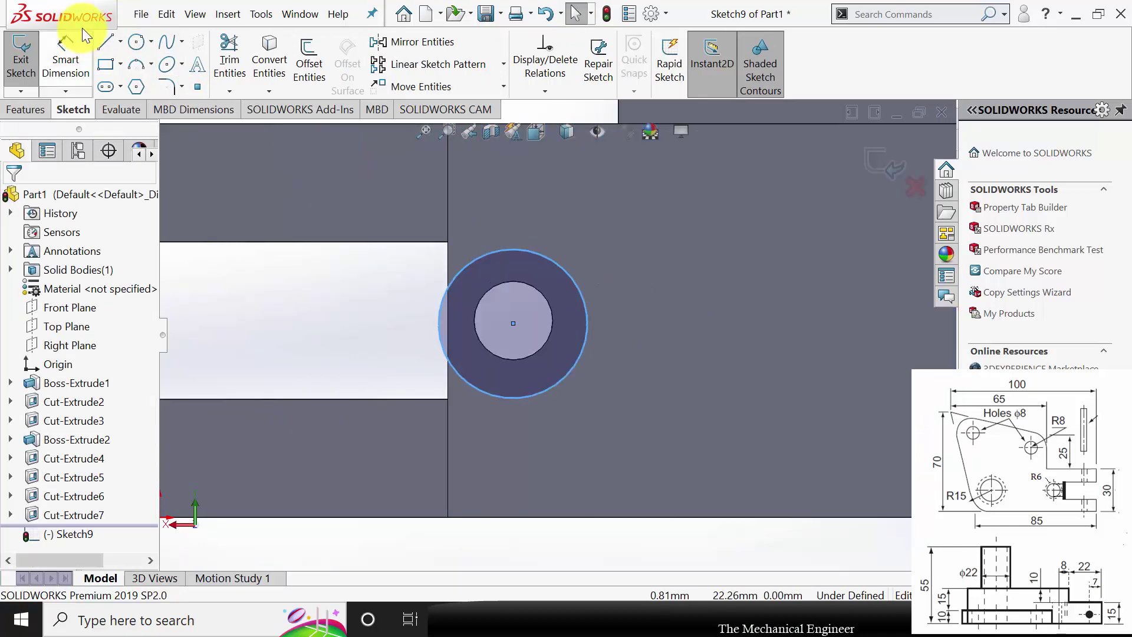
Dimension the diameter of the circle around the 6 mm hole as 12 mm
left_click(65, 59)
left_click(589, 337)
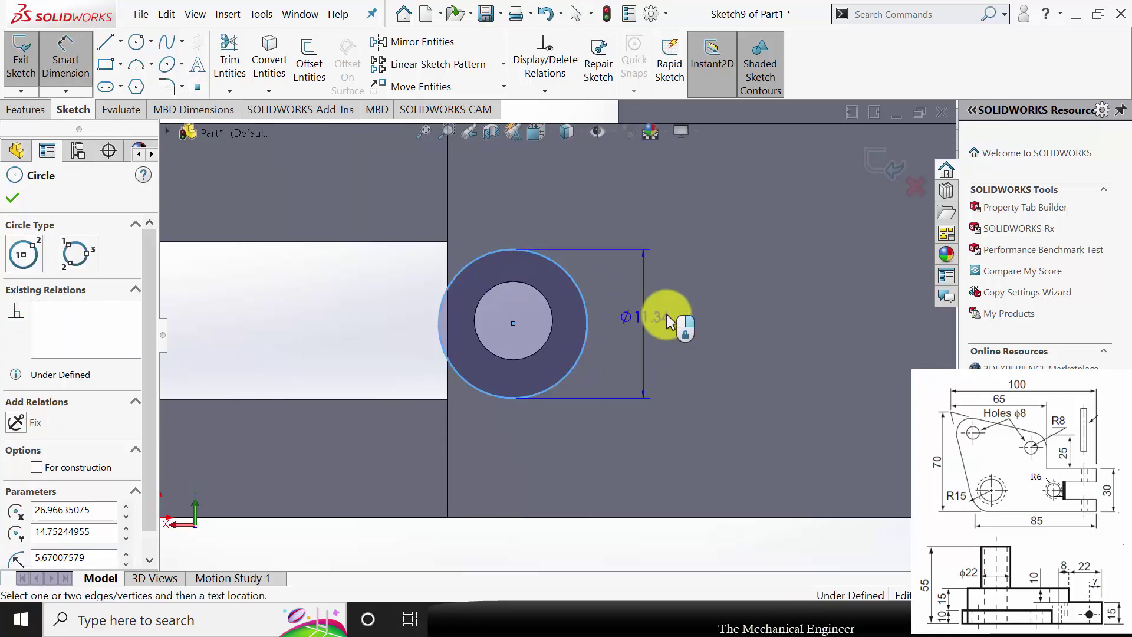
left_click(717, 310)
type("12")
key("Return")
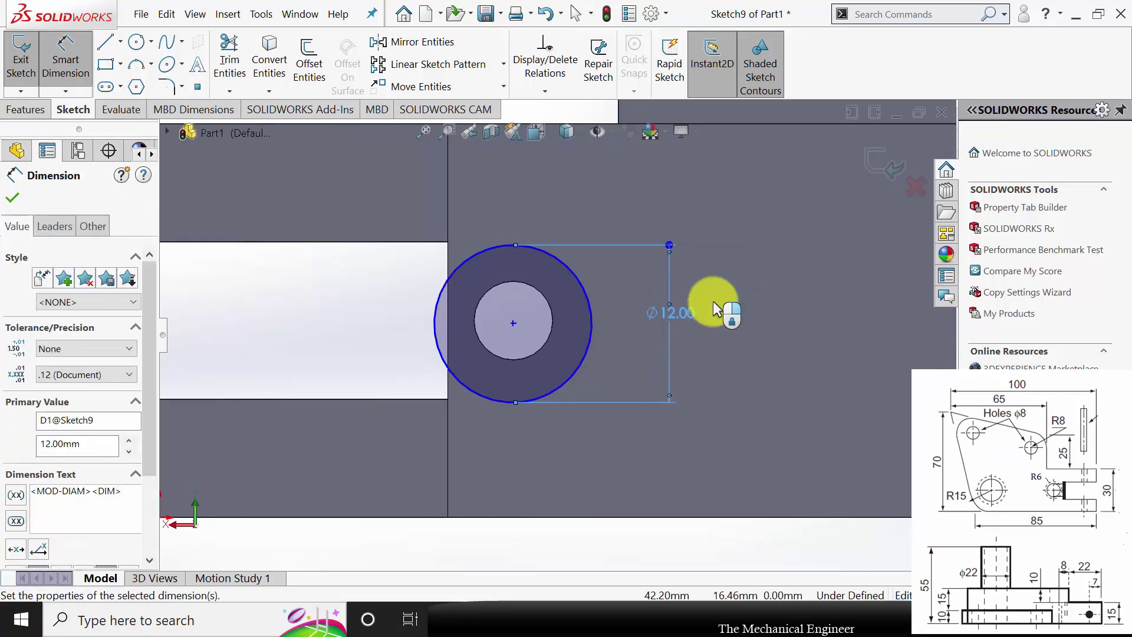
left_click(12, 199)
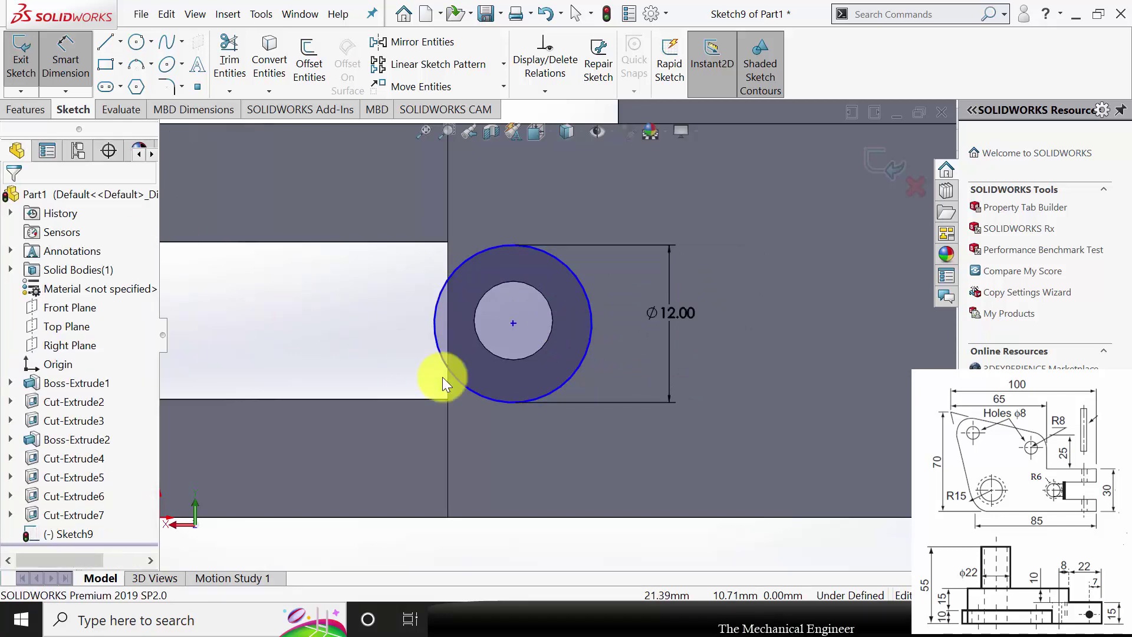
Add a concentric relation between the 12 mm circle and the edge of the 6 mm hole
left_click(434, 335)
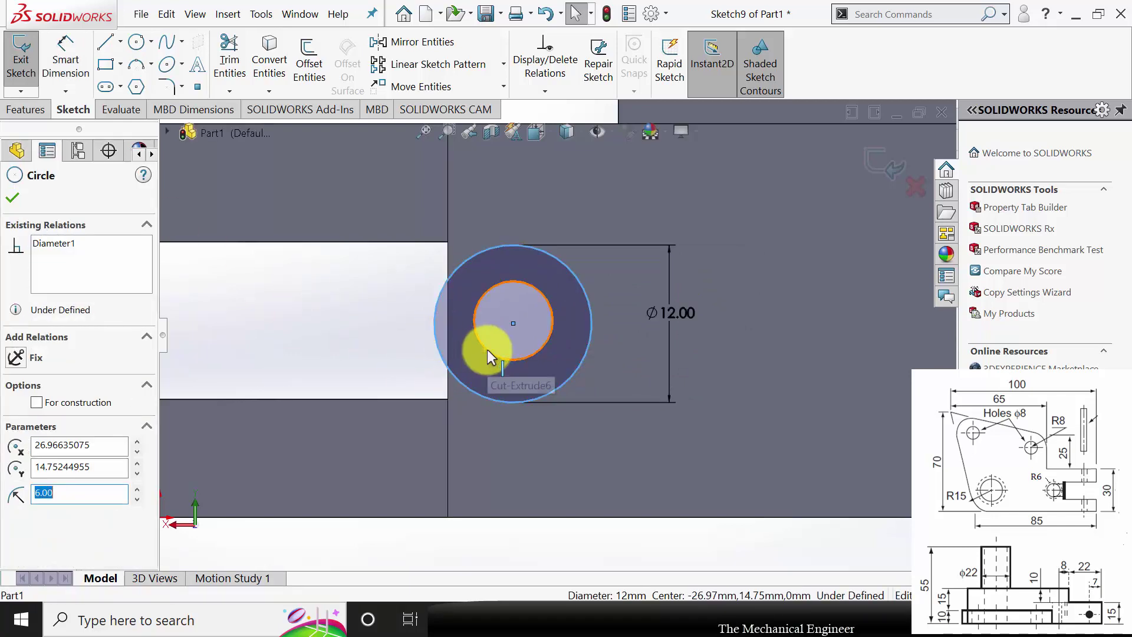
left_click(486, 349, "ctrl")
left_click(20, 471)
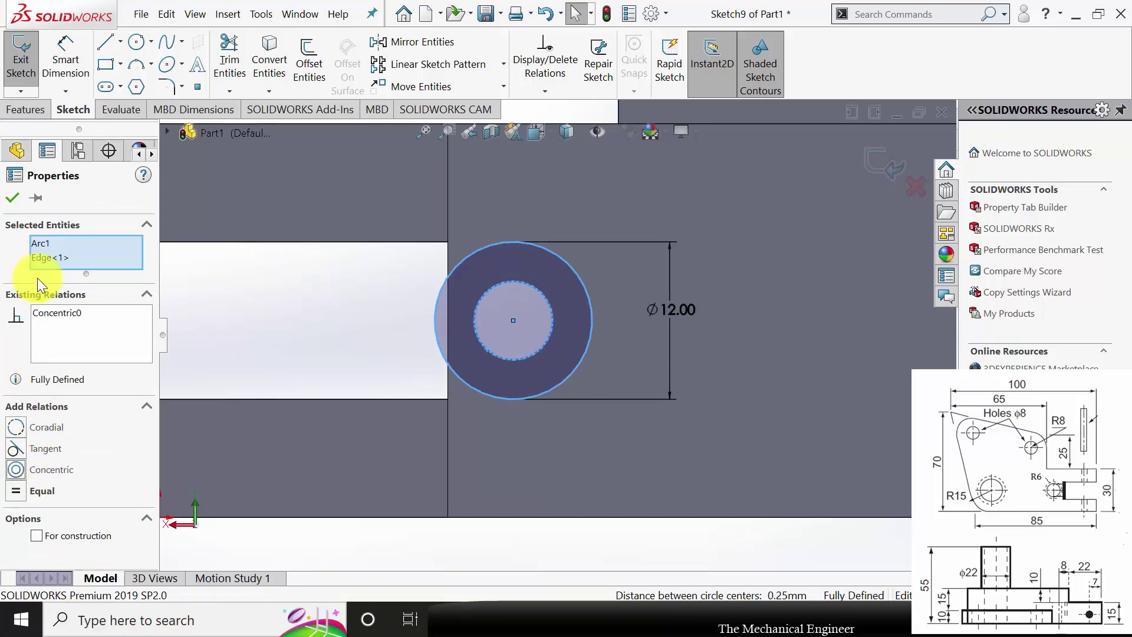
left_click(12, 197)
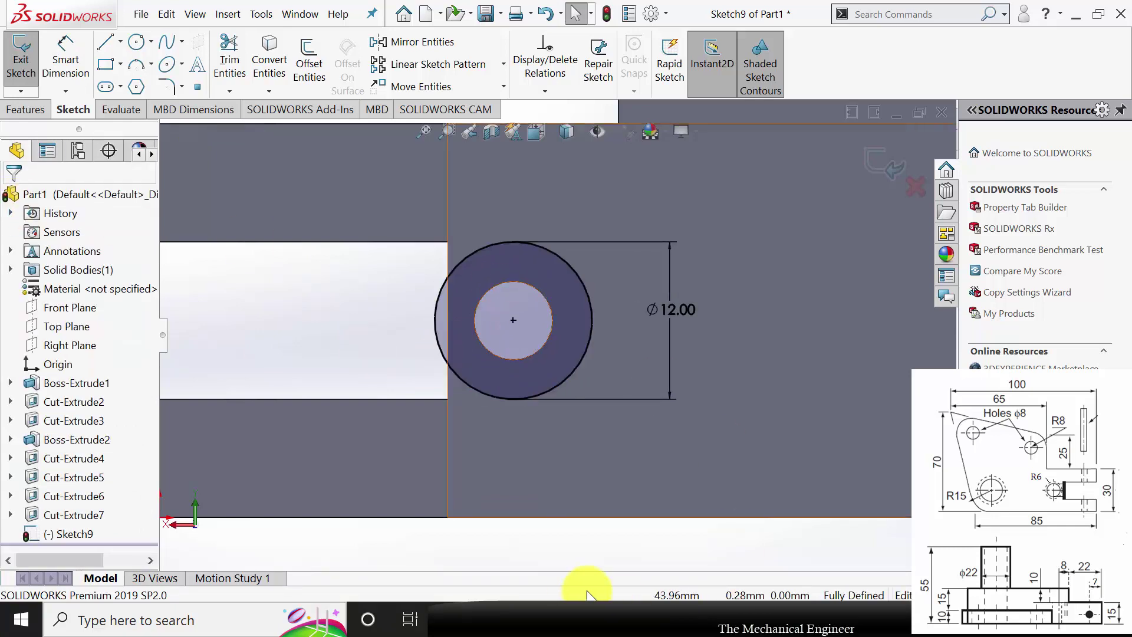
Cut the 12 mm circle into the bracket with an Up To Surface extruded cut ending at the upper fork arm's face
key("alt+Tab")
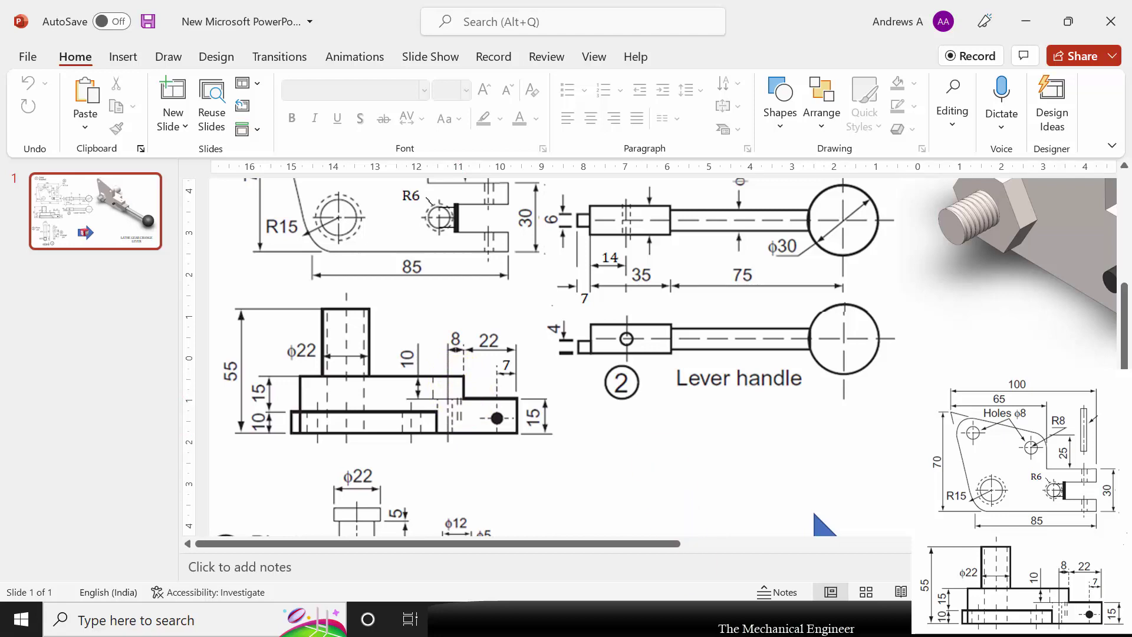
key("alt+Tab")
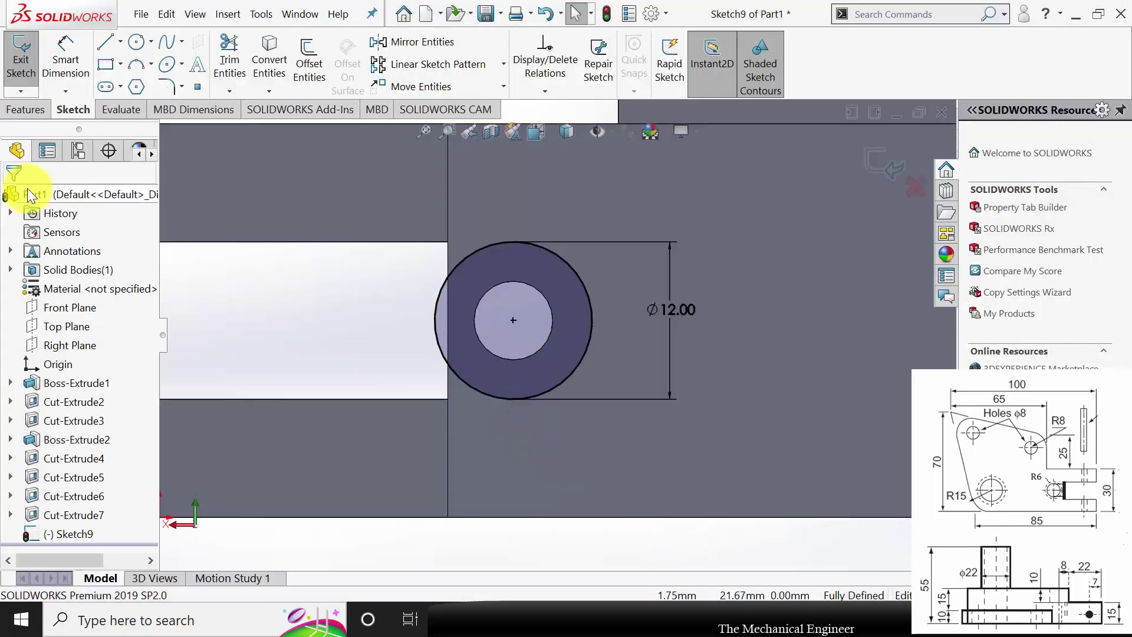
left_click(26, 109)
left_click(257, 69)
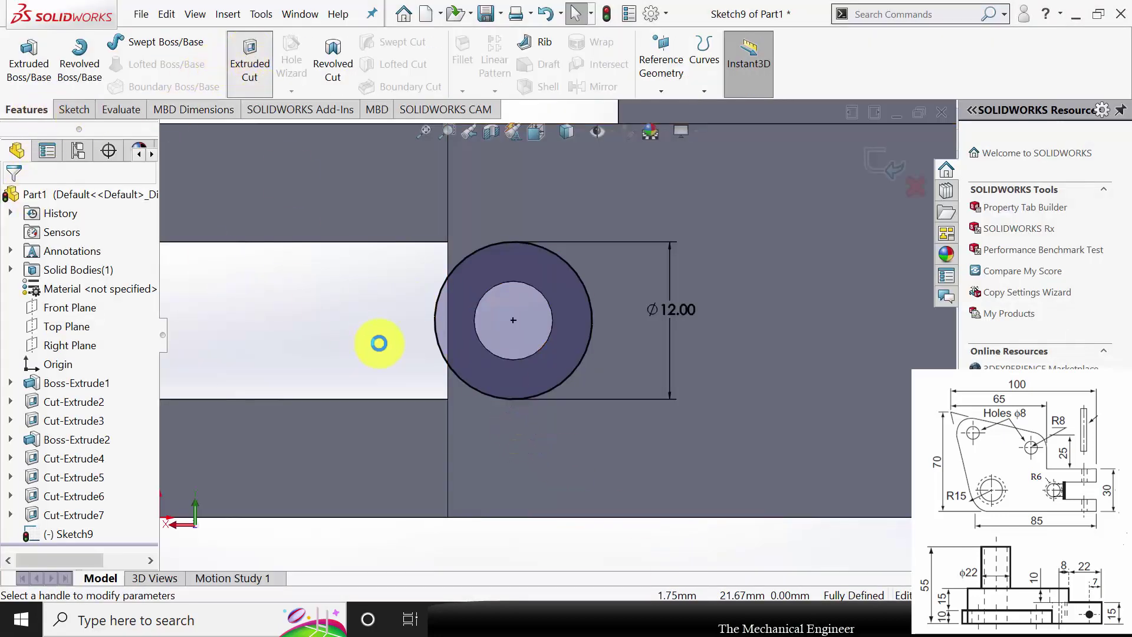
left_click(104, 289)
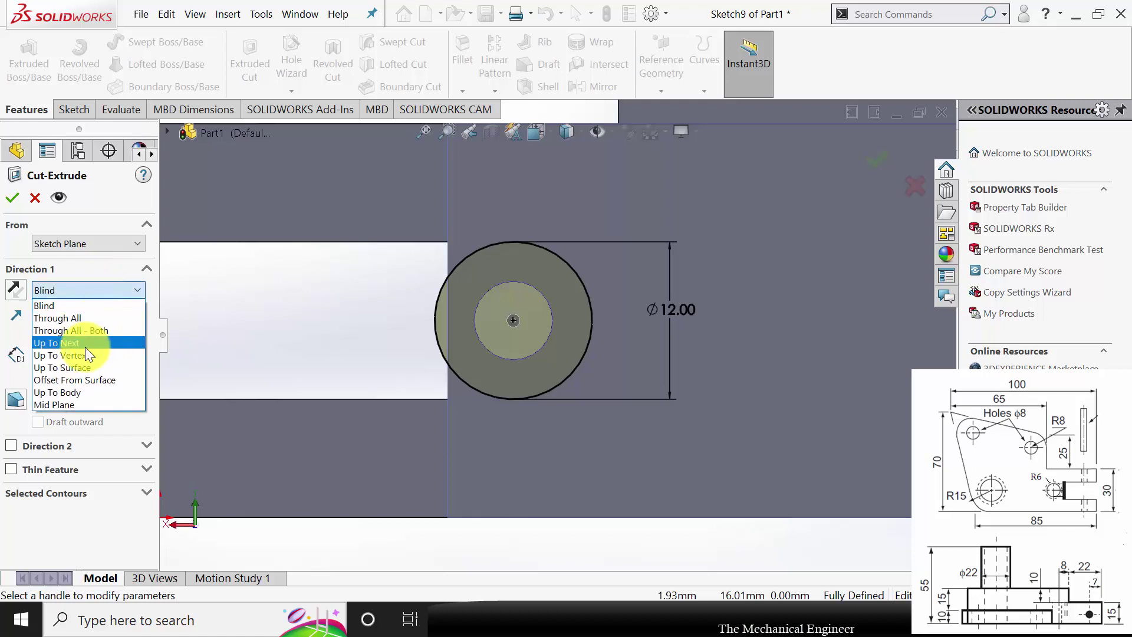
left_click(87, 367)
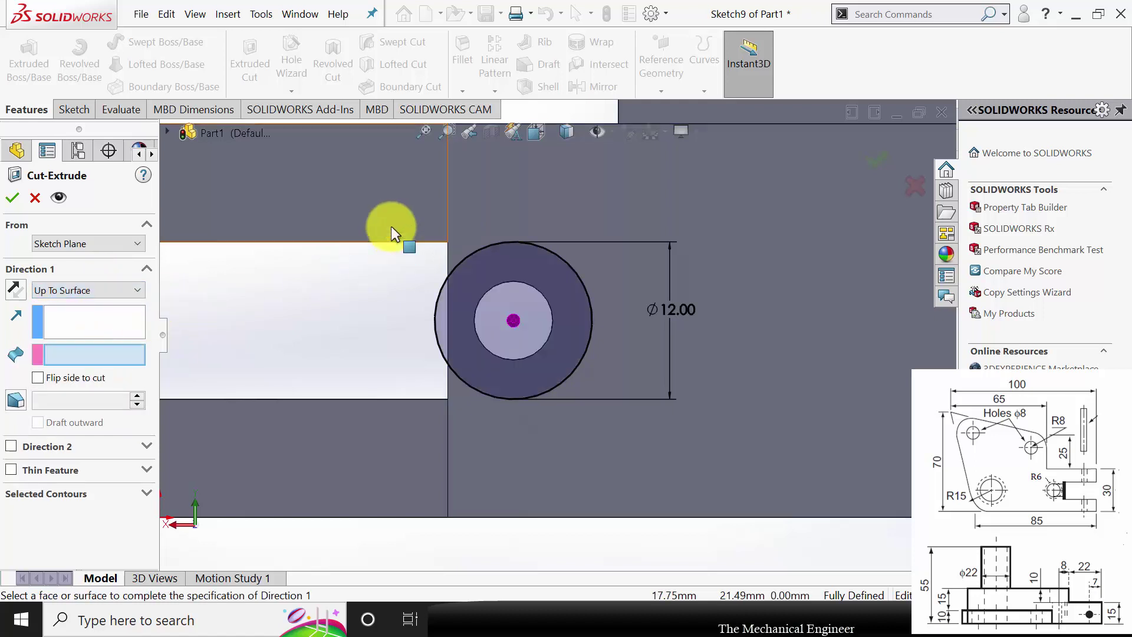
left_click(379, 212)
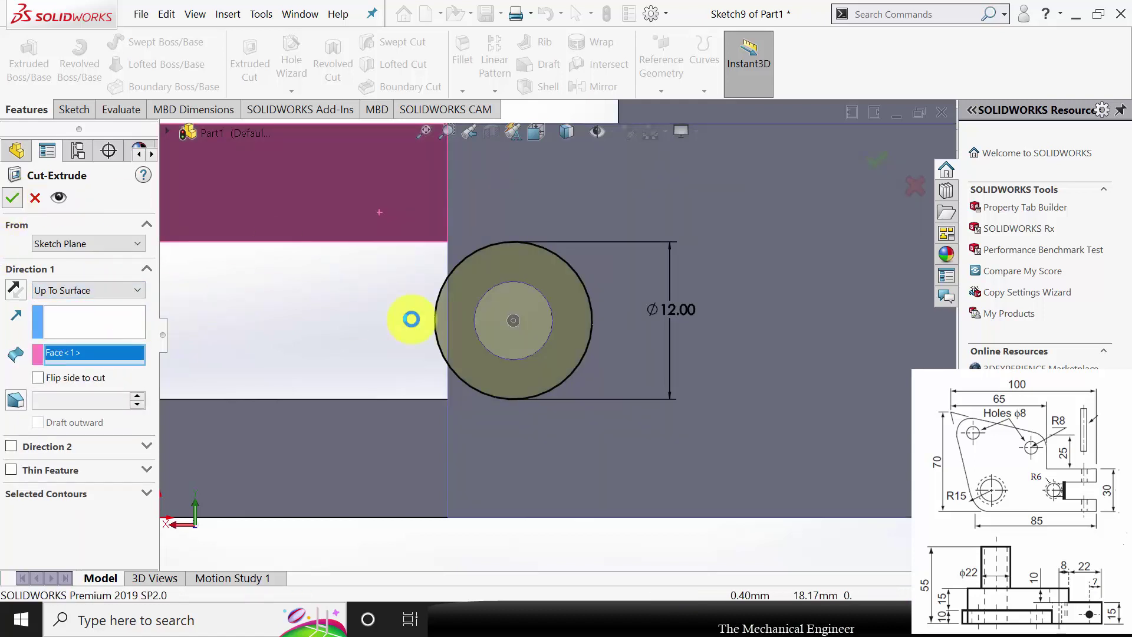
key("Return")
Assign Plain Carbon Steel as the bracket's material
middle_click_drag(387, 327, 507, 332)
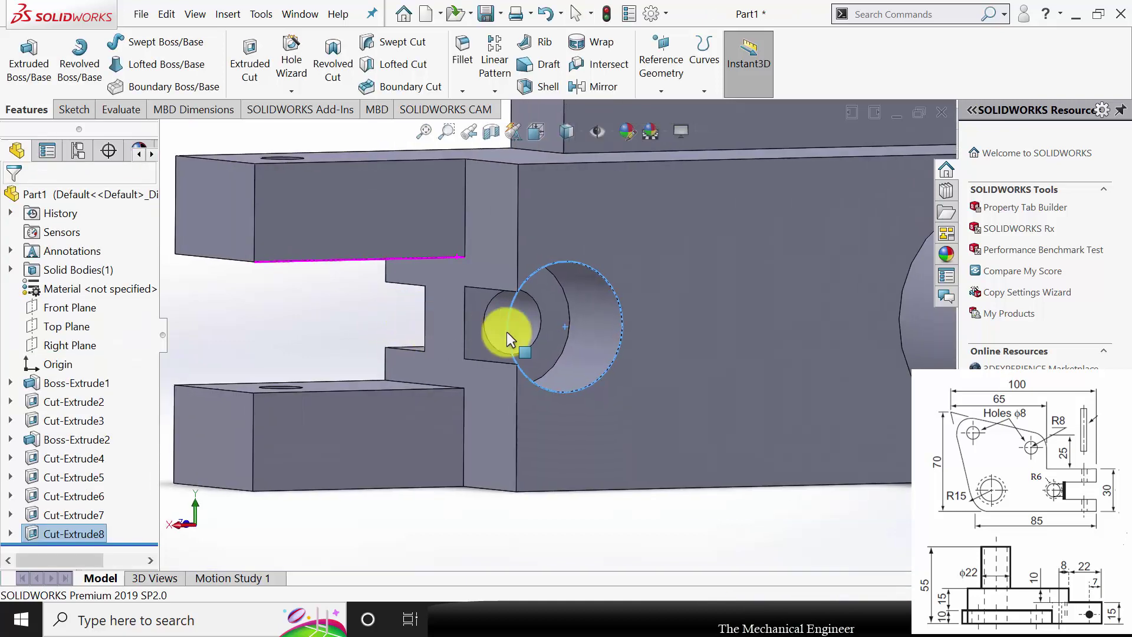
left_click(346, 311)
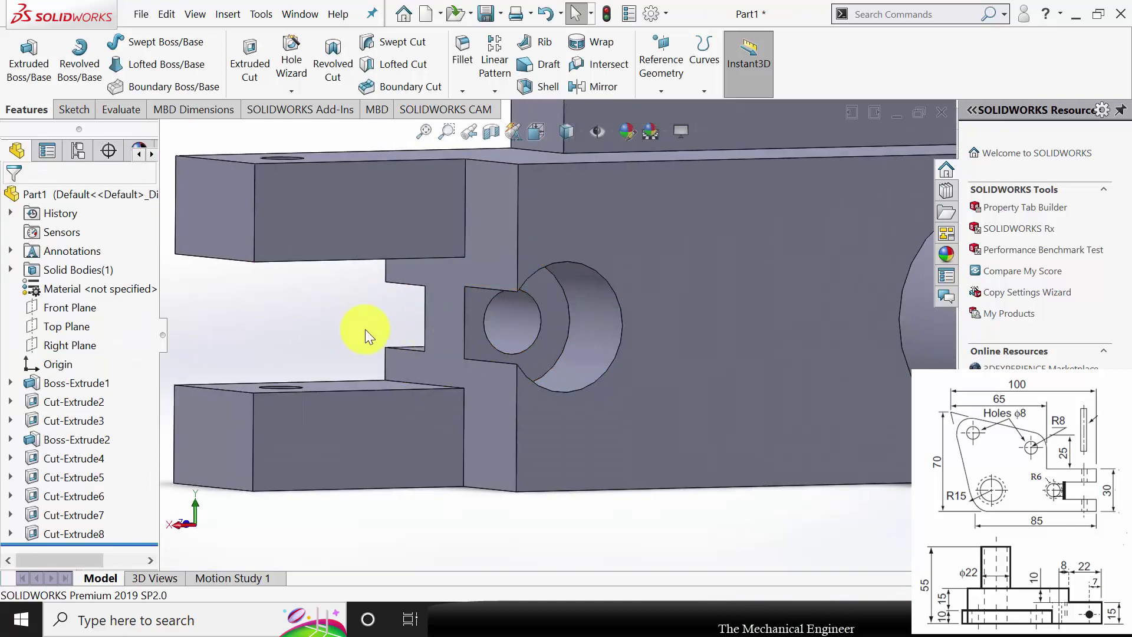
middle_click_drag(365, 329, 444, 317)
middle_click_drag(585, 334, 448, 366)
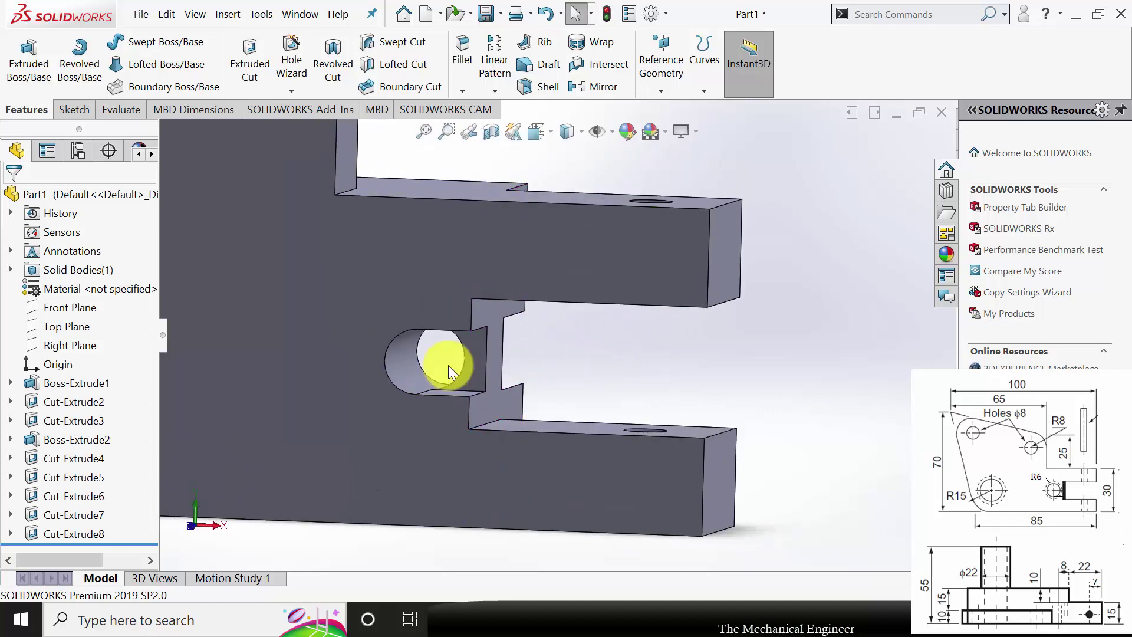
middle_click_drag(665, 328, 392, 194)
middle_click_drag(427, 334, 440, 426)
right_click(92, 292)
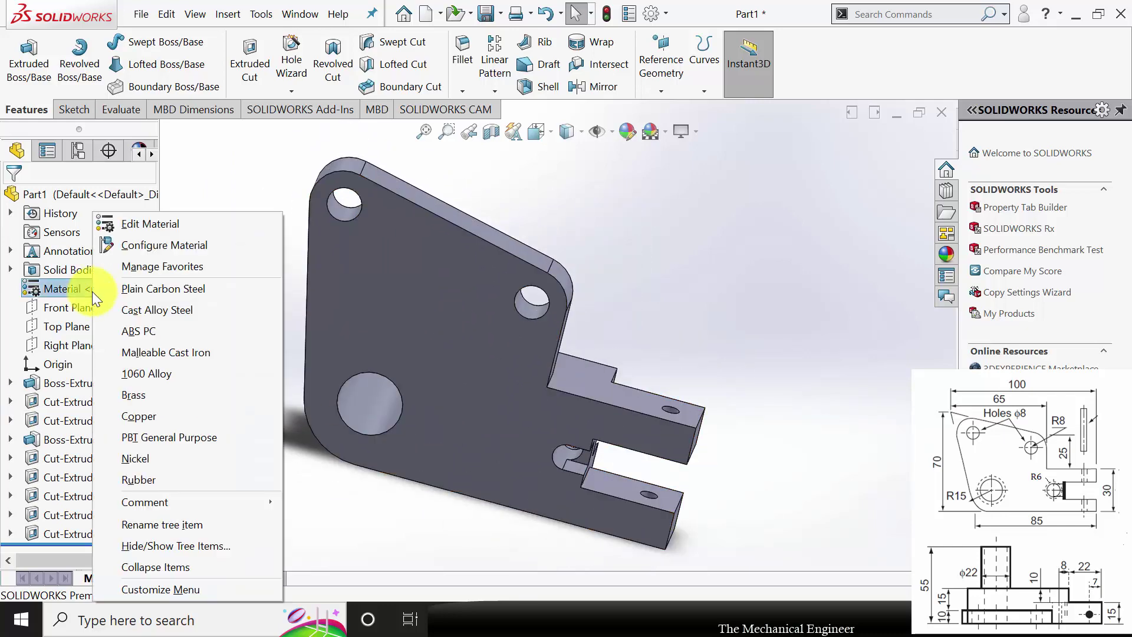
left_click(172, 293)
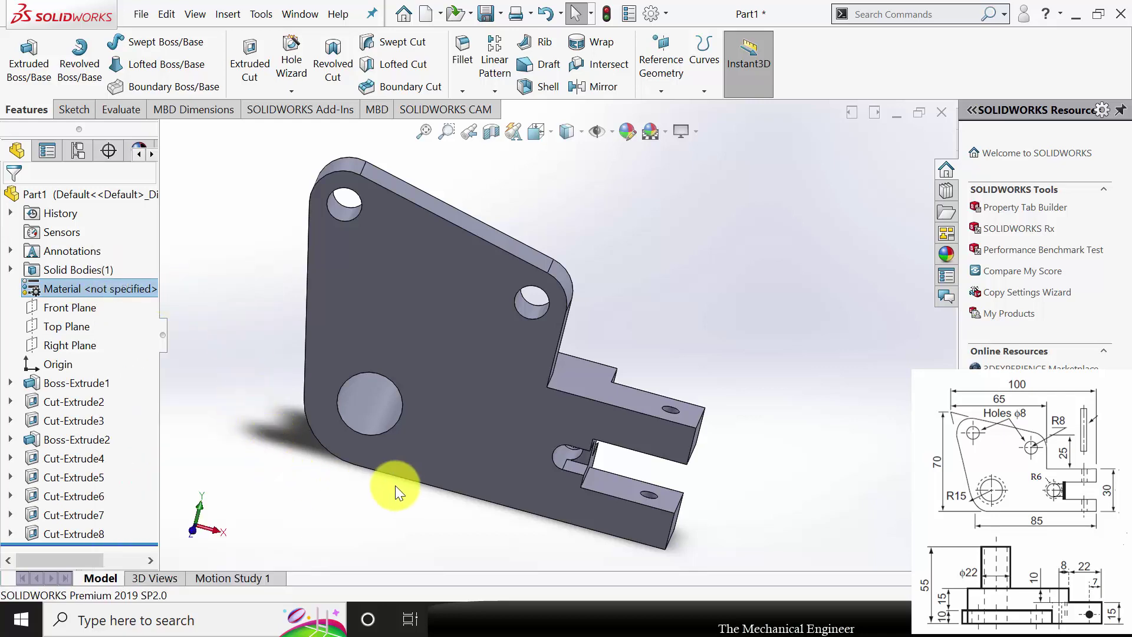
middle_click_drag(731, 442, 667, 328)
Save the bracket part under the file name 1 and close it
left_click(479, 16)
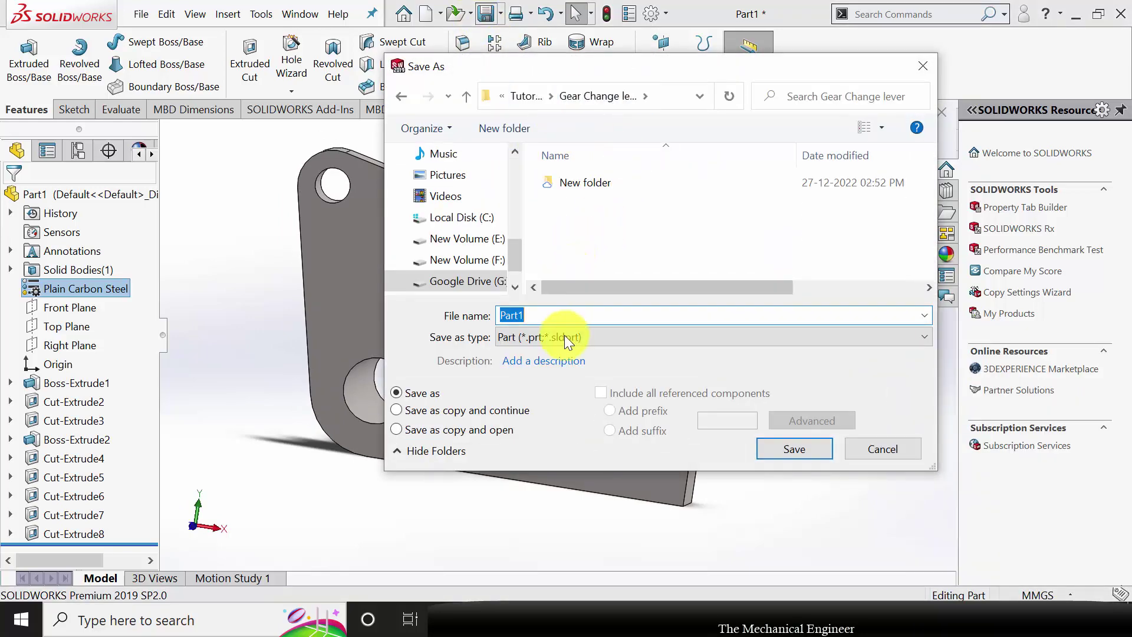
type("1")
key("Return")
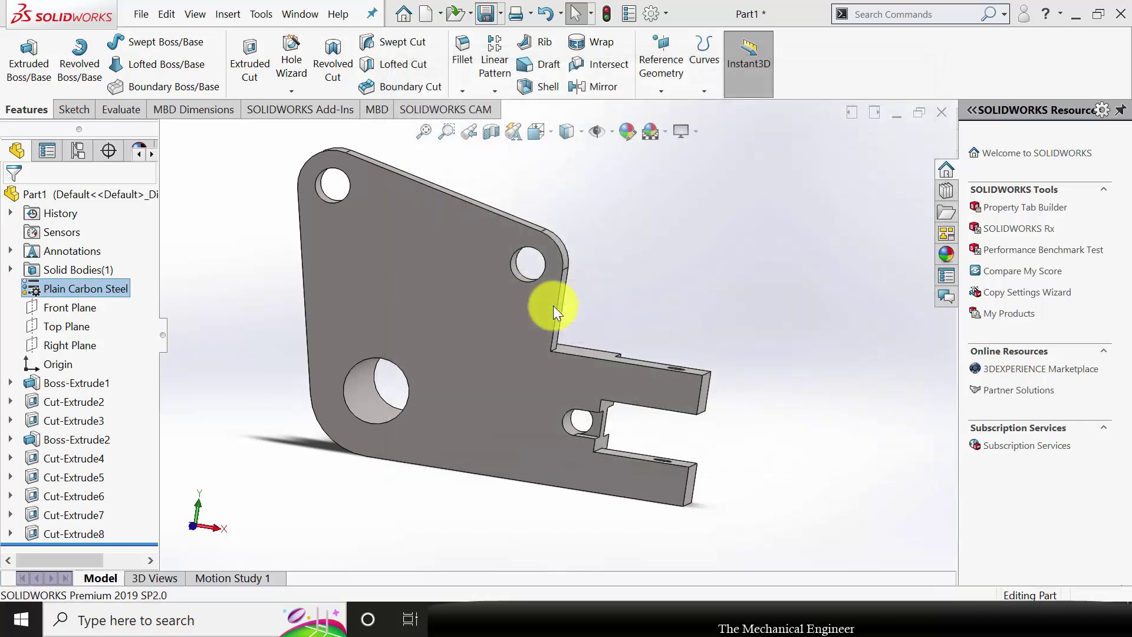
left_click(942, 113)
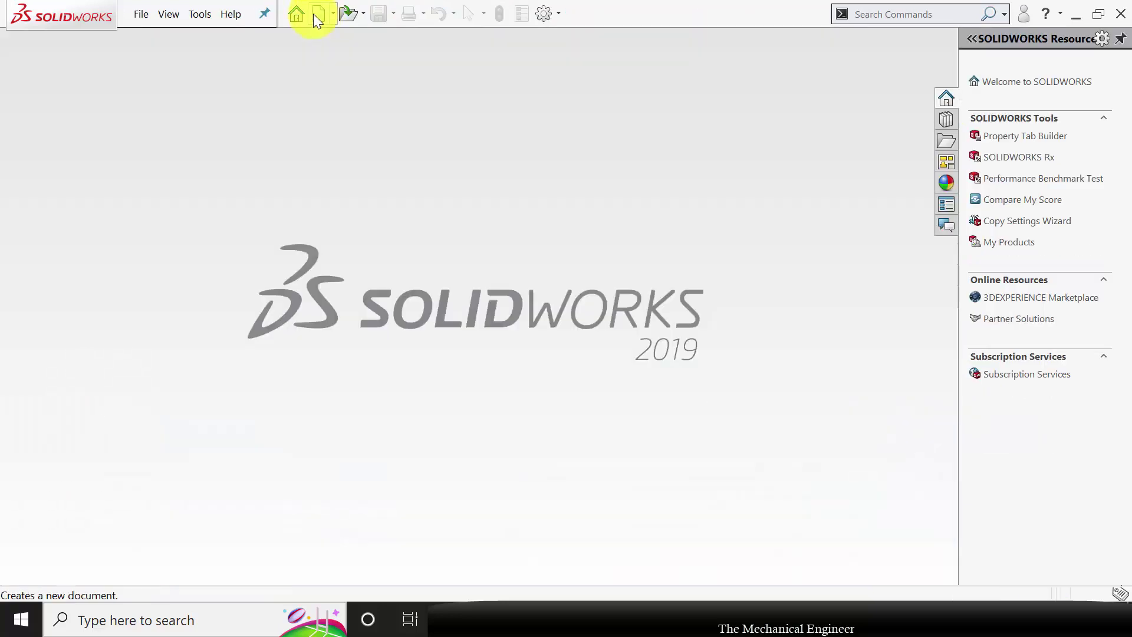
Start a new part and sketch a corner rectangle about 39 mm high from the origin on the Front Plane
left_click(316, 13)
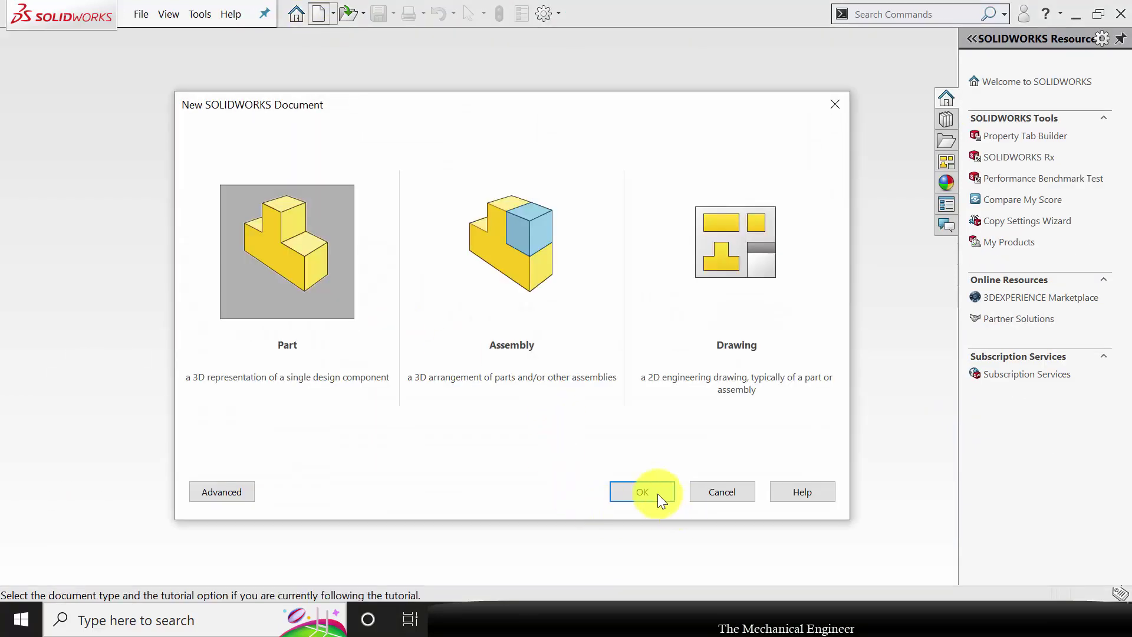
left_click(658, 493)
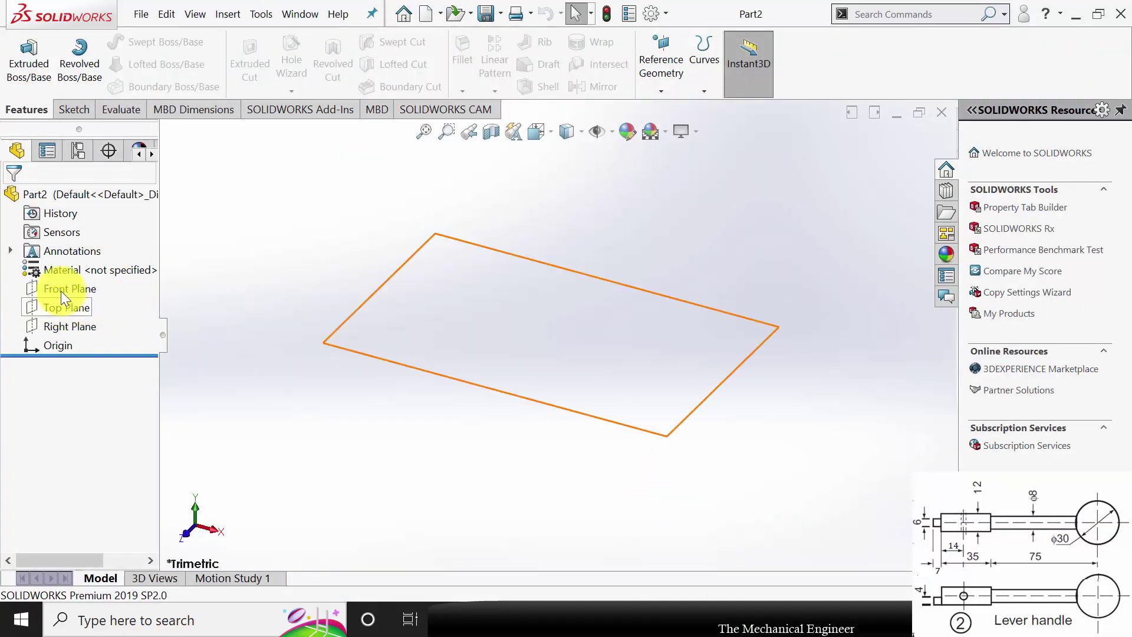
left_click(67, 284)
left_click(86, 263)
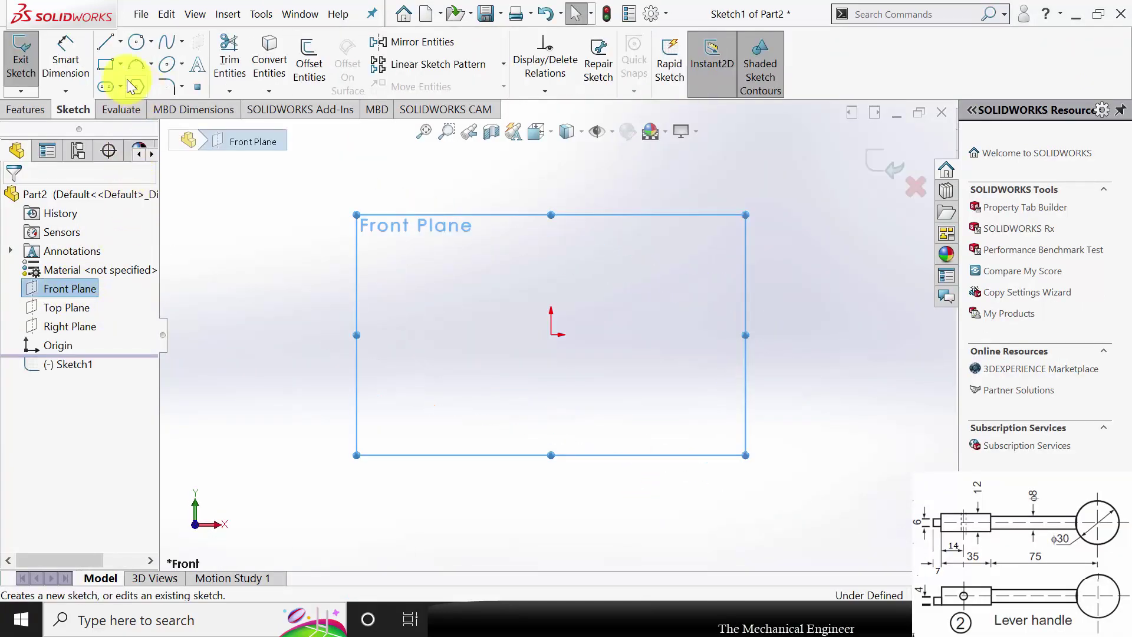
left_click(103, 65)
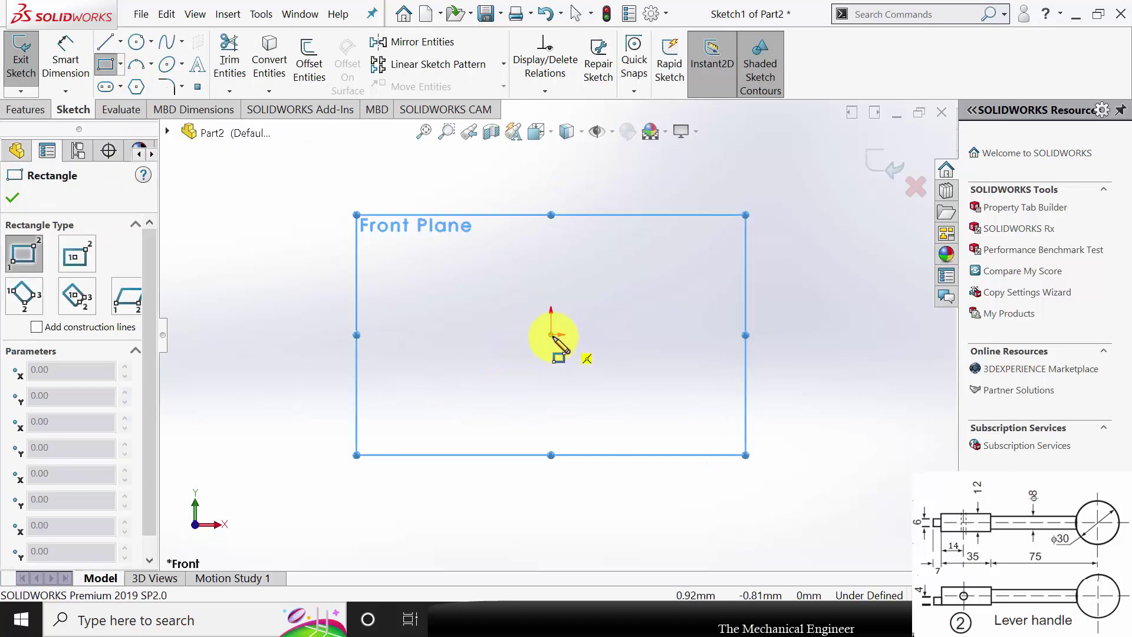
left_click_drag(552, 335, 756, 249)
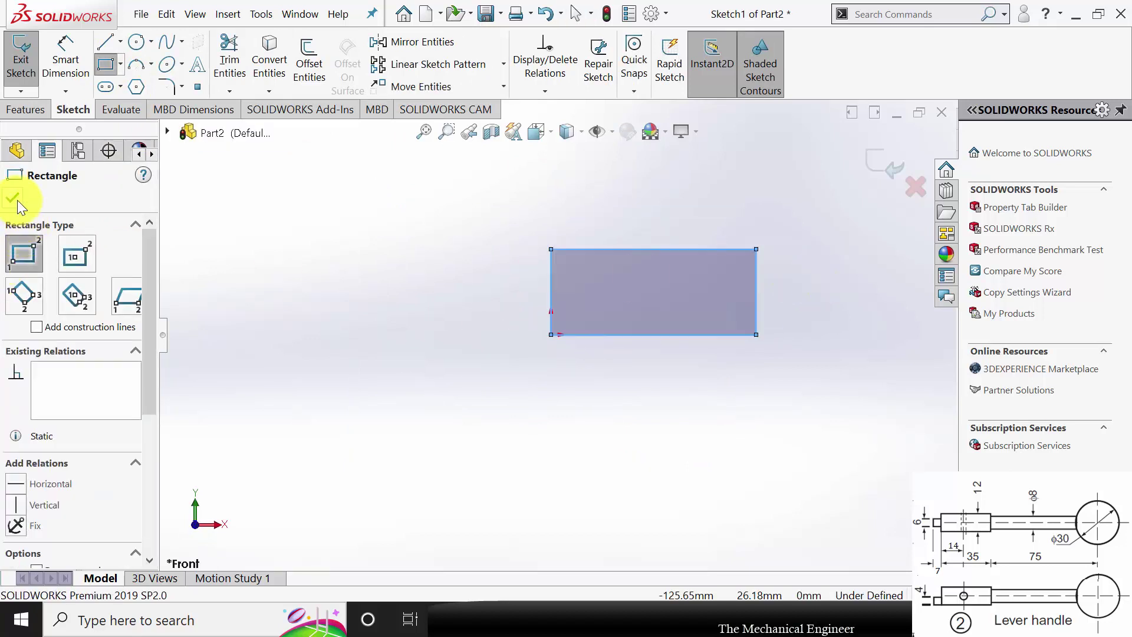
left_click(13, 198)
Dimension the rectangle as 12 mm high and 35 mm long
left_click(66, 59)
left_click(756, 280)
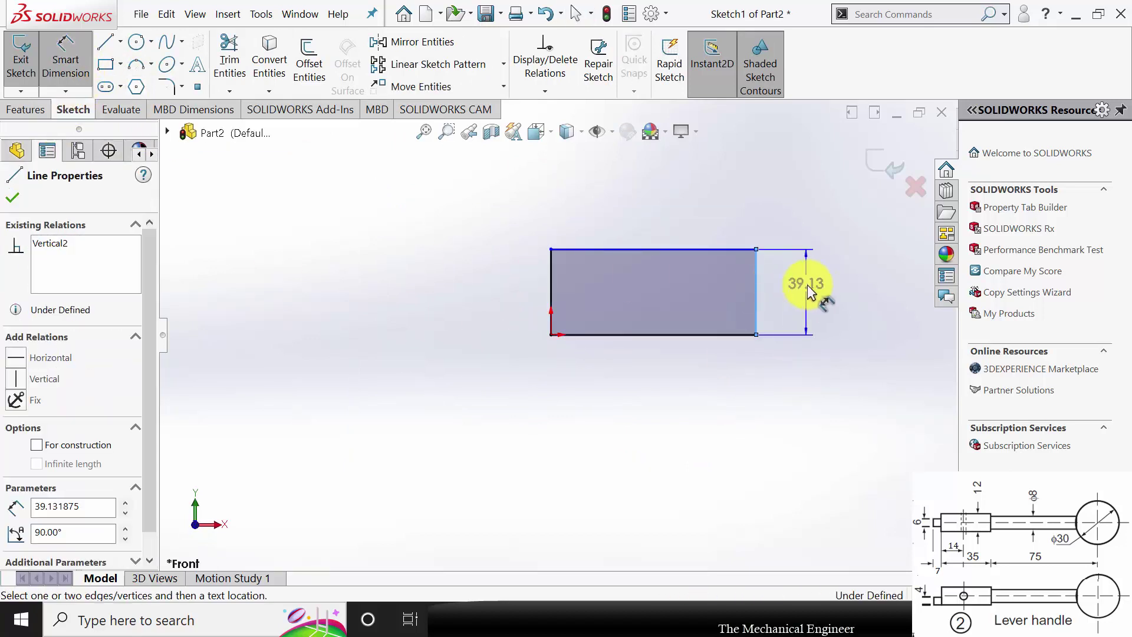
left_click(809, 285)
type("12")
key("Return")
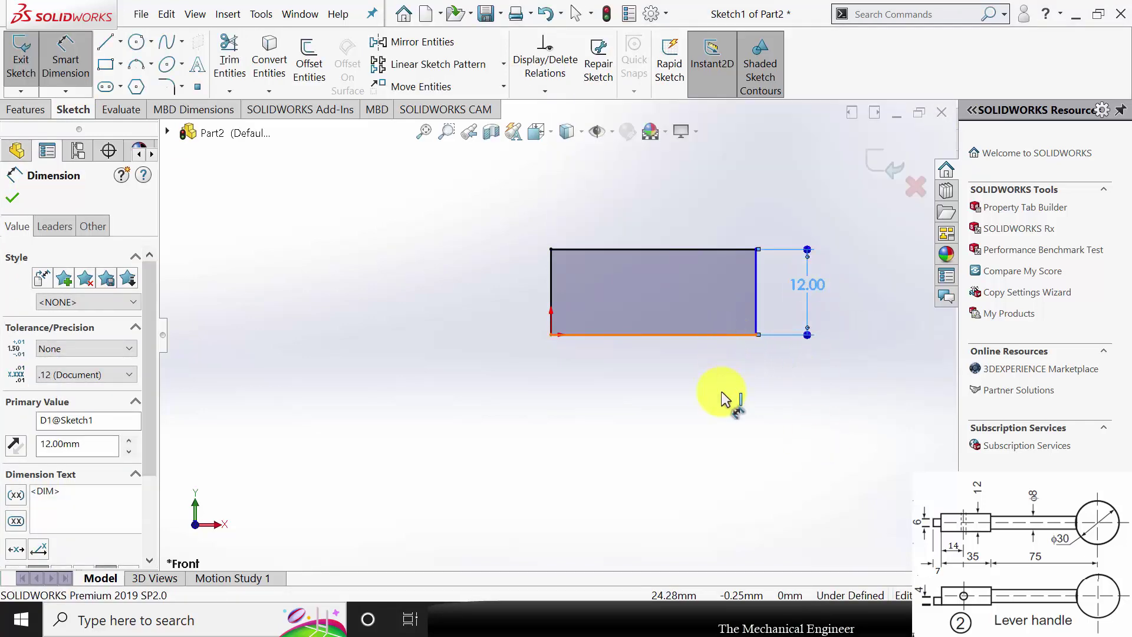
left_click(719, 334)
left_click(717, 407)
type("35")
key("Return")
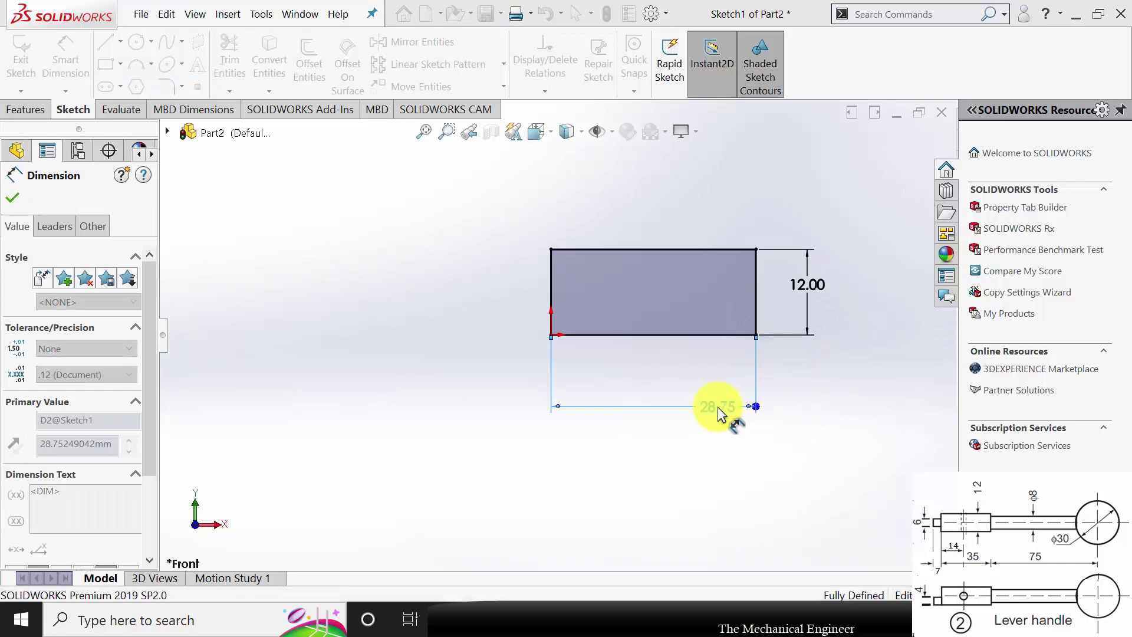
left_click(12, 198)
Extrude the rectangle 15 mm with a blind boss
left_click(35, 108)
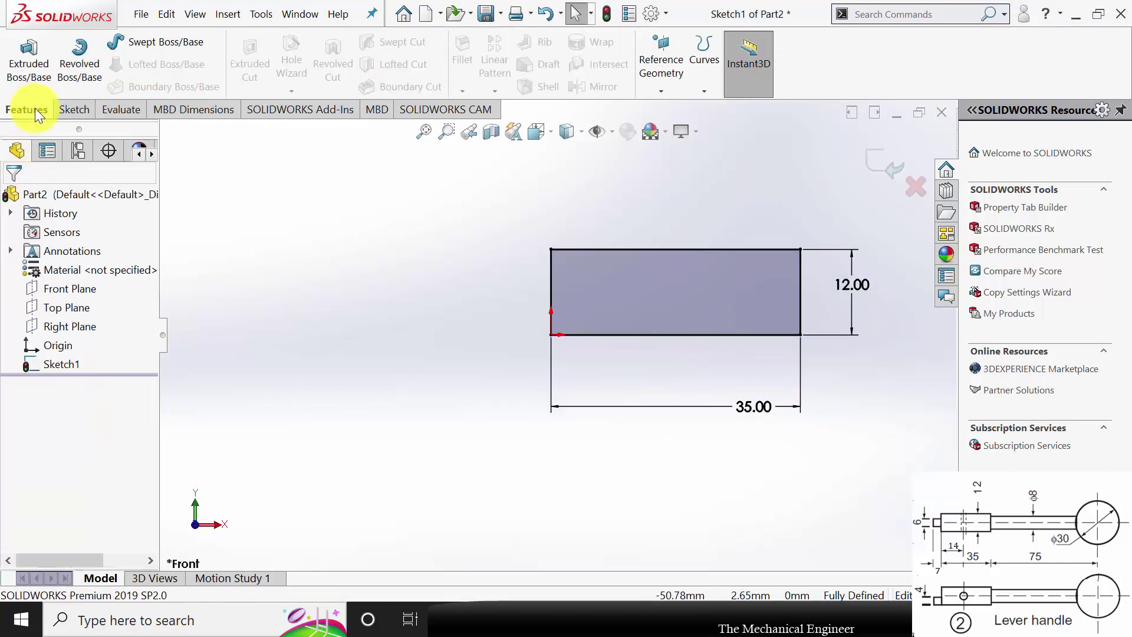
left_click(29, 66)
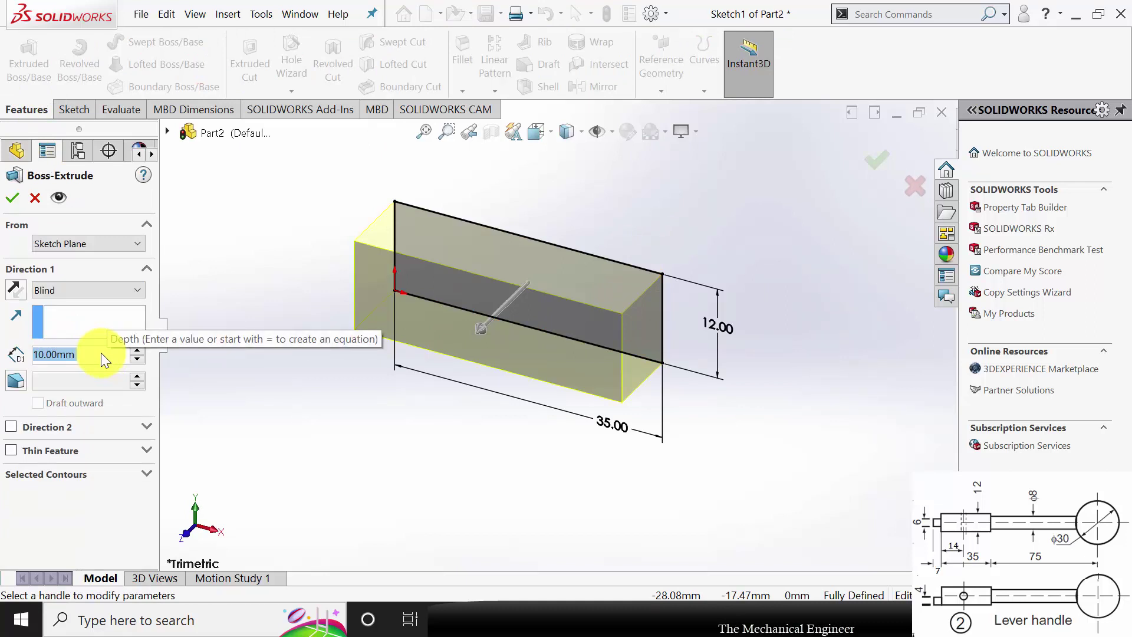
type("15")
key("Return")
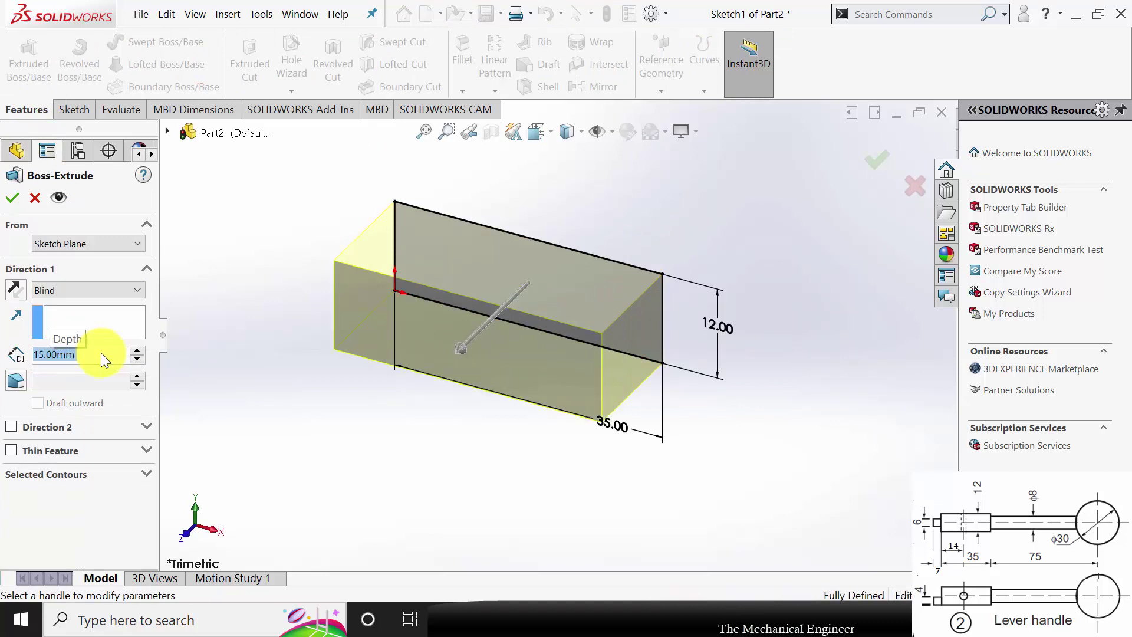
left_click(14, 198)
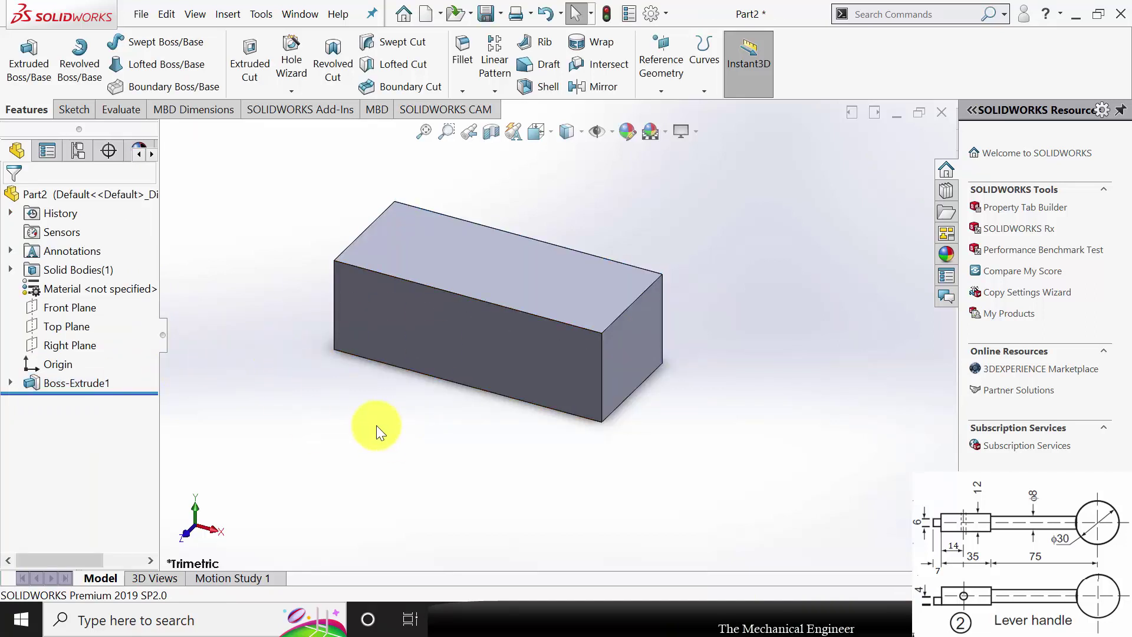
Sketch a rectangle about 4.3 by 4.3 mm on the block's front face plane, extending outward from its left end edge
middle_click_drag(434, 426, 460, 410)
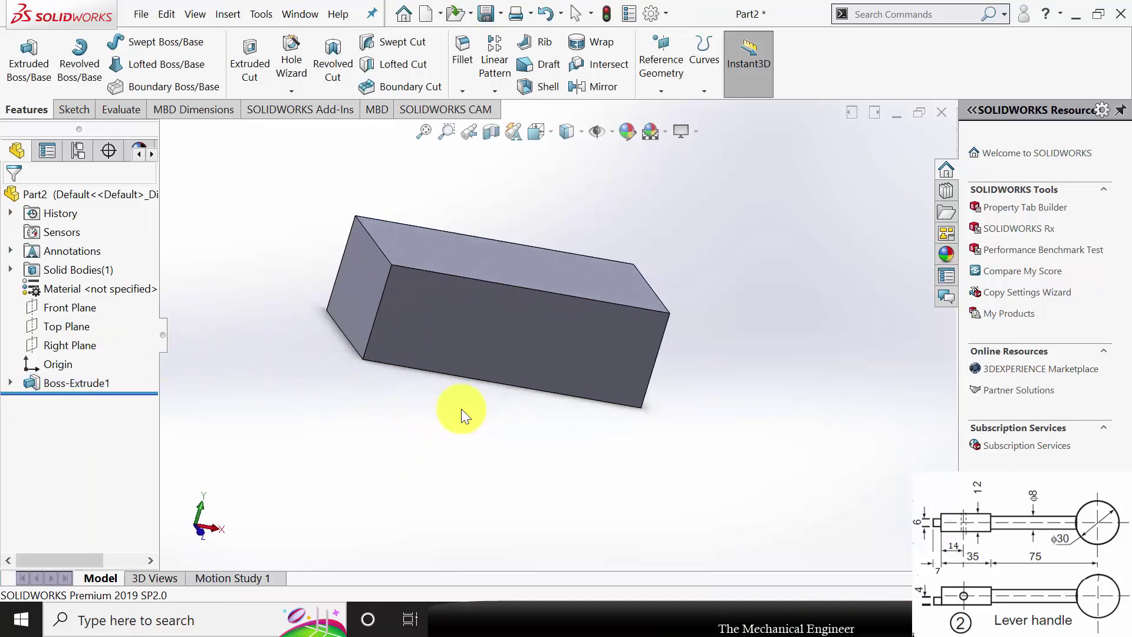
left_click(415, 327)
left_click(477, 292)
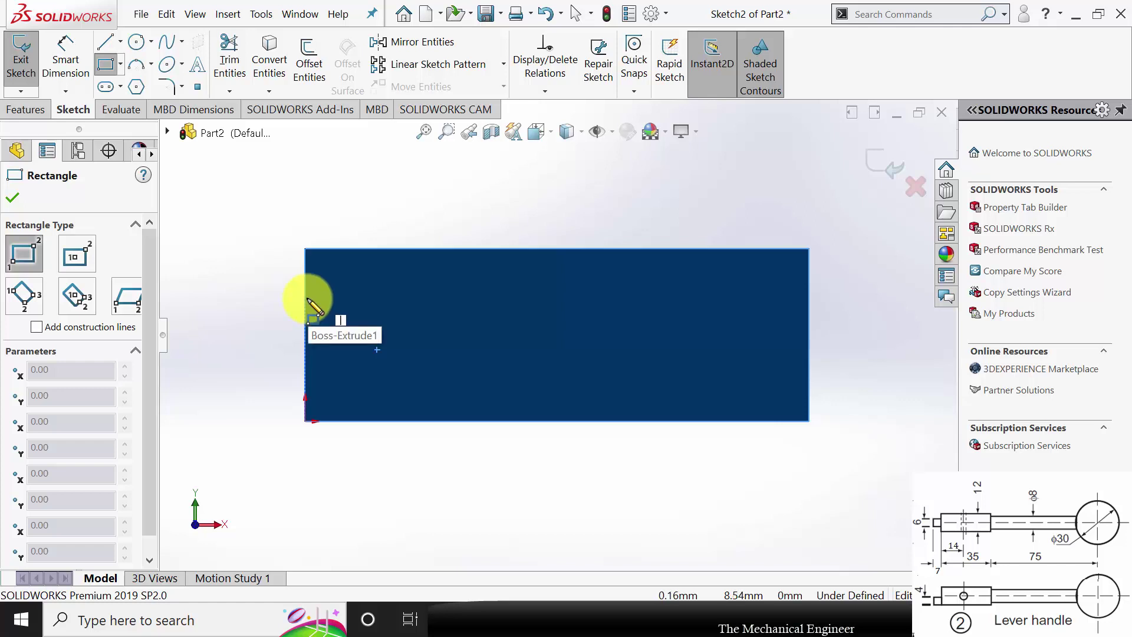
mouse_move(305, 298)
left_mouse_down()
mouse_move(303, 342)
mouse_move(260, 369)
mouse_move(243, 360)
left_mouse_up()
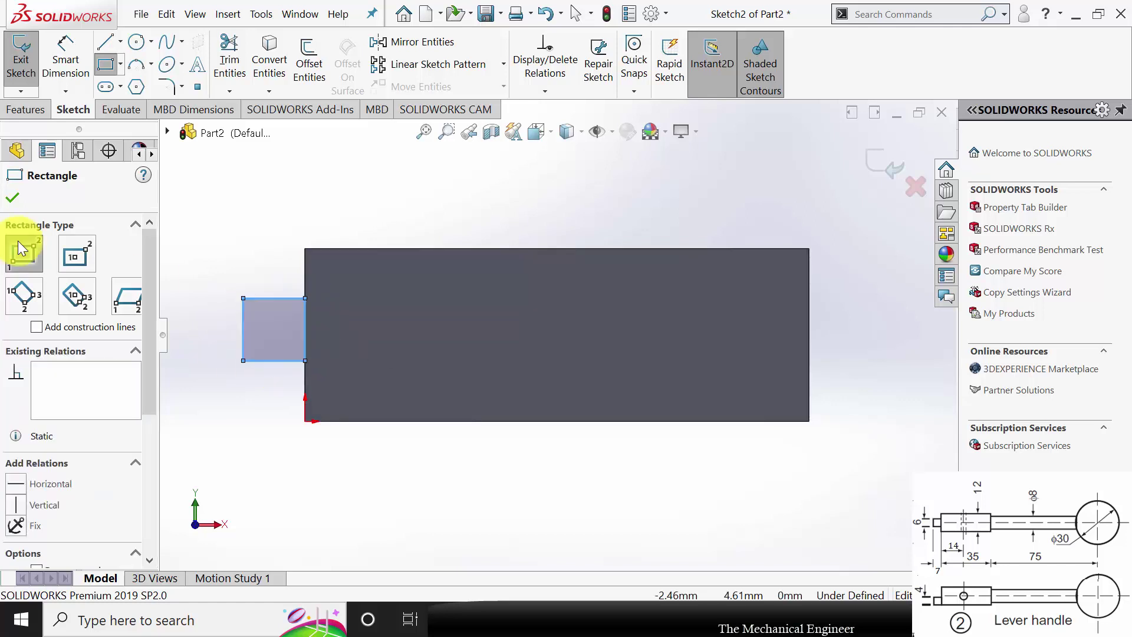
left_click(11, 202)
Dimension the small rectangle's height as 6 mm
left_click(63, 47)
left_click(243, 325)
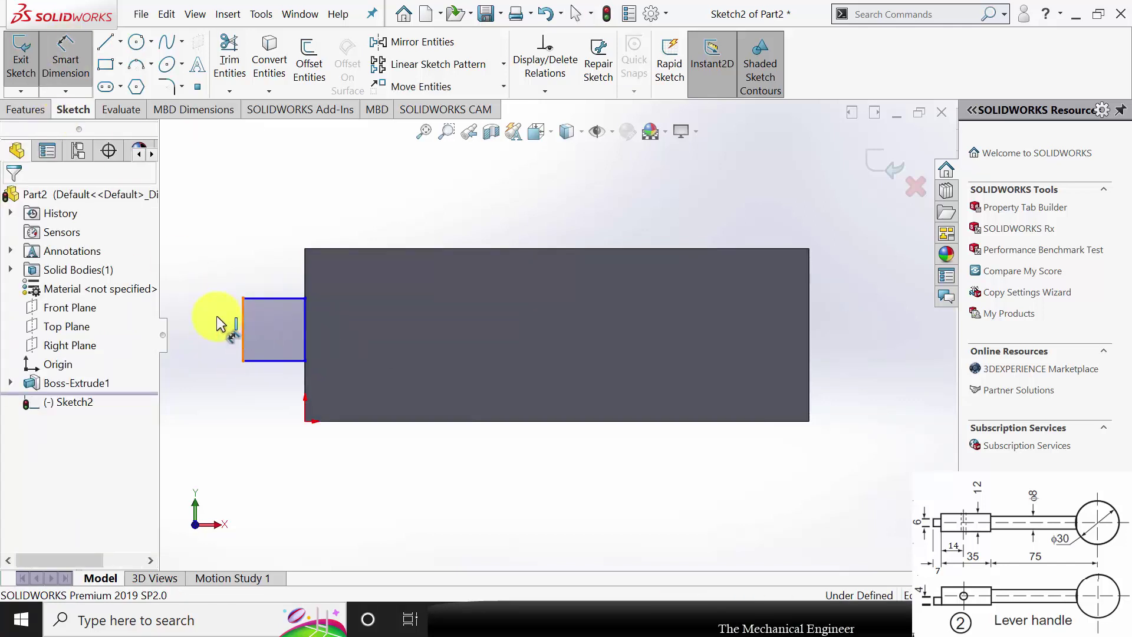
left_click(212, 317)
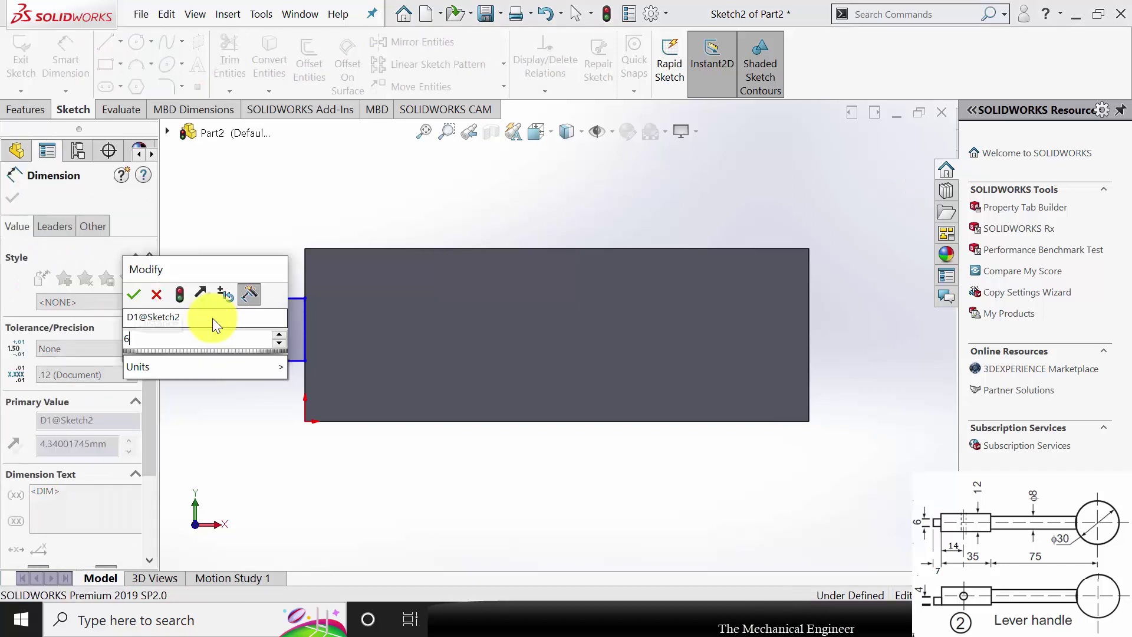
type("6")
key("Return")
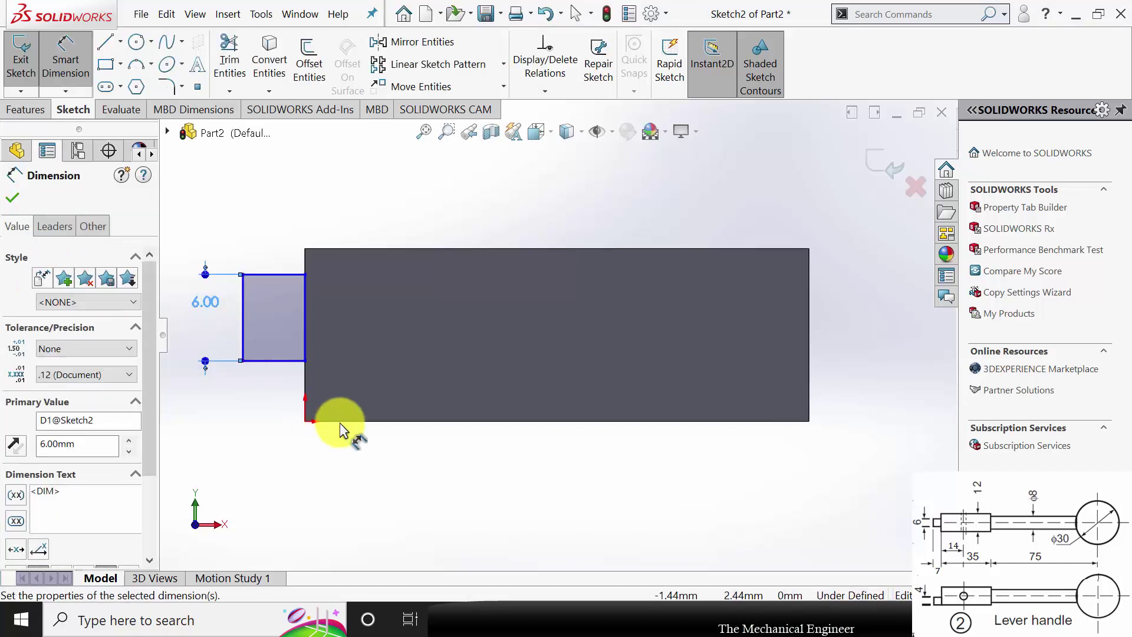
left_click(279, 361)
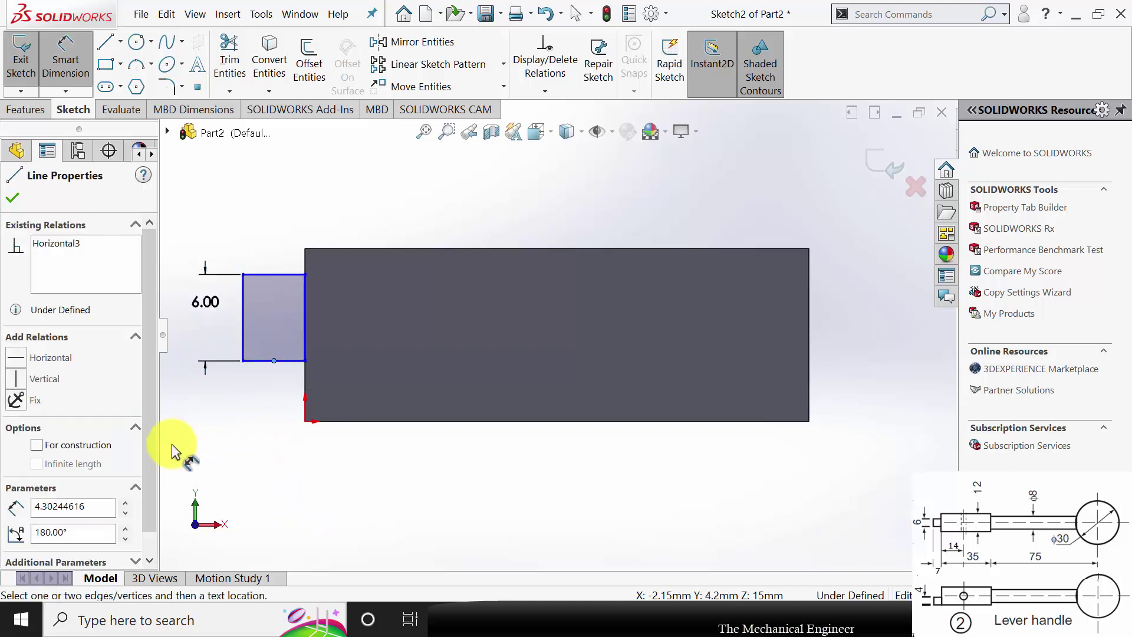
left_click(258, 430)
left_click(275, 360)
left_click(277, 363)
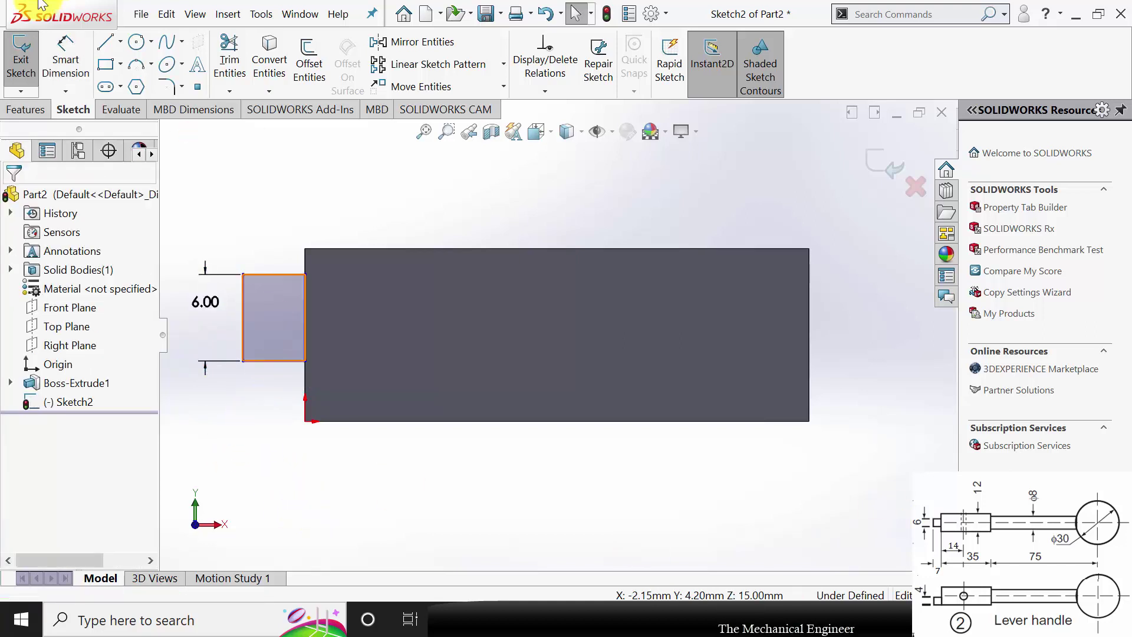
Dimension the small rectangle's horizontal length as 7 mm, checking the value against the lever handle drawing
left_click(61, 65)
left_click(60, 65)
left_click(256, 361)
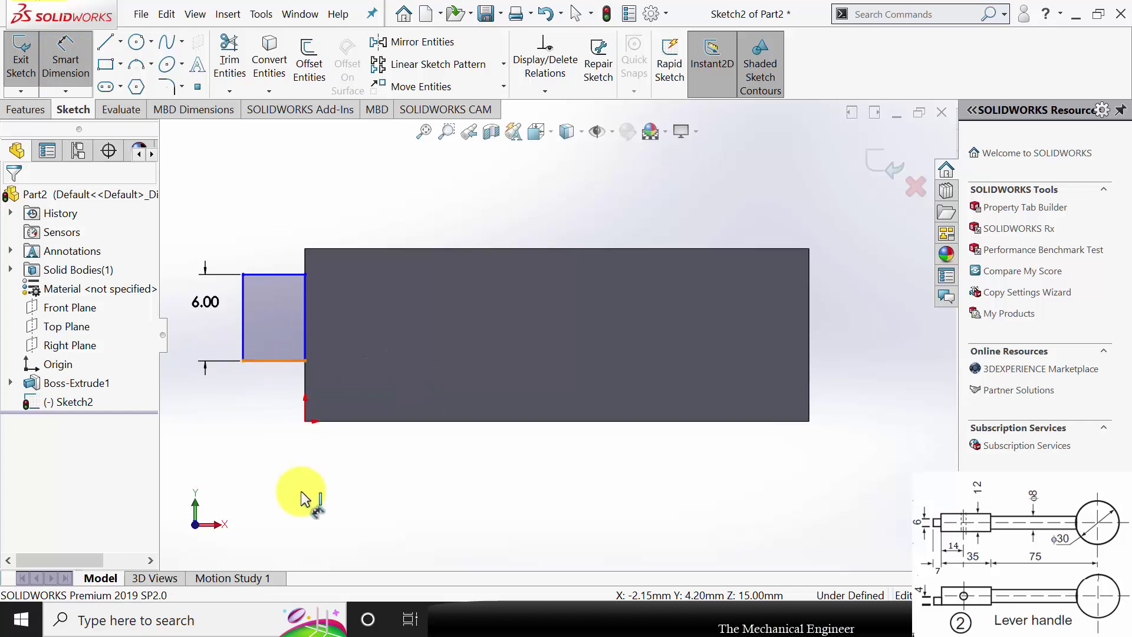
left_click(306, 472)
key("alt+Tab")
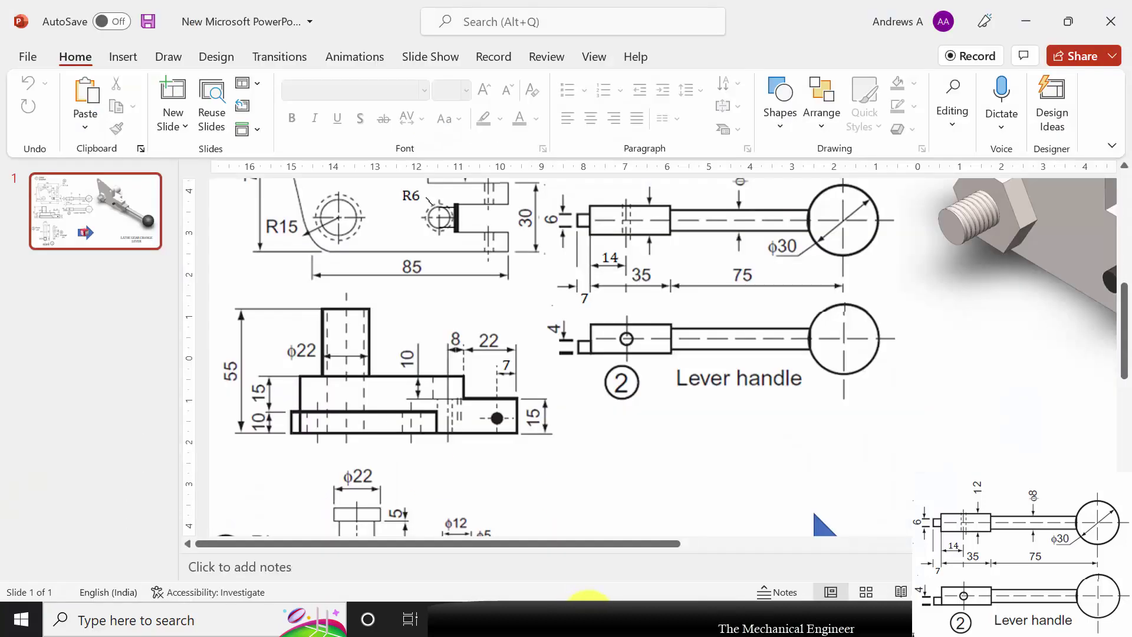
key("alt+Tab")
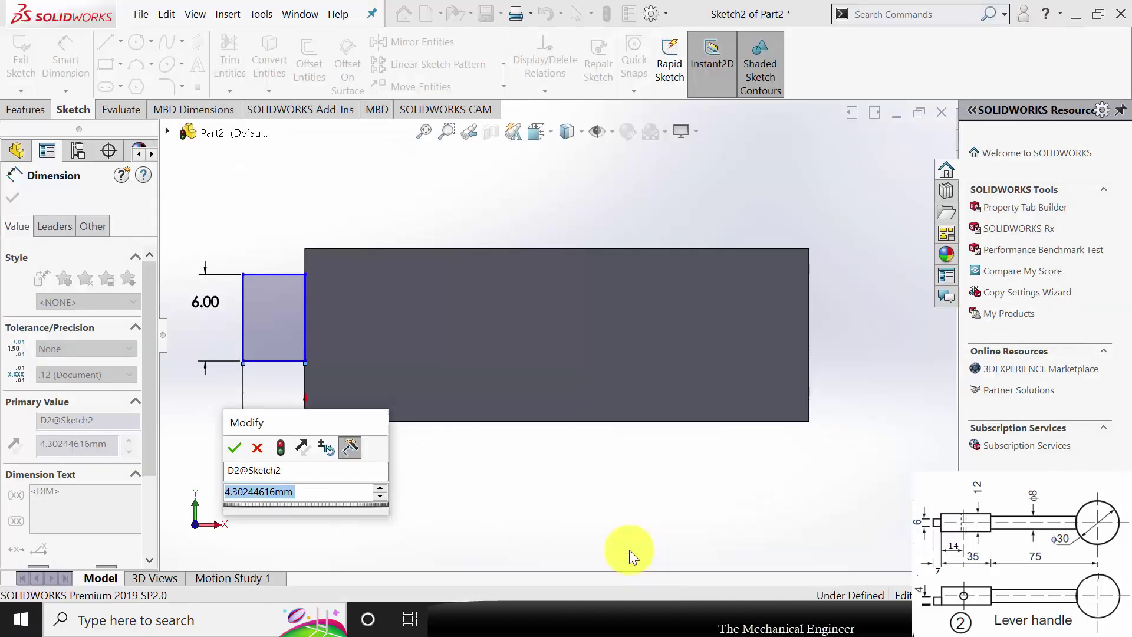
type("7")
key("Return")
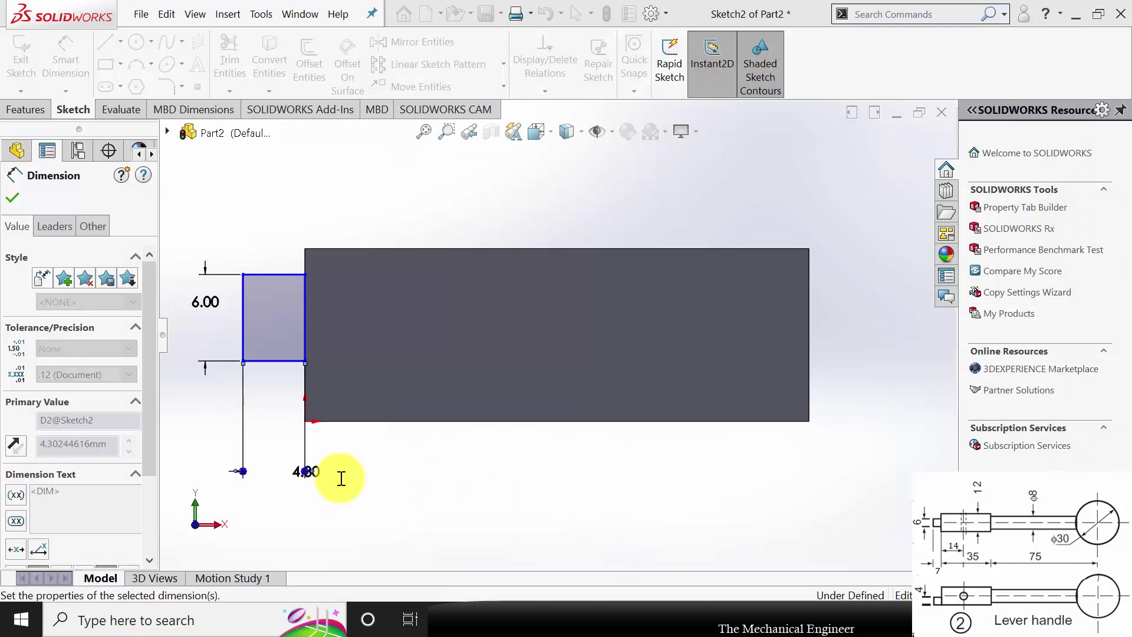
left_click(13, 199)
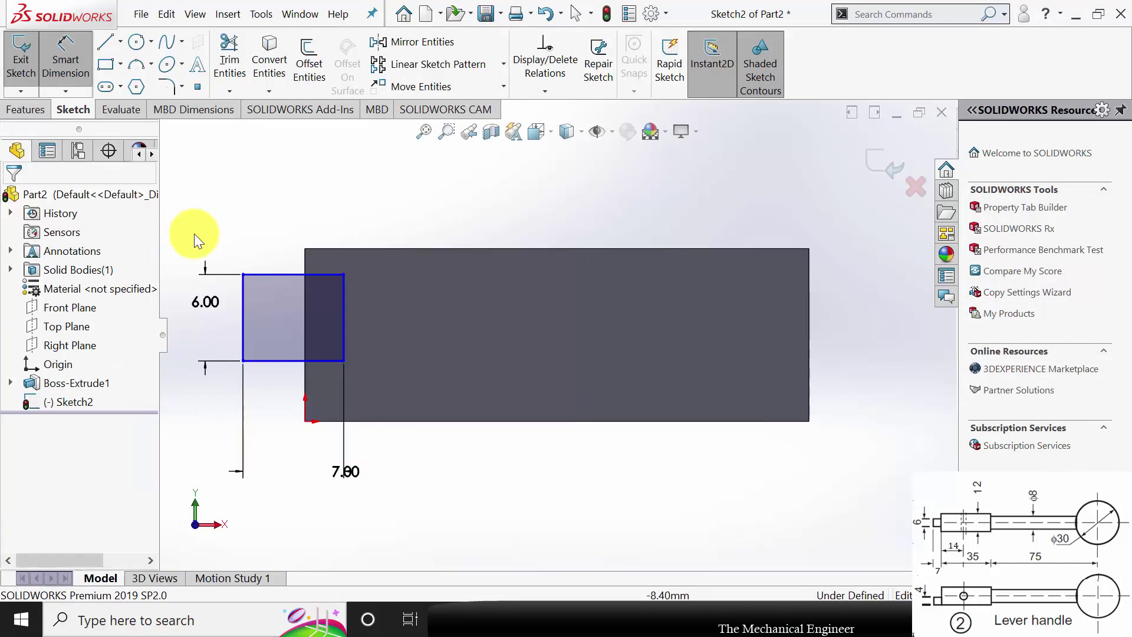
Make the small rectangle's inner vertical line collinear with the block's adjoining end edge
left_click(303, 384)
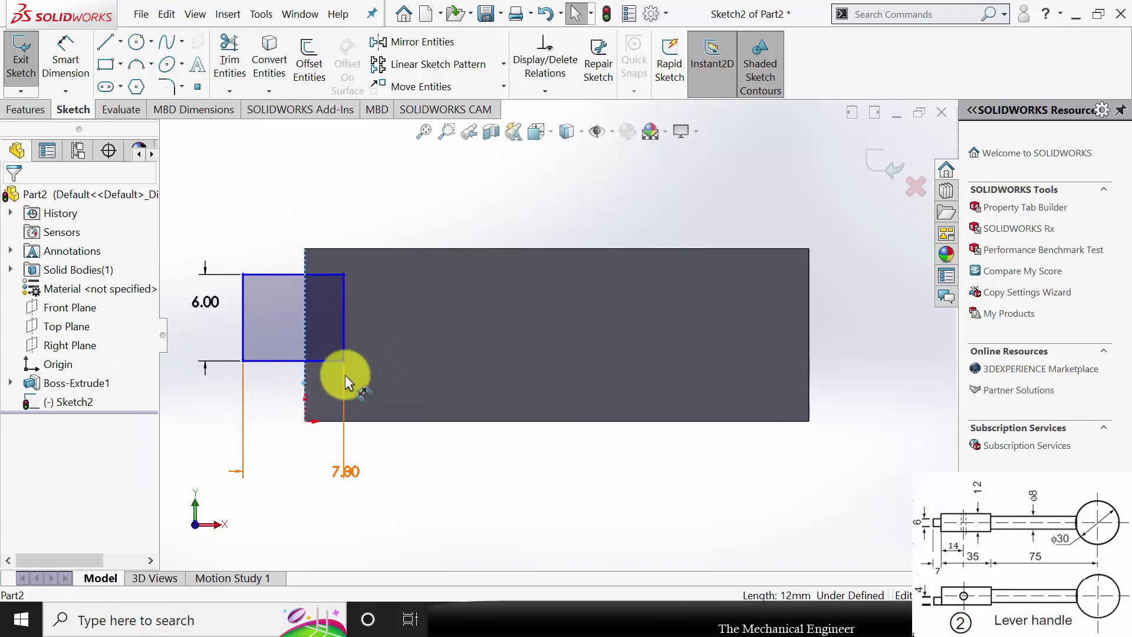
left_click(346, 334, "ctrl")
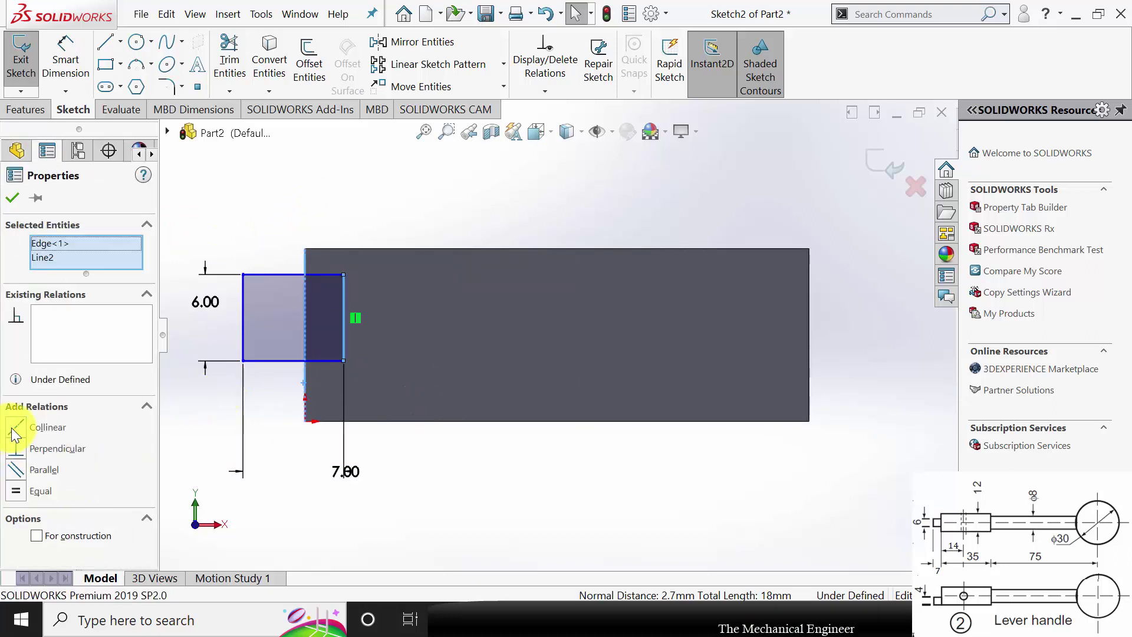
left_click(22, 426)
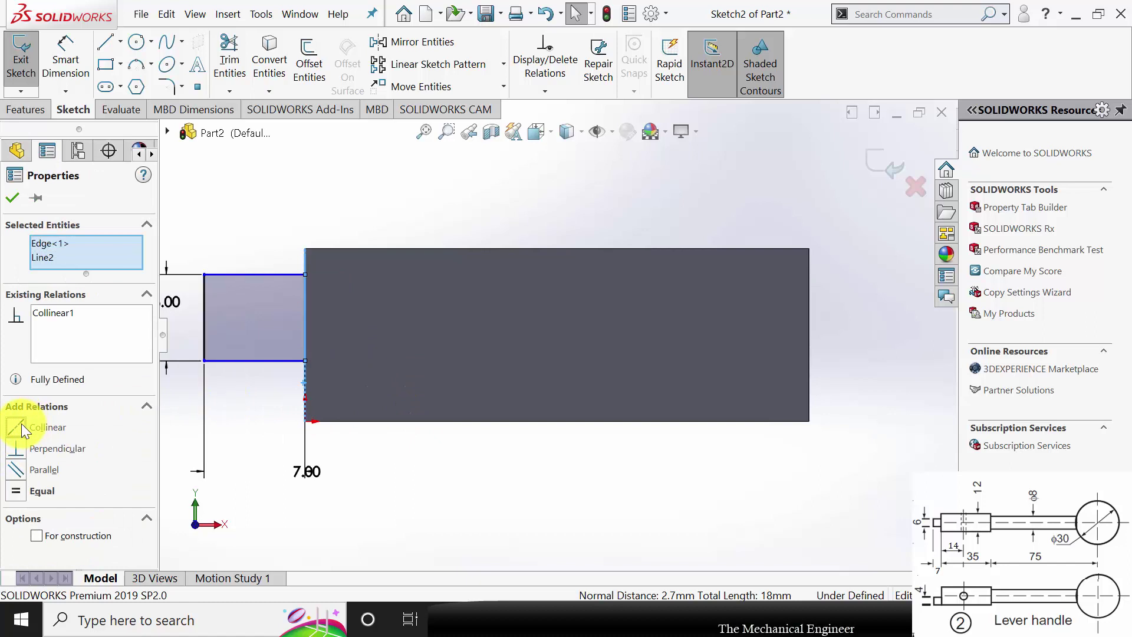
left_click(14, 198)
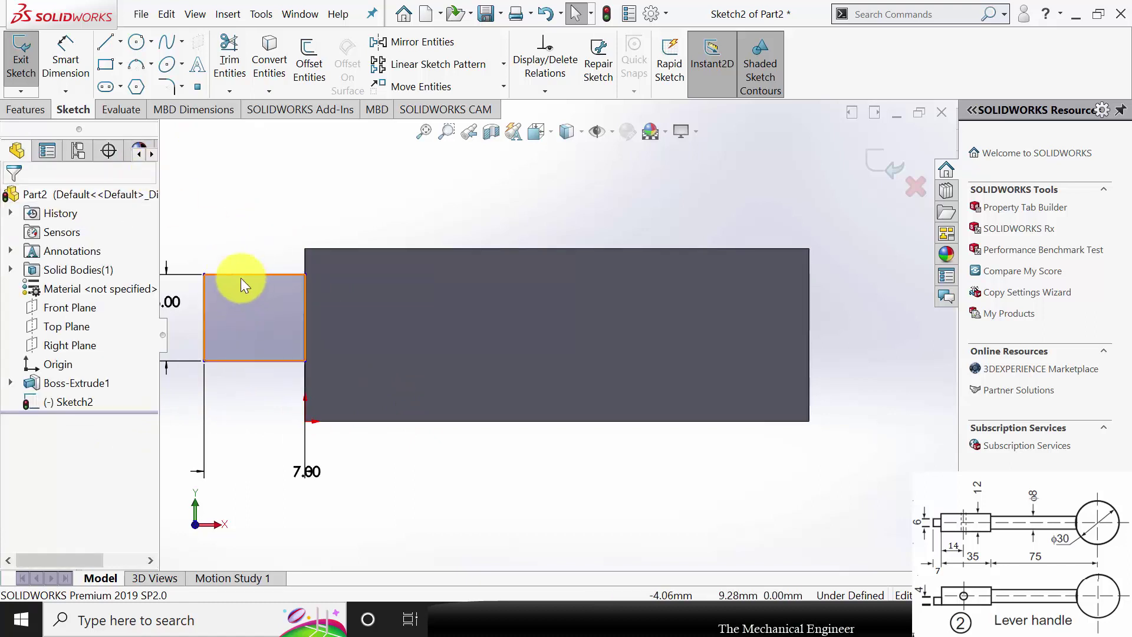
Add a horizontal relation between the midpoints of the small rectangle's outer line and the block's far end edge
key("f")
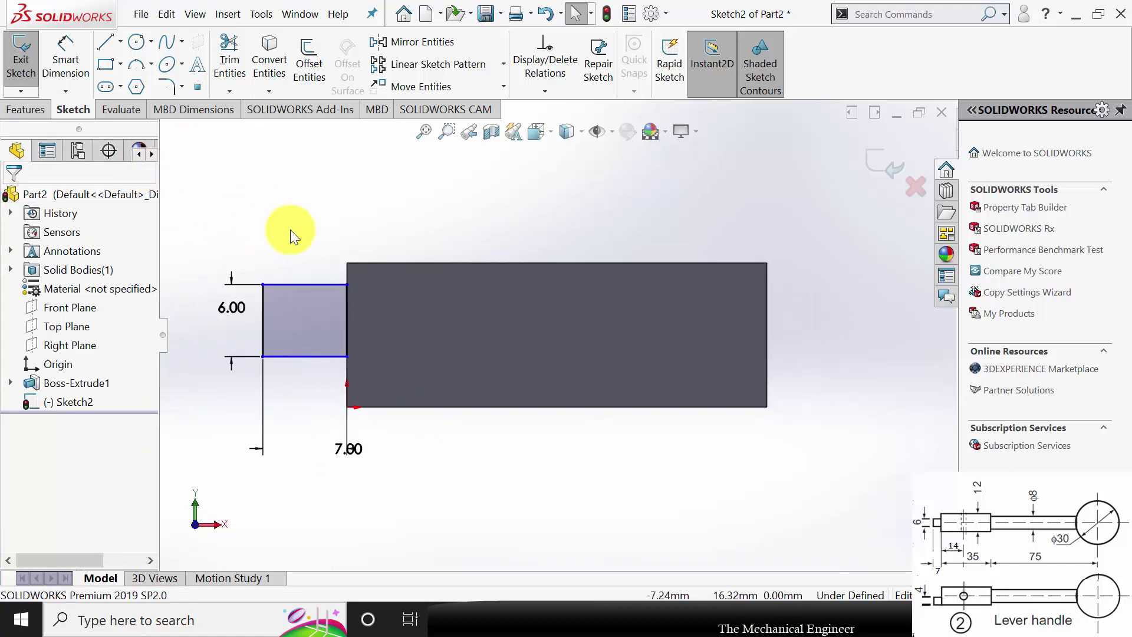
left_click(263, 319)
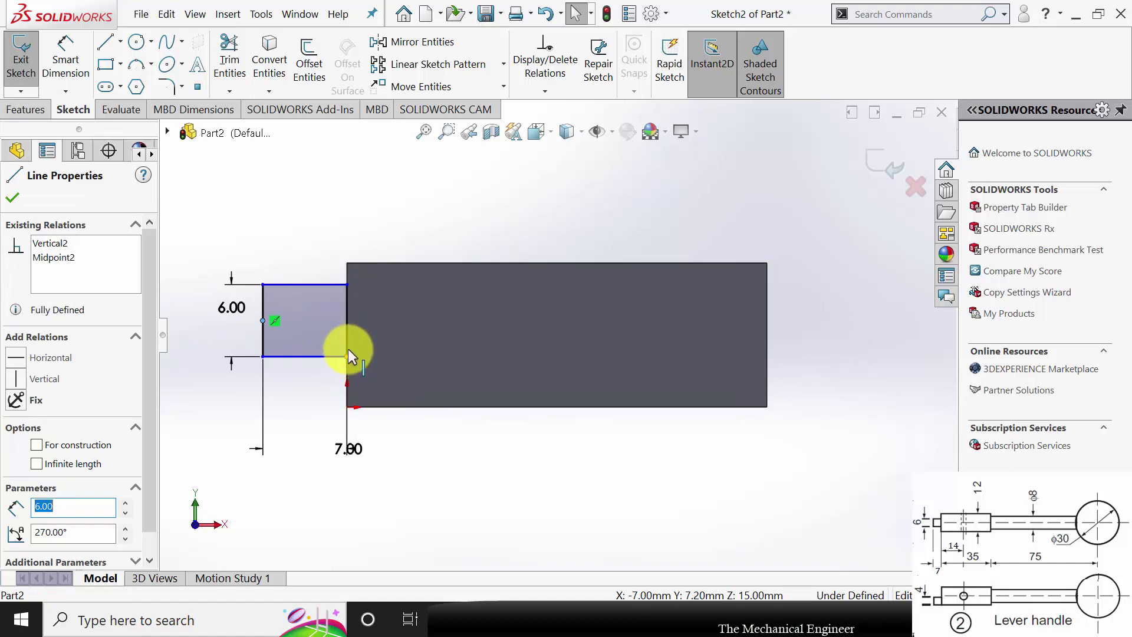
left_click(766, 333, "ctrl")
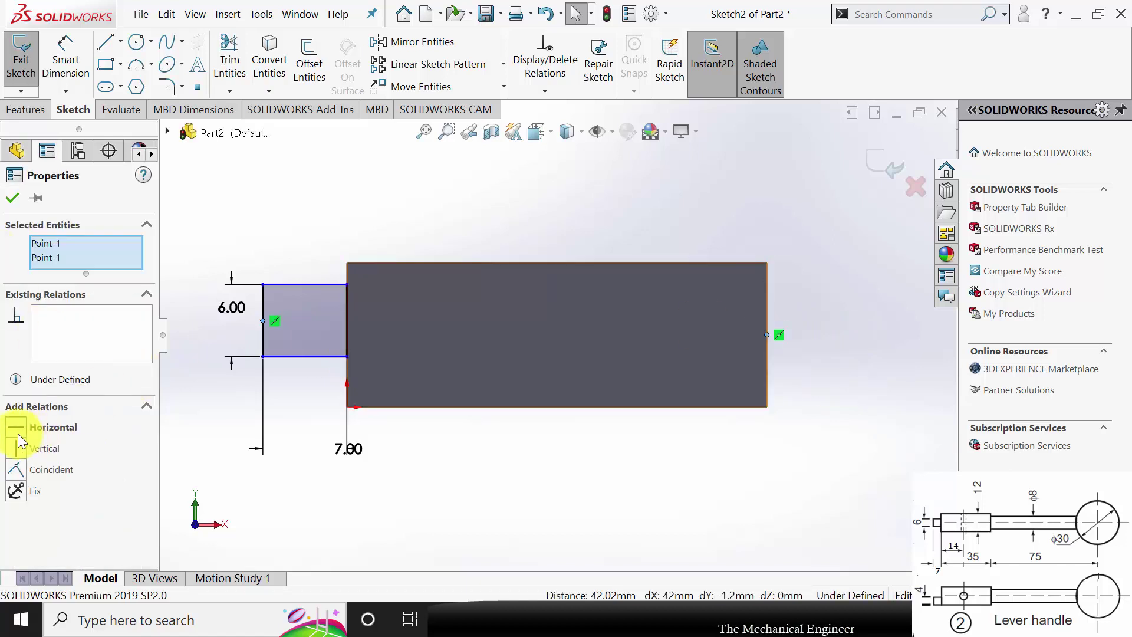
left_click(20, 430)
left_click(277, 235)
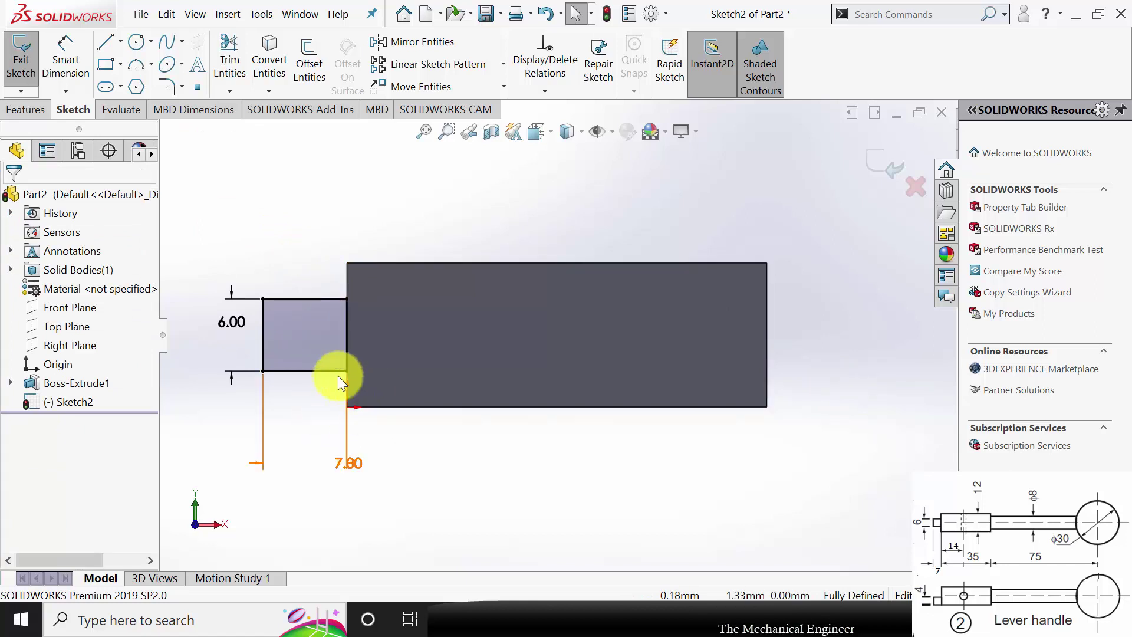
Extrude the small rectangle as a 4 mm blind boss in the reversed direction, merged with the block
left_click(40, 112)
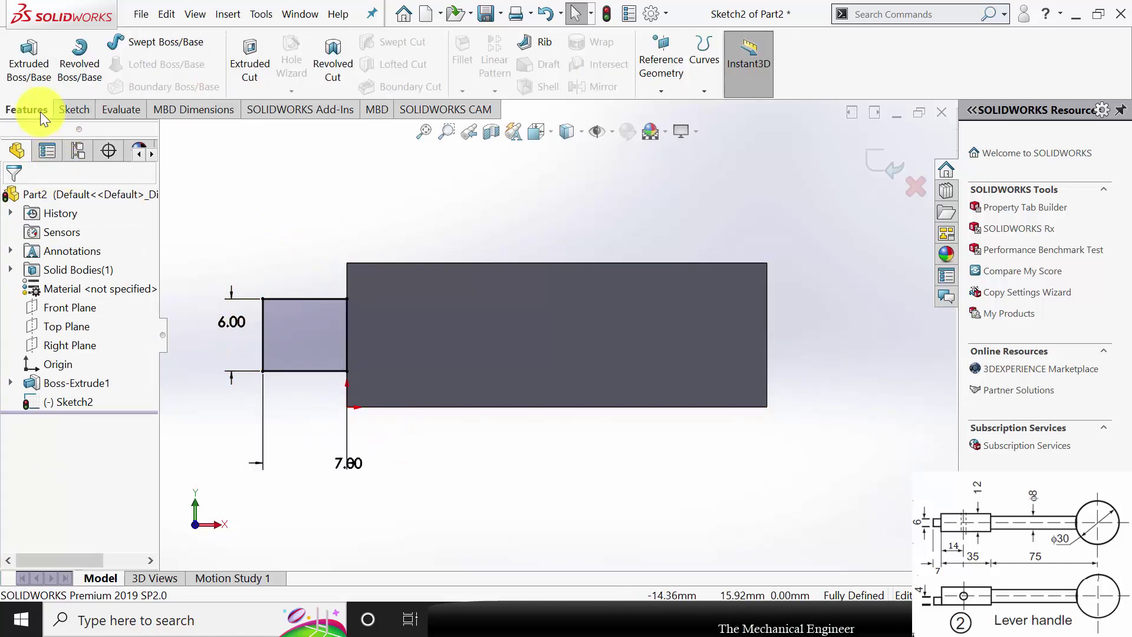
left_click(41, 79)
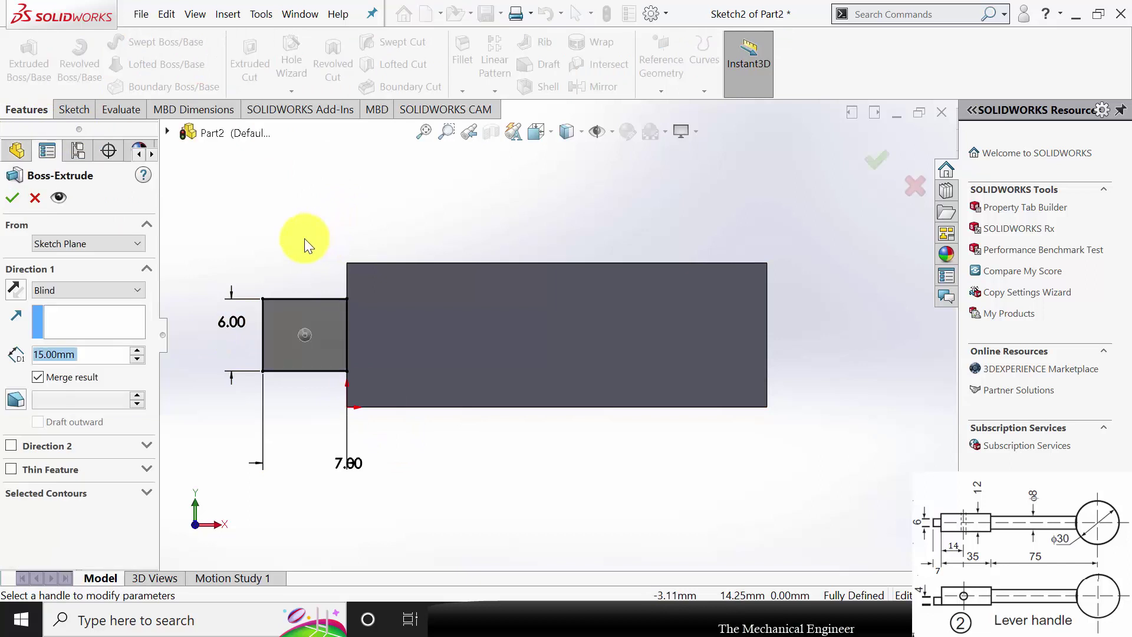
left_click(17, 288)
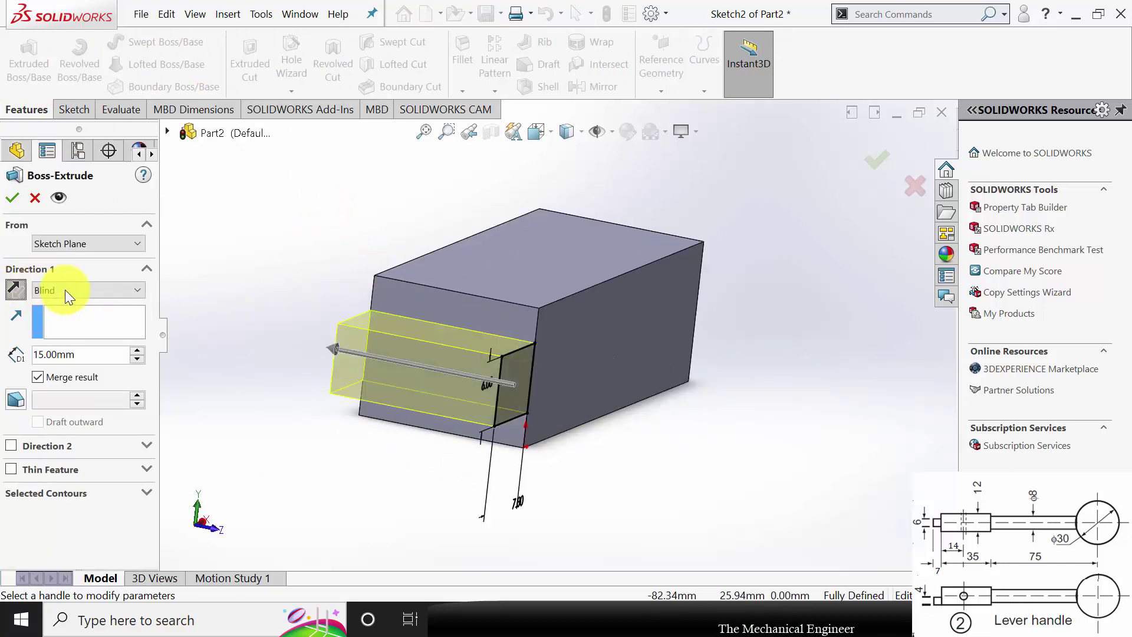
double_click(88, 354)
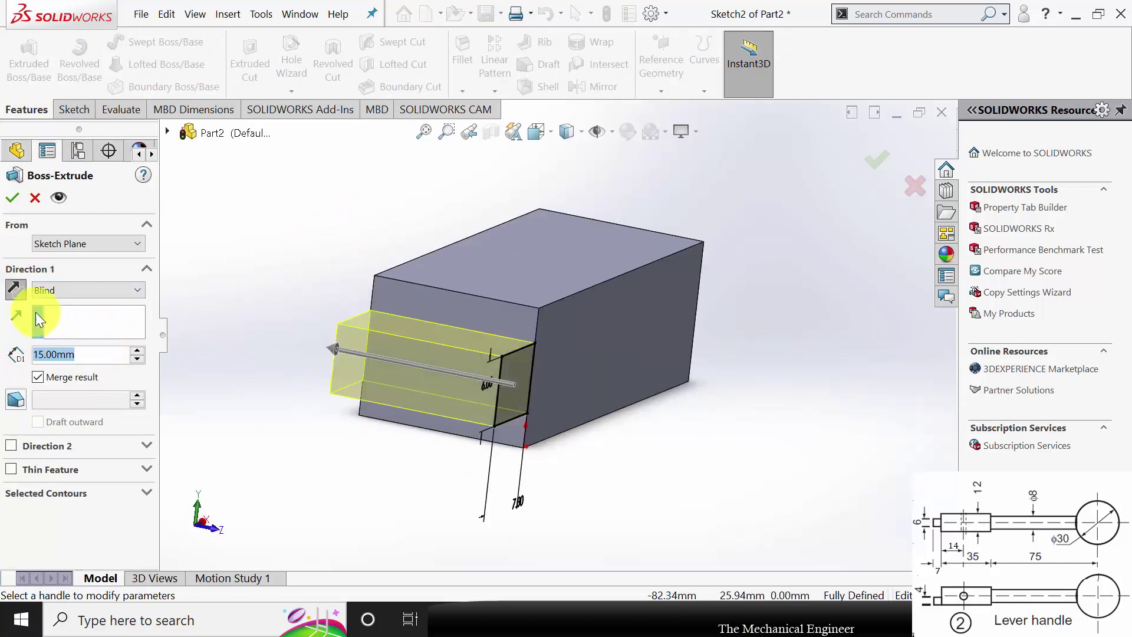
type("4")
key("Return")
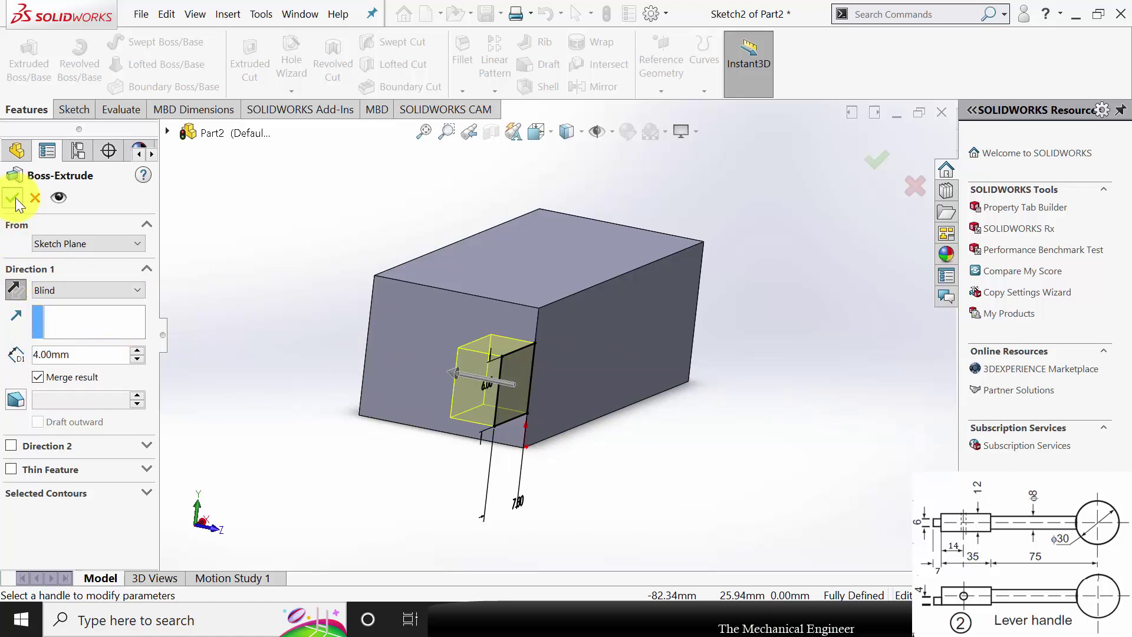
left_click(12, 197)
Sketch a circle on the block's top face, centred about 11.3 mm from the tab end and 7 mm from the back edge
middle_click_drag(750, 463, 710, 509)
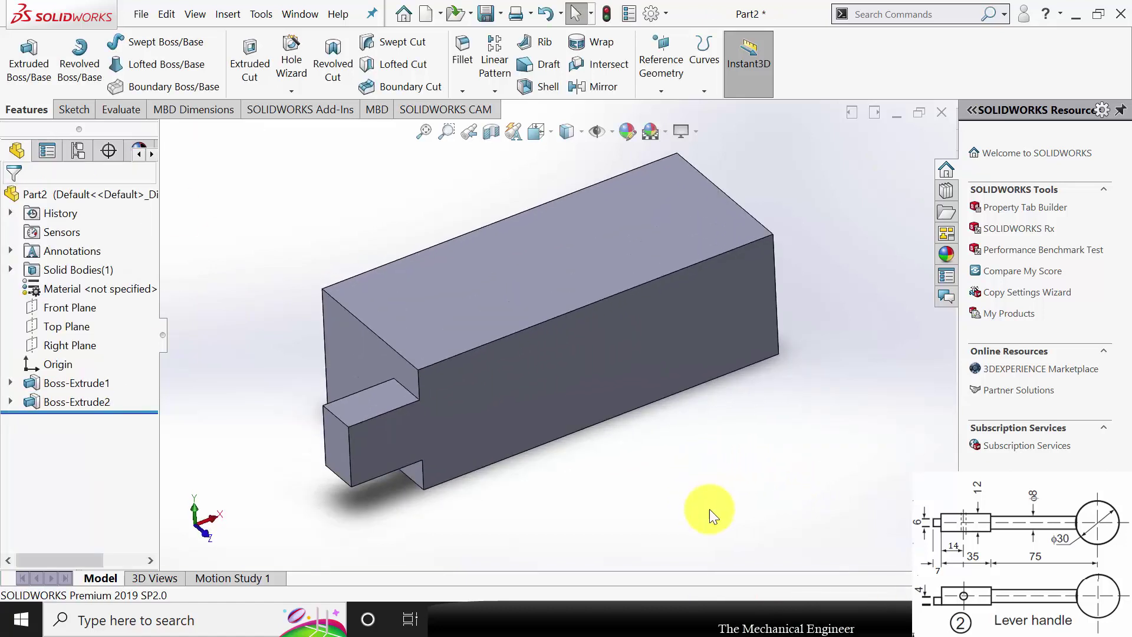
left_click(575, 265)
left_click(634, 230)
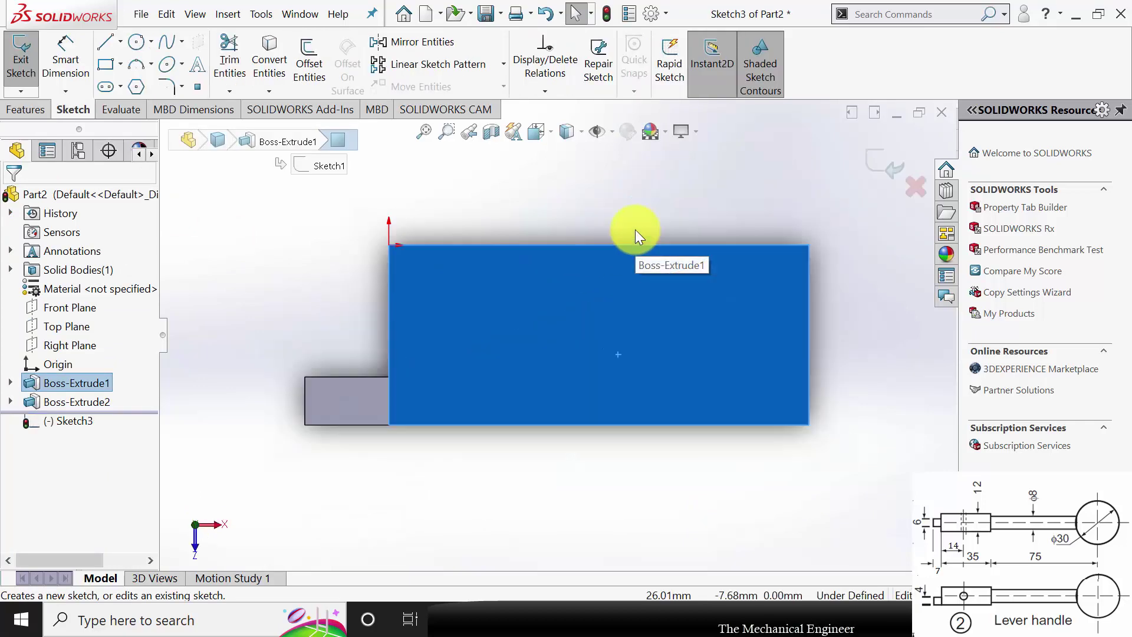
left_click(137, 41)
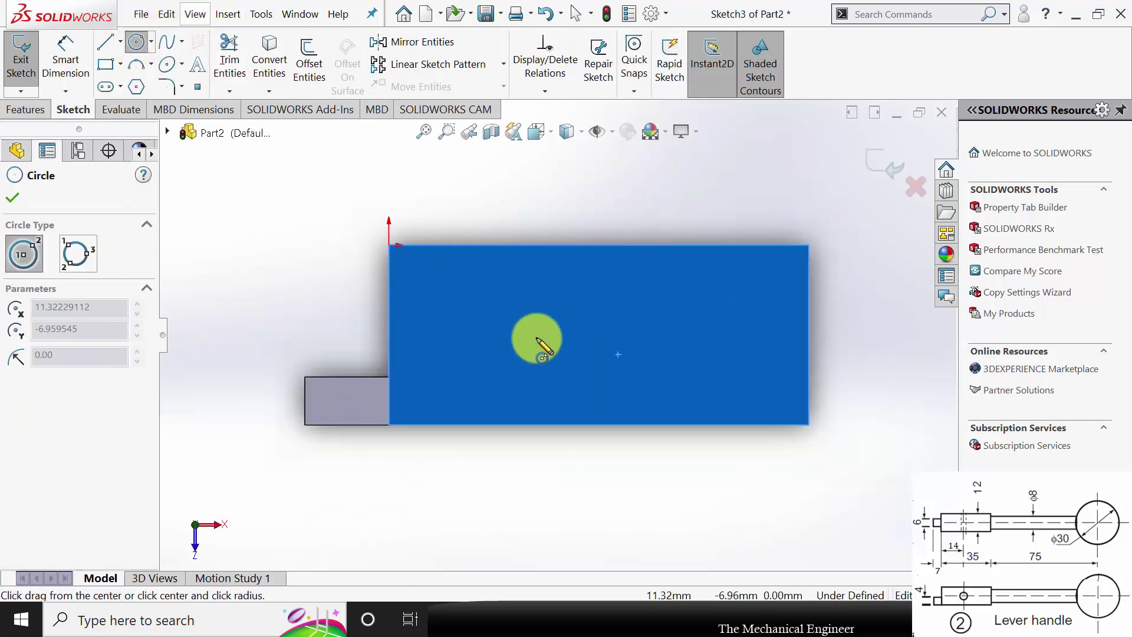
left_click_drag(537, 339, 551, 359)
left_click(13, 198)
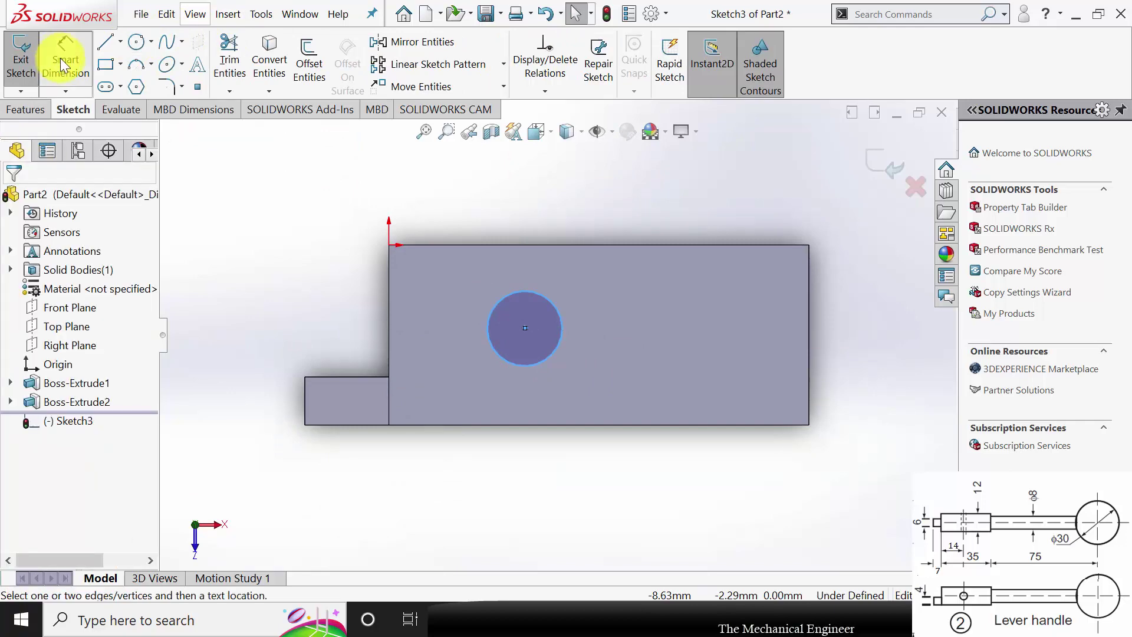
Dimension the sketched circle on the block's large face to a diameter of 4 mm
left_click(64, 59)
left_click(548, 355)
left_click(592, 216)
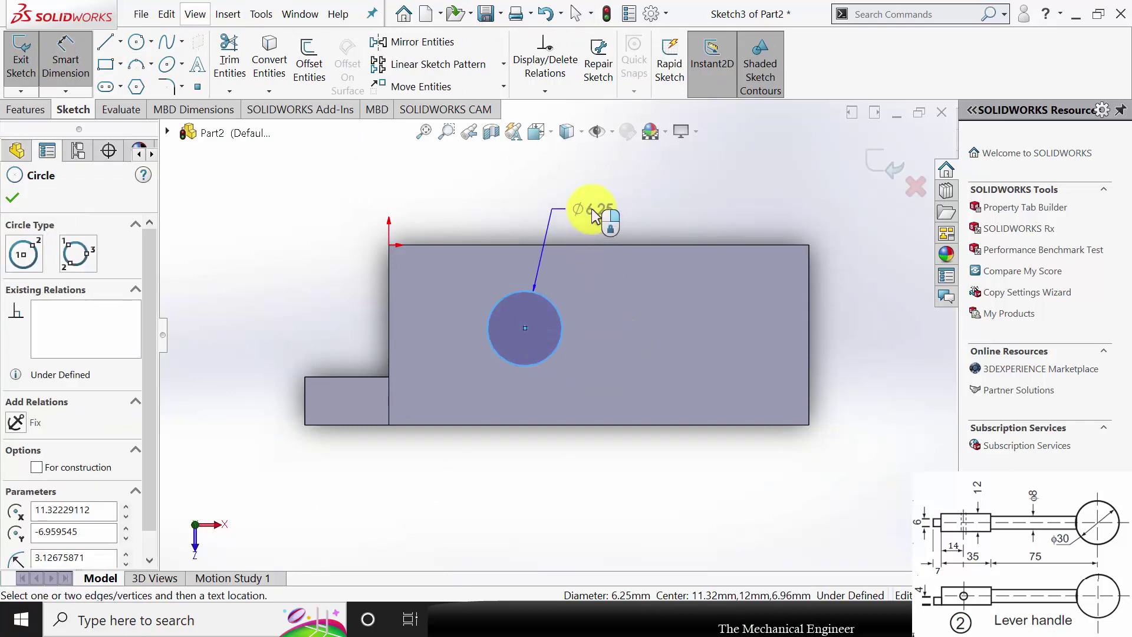
type("4")
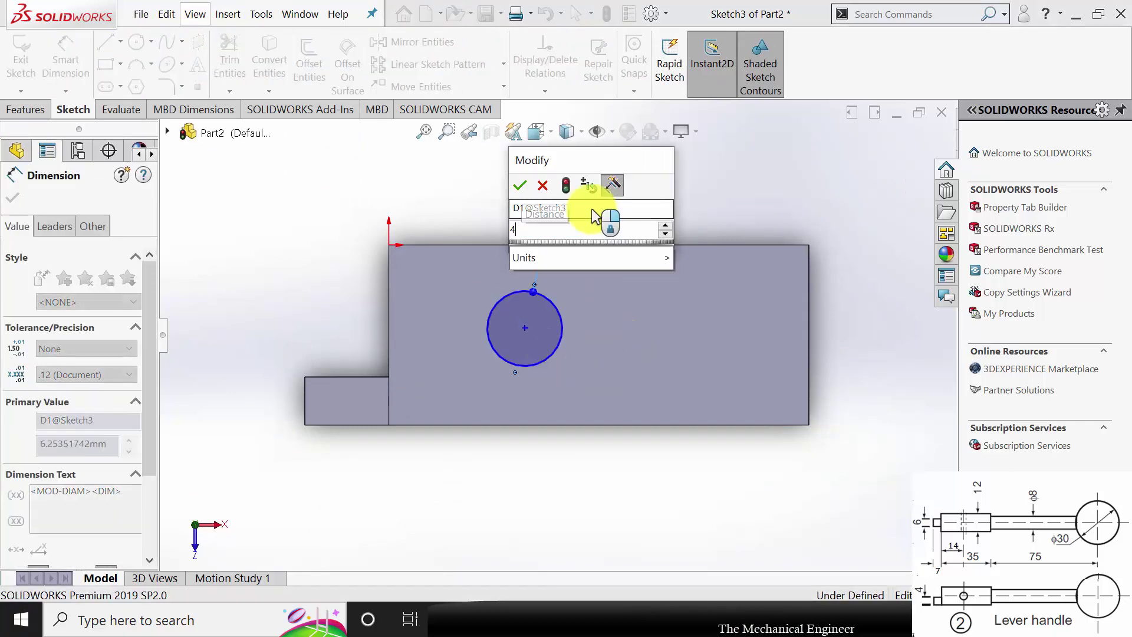
key("Return")
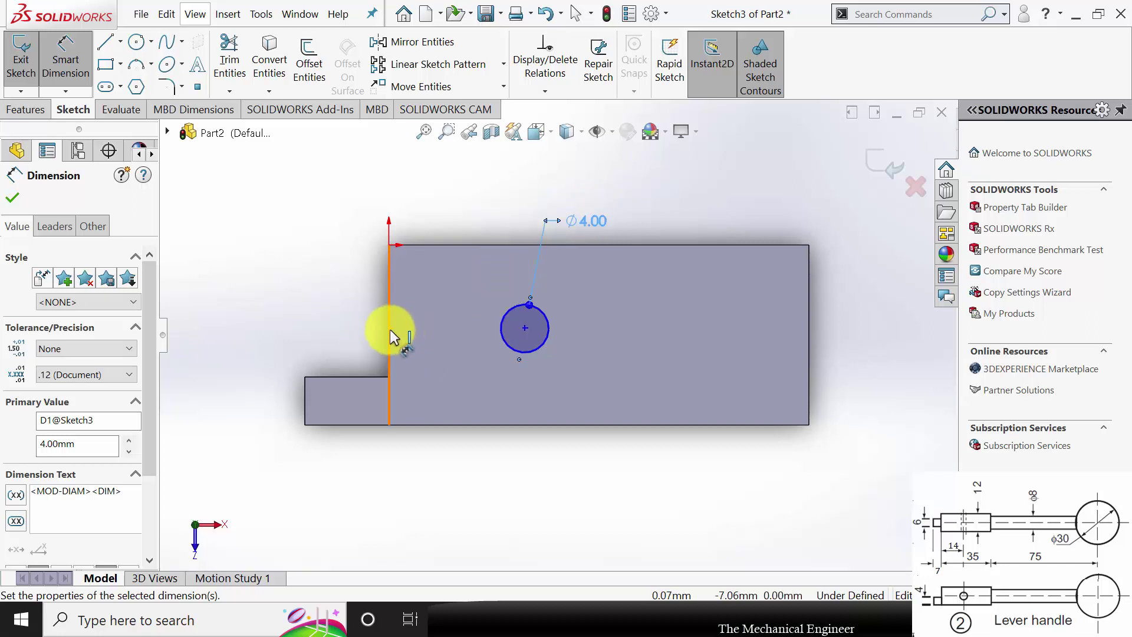
Dimension the 4 mm circle's centre 14 mm from the block's short edge beside the small tab
left_click(390, 331)
left_click(524, 330)
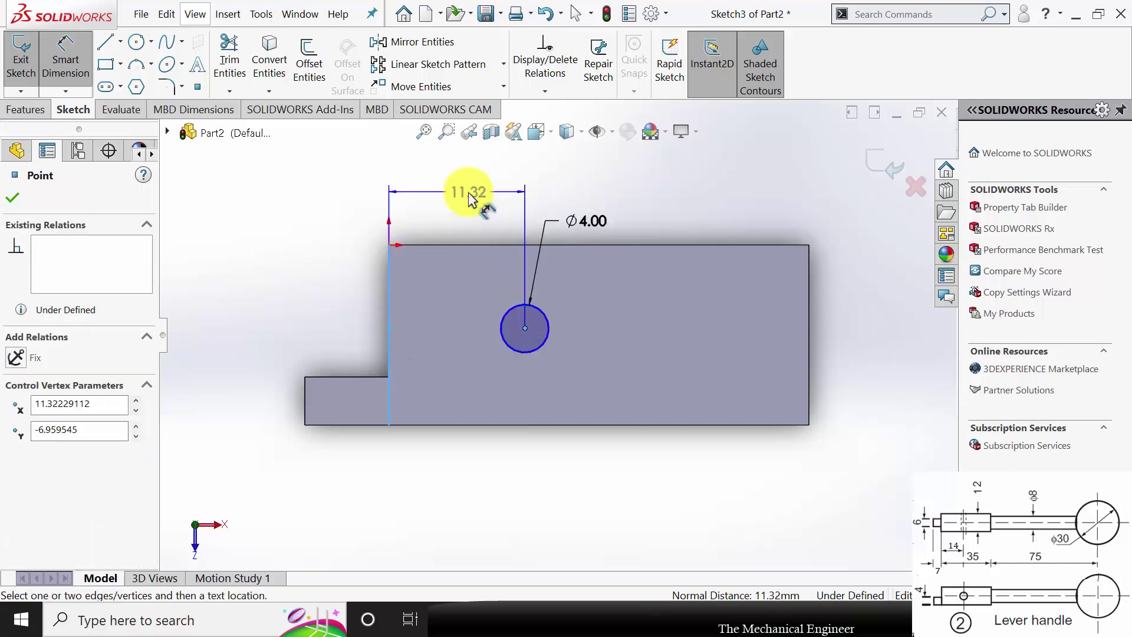
left_click(468, 192)
type("14")
key("Return")
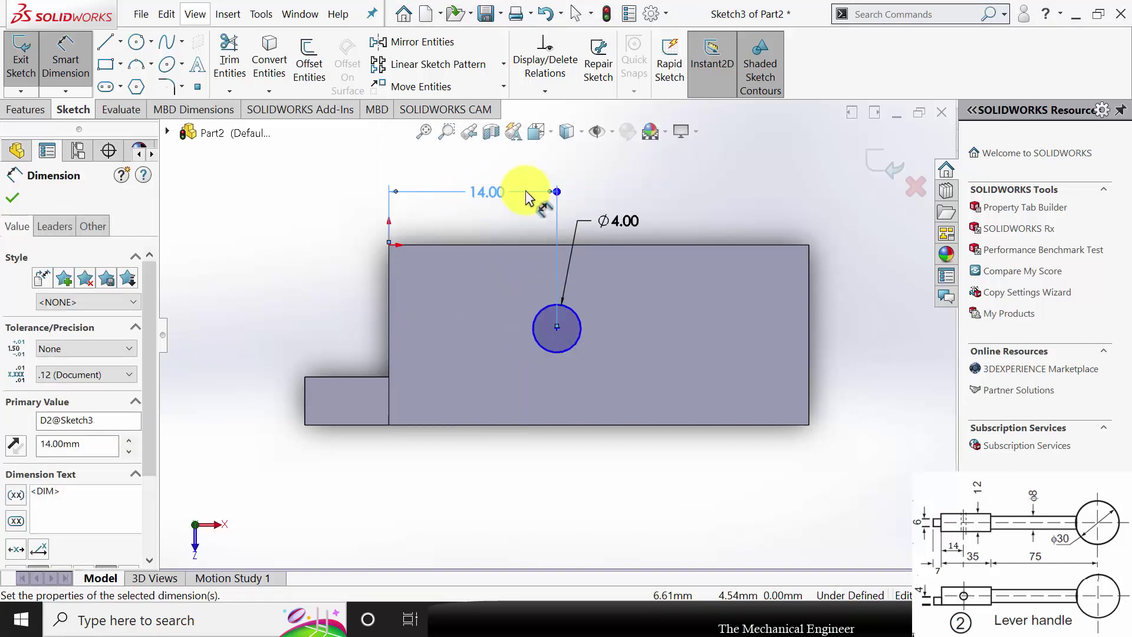
left_click(13, 199)
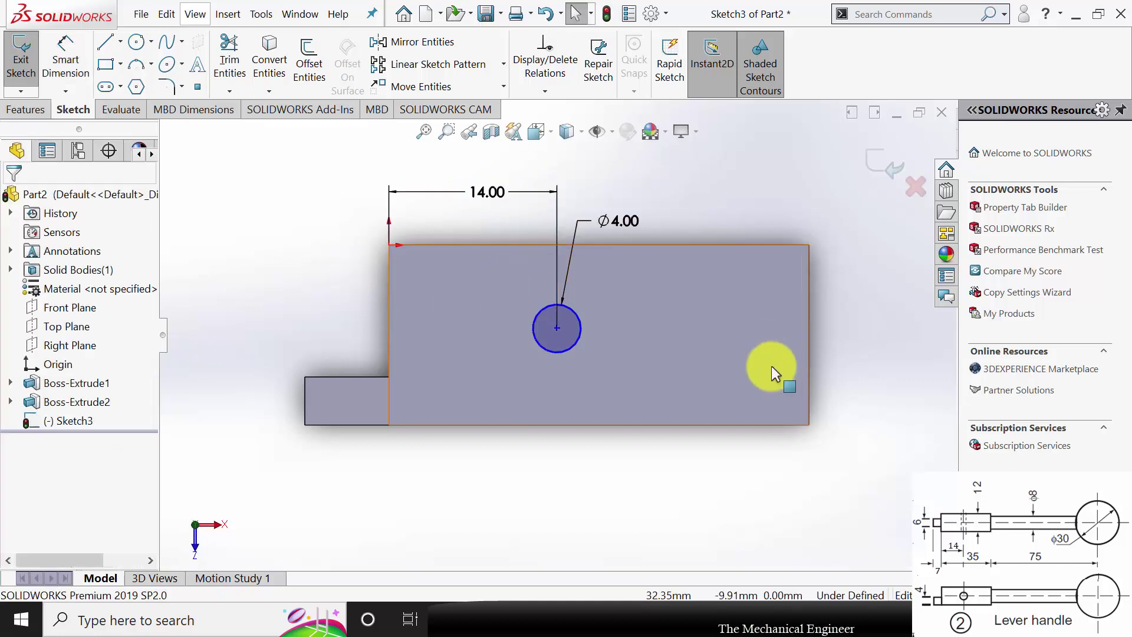
Add a horizontal relation between the circle's centre and the midpoint of the block's short edge beside the tab
left_click(557, 328)
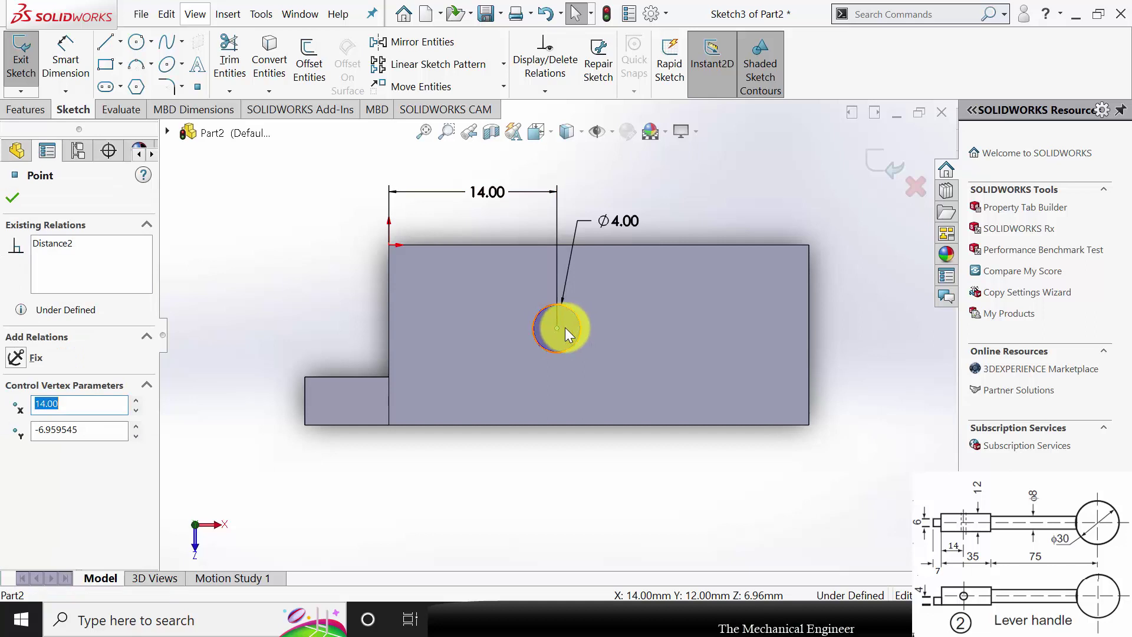
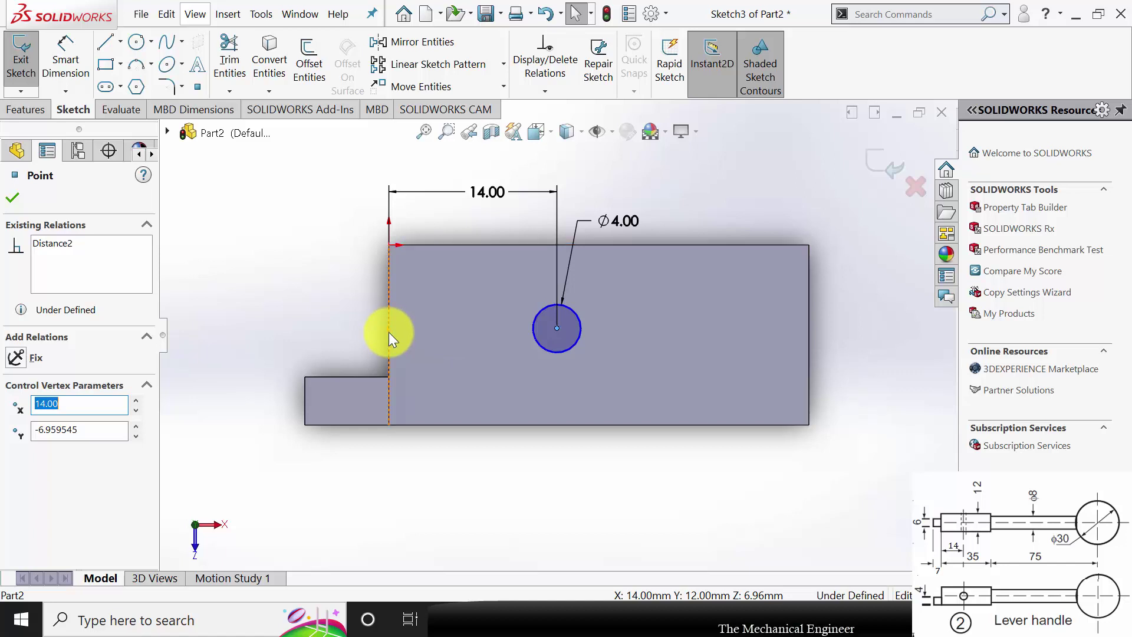
left_click(390, 335, "ctrl")
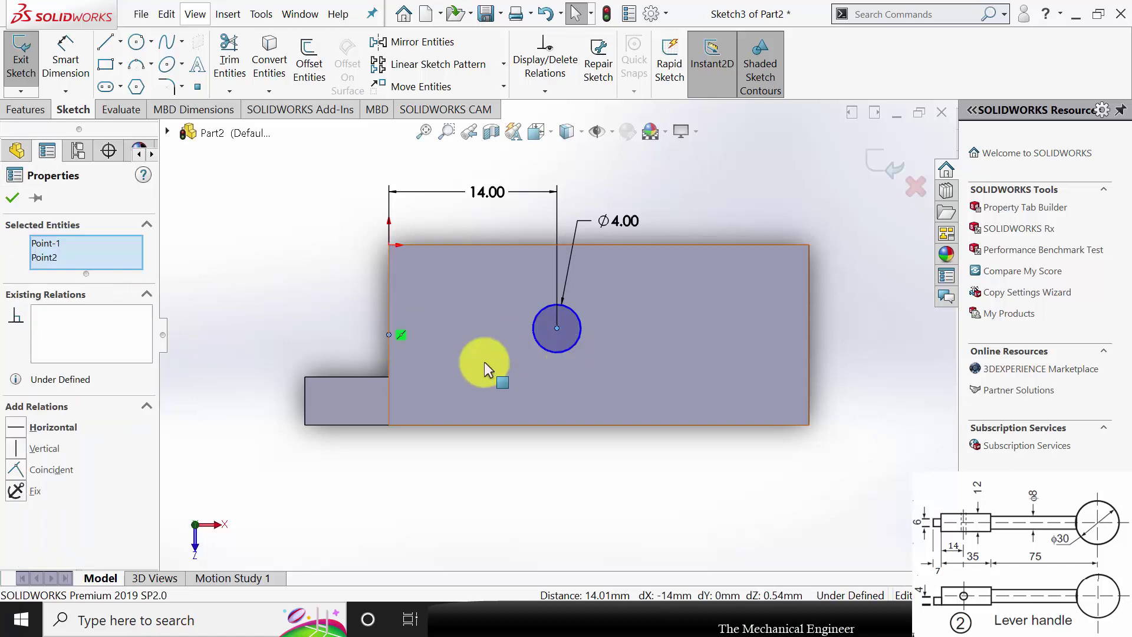
left_click(36, 427)
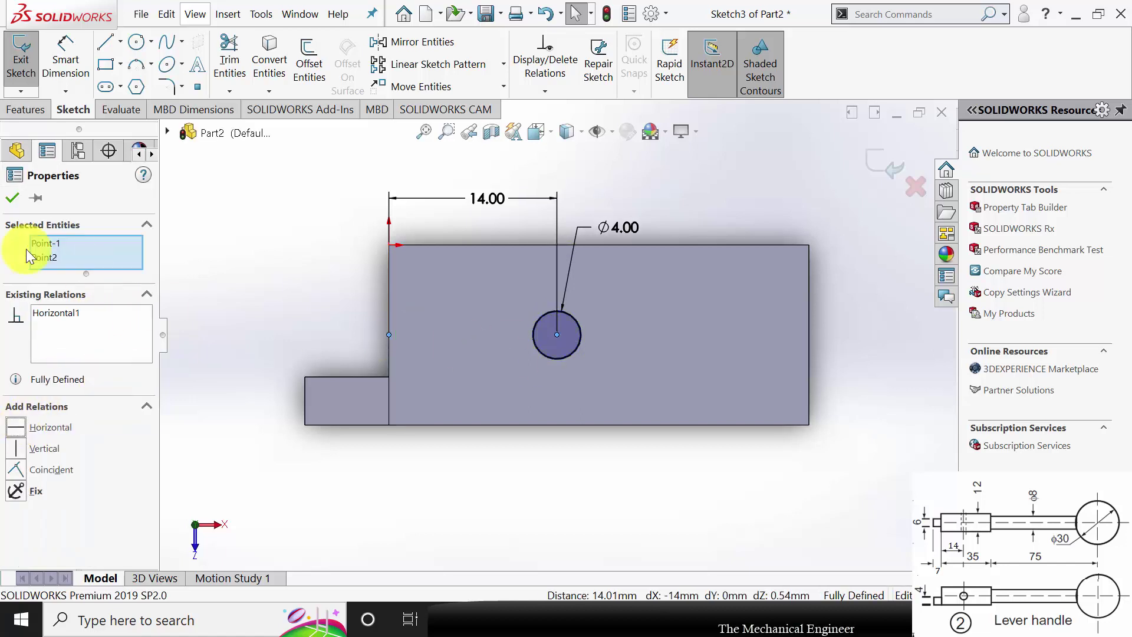
left_click(14, 199)
Cut the 4 mm circle through the block with an Extruded Cut set to Through All
left_click(40, 108)
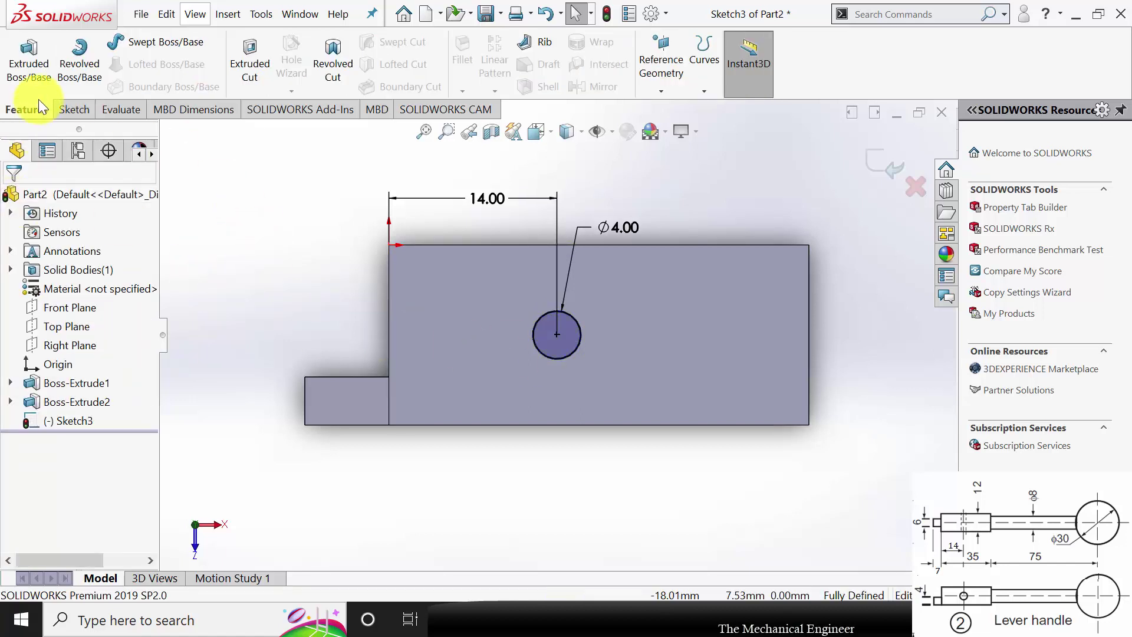
left_click(251, 64)
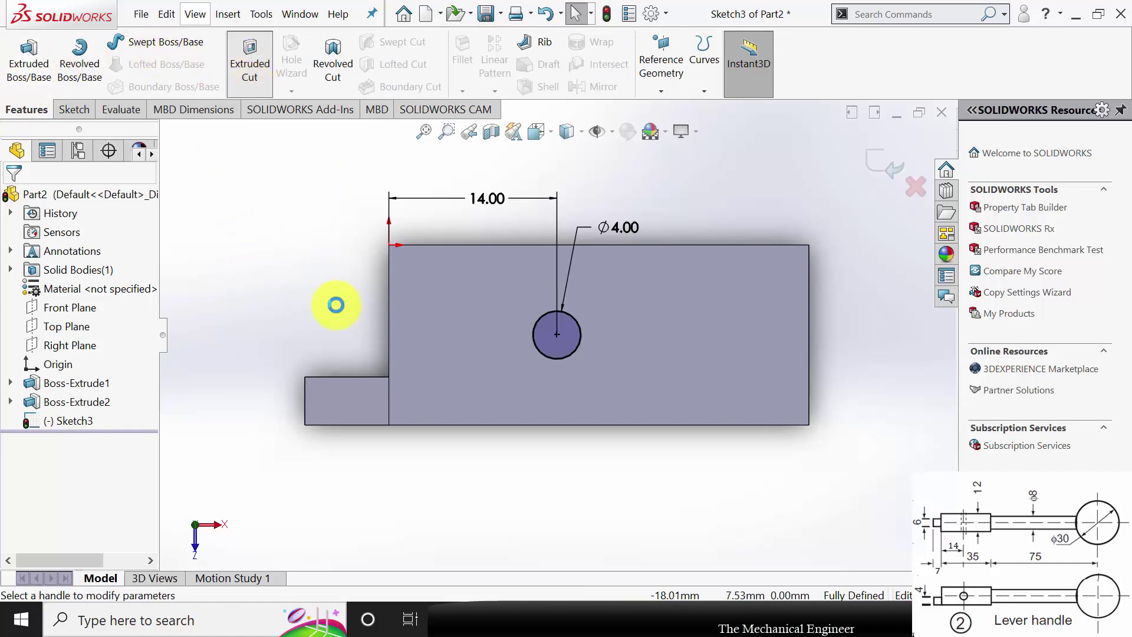
left_click(90, 290)
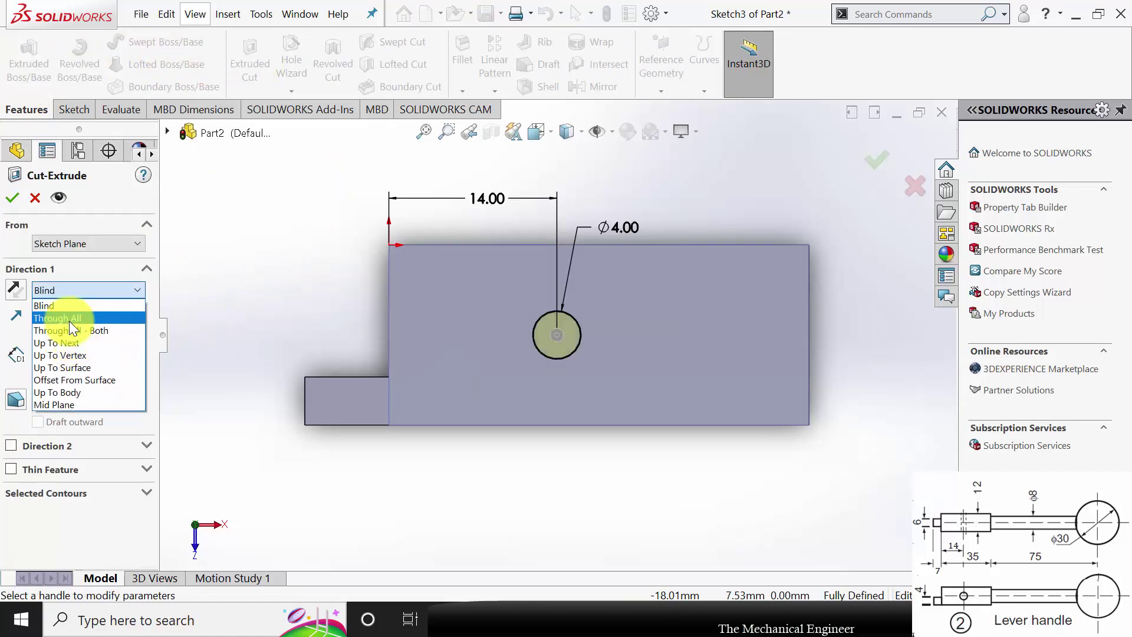
left_click(69, 321)
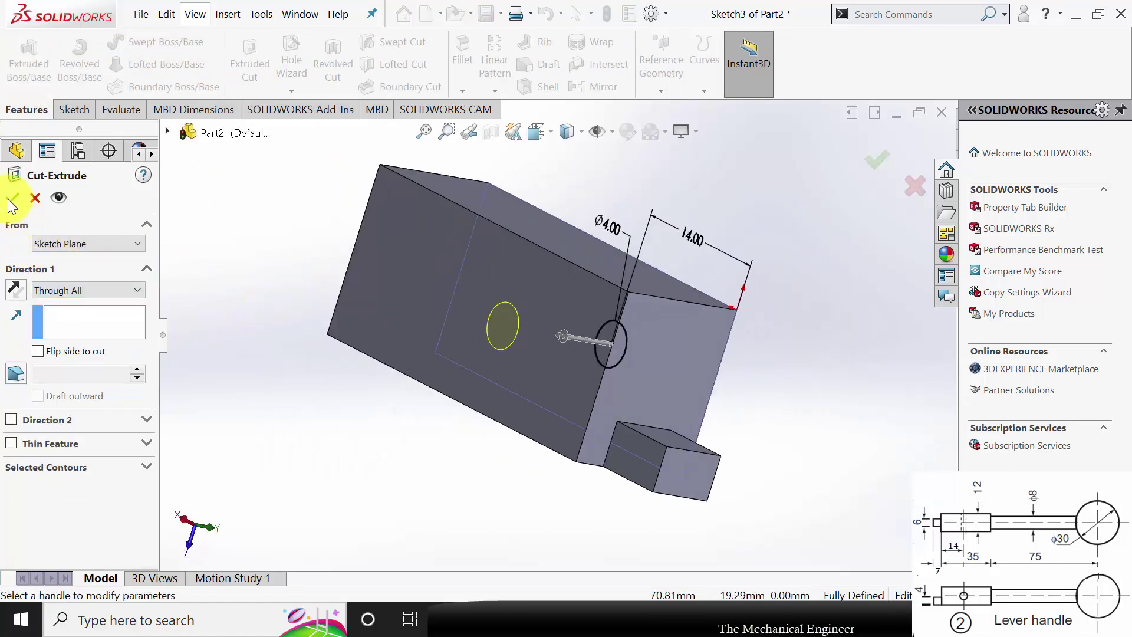
left_click(13, 198)
Start a sketch on the block's end face opposite the tab and draw a circle about 5.7 mm in diameter near its centre
middle_click_drag(683, 418, 649, 189)
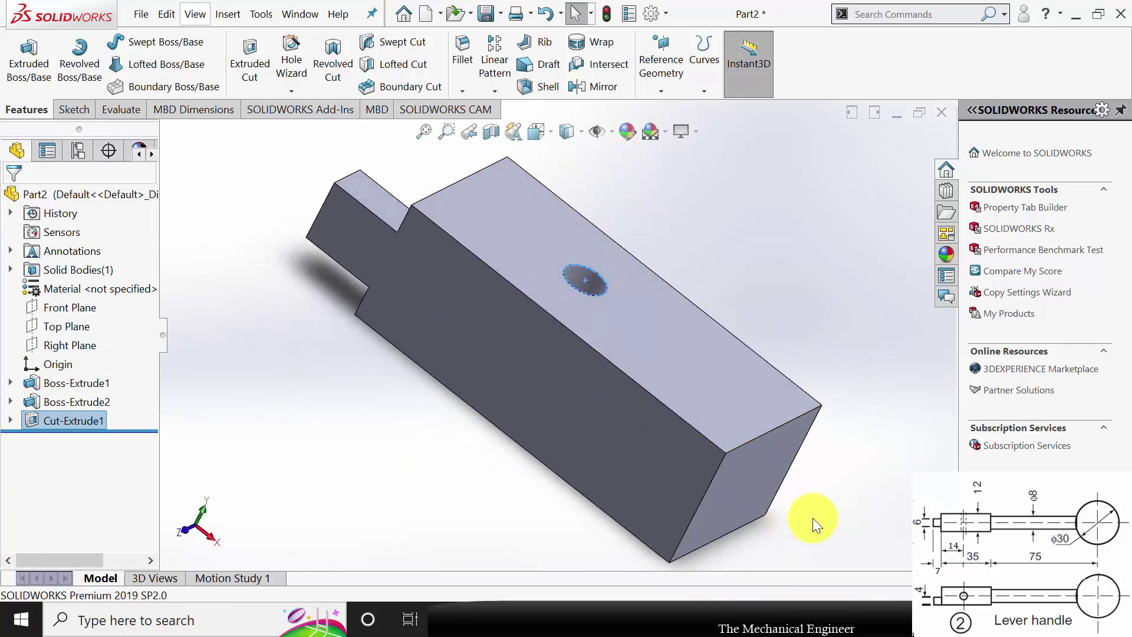
left_click(813, 521)
left_click(770, 461)
left_click(816, 430)
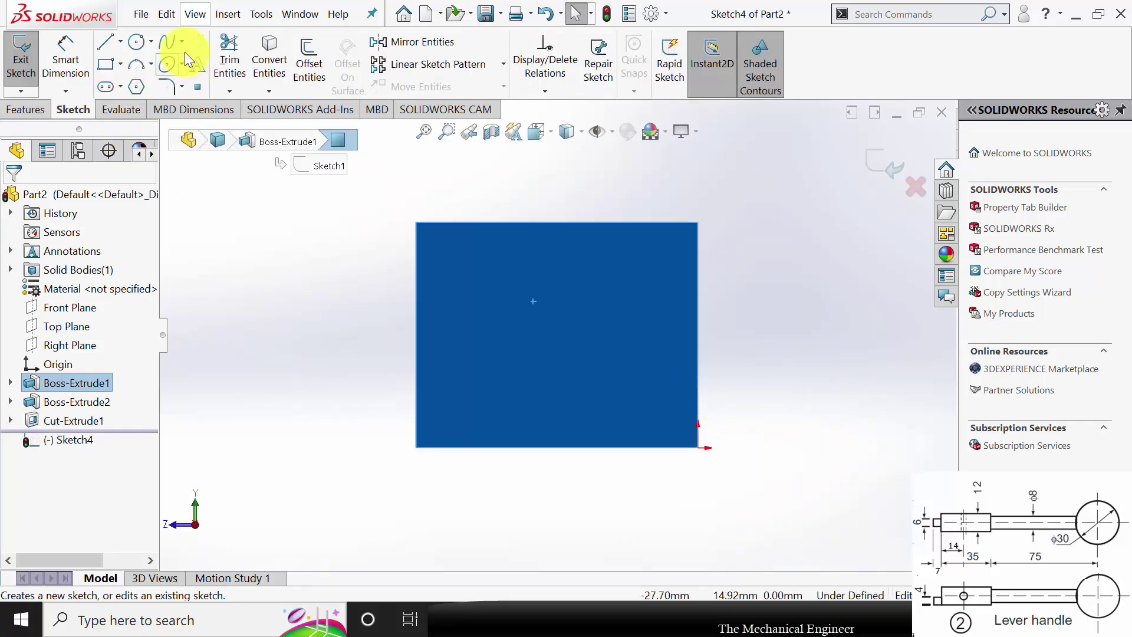
left_click(136, 42)
left_click(552, 329)
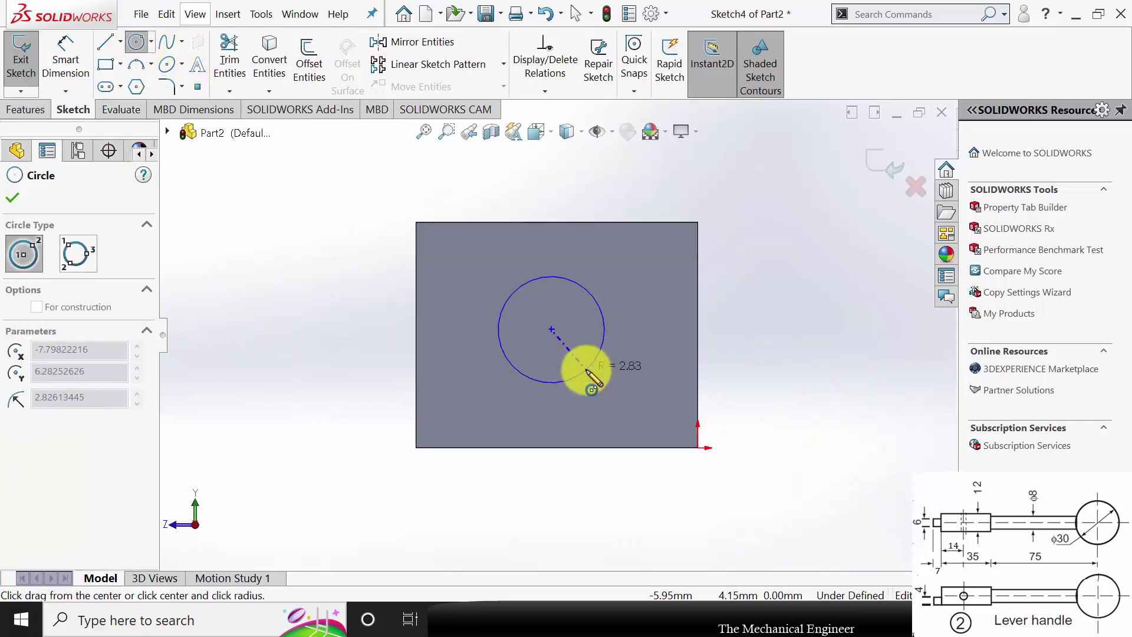
left_click(592, 381)
left_click(13, 198)
Dimension the circle on the end face to a diameter of 8 mm
left_click(64, 59)
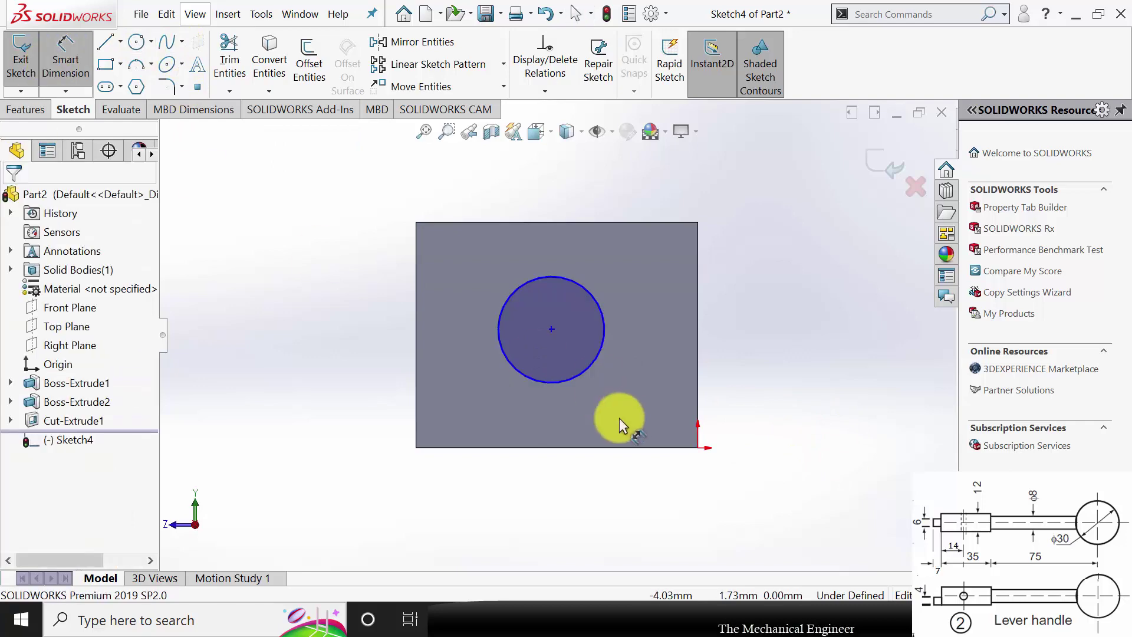
left_click(585, 373)
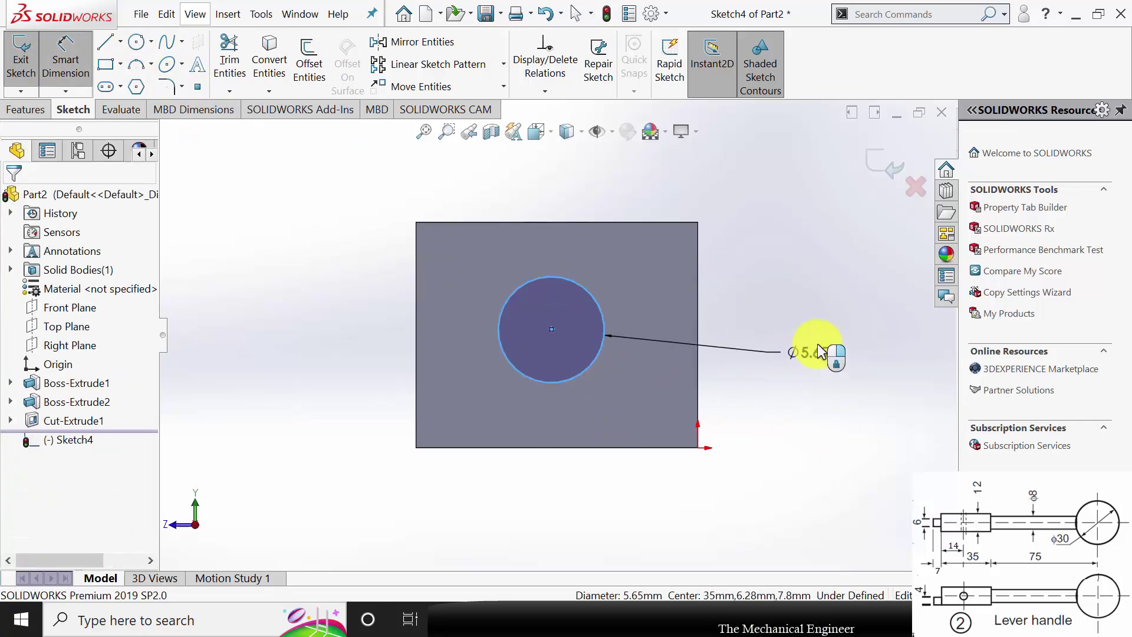
left_click(820, 352)
type("8.00mm")
key("Return")
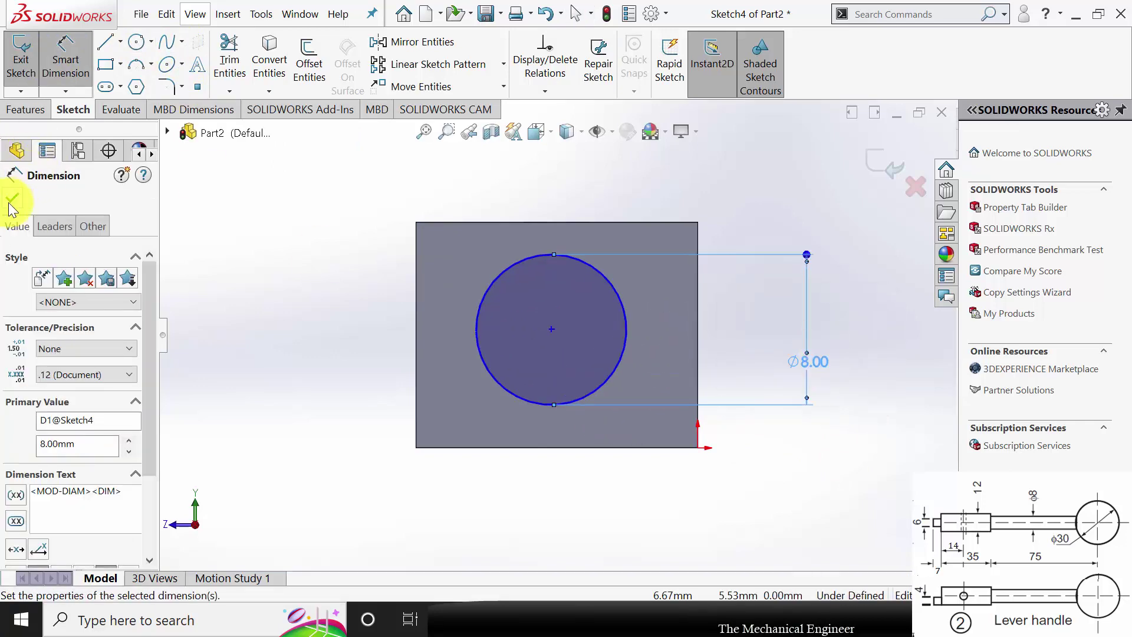
left_click(13, 198)
key("Escape")
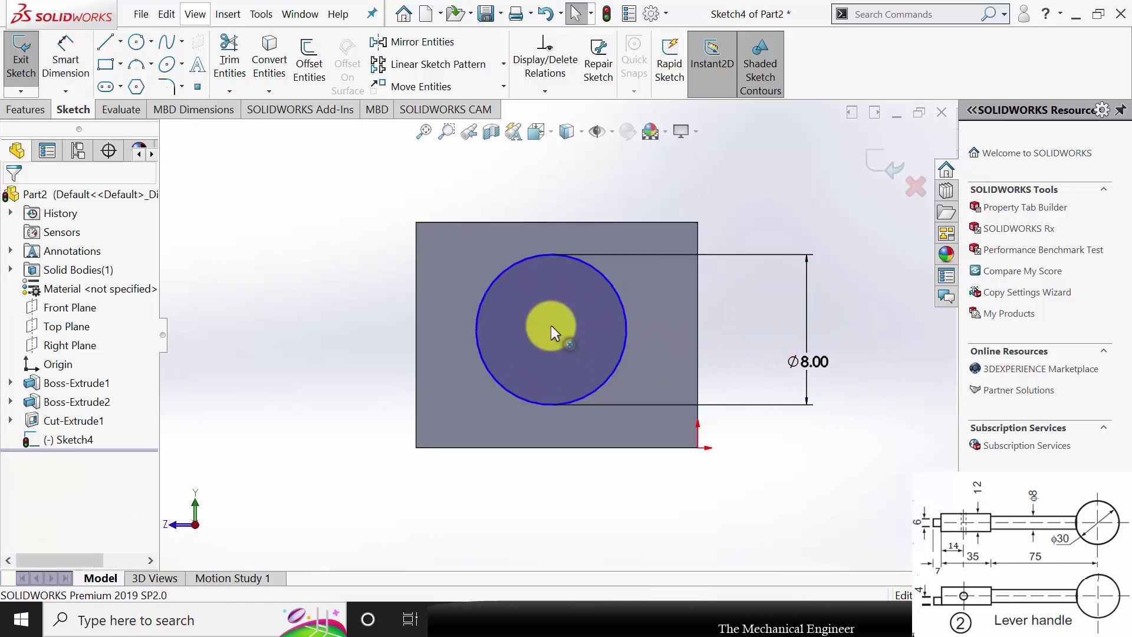
Centre the 8 mm circle on the end face using a vertical relation to the upper edge's midpoint and a horizontal relation to a side edge's midpoint
left_click(552, 329)
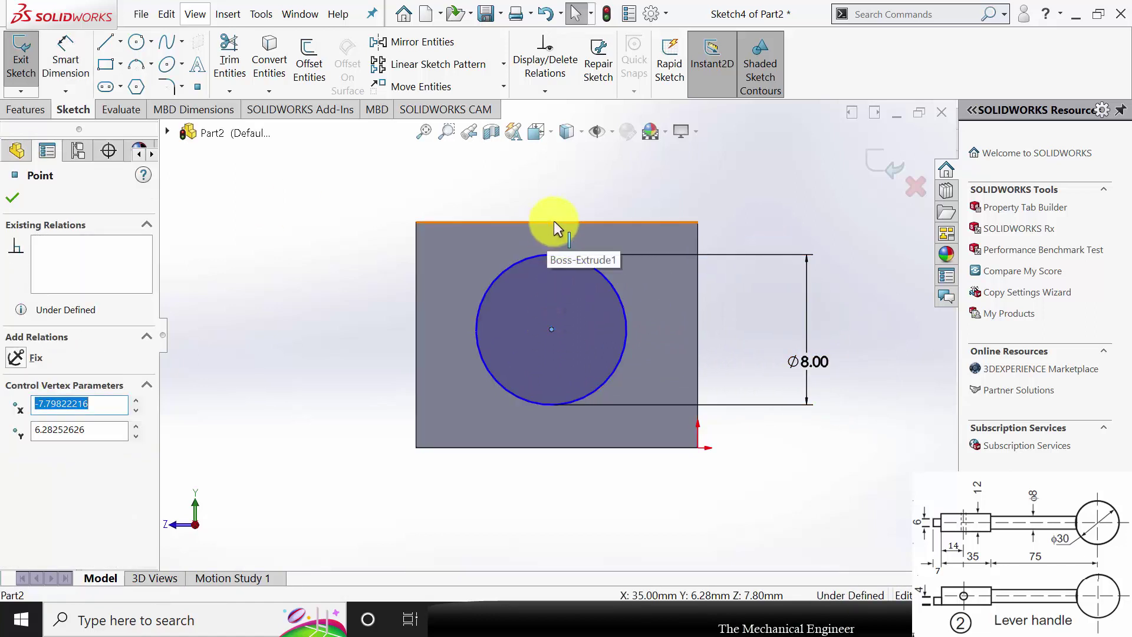
left_click(558, 222, "ctrl")
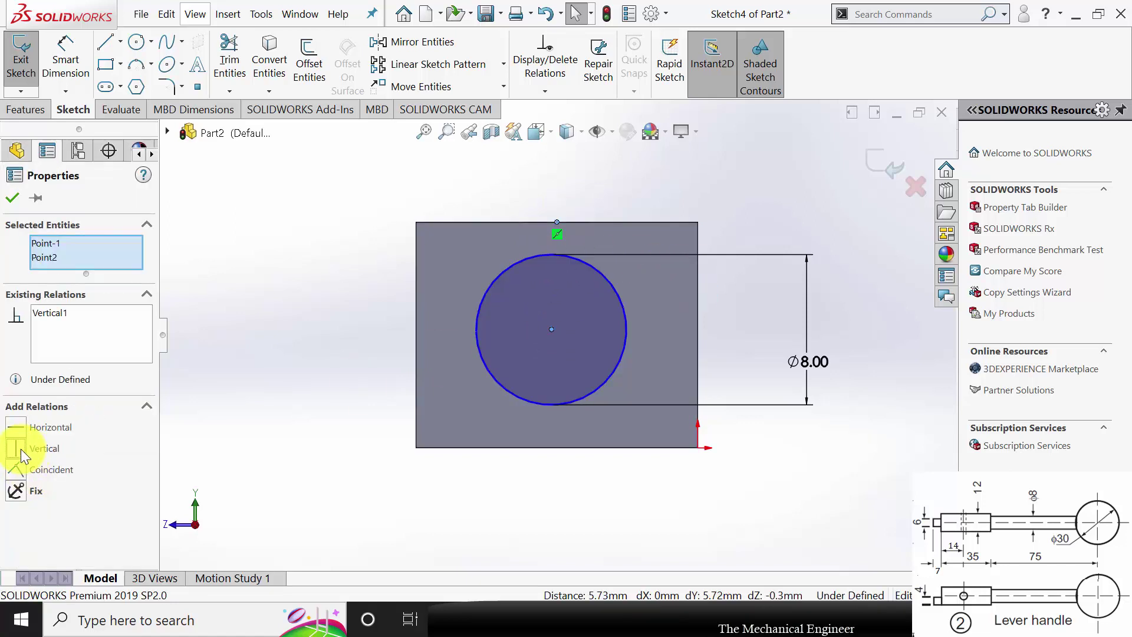
left_click(12, 198)
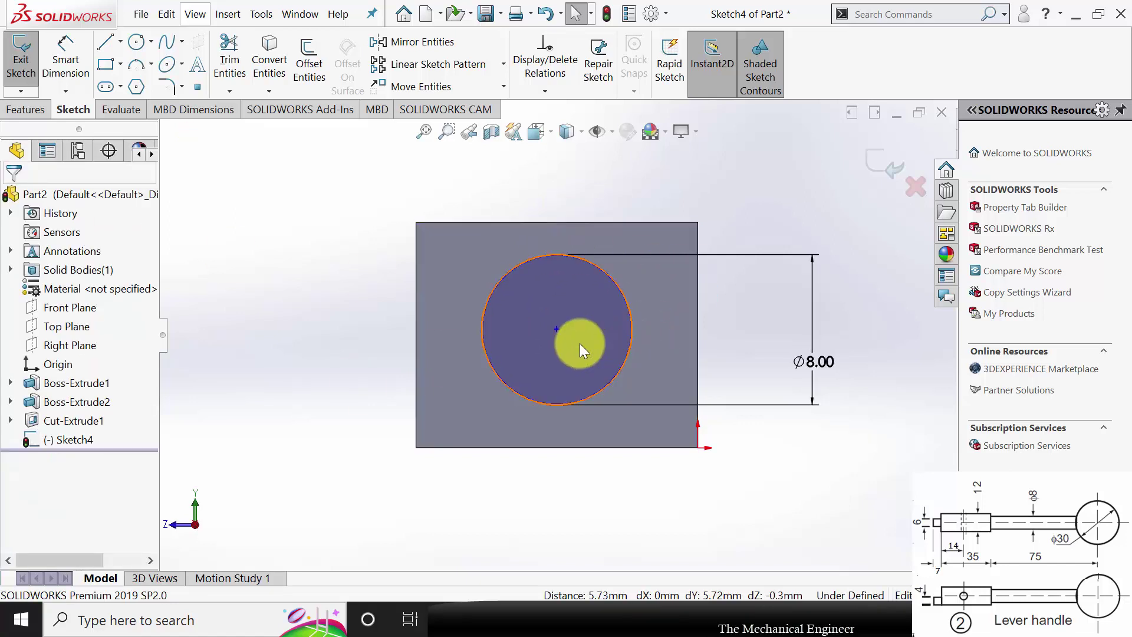
left_click(557, 330)
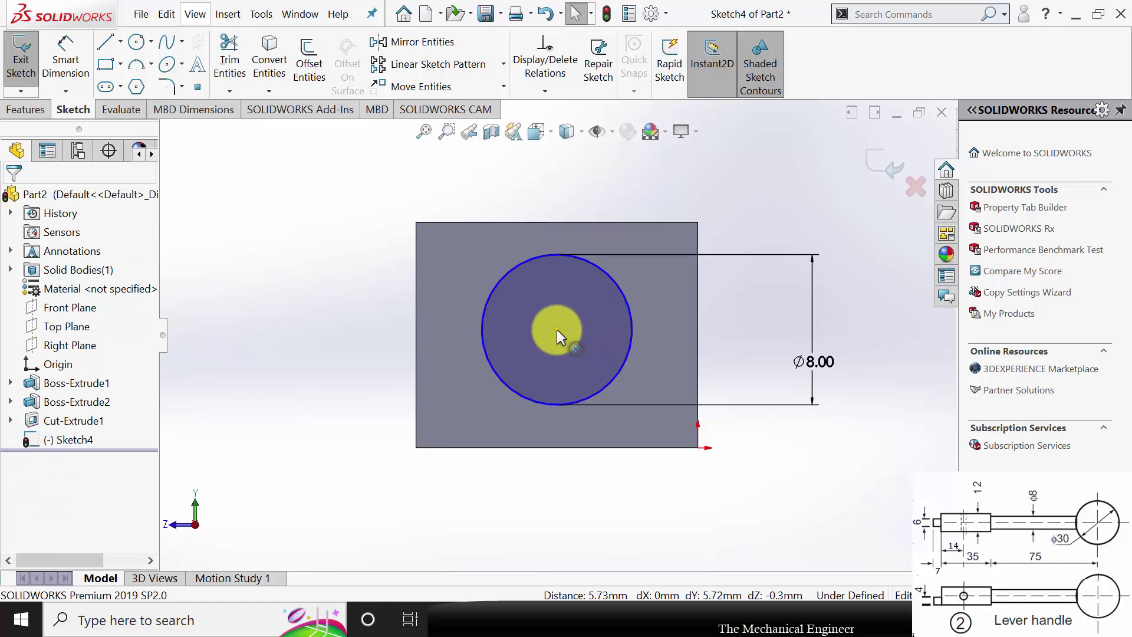
left_click(699, 335, "ctrl")
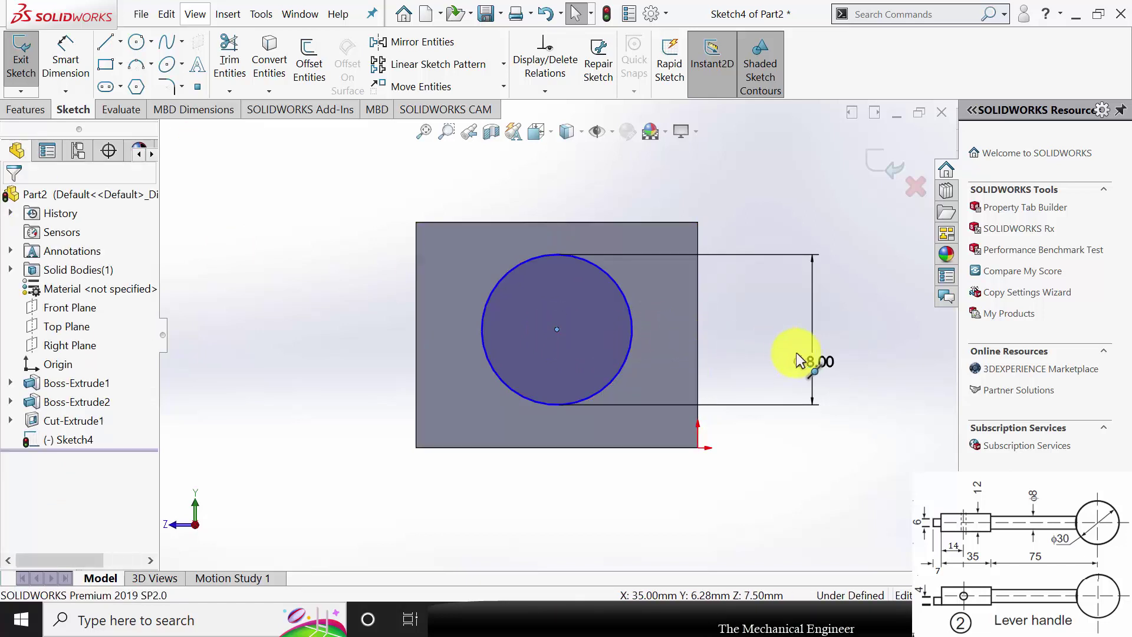
left_click(22, 432)
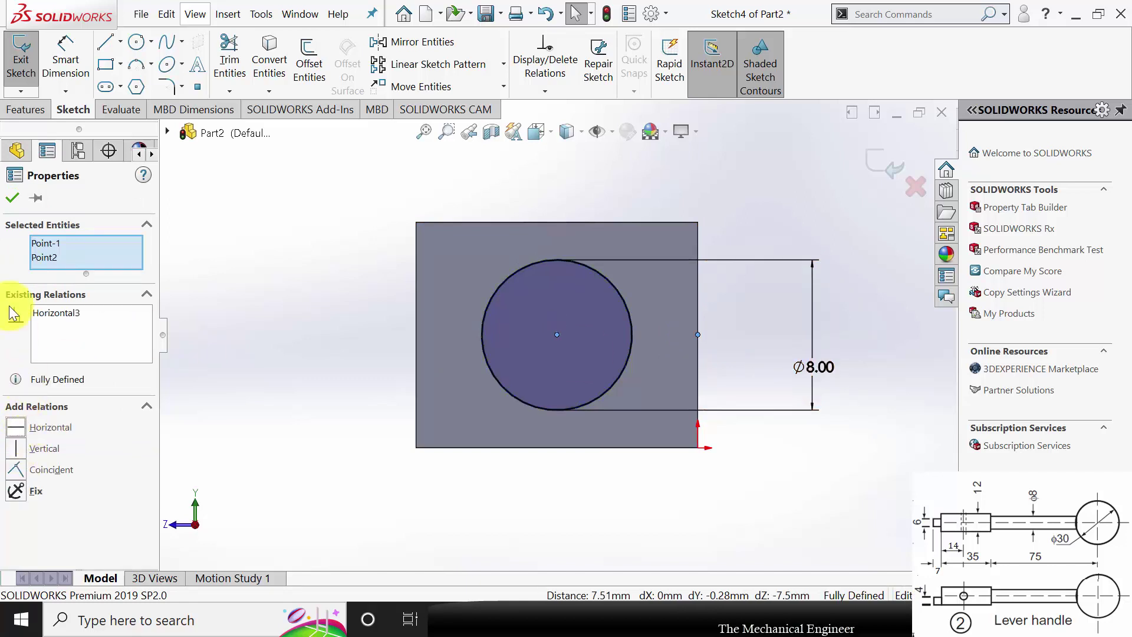
left_click(12, 197)
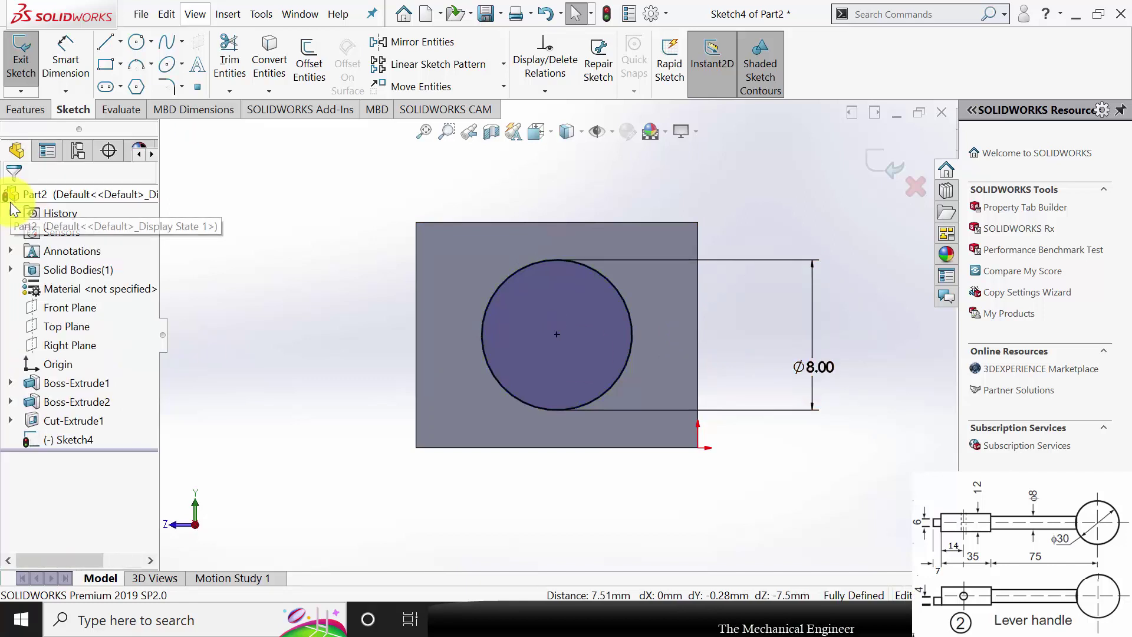
Extrude the 8 mm circle 75 mm outward from the block's end face as a merged Blind boss
left_click(25, 109)
left_click(79, 65)
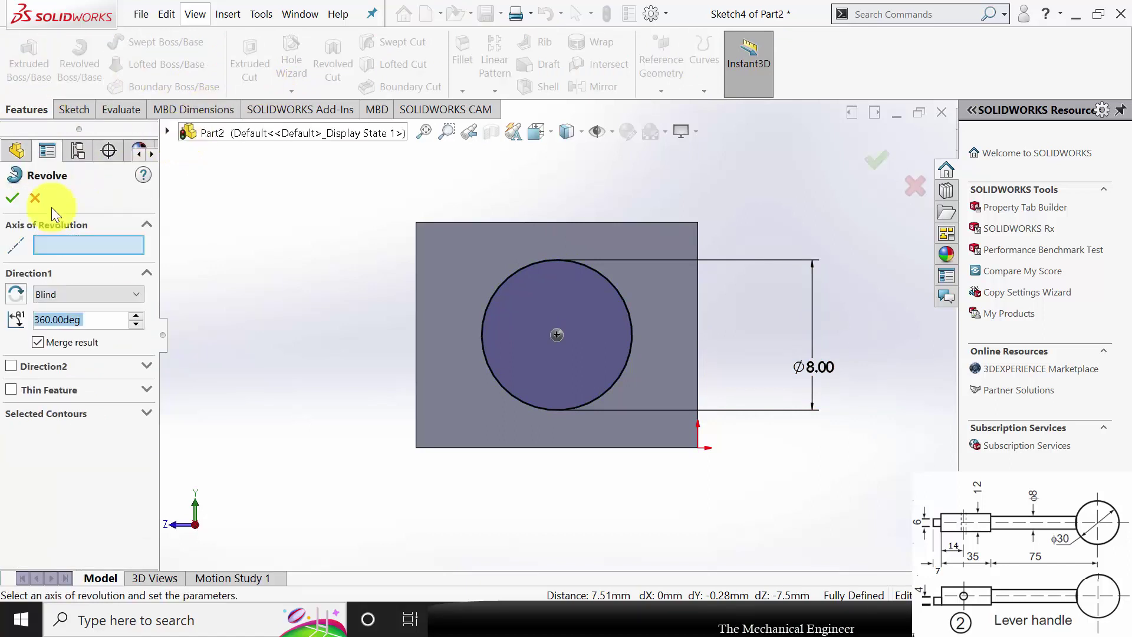
left_click(35, 198)
left_click(28, 65)
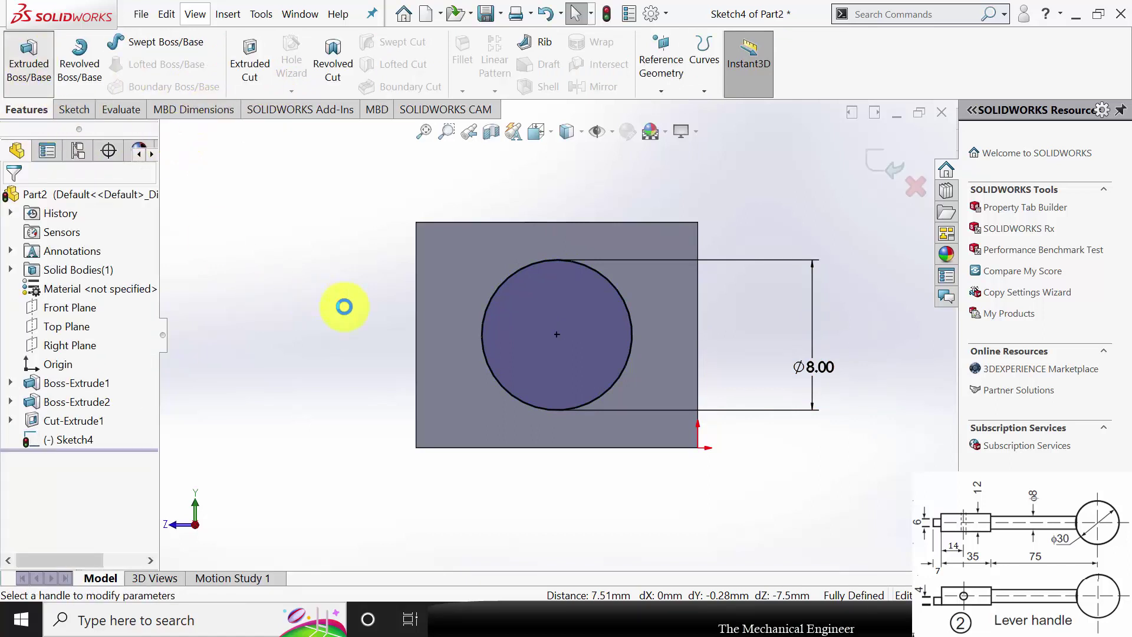
mouse_move(469, 391)
middle_mouse_down()
mouse_move(514, 394)
mouse_move(520, 408)
middle_mouse_up()
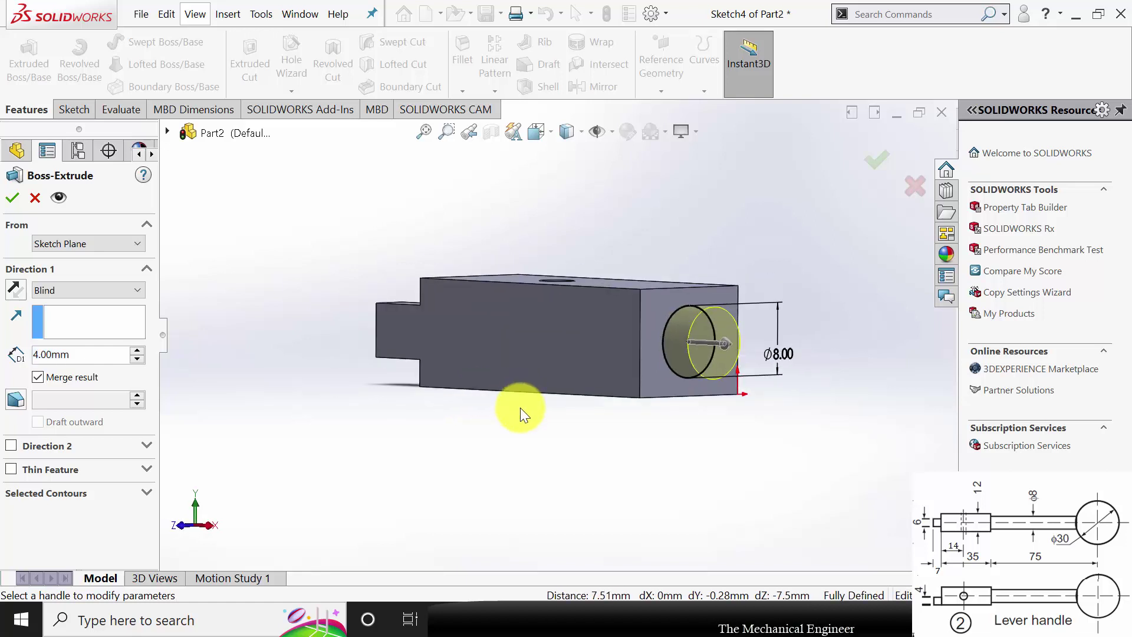
double_click(90, 356)
type("75")
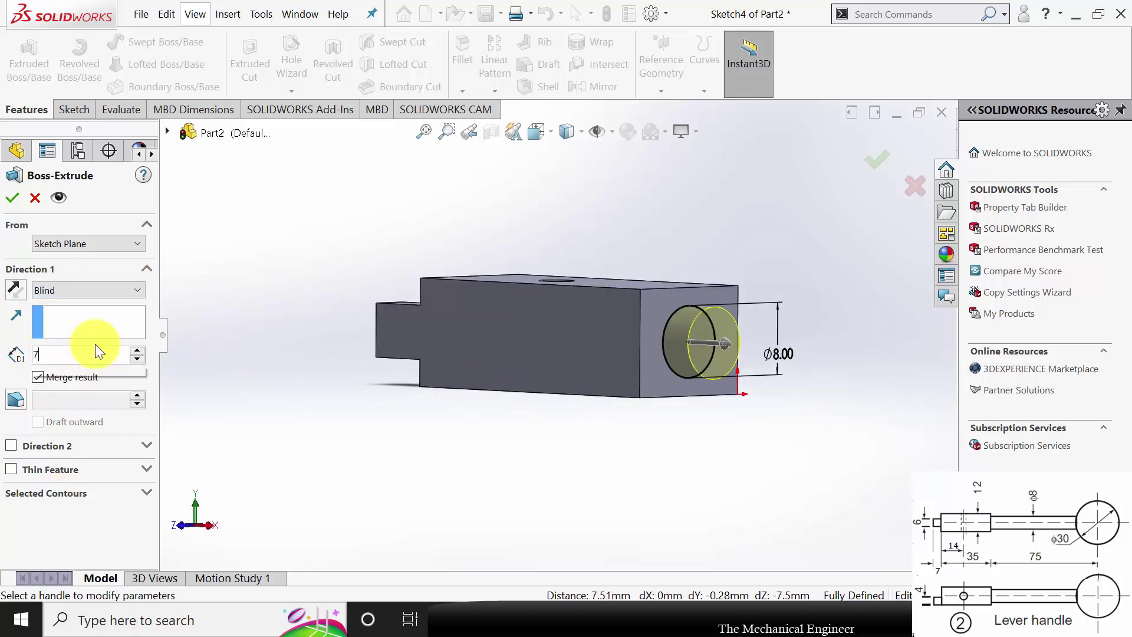
key("Return")
left_click(12, 199)
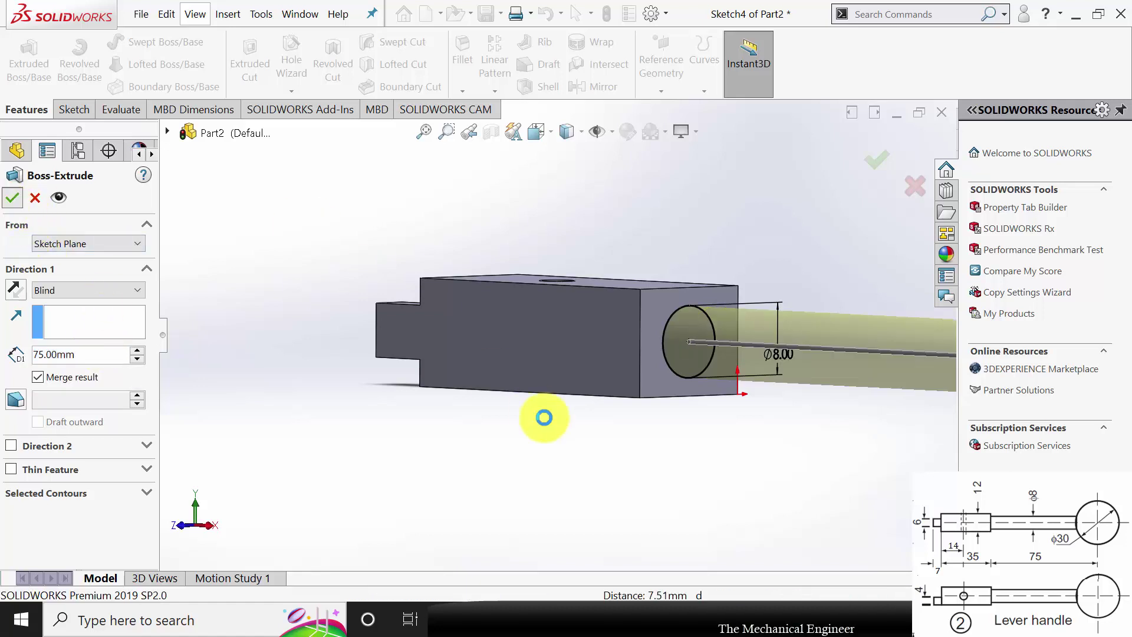
key("f")
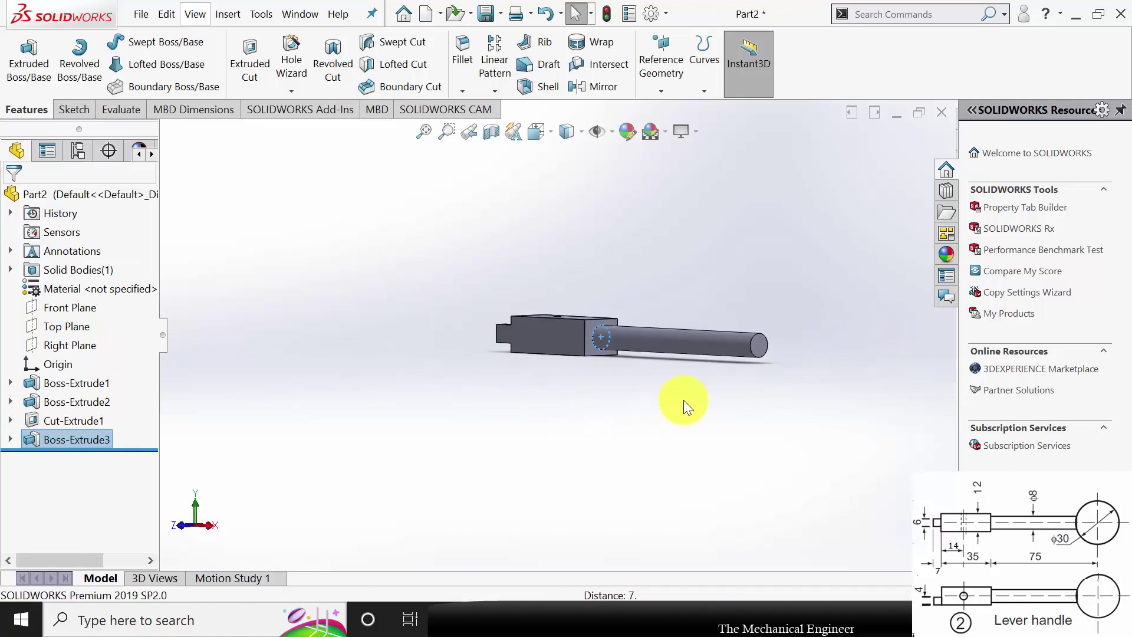
scroll(778, 341, "down", 6)
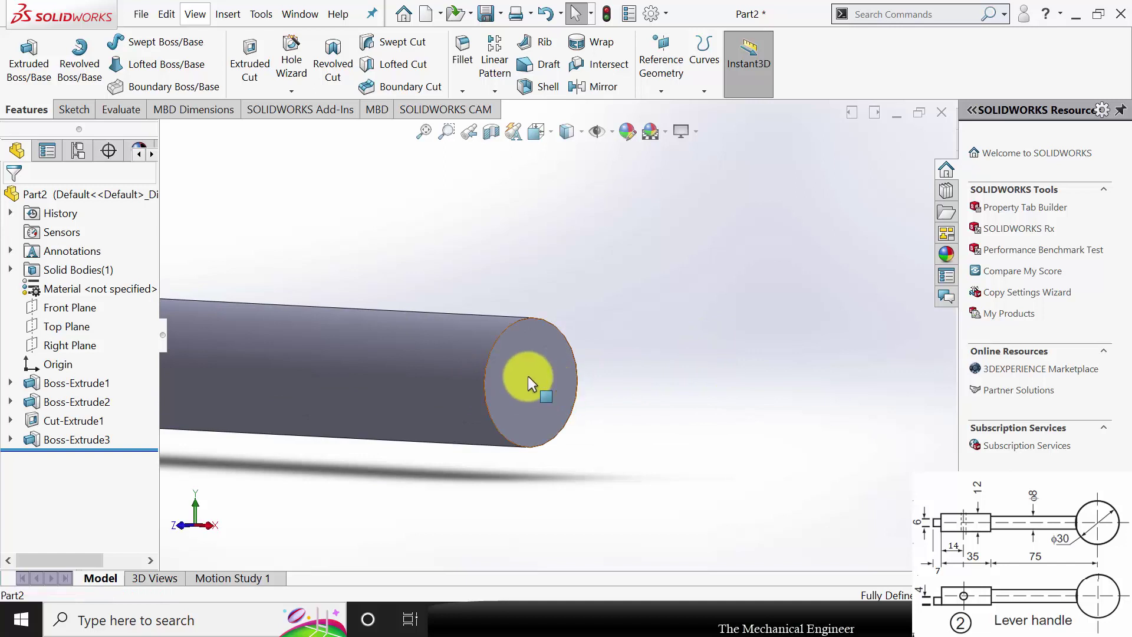
Start a sketch on the rod's free end face and draw a circle about 12.5 mm in diameter near its centre
left_click(529, 377)
left_click(590, 338)
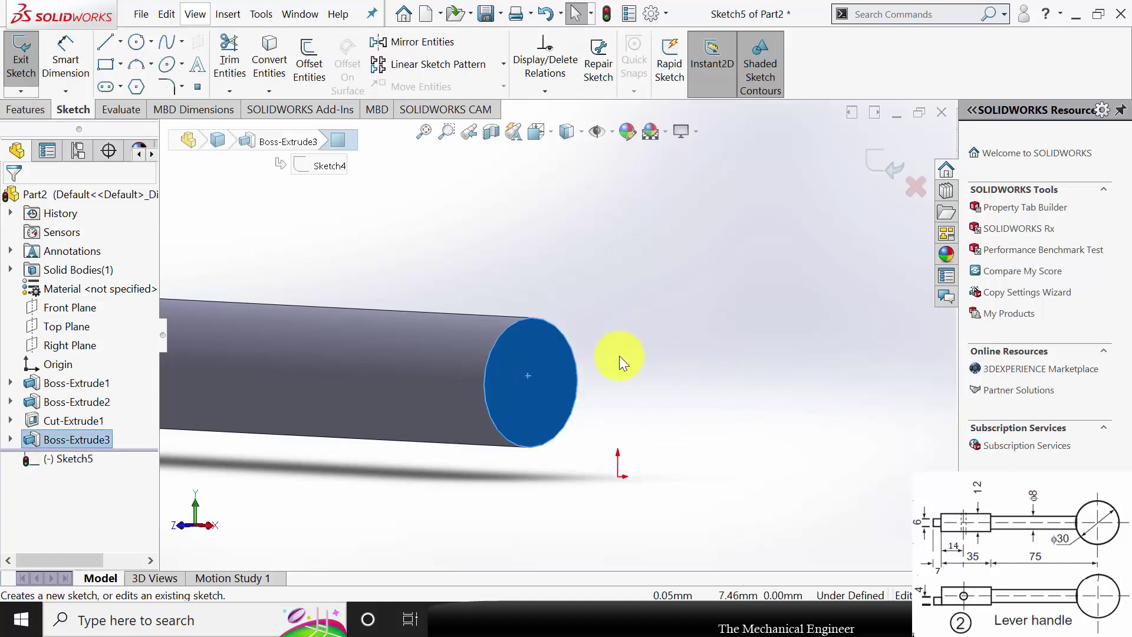
left_click(137, 41)
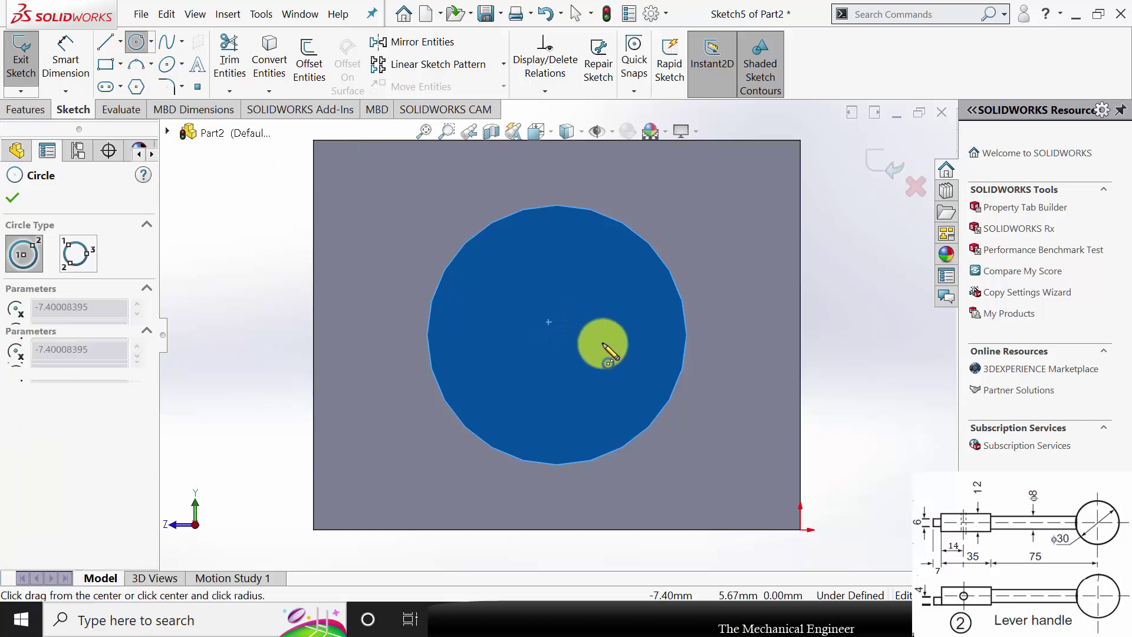
left_click(603, 343)
left_click(696, 197)
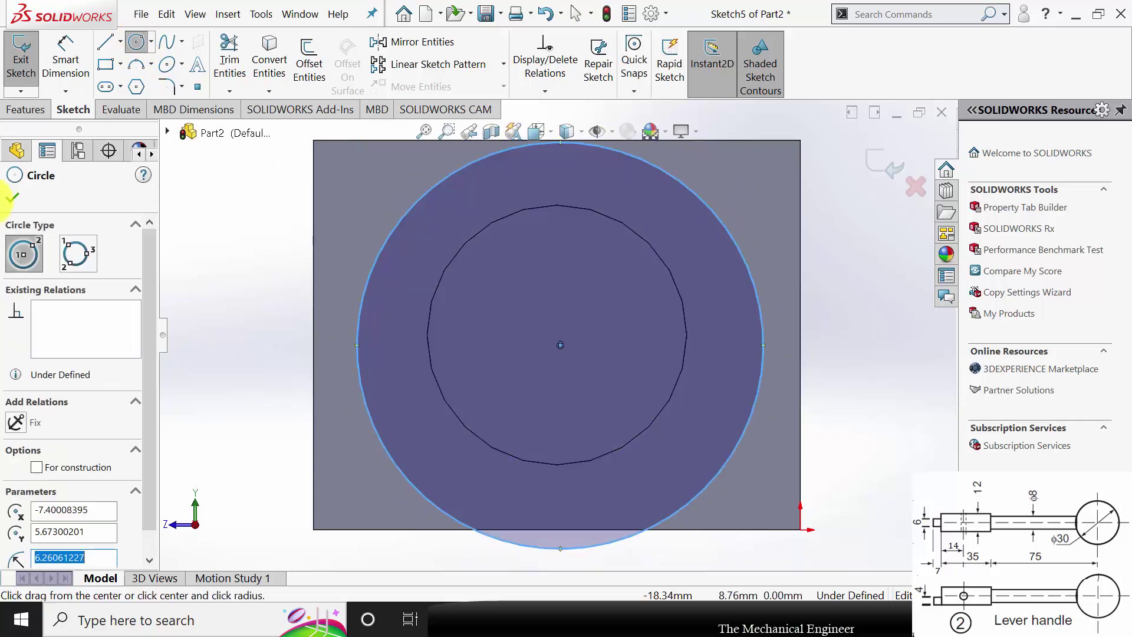
left_click(14, 199)
Dimension the new circle on the rod's end to a diameter of 30 mm
left_click(64, 56)
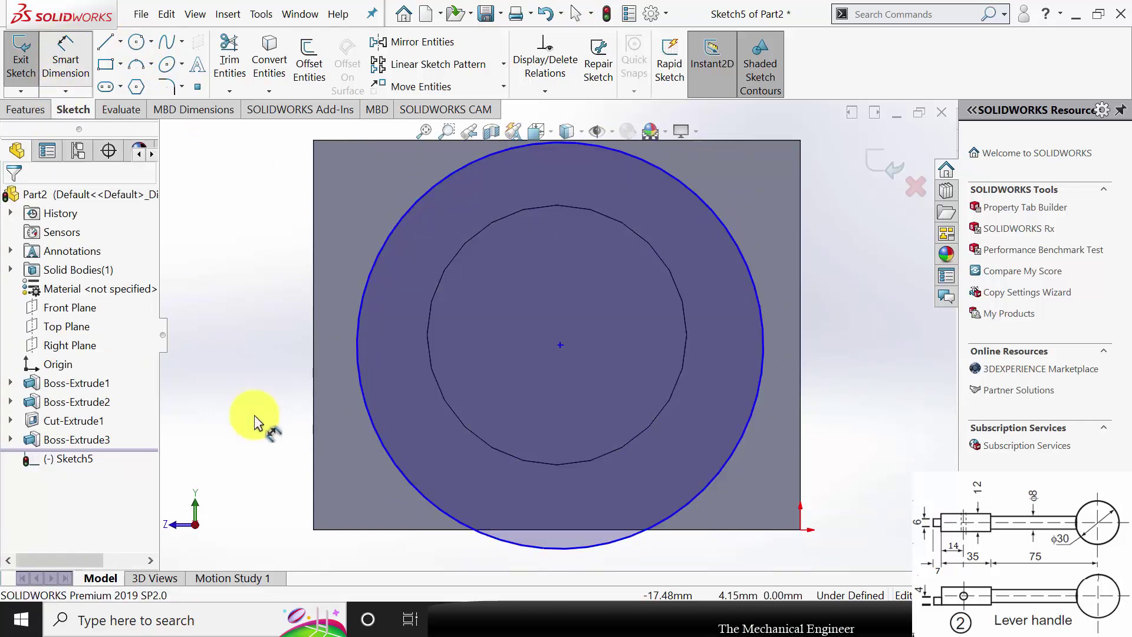
left_click(355, 353)
left_click(231, 314)
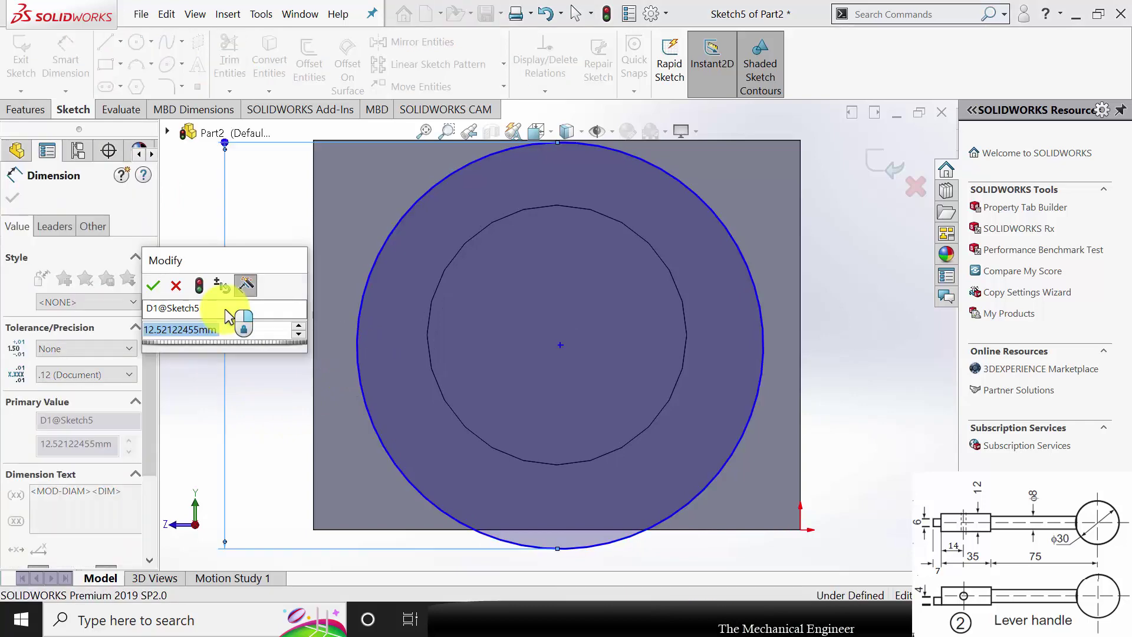
type("30")
key("Return")
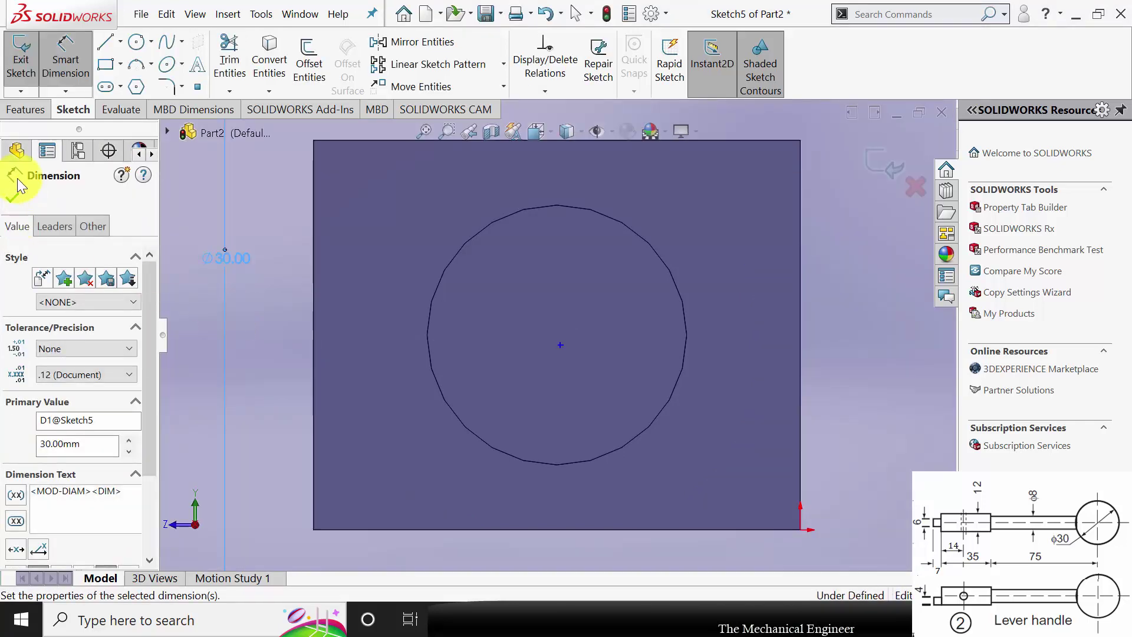
left_click(14, 189)
key("f")
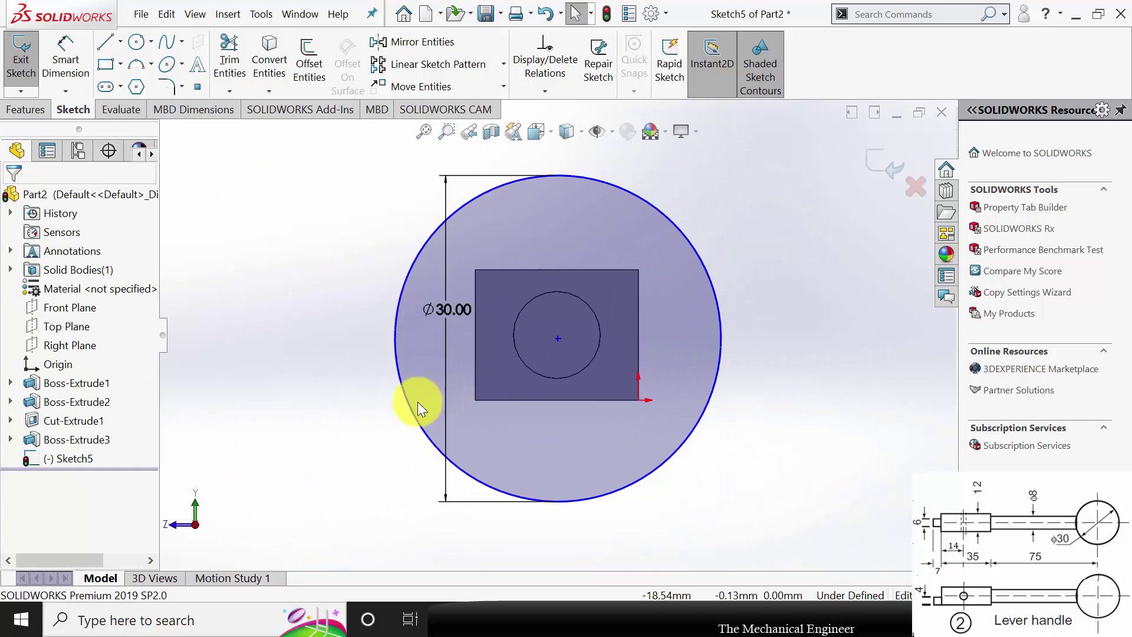
Make the 30 mm circle concentric with the rod's circular edge
left_click(409, 403)
left_click(569, 378, "ctrl")
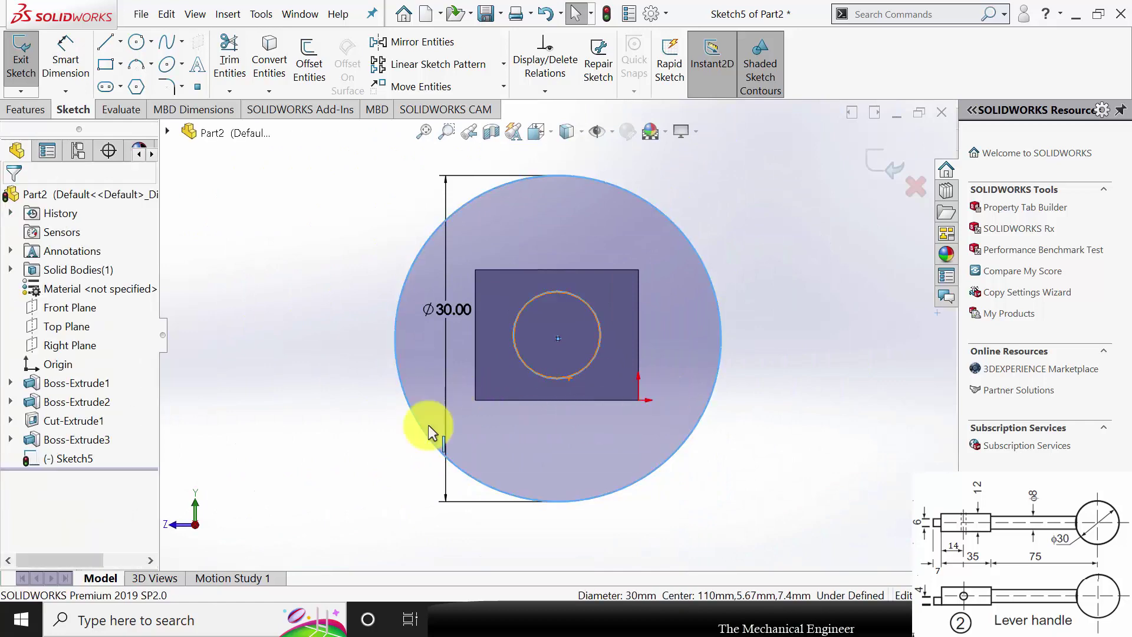
left_click(429, 433, "ctrl")
left_click(16, 469)
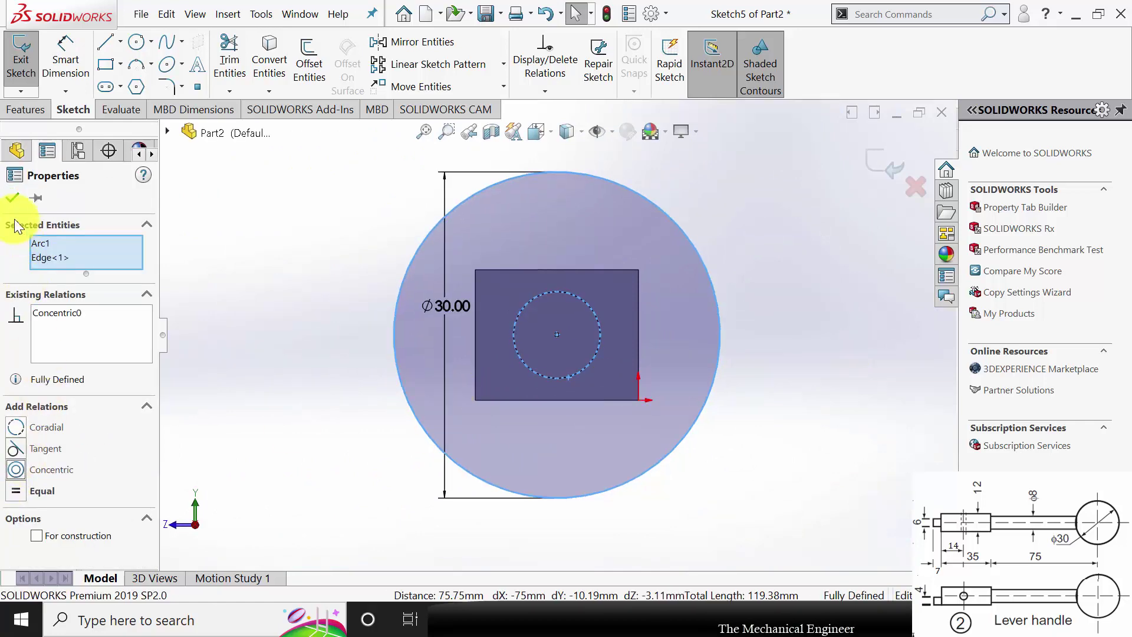
left_click(13, 197)
Draw a horizontal line across the 30 mm circle through its centre and trim away the circle's lower half
left_click(107, 39)
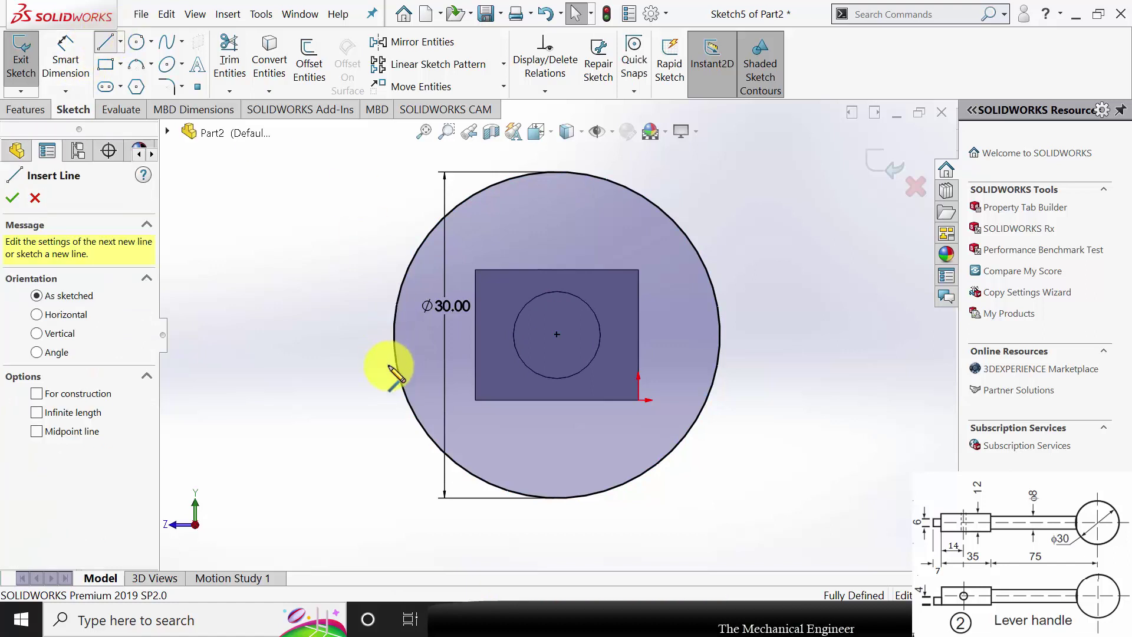
left_click(394, 335)
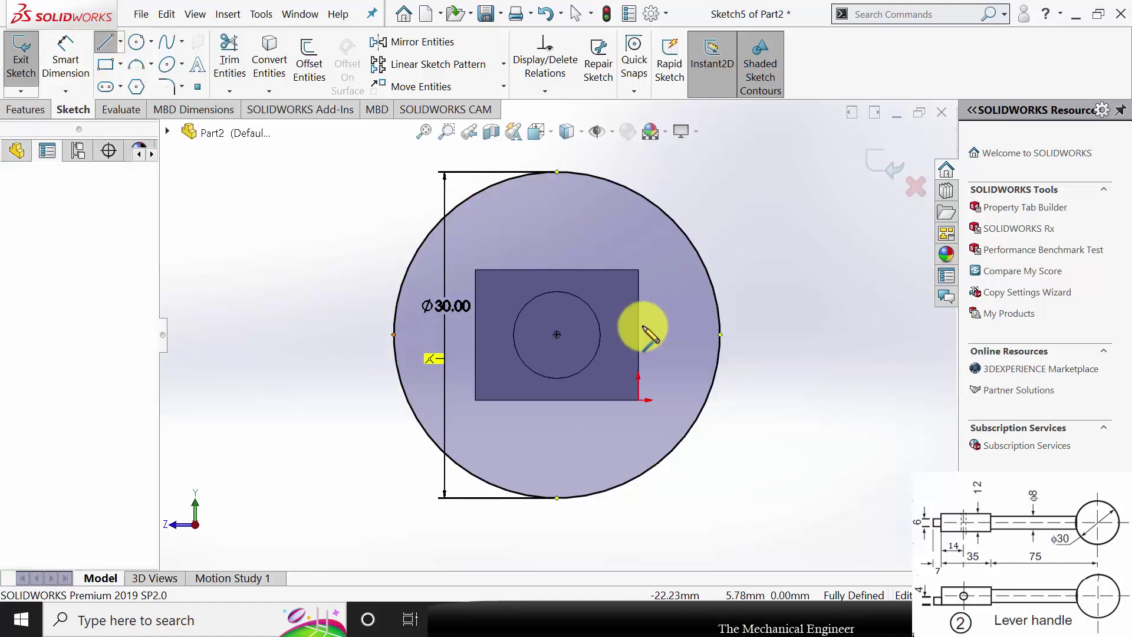
left_click(721, 335)
key("Escape")
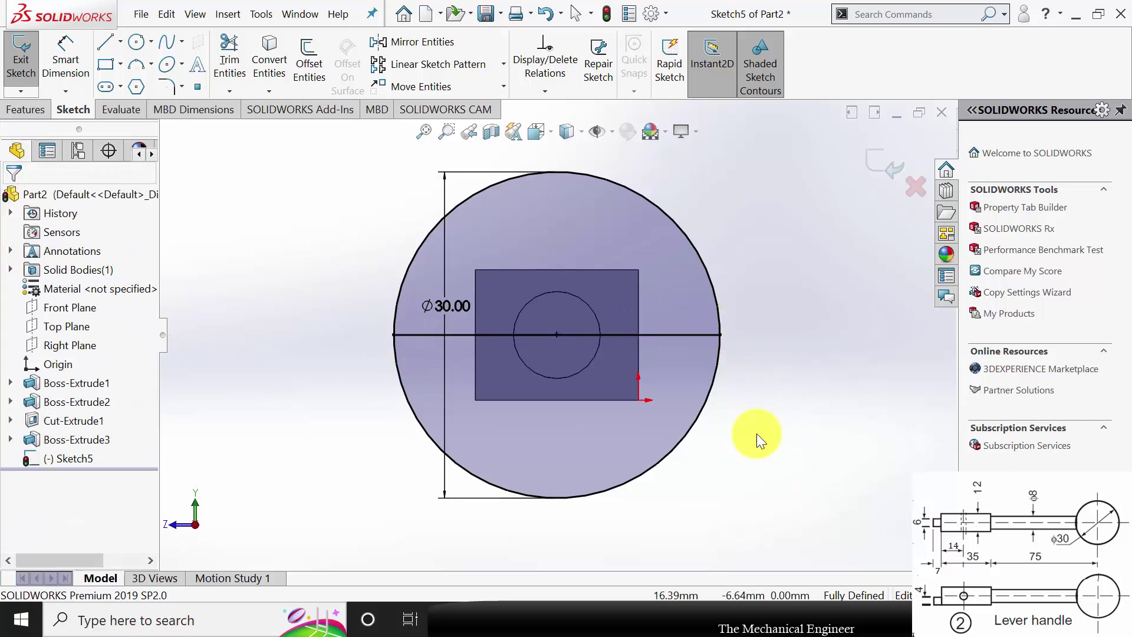
left_click(229, 63)
mouse_move(366, 436)
left_mouse_down()
mouse_move(413, 397)
mouse_move(500, 420)
left_mouse_up()
left_click(14, 199)
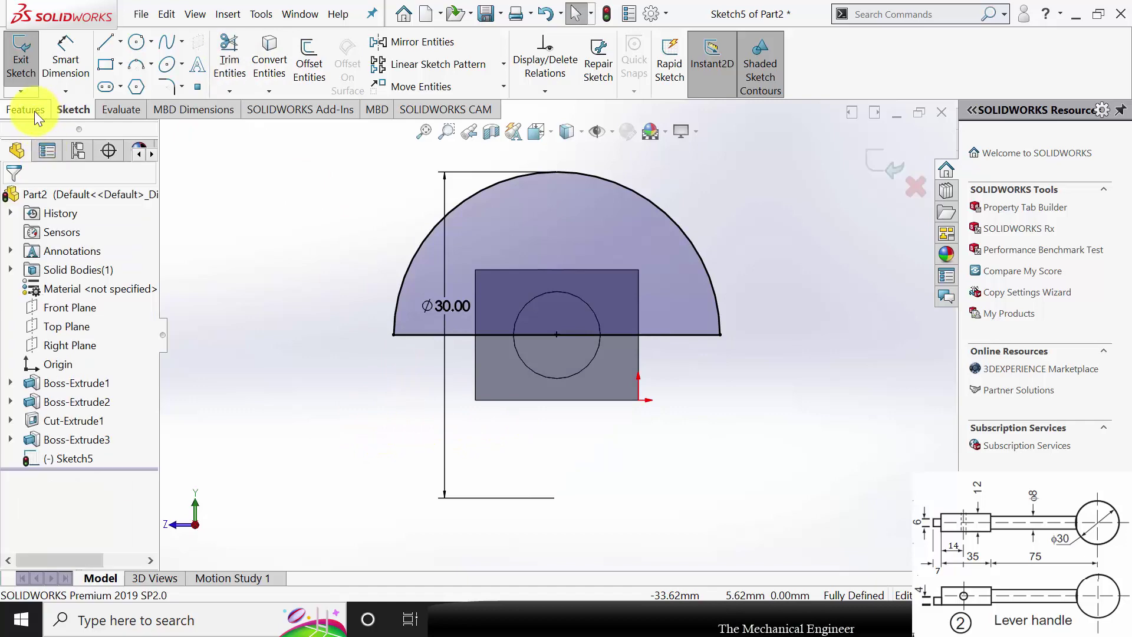
Revolve the half-circle 360 degrees about its straight line as a merged boss to form the ball end
left_click(26, 110)
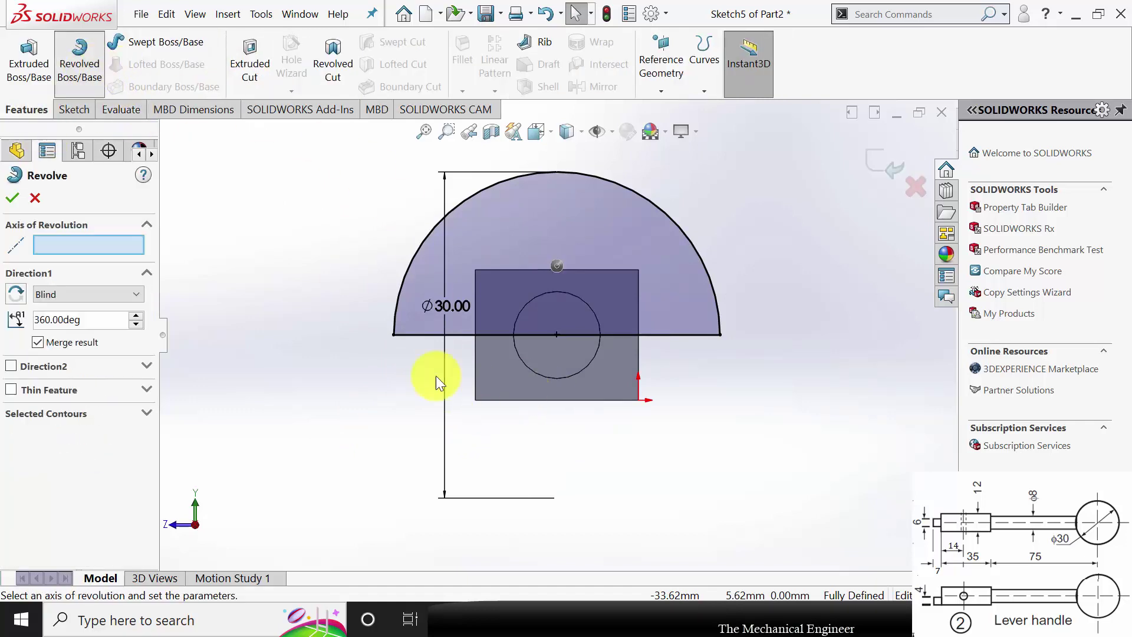
left_click(433, 335)
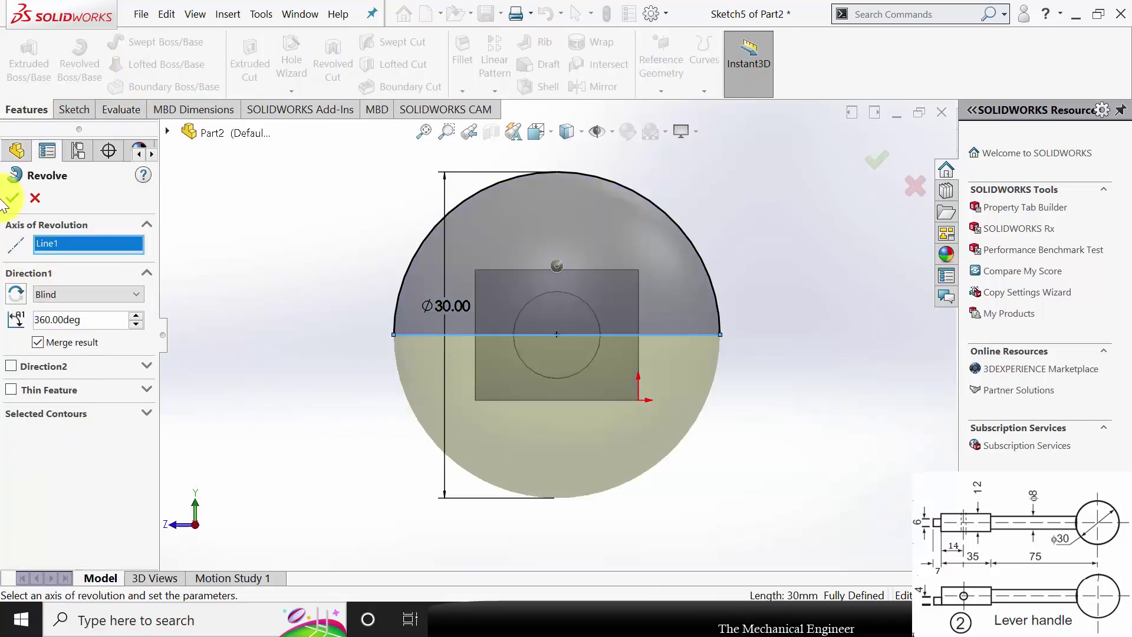
left_click(13, 198)
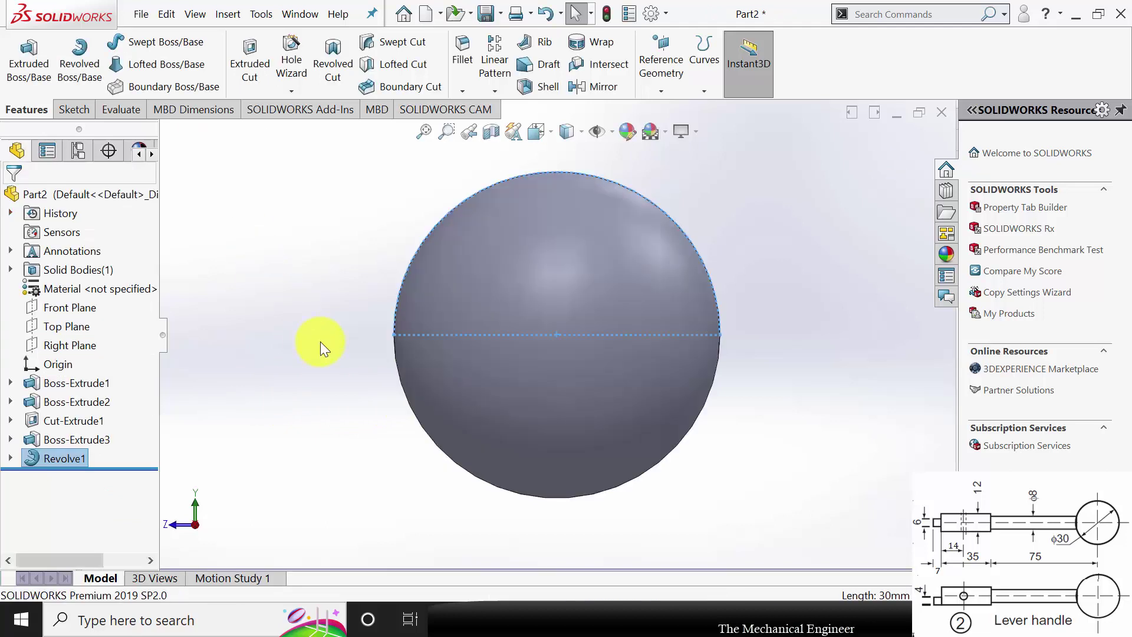
Assign Plain Carbon Steel as the part's material
middle_click_drag(360, 348, 543, 339)
right_click(108, 286)
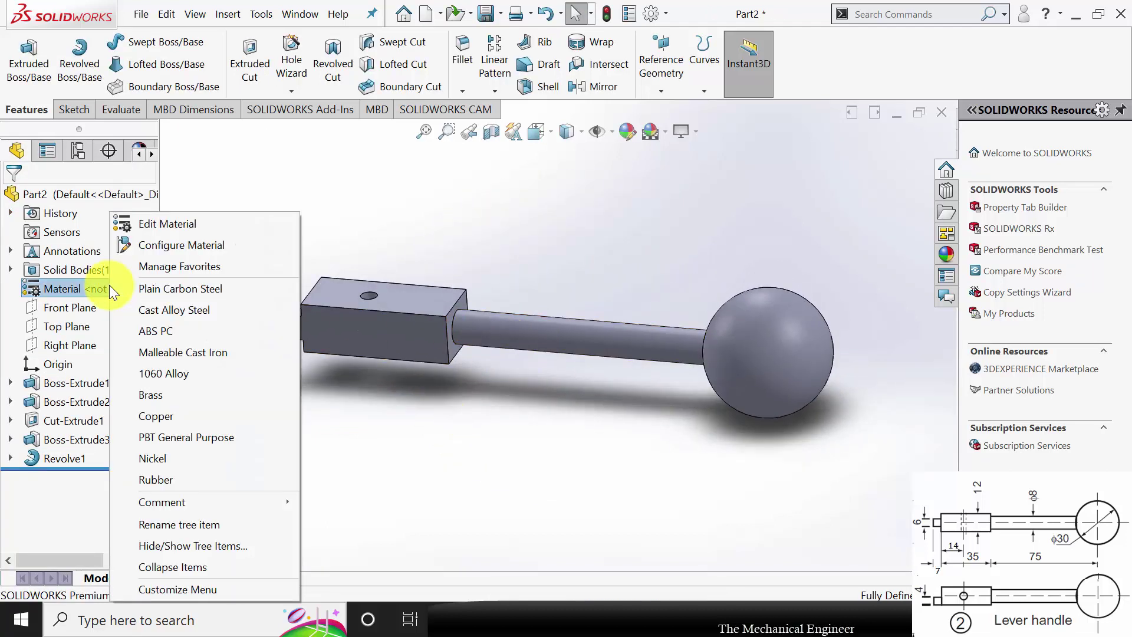
left_click(170, 294)
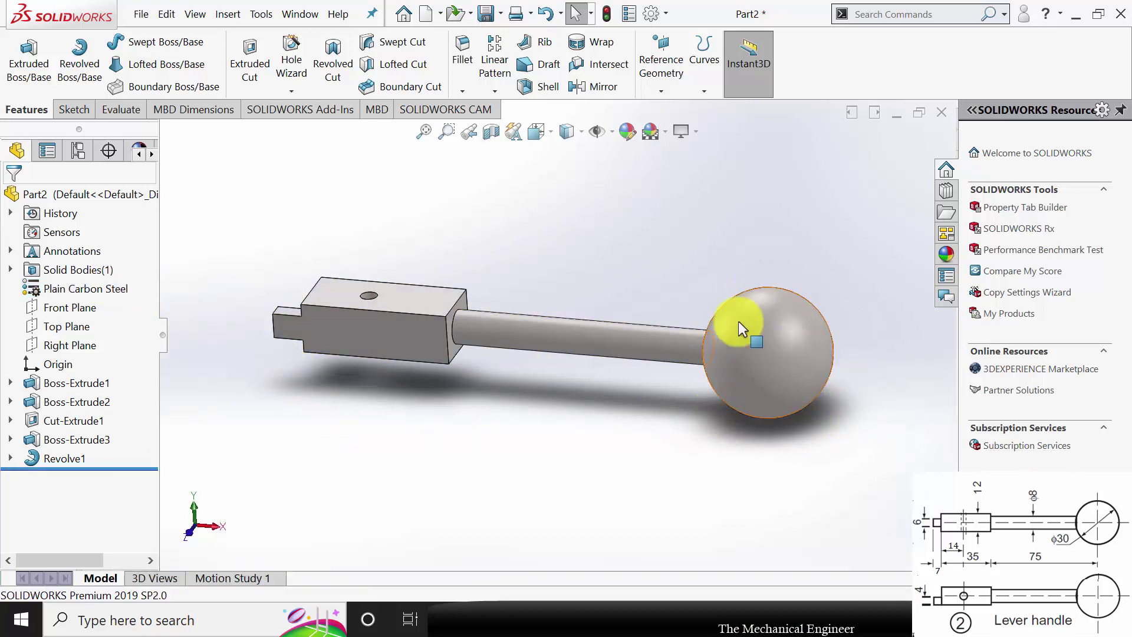
Open the appearance settings for the ball's revolve feature and list the available appearance categories
left_click(772, 341)
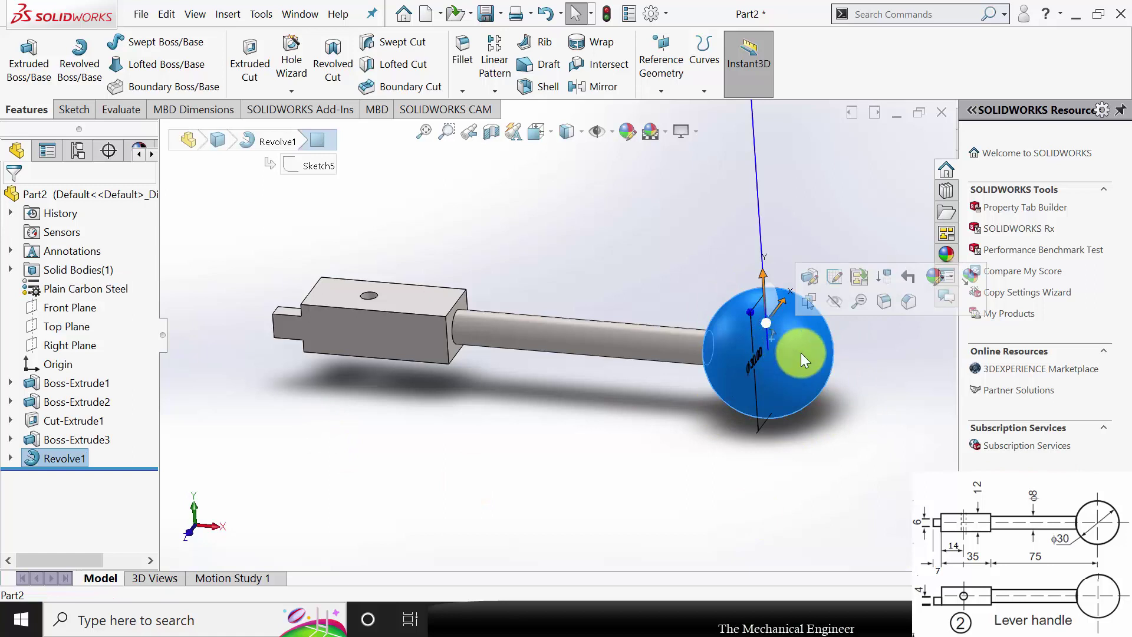
left_click(934, 278)
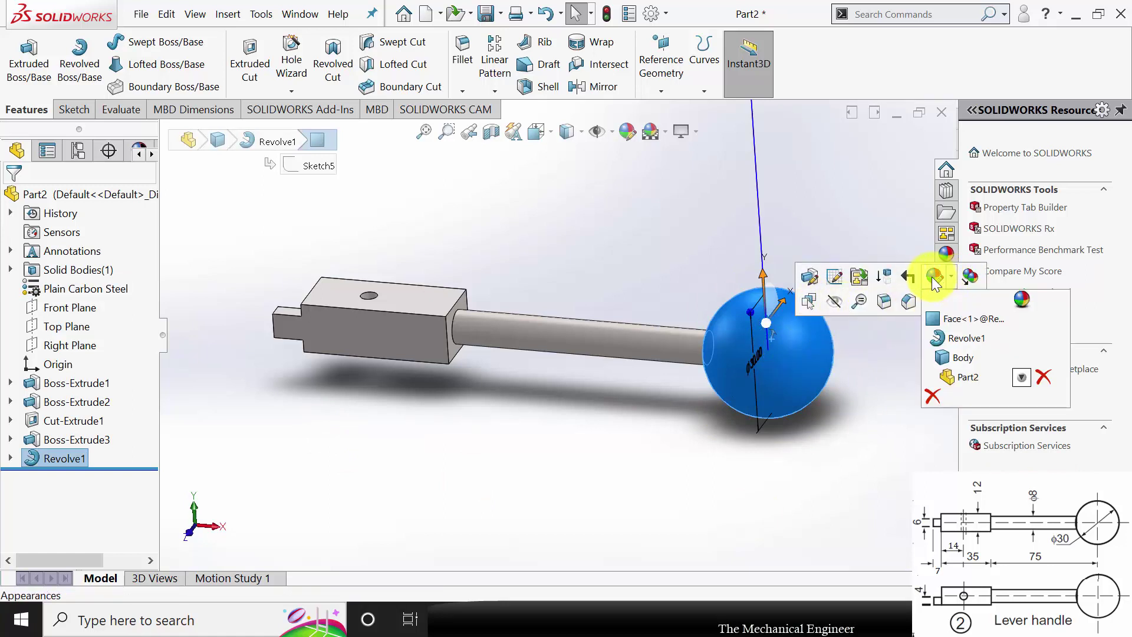
left_click(962, 340)
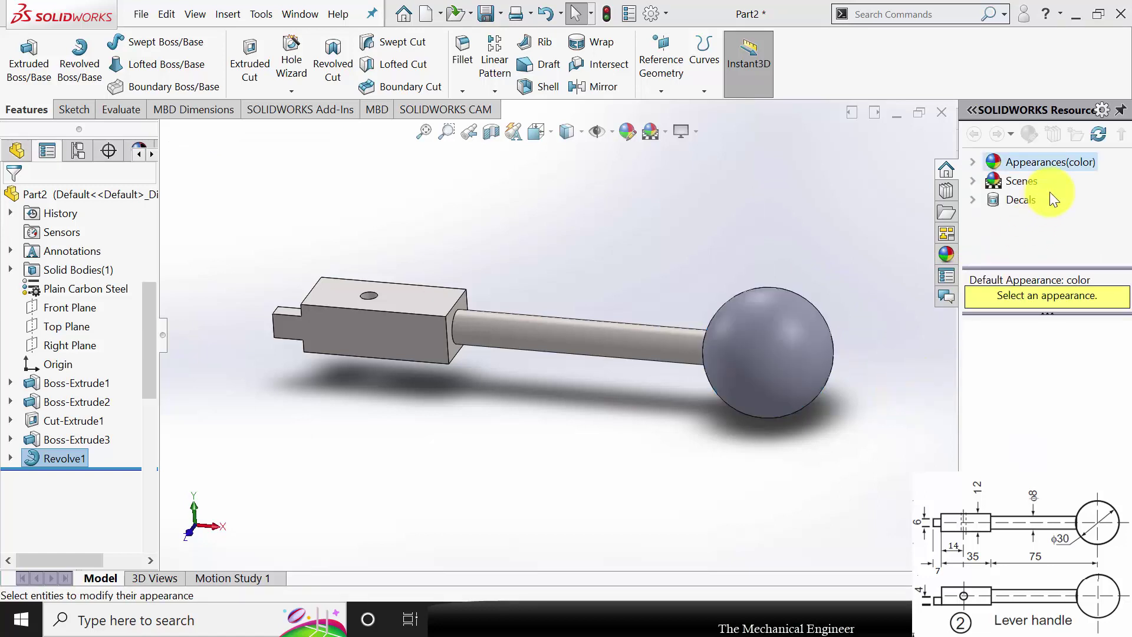
left_click(978, 164)
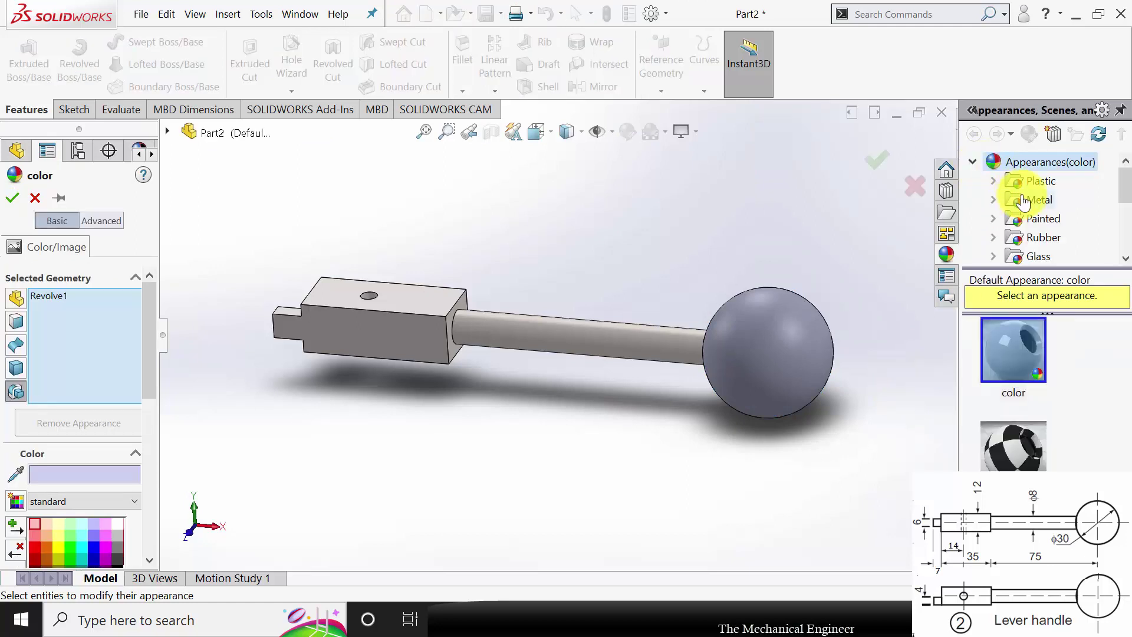
left_click(996, 199)
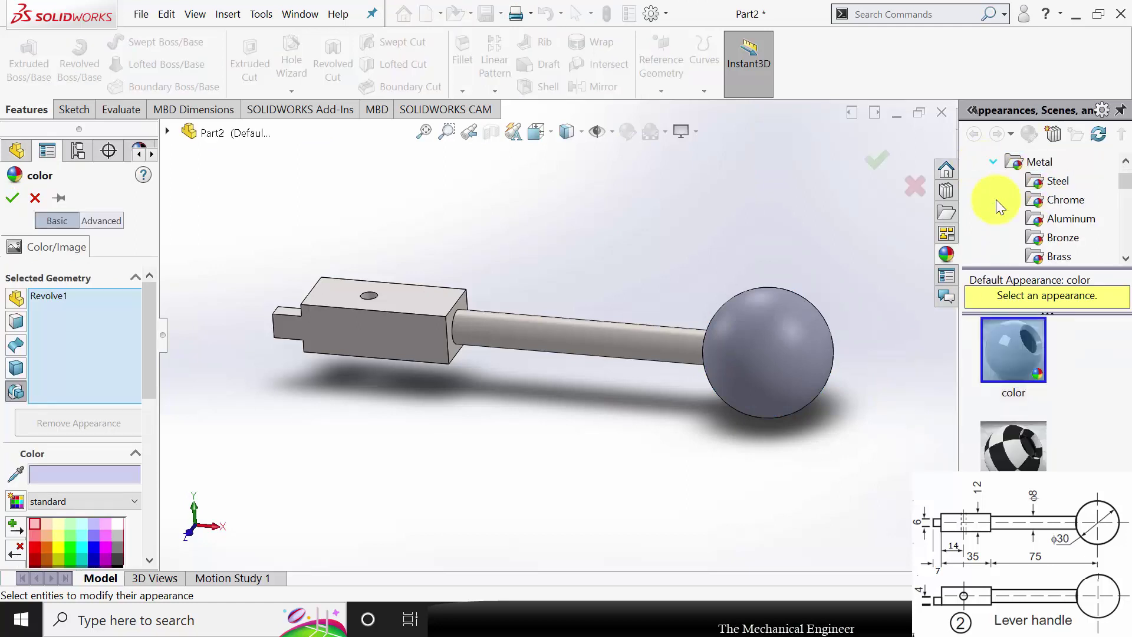
left_click(1058, 181)
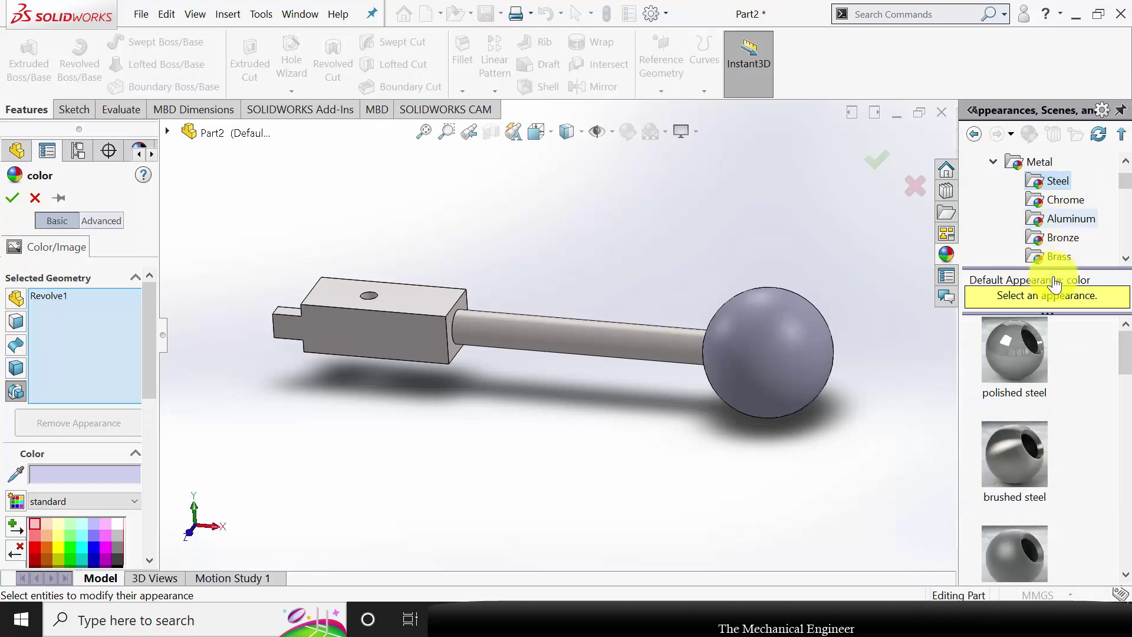
scroll(1057, 223, "up", 1)
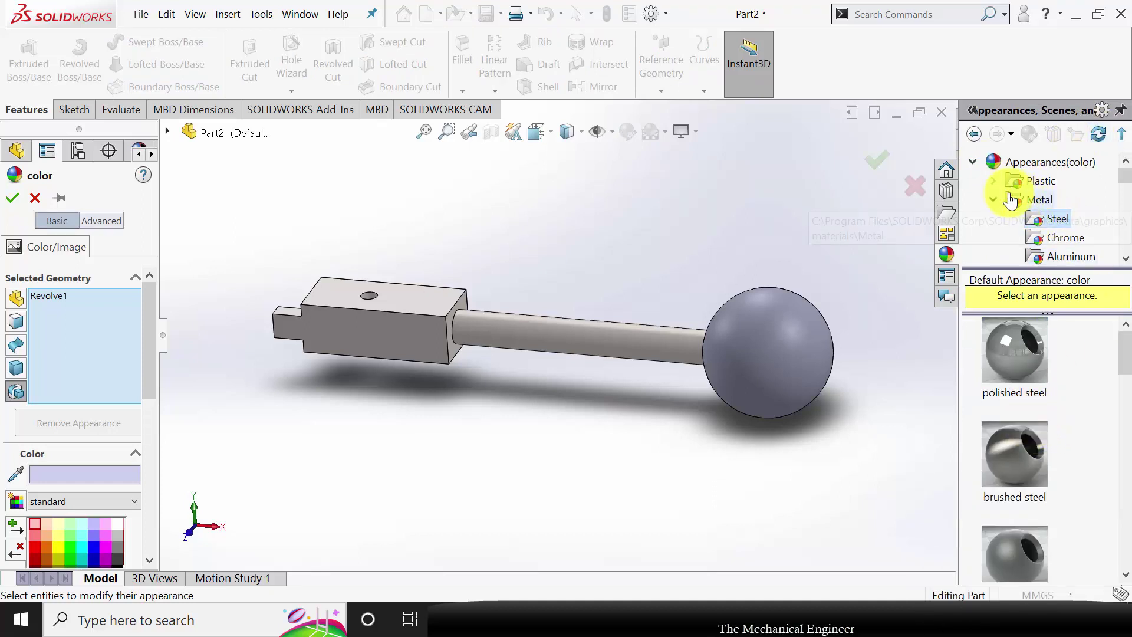
left_click(993, 199)
Apply the black car paint appearance from the Painted category to the ball
scroll(1032, 231, "down", 2)
scroll(1039, 243, "up", 1)
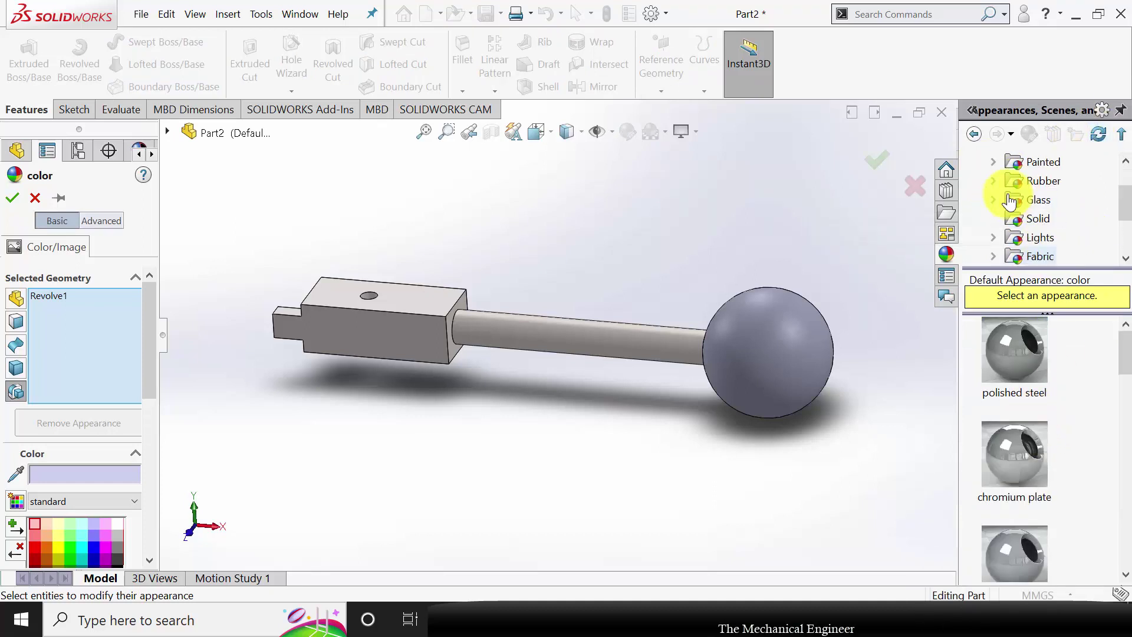
left_click(994, 162)
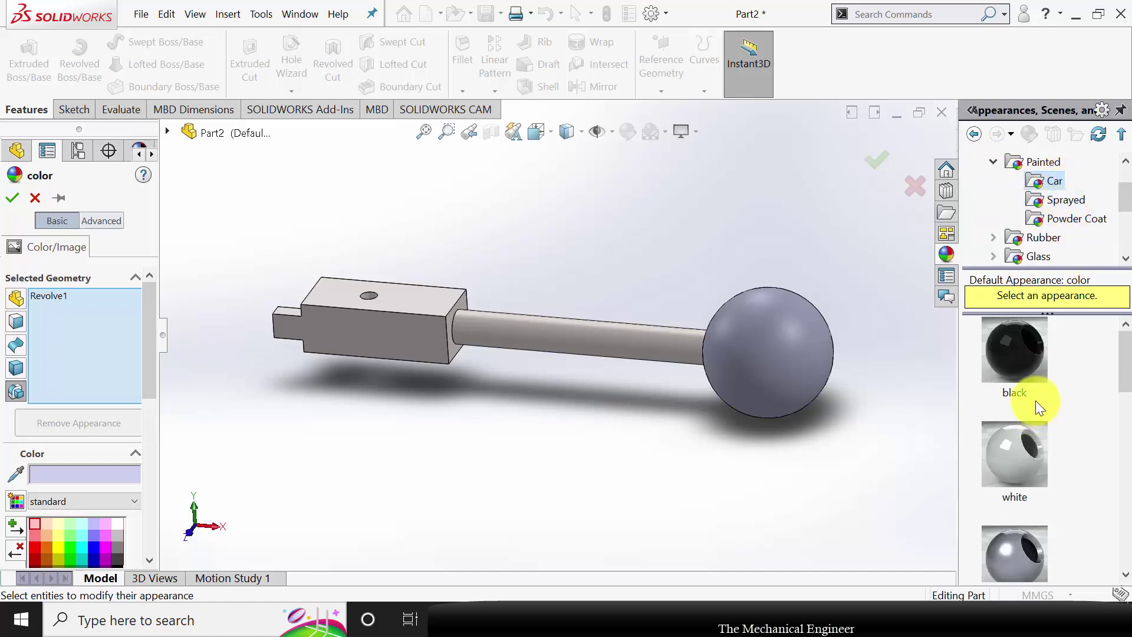
left_click(1027, 358)
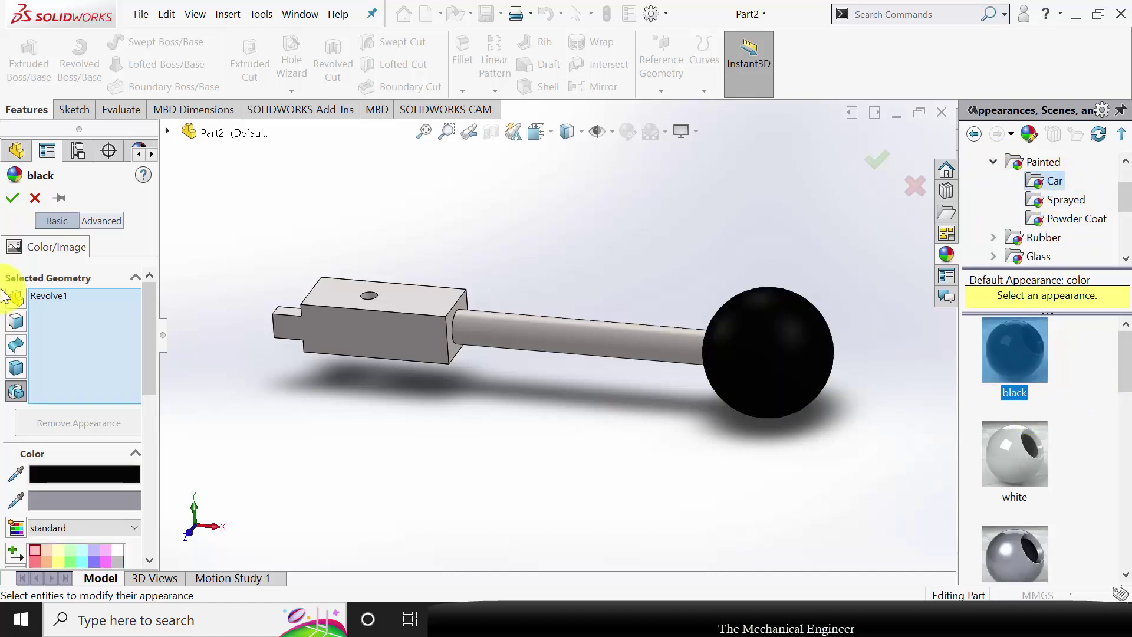
key("Return")
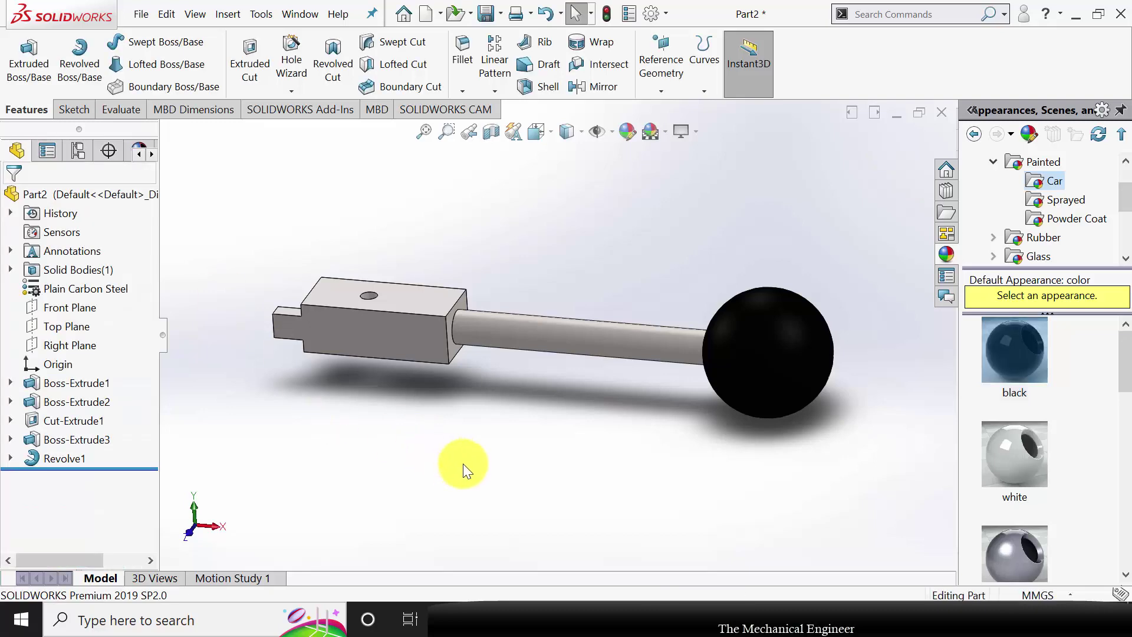
Save the part as 2 in the Gear Change lever folder and close it
left_click(481, 13)
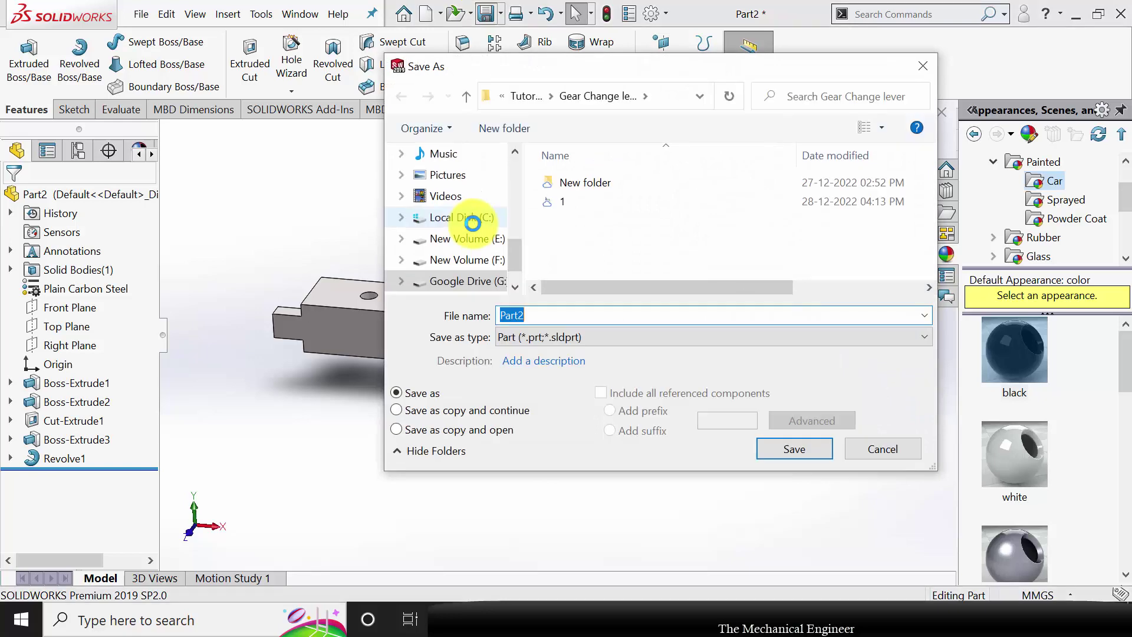
type("2")
key("Return")
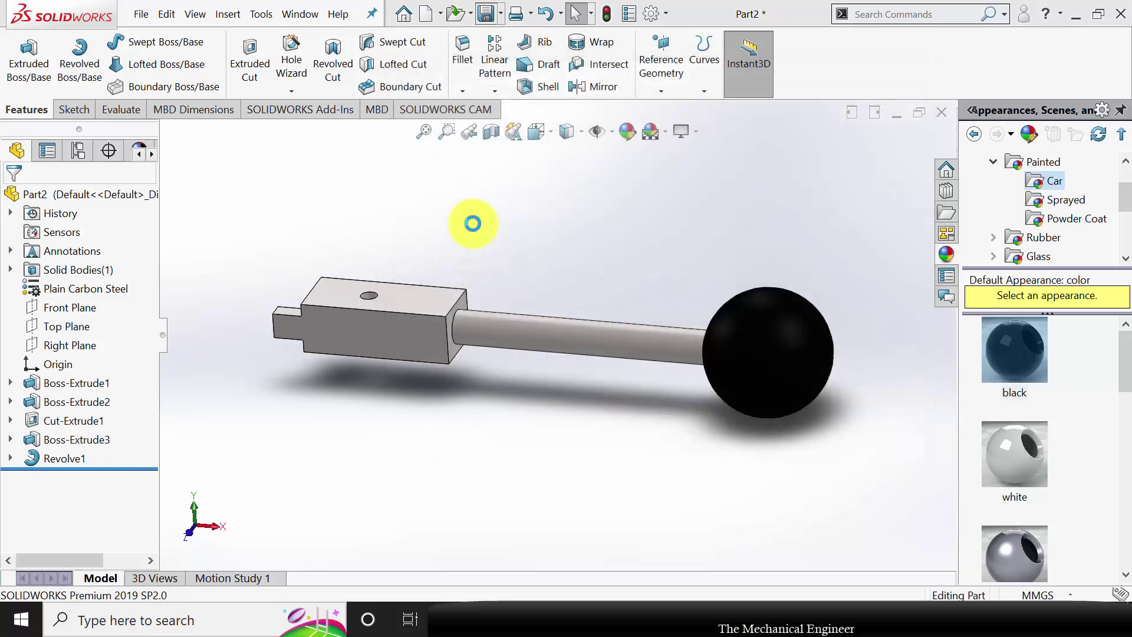
left_click(946, 106)
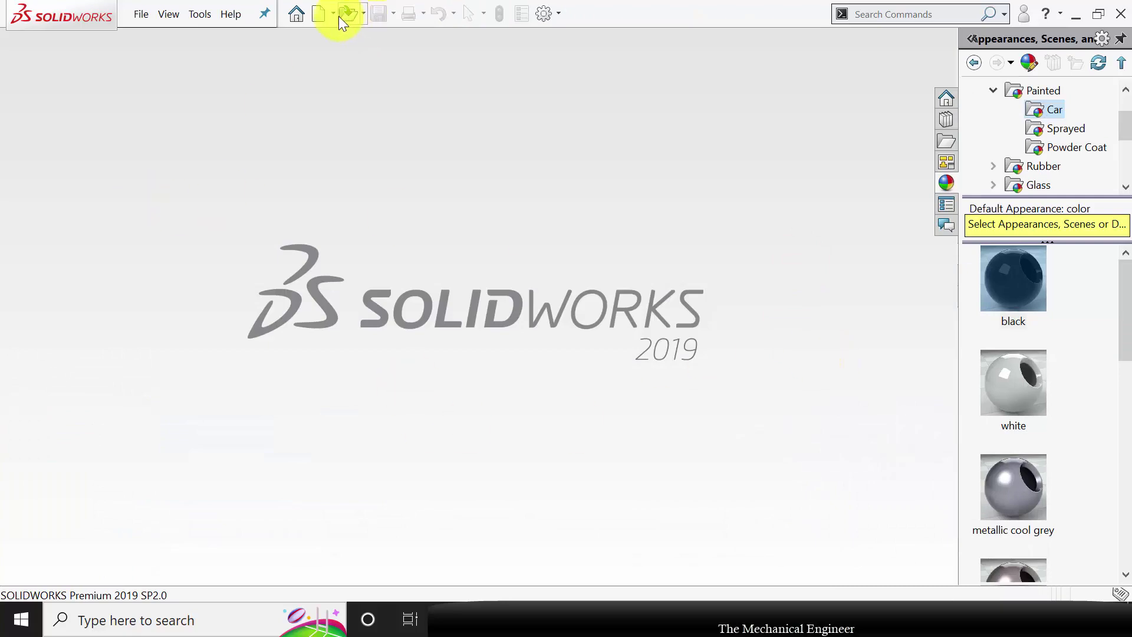
Create a new part and start a sketch on the Front Plane
left_click(317, 13)
left_click(658, 491)
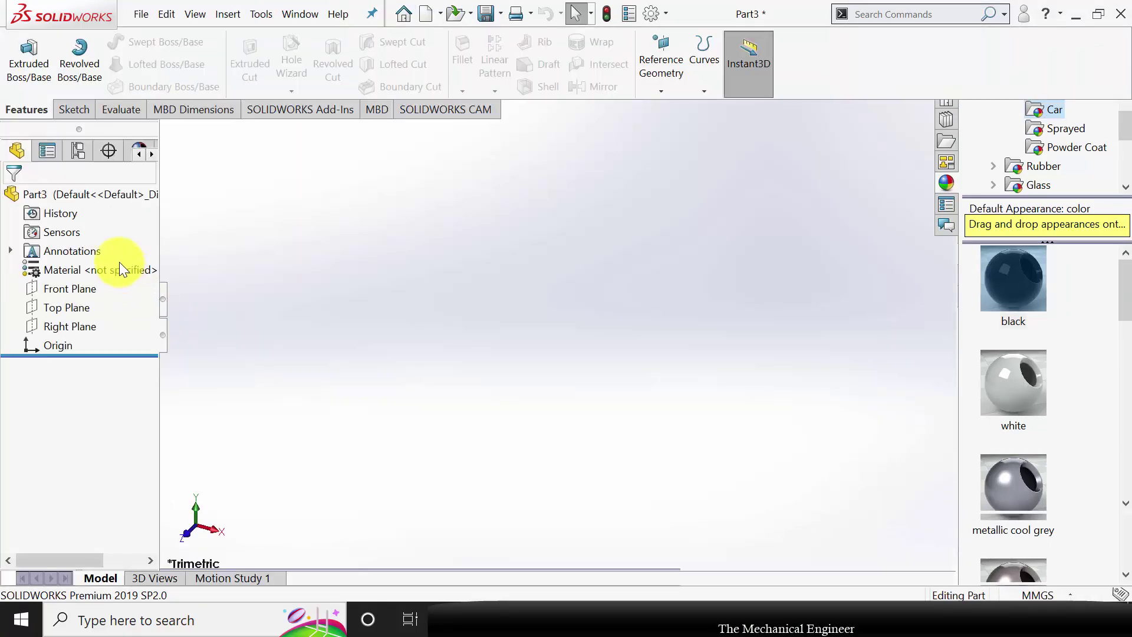
left_click(61, 322)
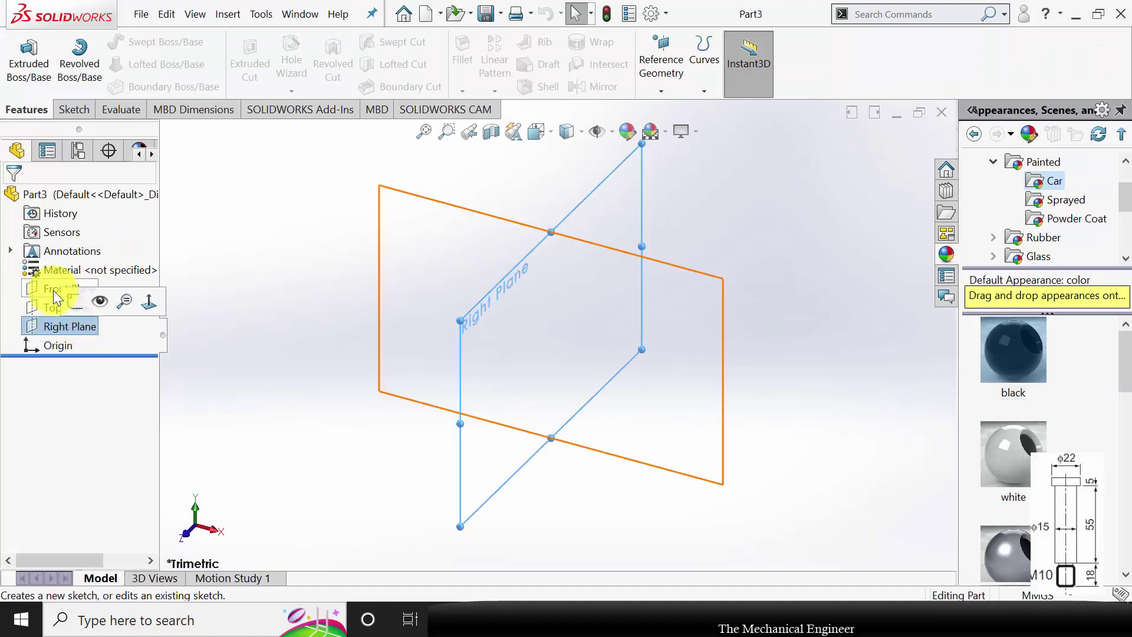
left_click(69, 287)
left_click(59, 264)
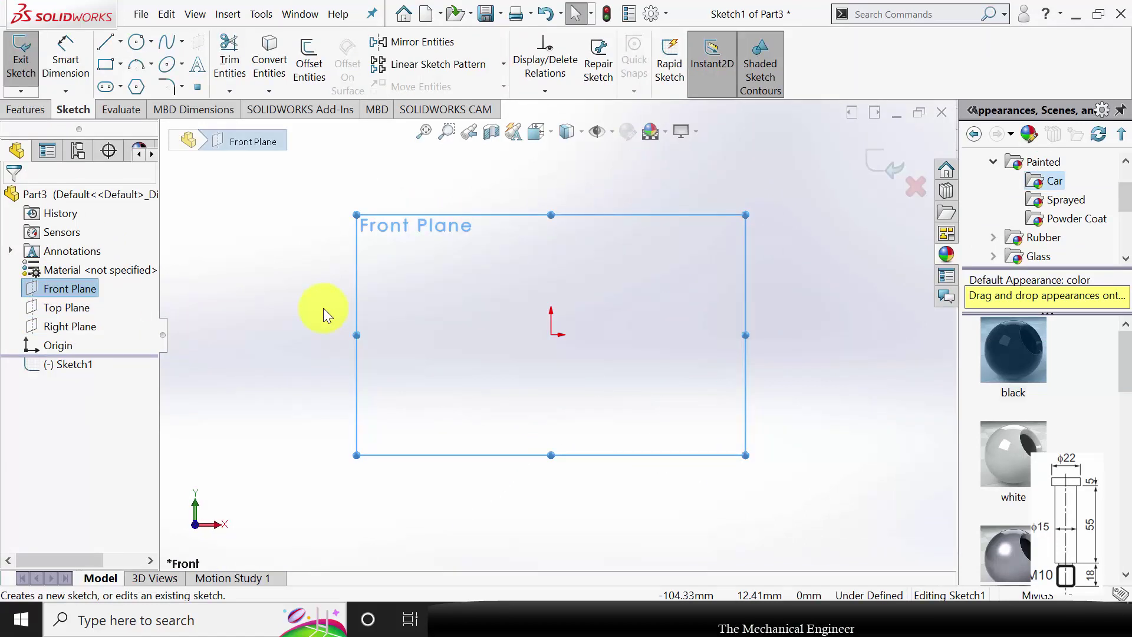
Sketch a circle centred on the origin and set its diameter to 22 mm
left_click(136, 42)
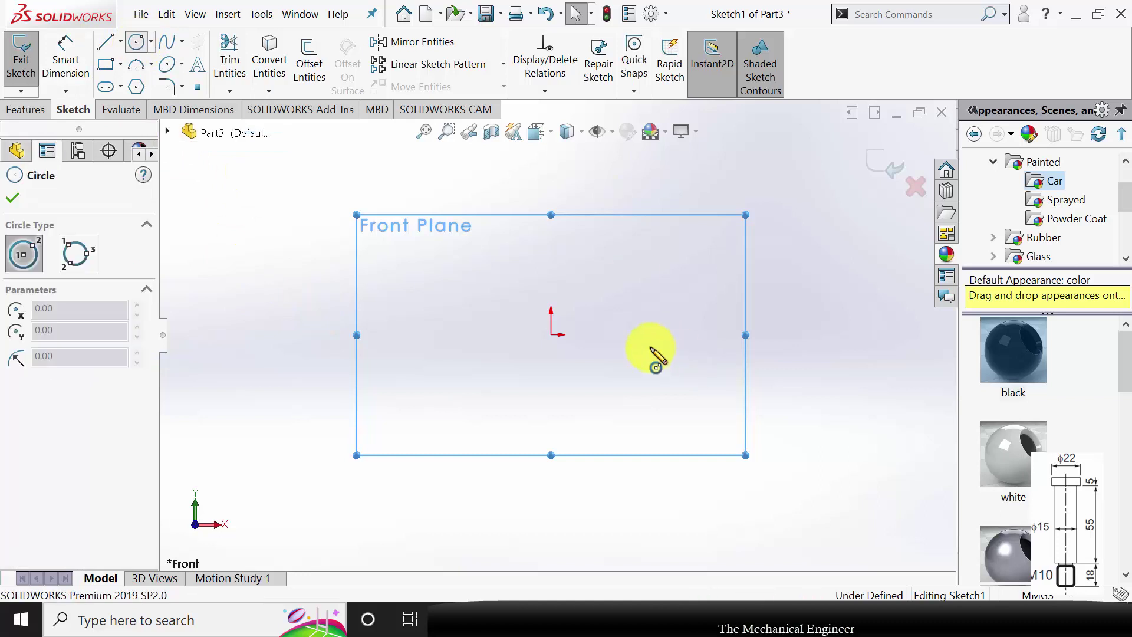
left_click(552, 334)
left_click(647, 267)
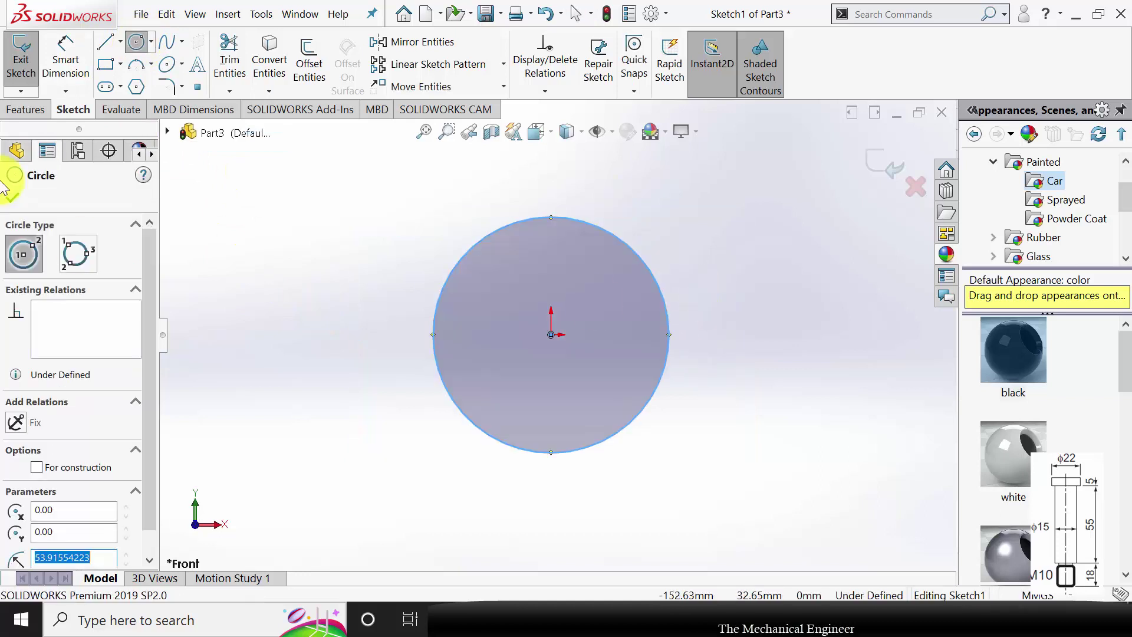
left_click(13, 198)
left_click(680, 336)
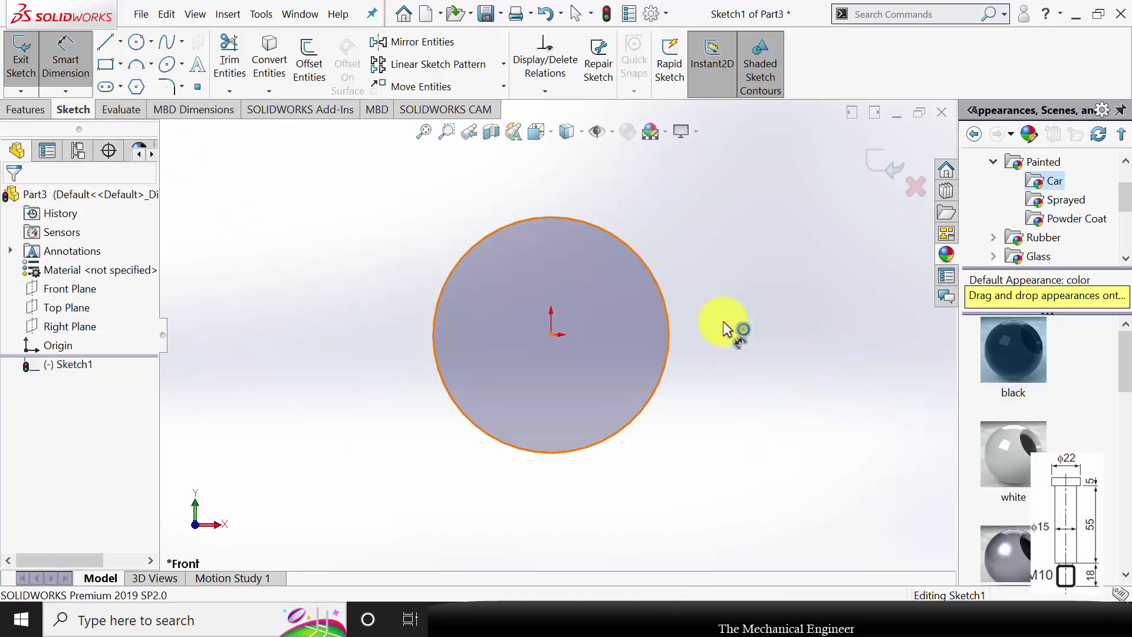
left_click(777, 308)
type("22")
key("Return")
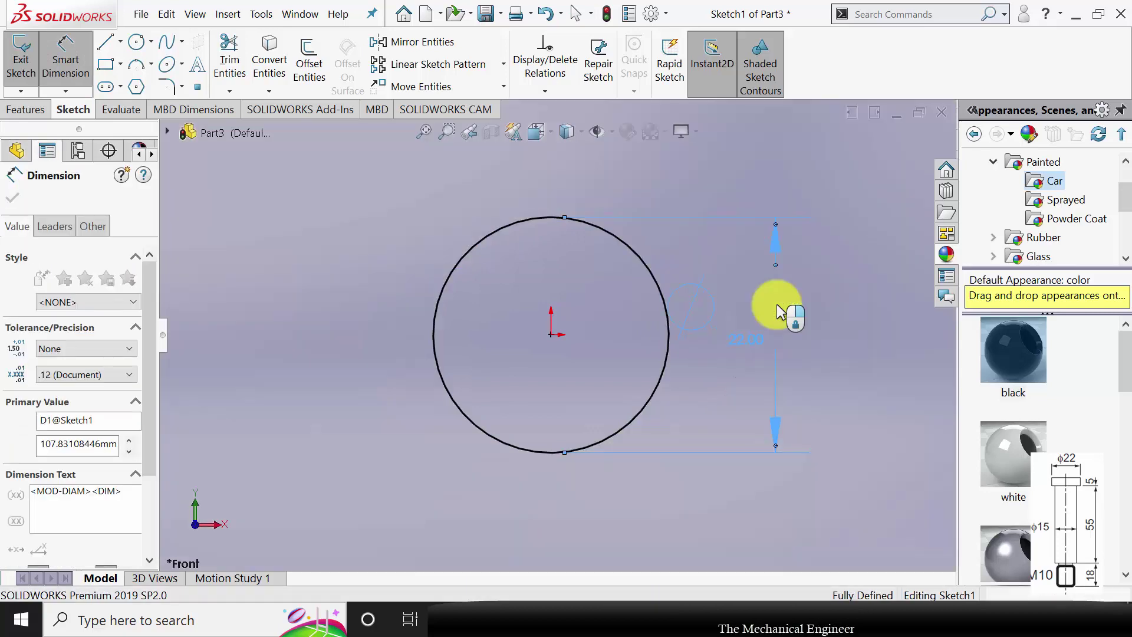
left_click(18, 152)
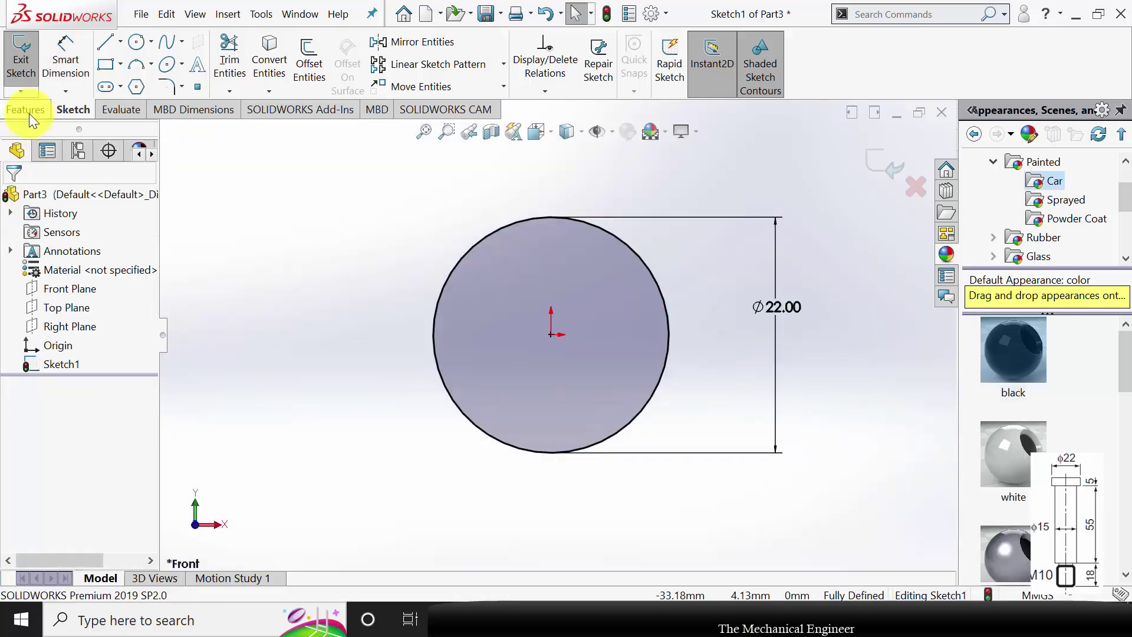
Extrude the 22 mm circle to a blind depth of 5 mm to form the pin head
left_click(28, 111)
left_click(28, 59)
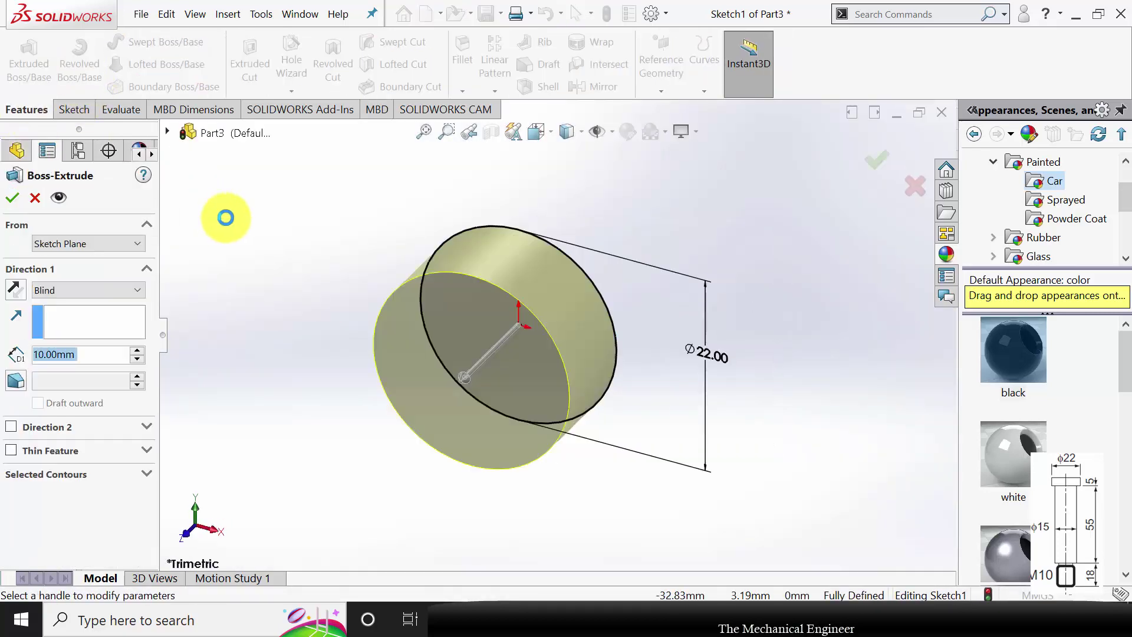
type("5")
key("Return")
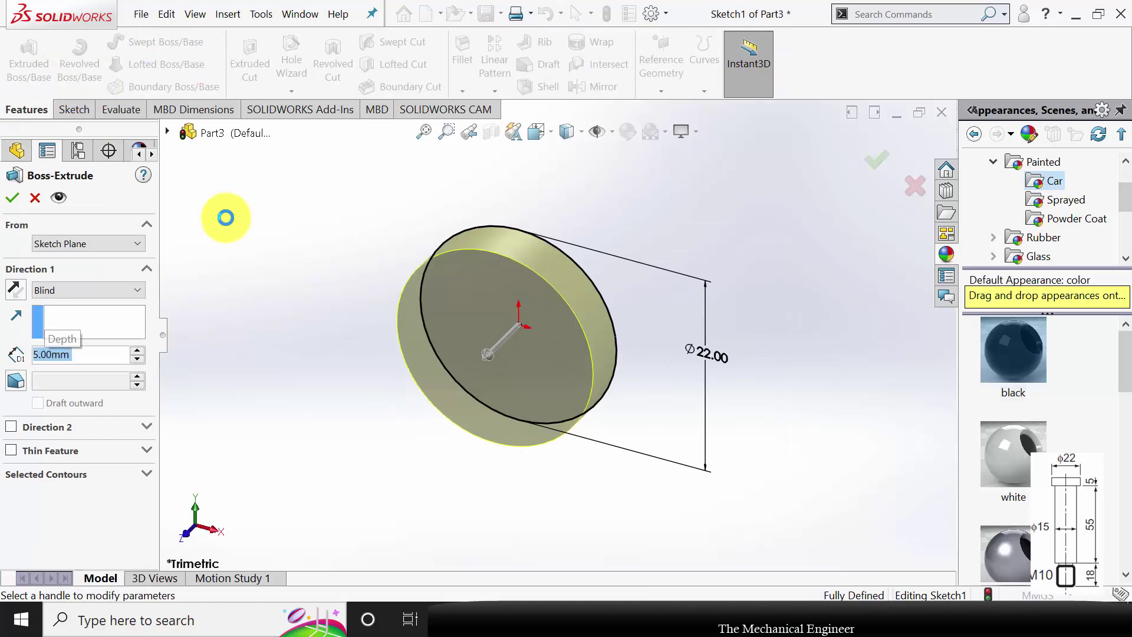
left_click(13, 199)
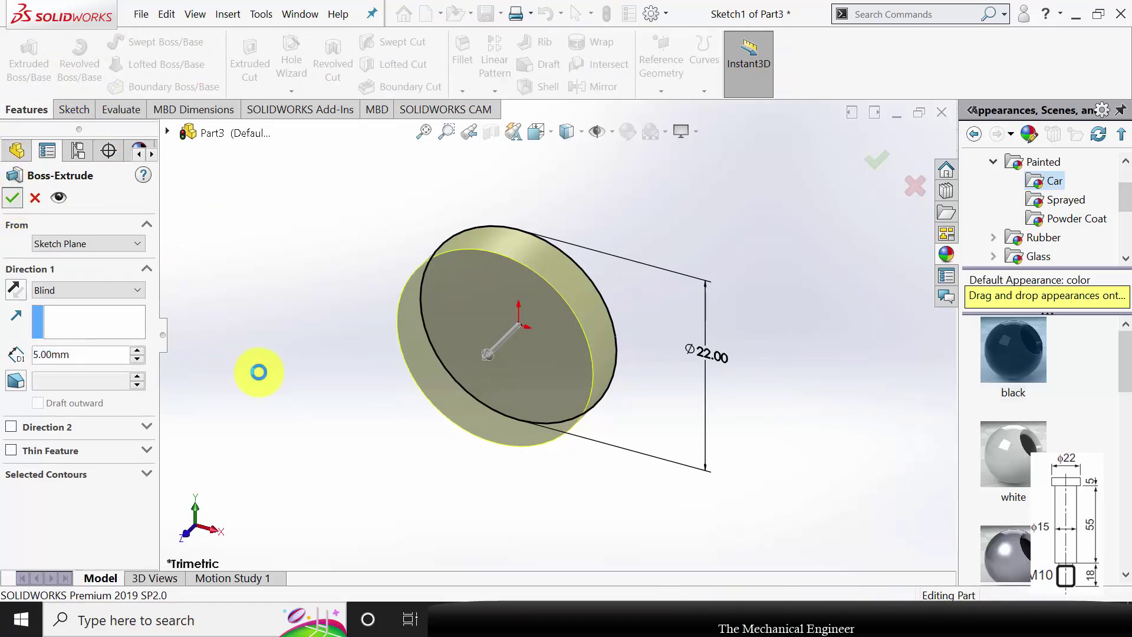
Start a sketch on the head's front face and draw a circle about 11.4 mm in diameter centred on the origin
left_click(508, 338)
left_click(576, 300)
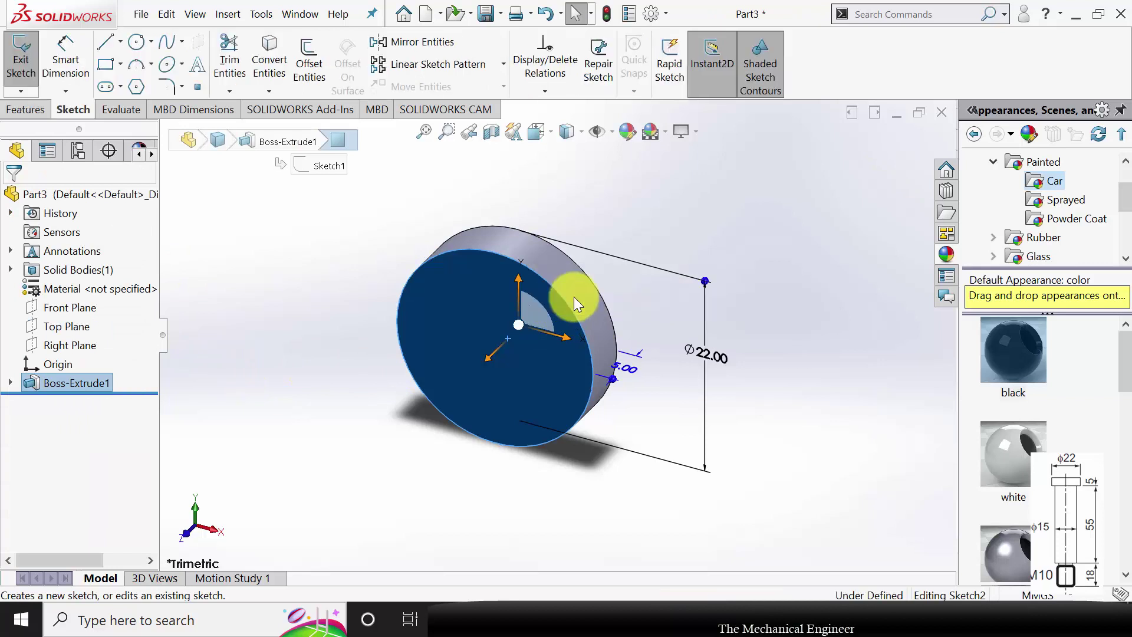
left_click(147, 41)
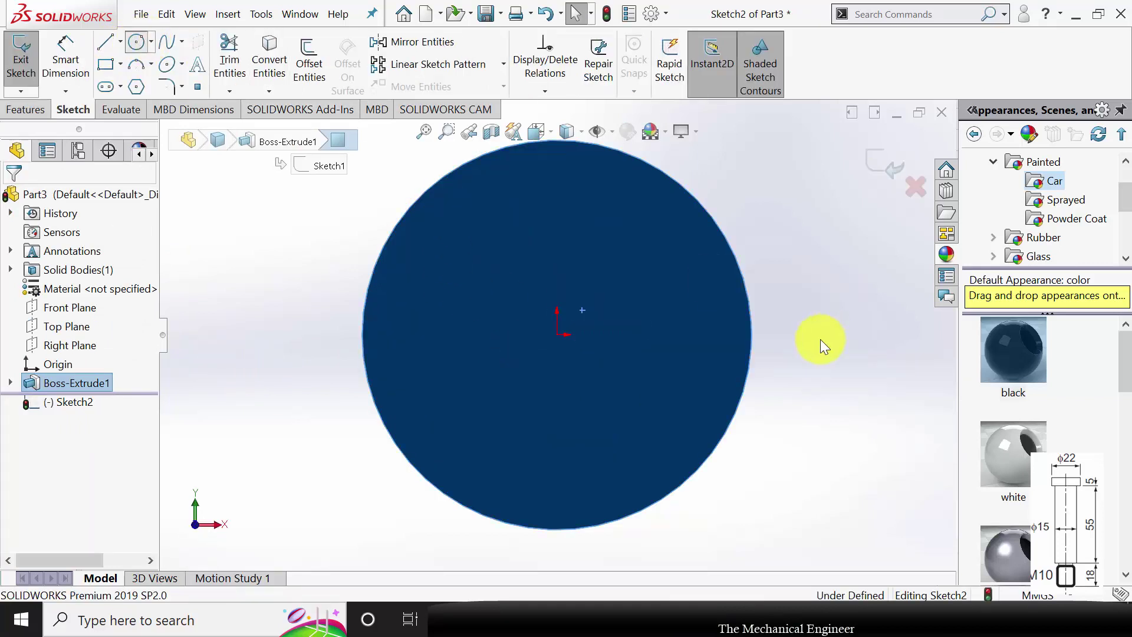
left_click(557, 335)
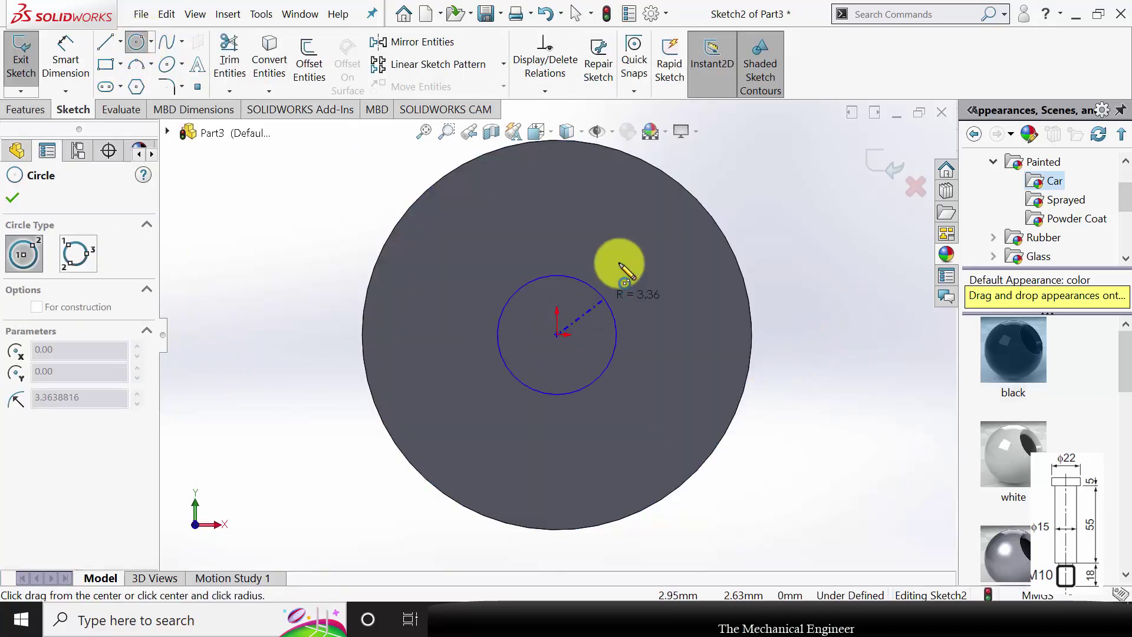
left_click(619, 260)
left_click(13, 198)
Set the diameter of the circle on the head's face to 15 mm
left_click(64, 65)
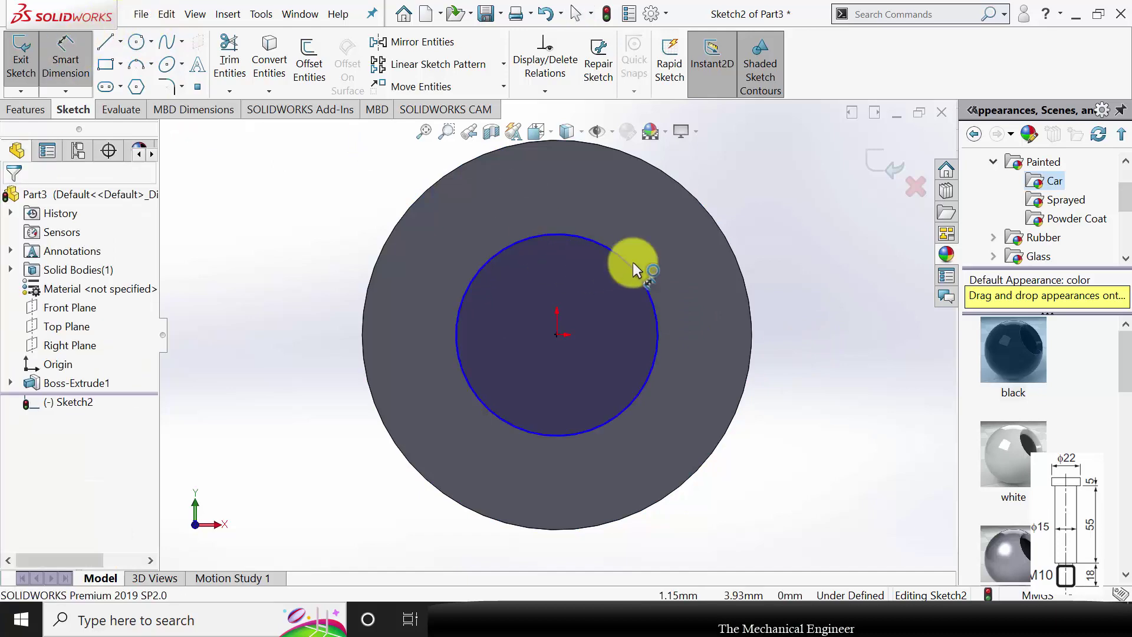
left_click(626, 261)
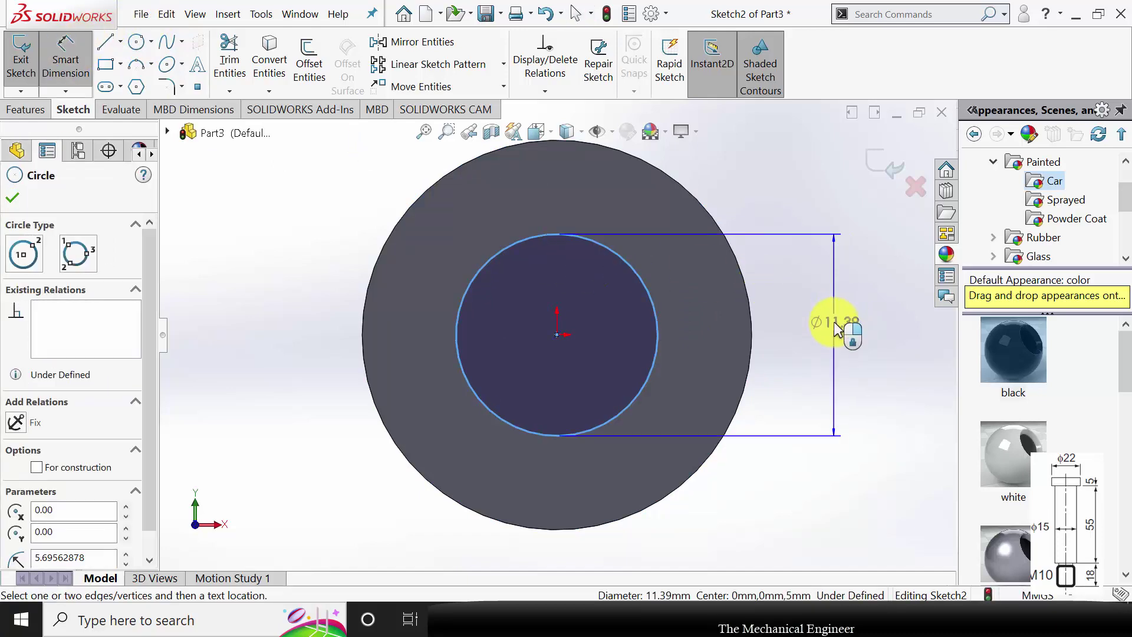
left_click(837, 328)
type("15")
key("Return")
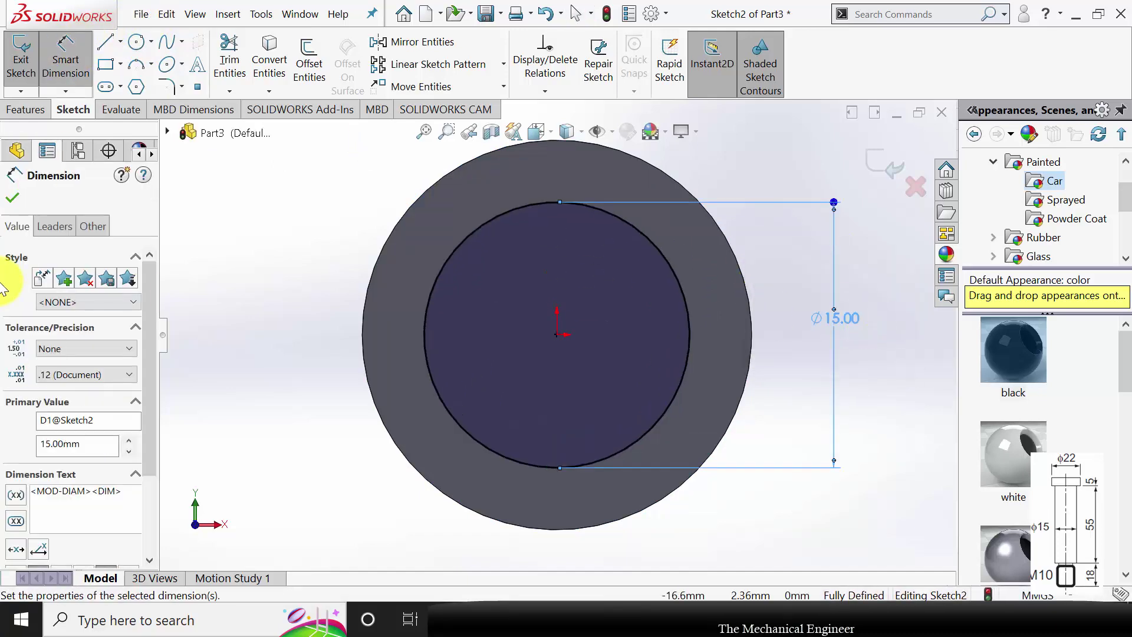
left_click(13, 199)
Extrude the 15 mm circle to a blind depth of 55 mm, merged with the head, to form the shank
left_click(30, 110)
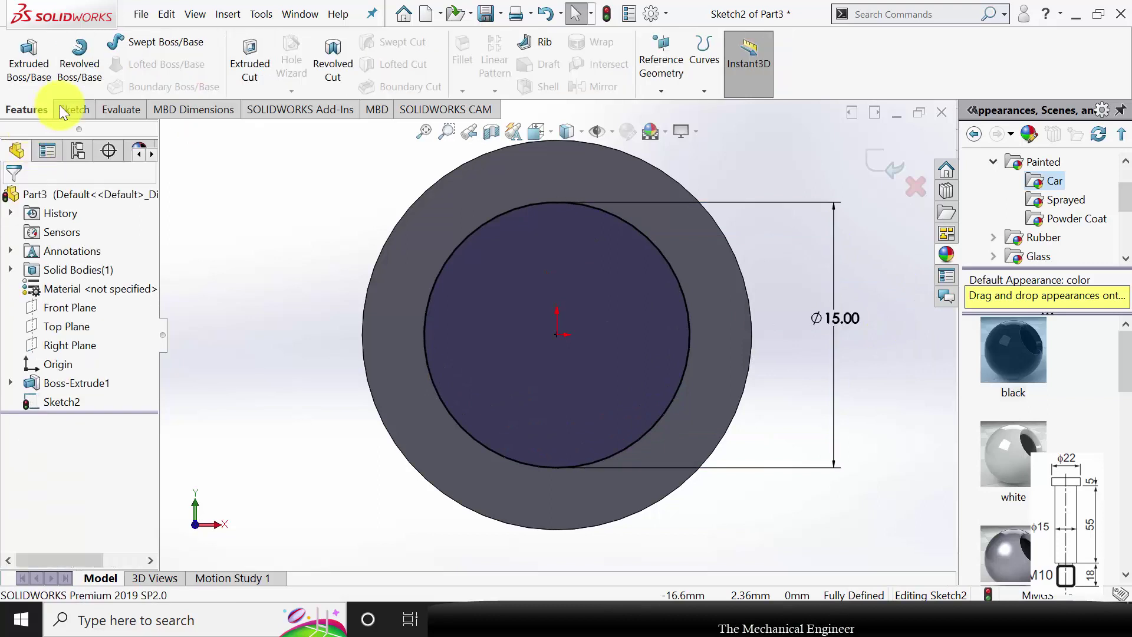
left_click(29, 65)
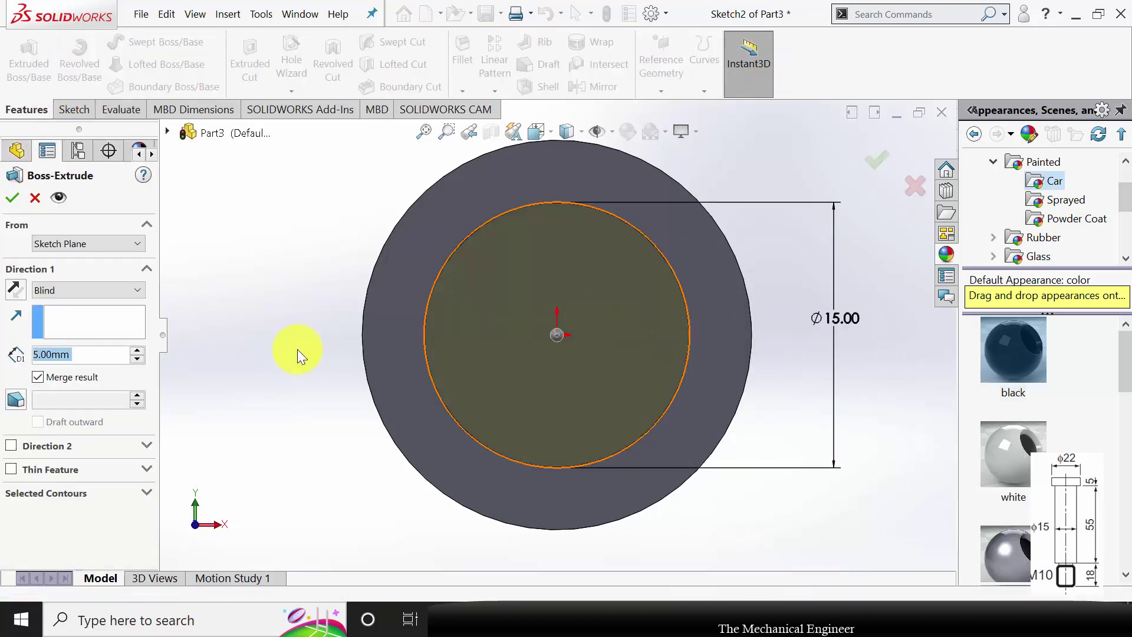
type("5")
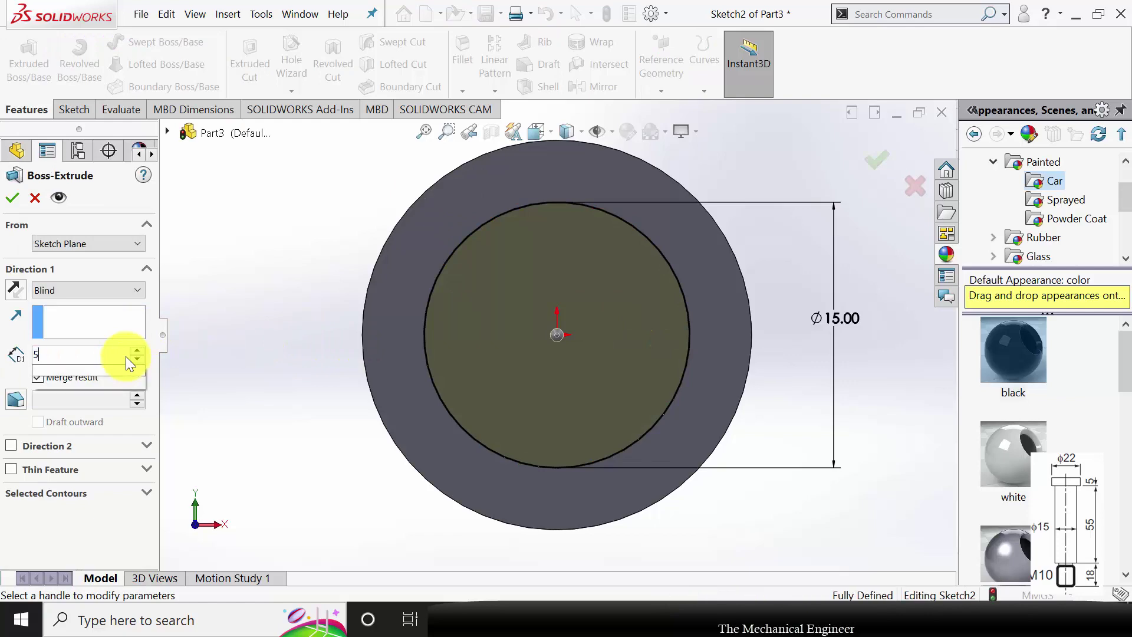
type("5")
key("Return")
left_click(16, 199)
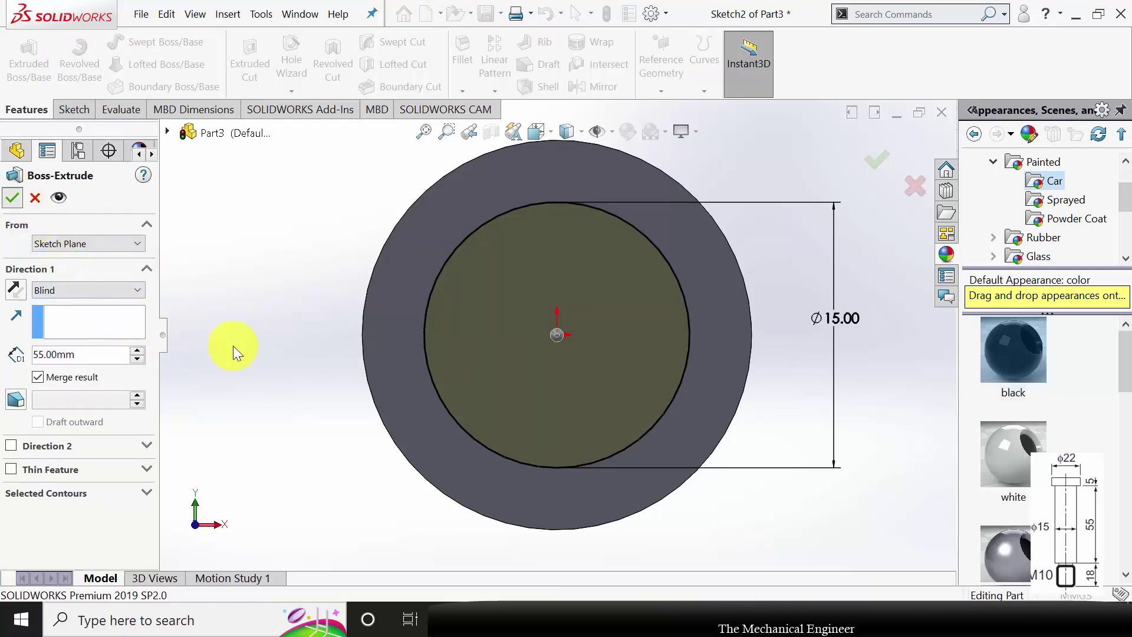
Start a sketch on the shank's end face and draw a circle about 8.1 mm in diameter centred on the origin
middle_click_drag(334, 381, 455, 430)
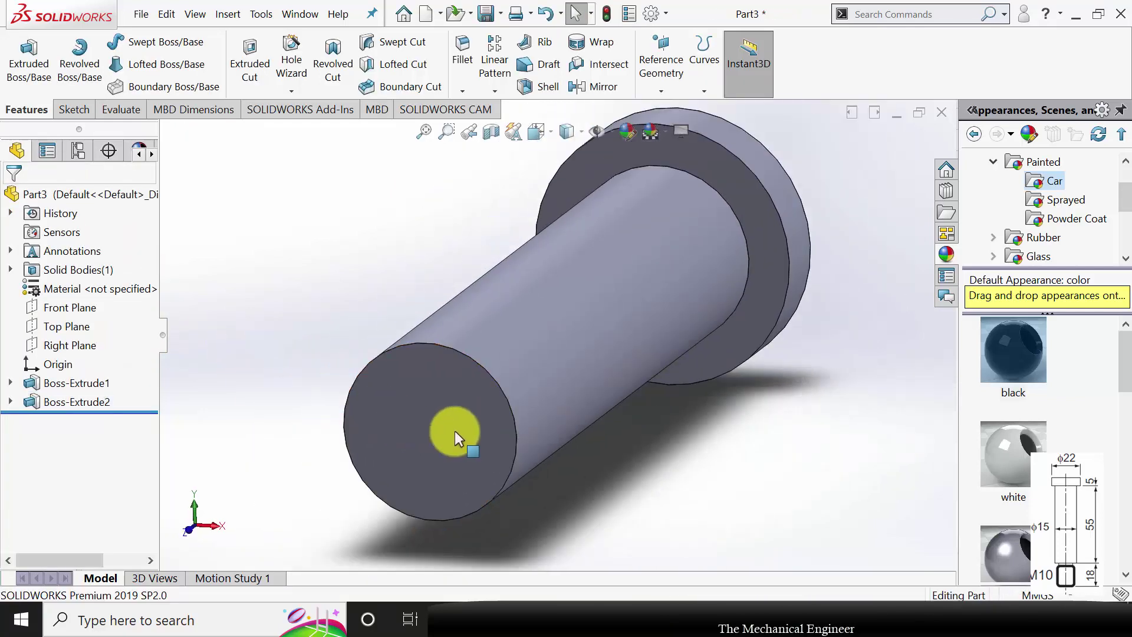
left_click(454, 416)
left_click(517, 379)
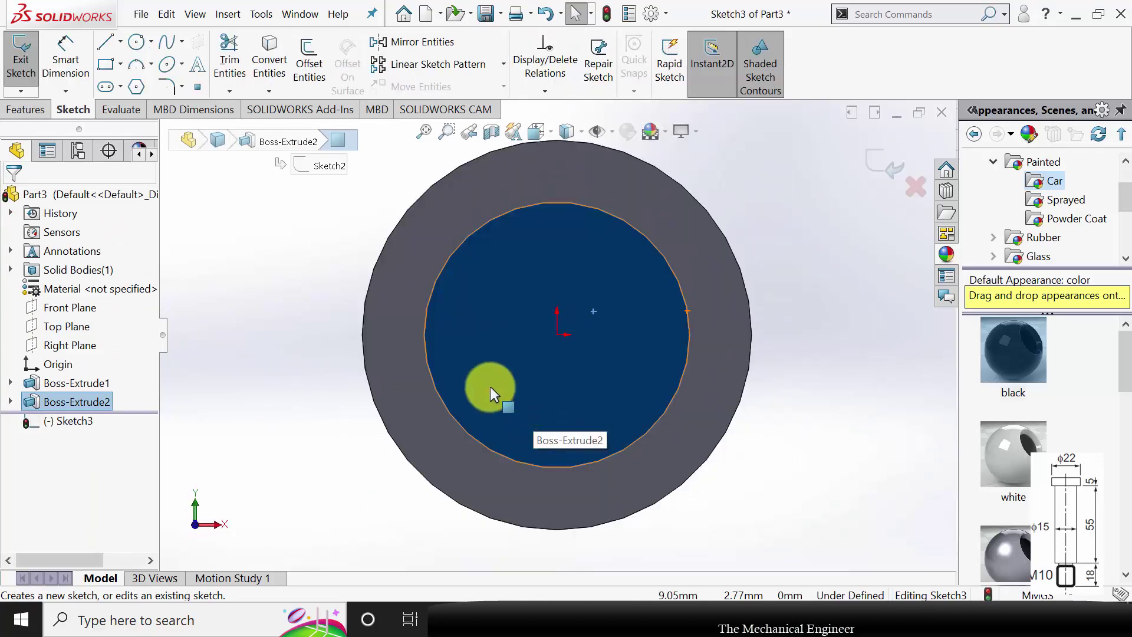
left_click(137, 43)
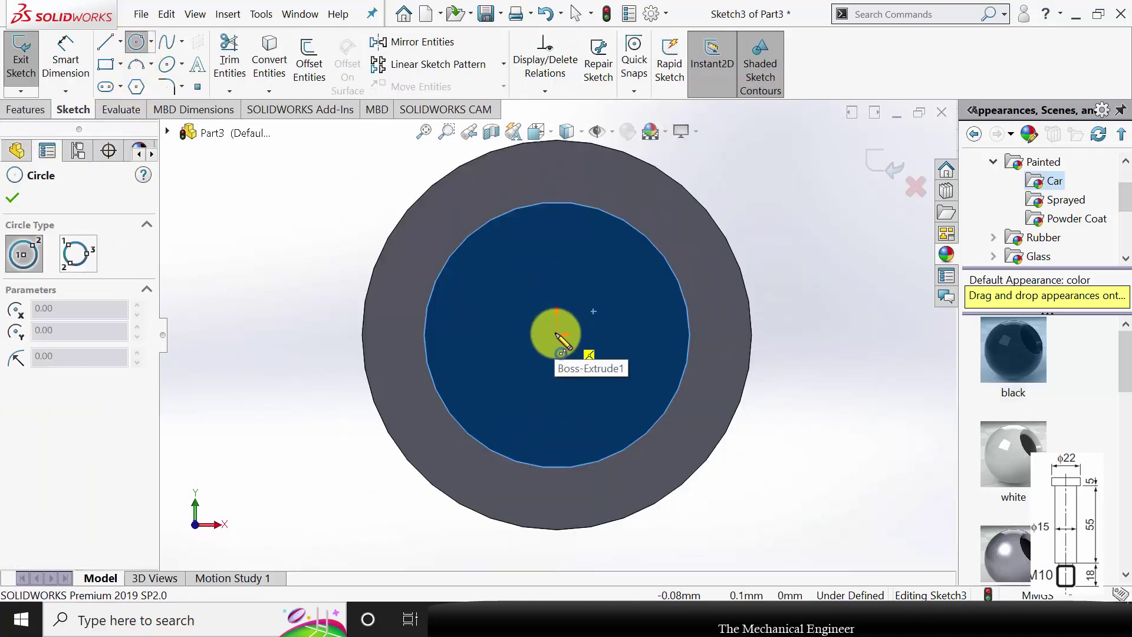
left_click(559, 336)
left_click(596, 271)
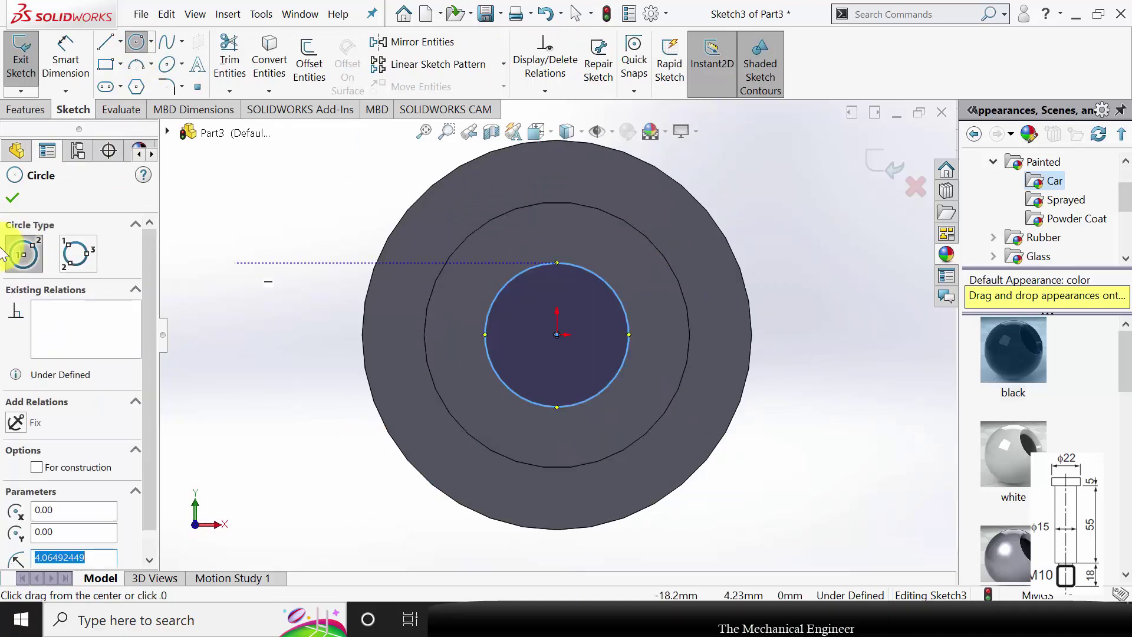
left_click(13, 198)
Set the diameter of the circle on the shank's end face to 10 mm
left_click(65, 82)
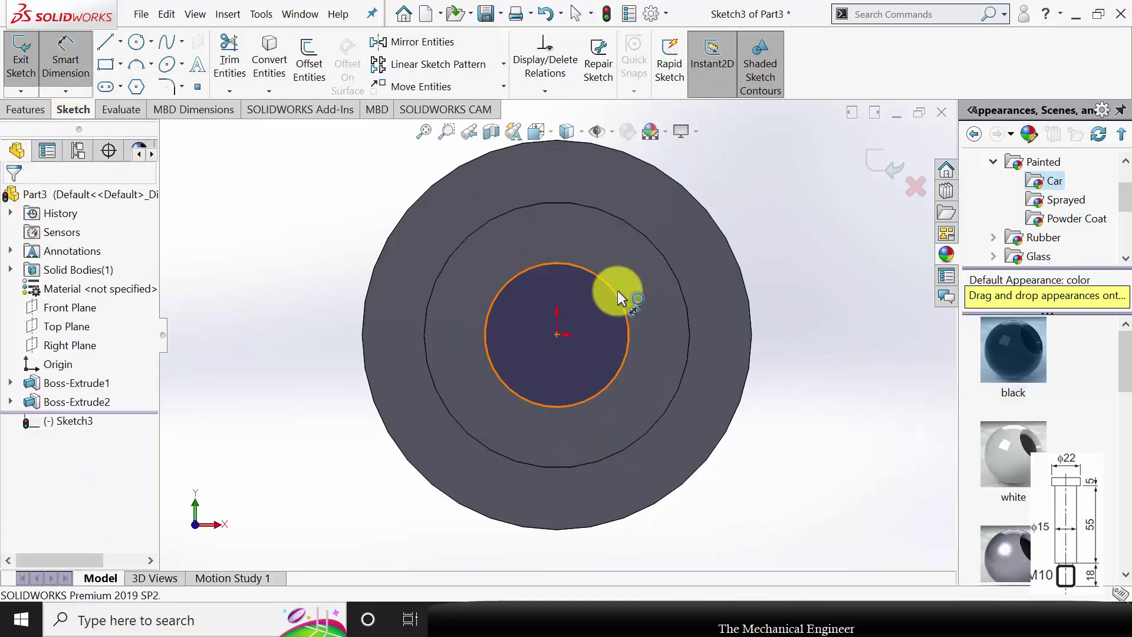
left_click(618, 291)
left_click(800, 352)
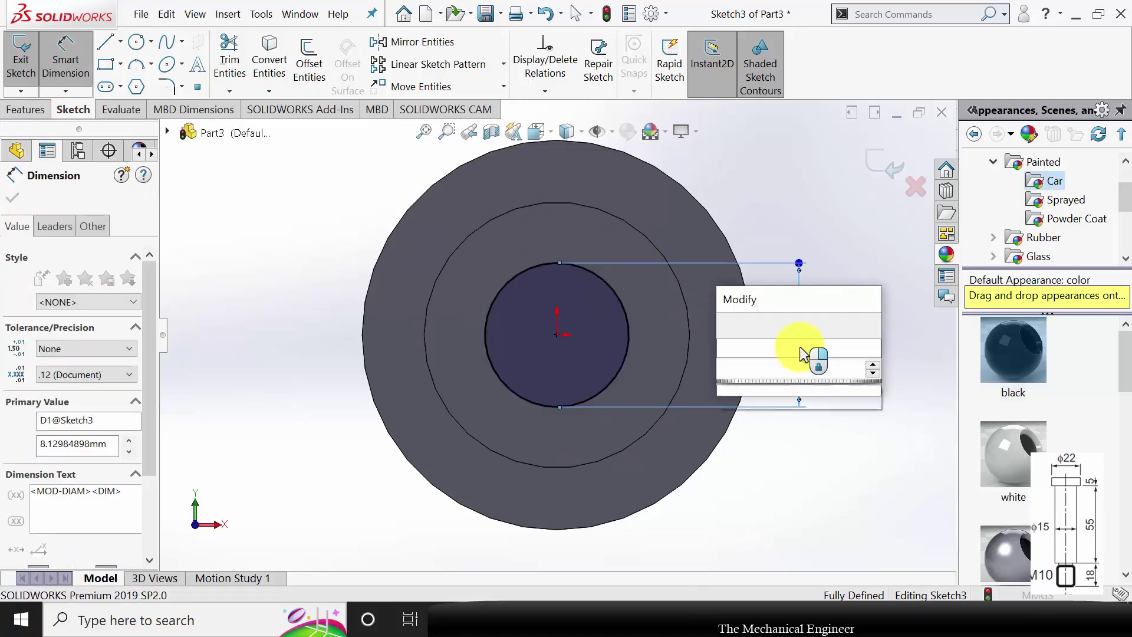
type("10")
key("Return")
left_click(12, 198)
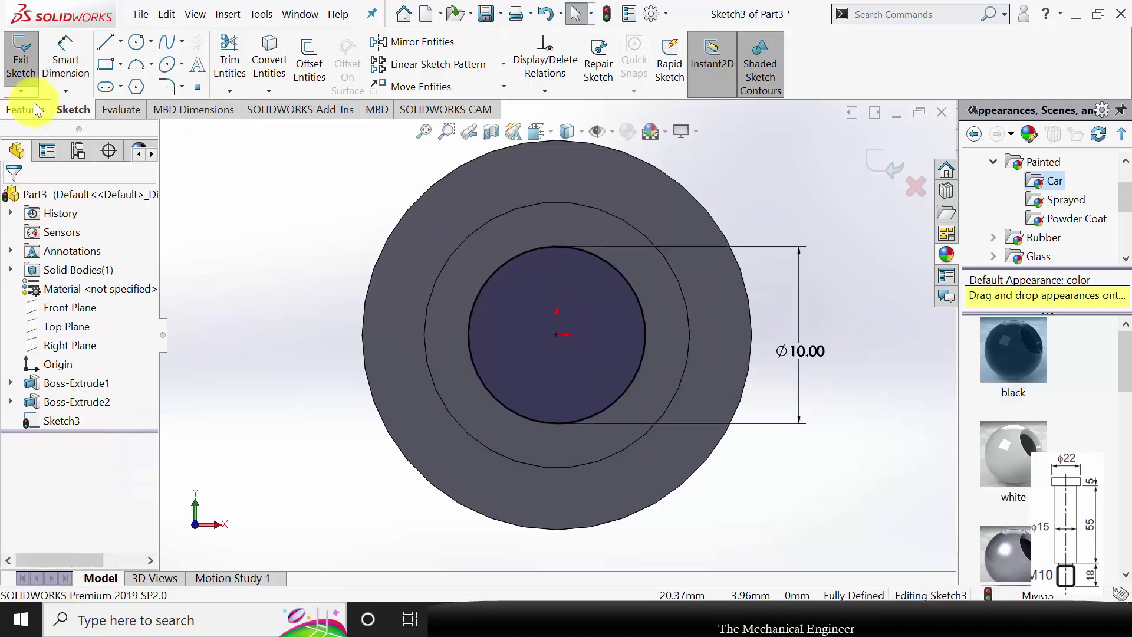
Extrude the 10 mm circle to a blind depth of 18 mm, merged with the shank
left_click(26, 109)
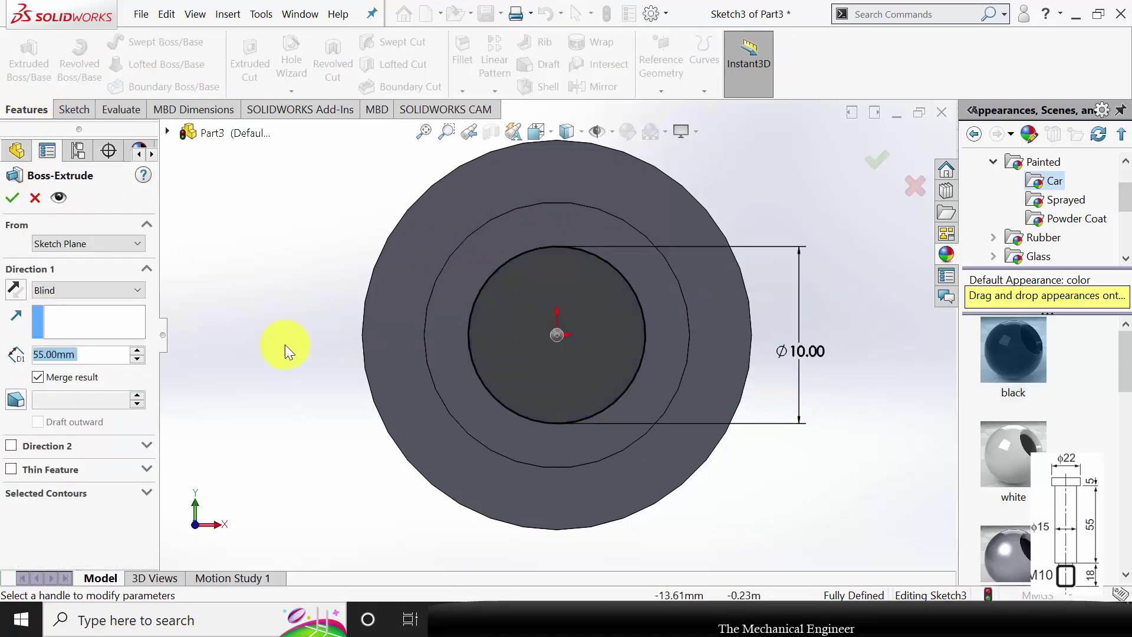
type("18")
key("Return")
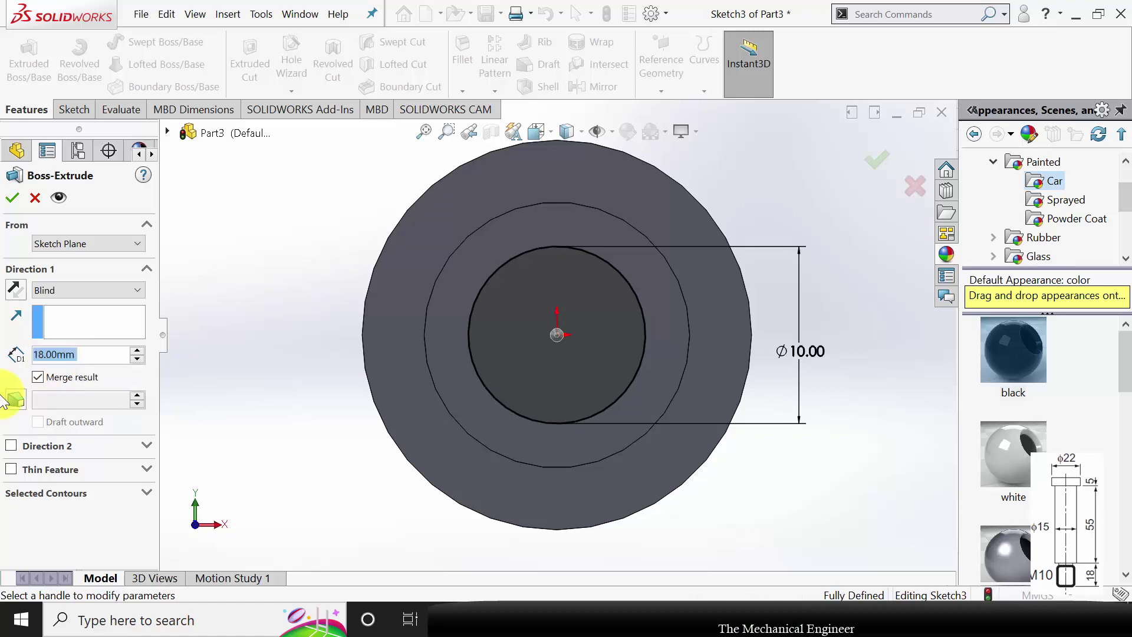
left_click(13, 199)
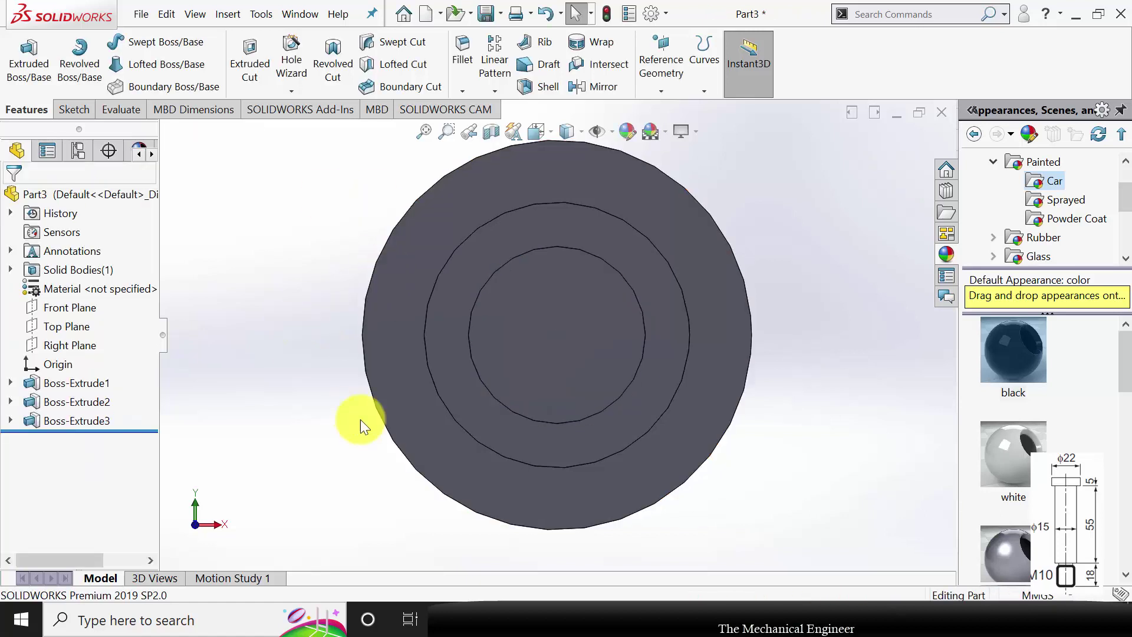
Start a thread on the circular end edge of the 10 mm section, using the pin's end face as the start location
scroll(361, 420, "up", 3)
middle_click_drag(384, 420, 537, 422)
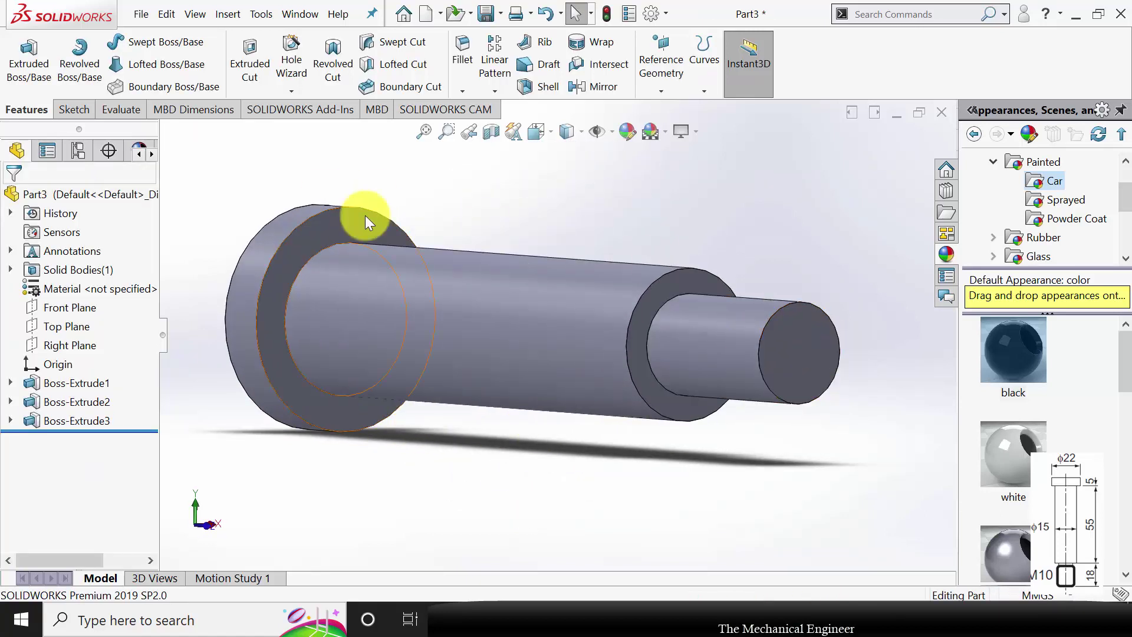
left_click(291, 92)
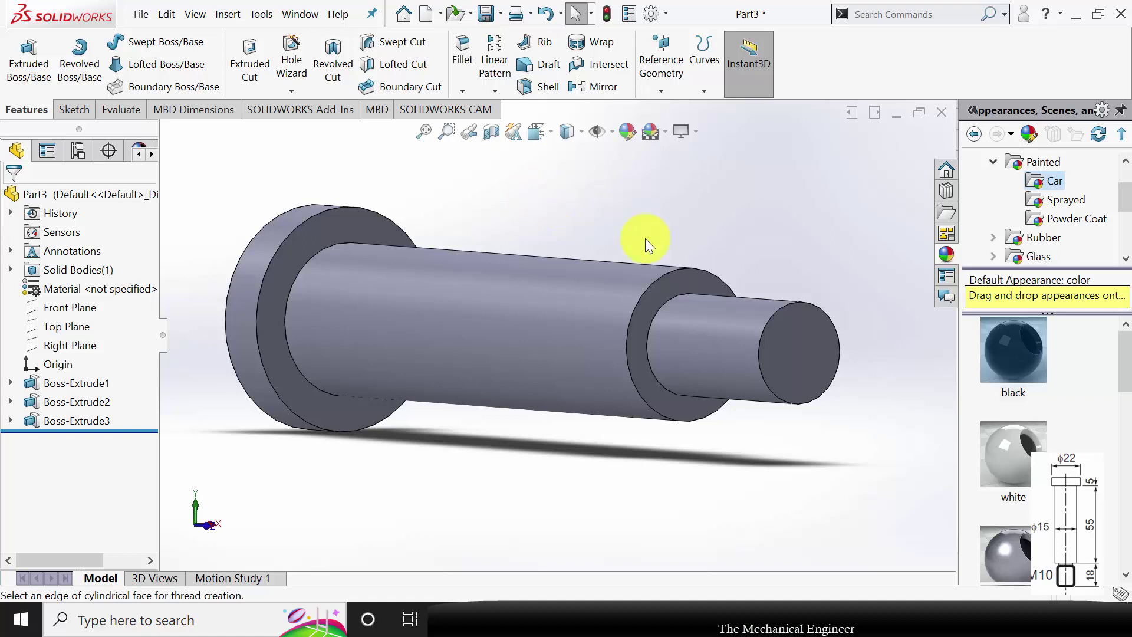
left_click(766, 322)
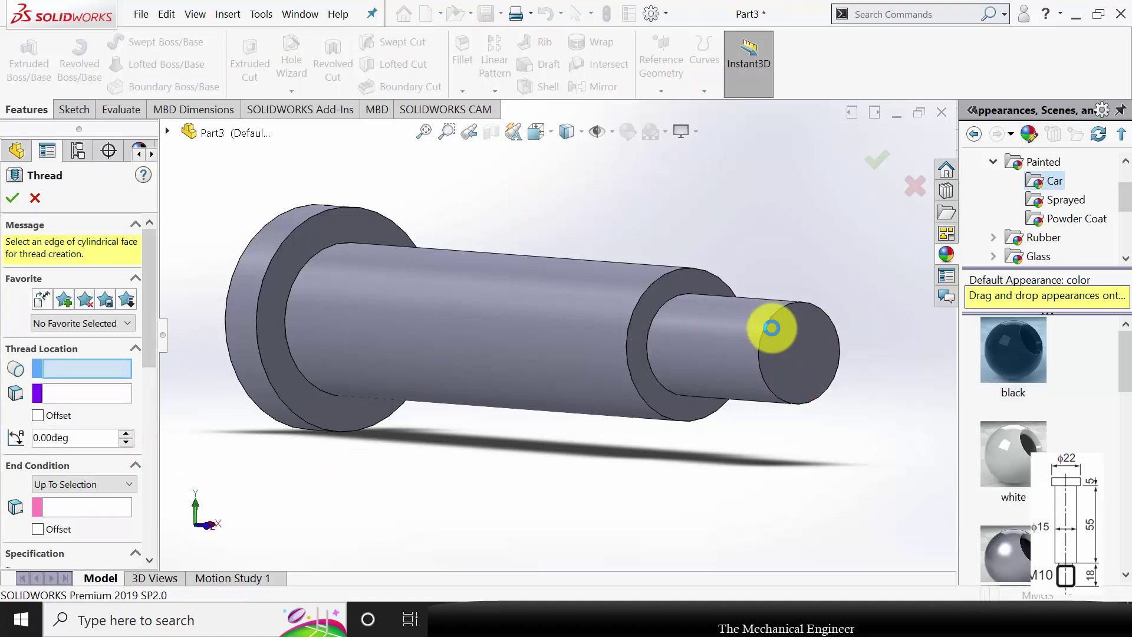
left_click(766, 324)
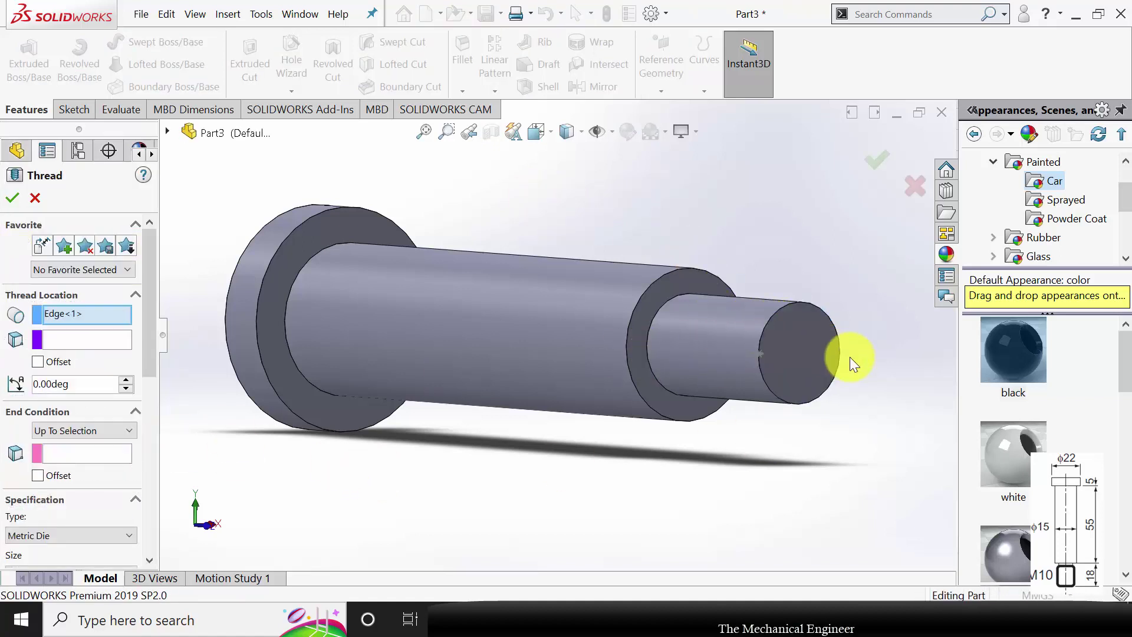
left_click(76, 341)
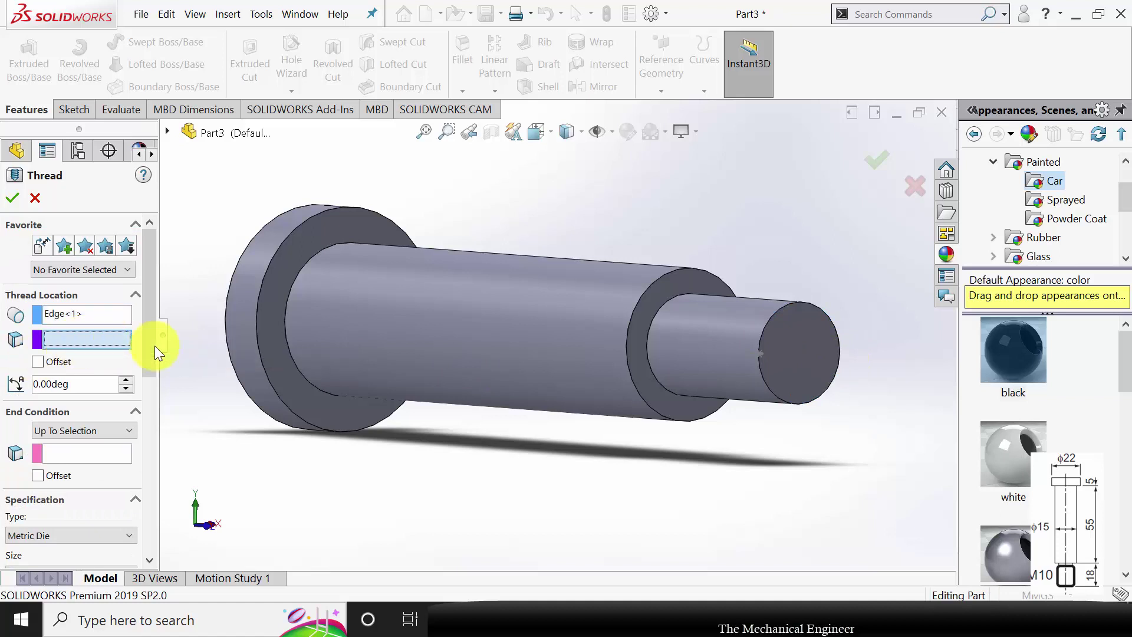
left_click(795, 344)
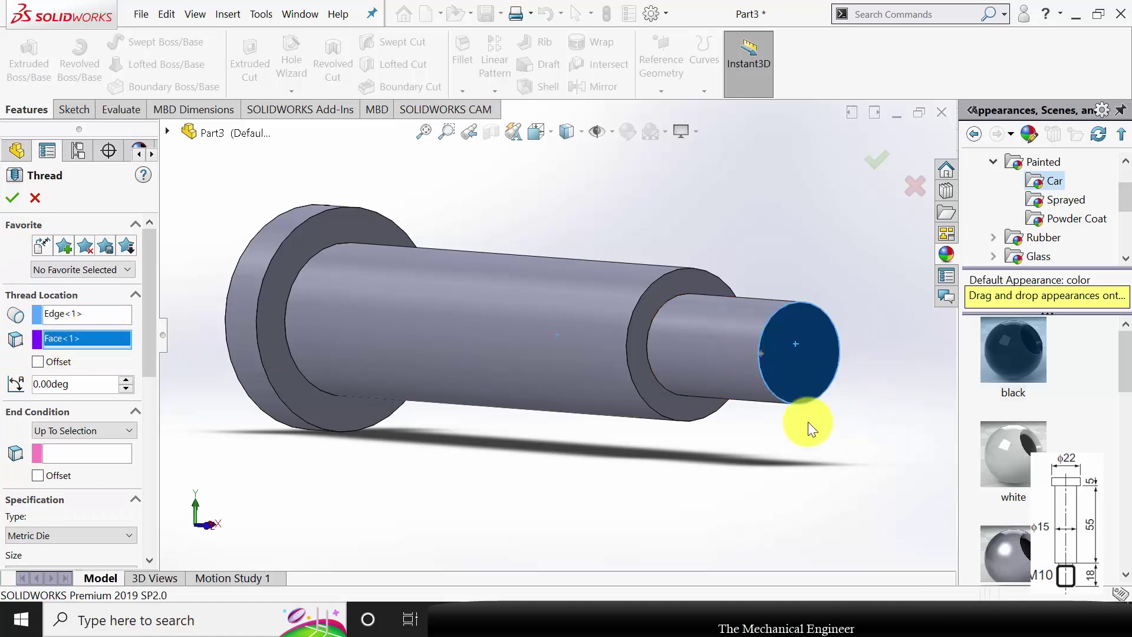
End the thread at the shank's shoulder face and create it as a right-hand Metric Die M10x1.5 cut thread
left_click(91, 452)
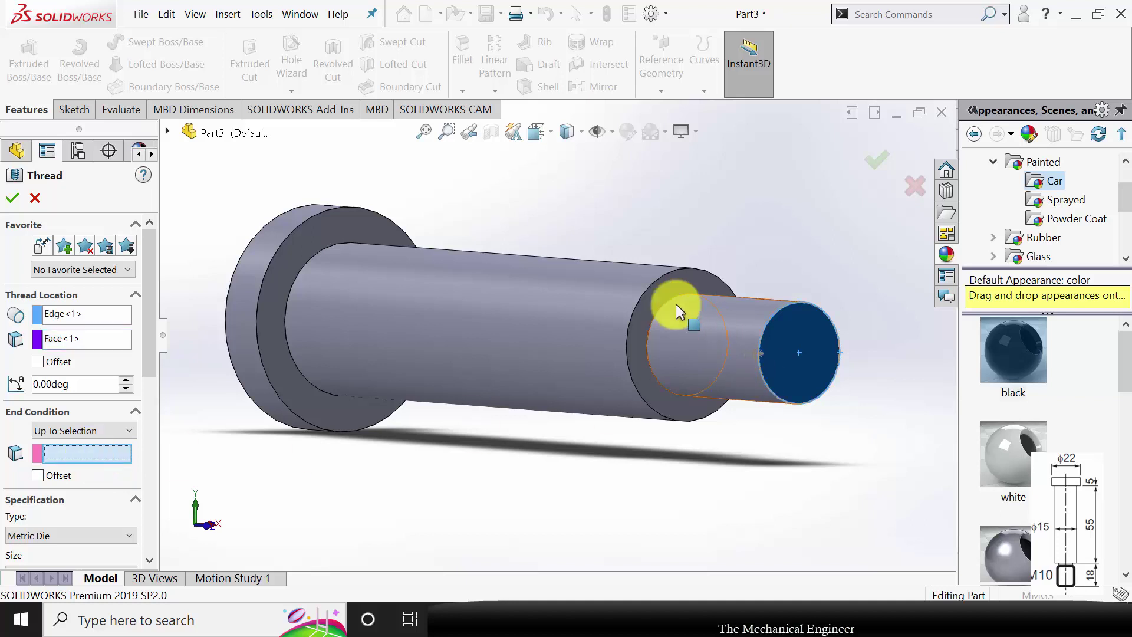
left_click(660, 292)
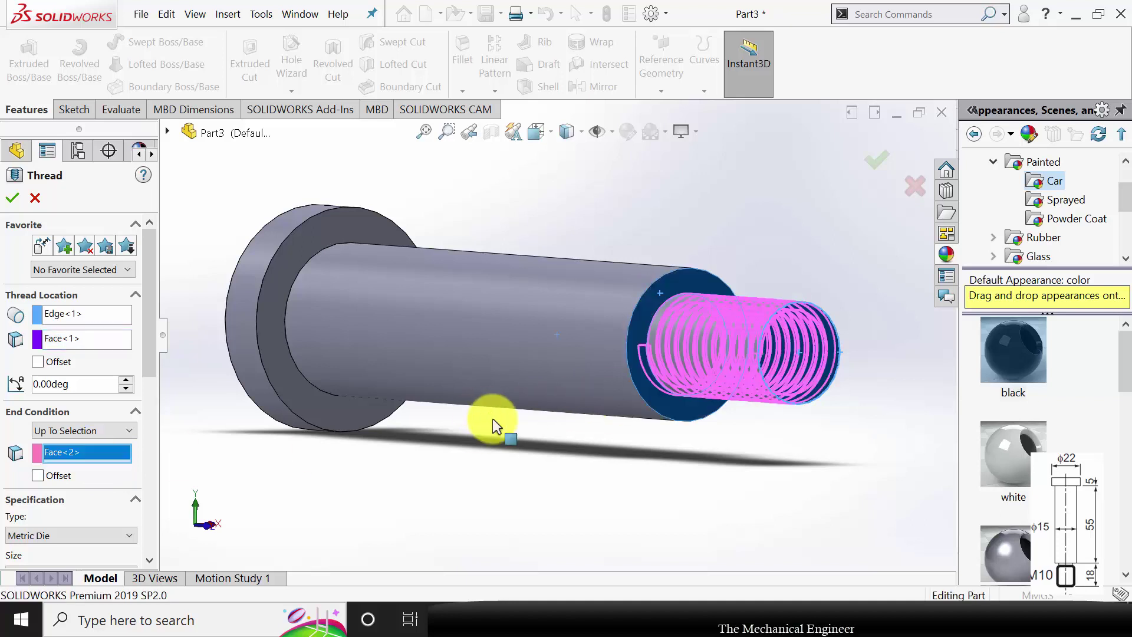
left_click_drag(155, 320, 158, 400)
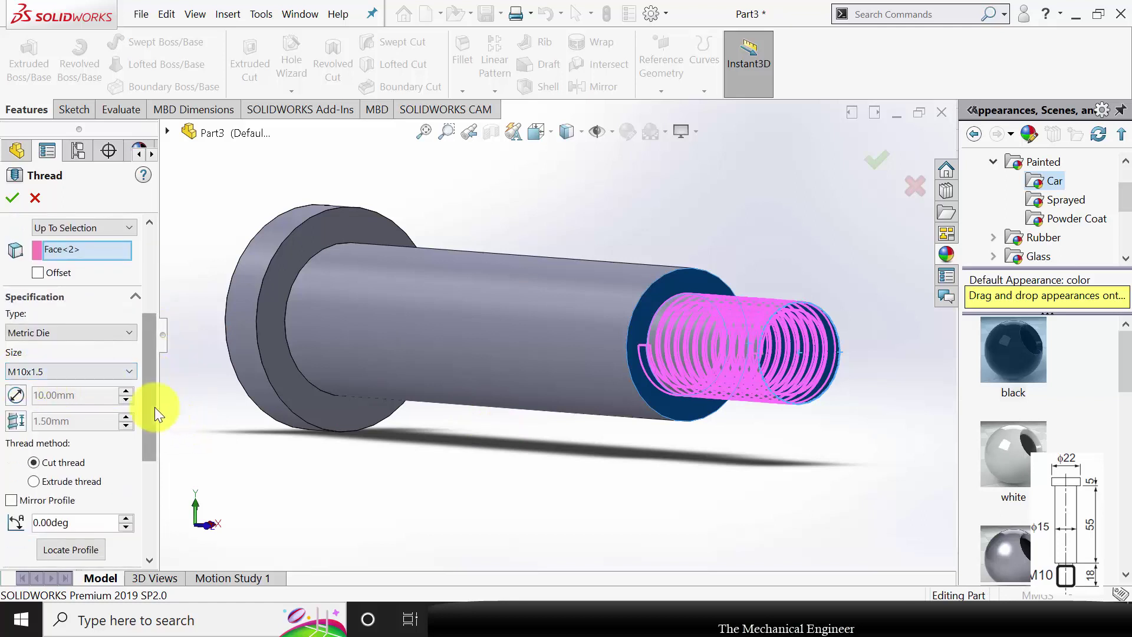
left_click_drag(154, 406, 154, 431)
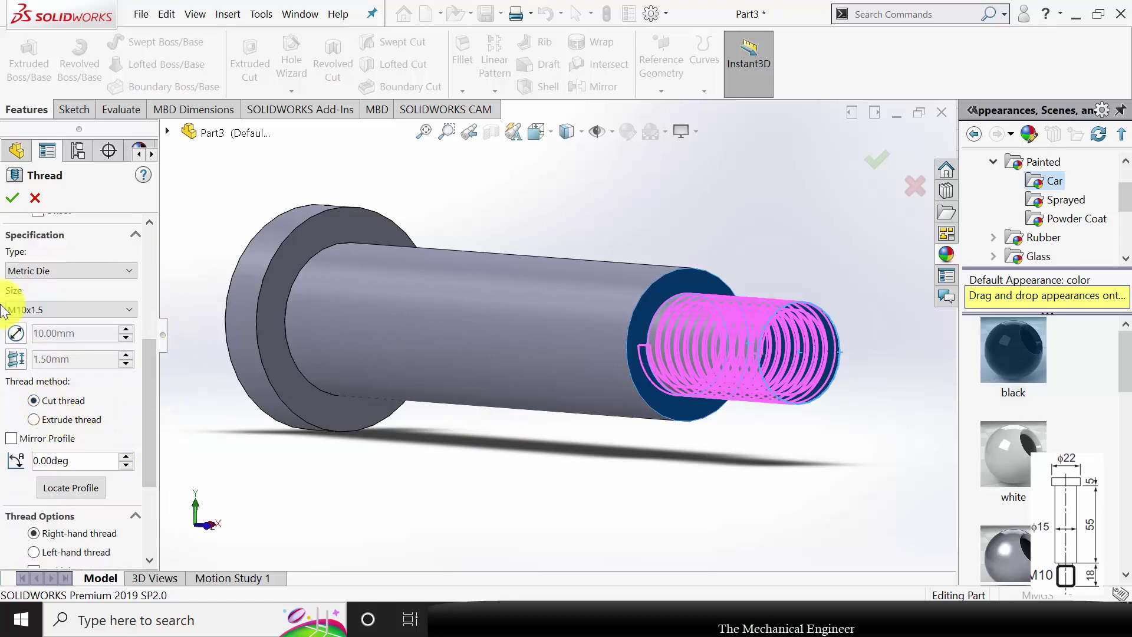
left_click(12, 199)
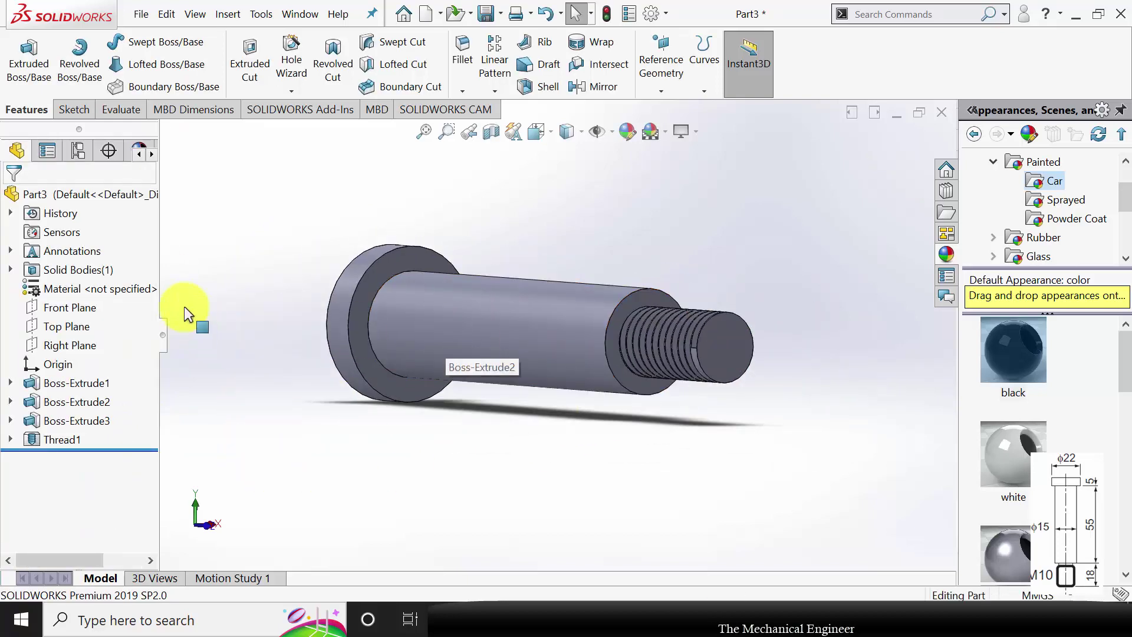
Assign Plain Carbon Steel to the headed pin and save the part as 3
right_click(122, 289)
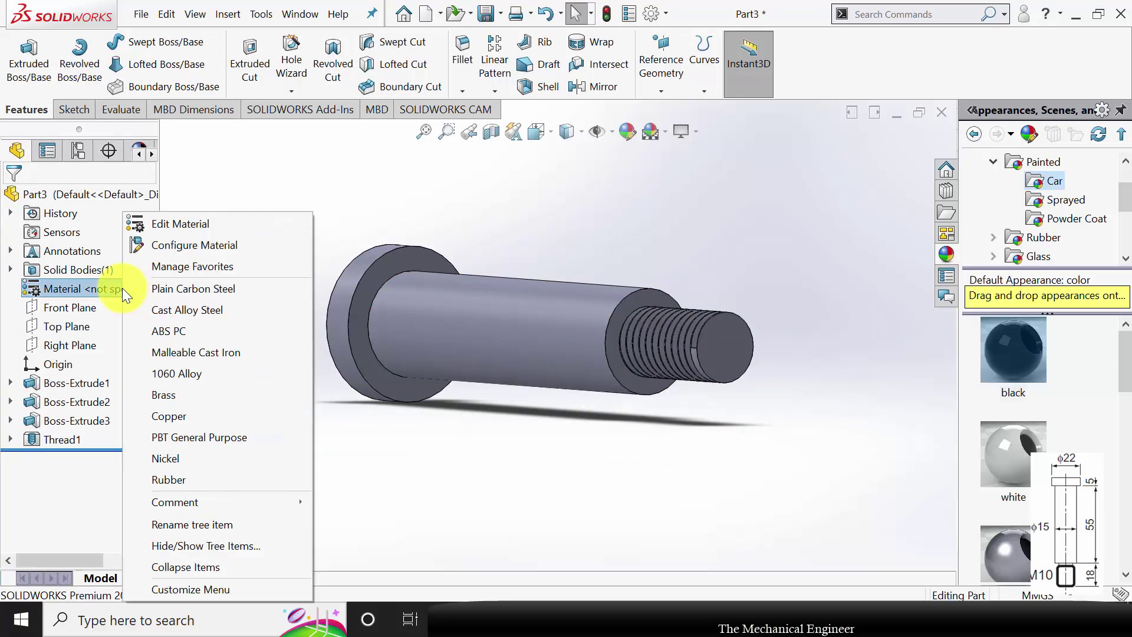
left_click(190, 289)
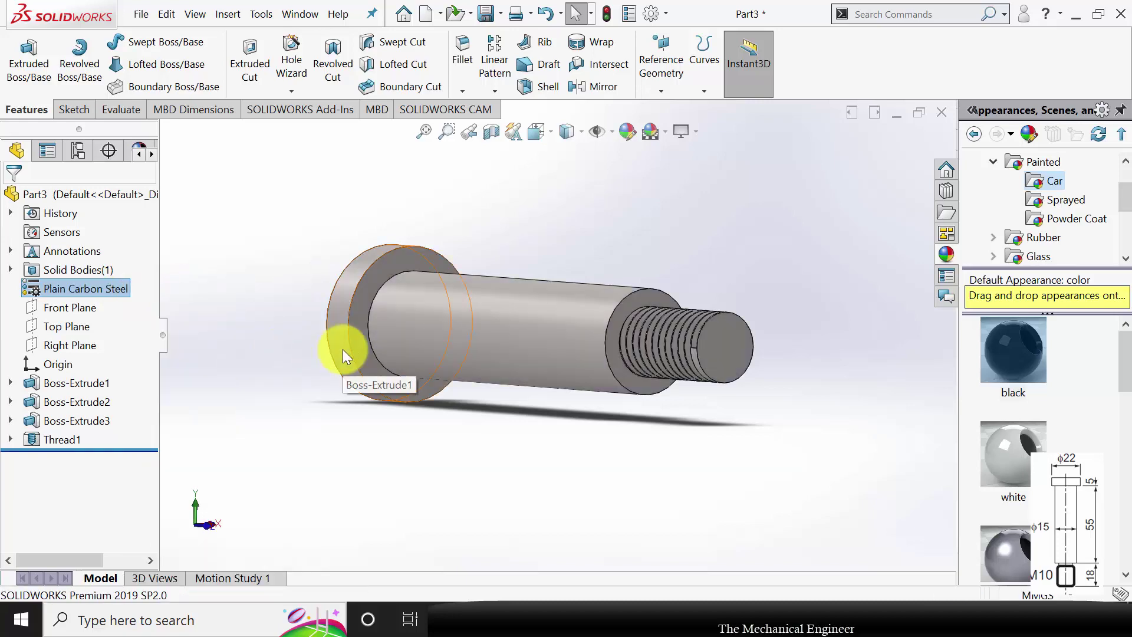
key("ctrl+s")
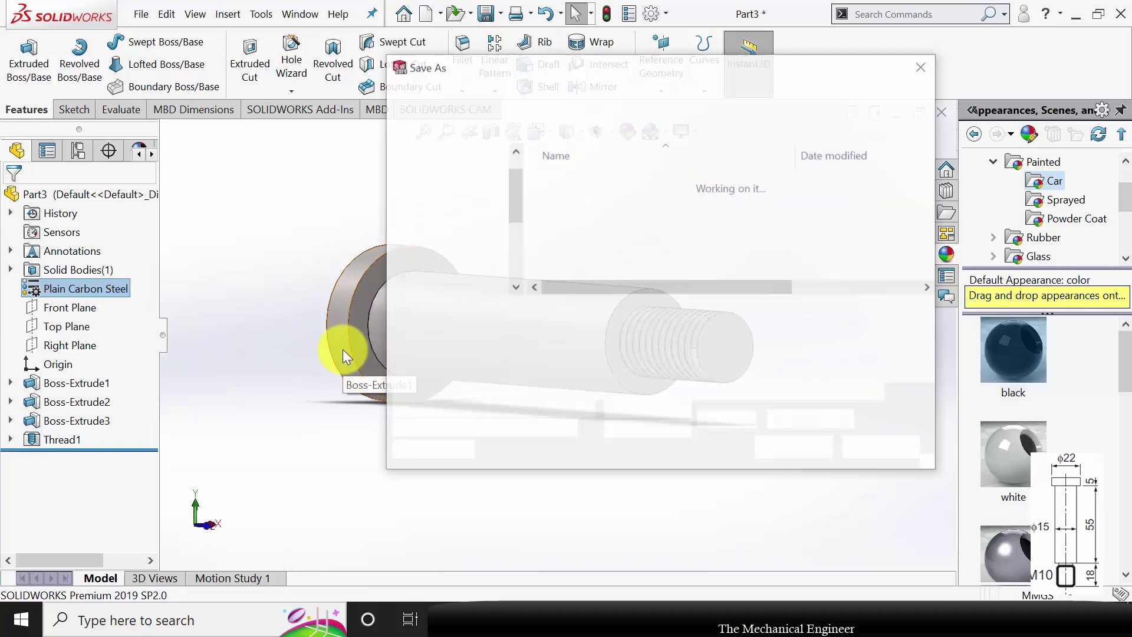
type("3")
key("Return")
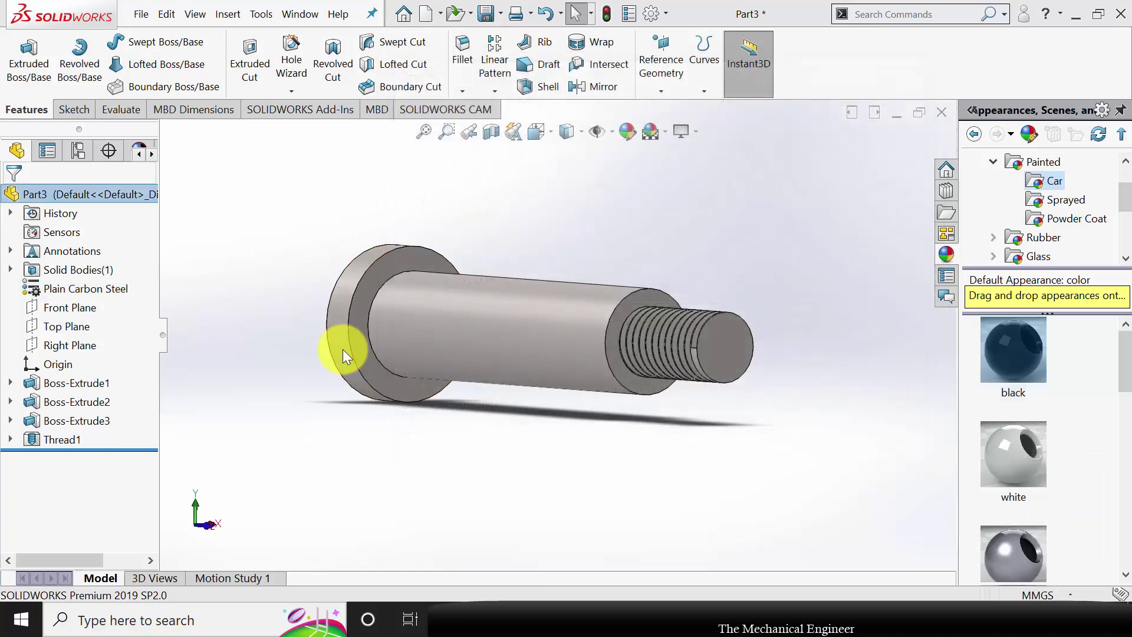
left_click(459, 236)
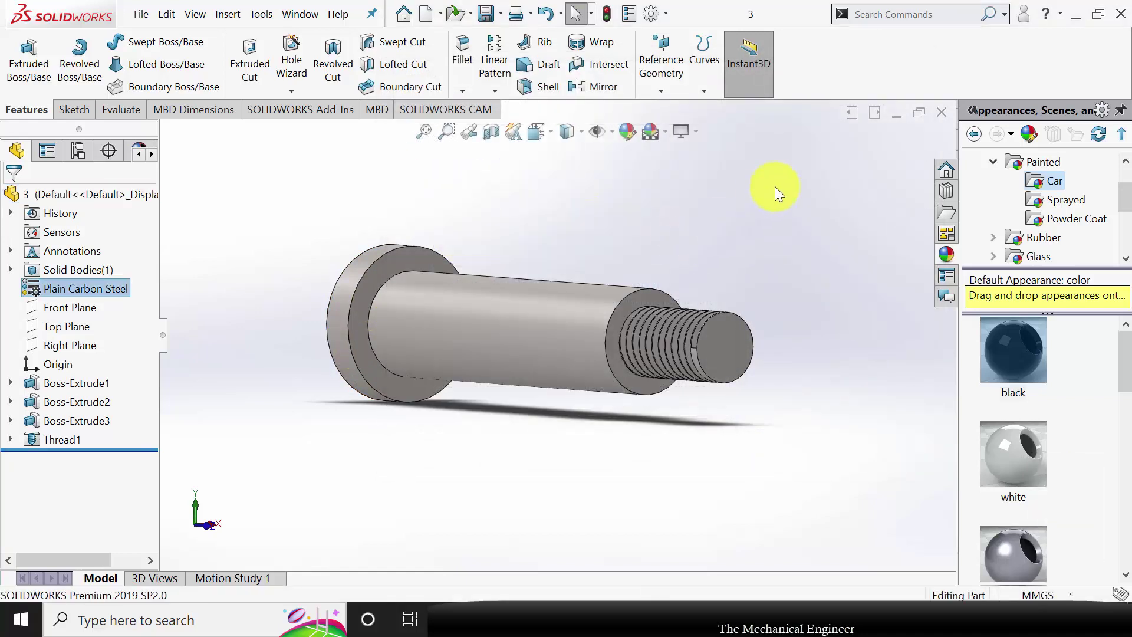
Close the saved headed pin part and create a new part document
left_click(941, 112)
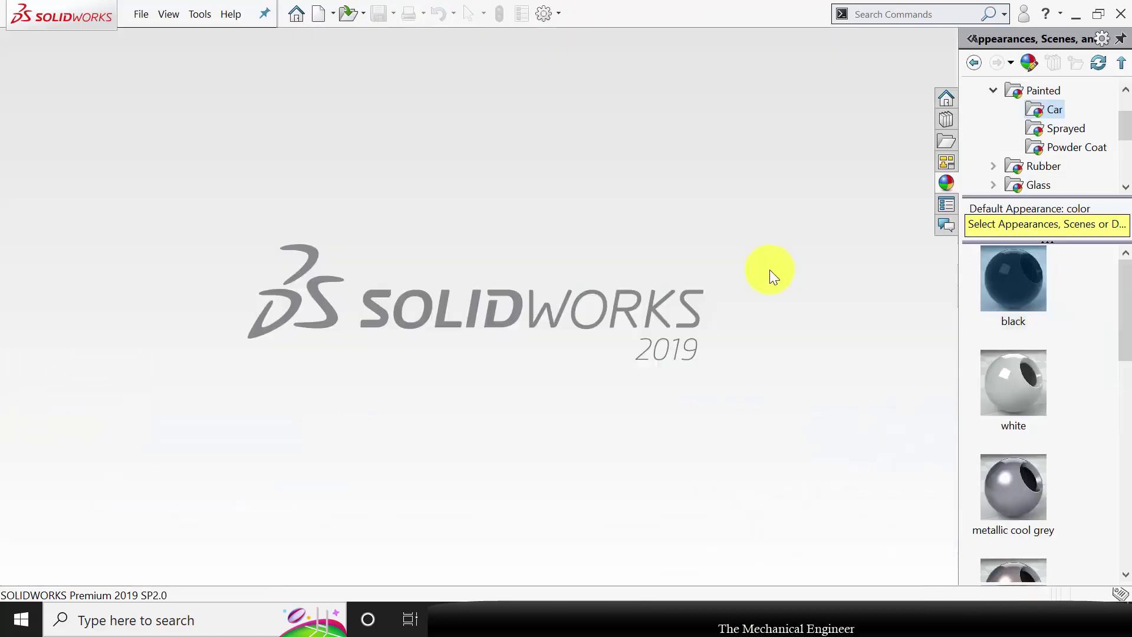
left_click(316, 12)
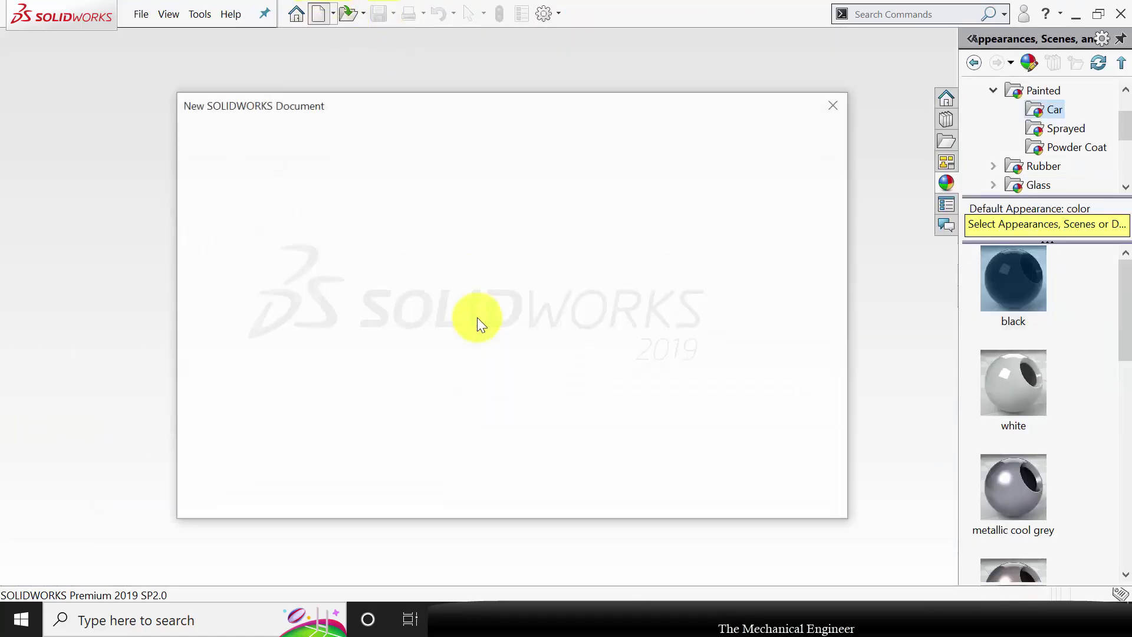
left_click(642, 493)
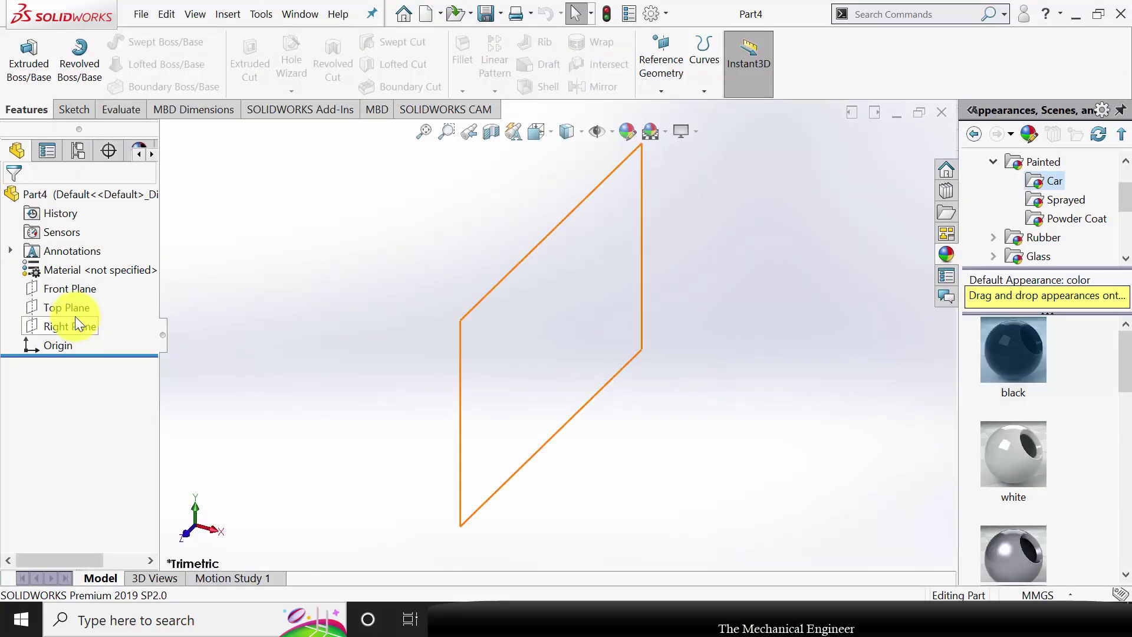
Start a sketch on the Front Plane and draw a circle about 71 mm in diameter centred on the origin
left_click(70, 290)
left_click(84, 271)
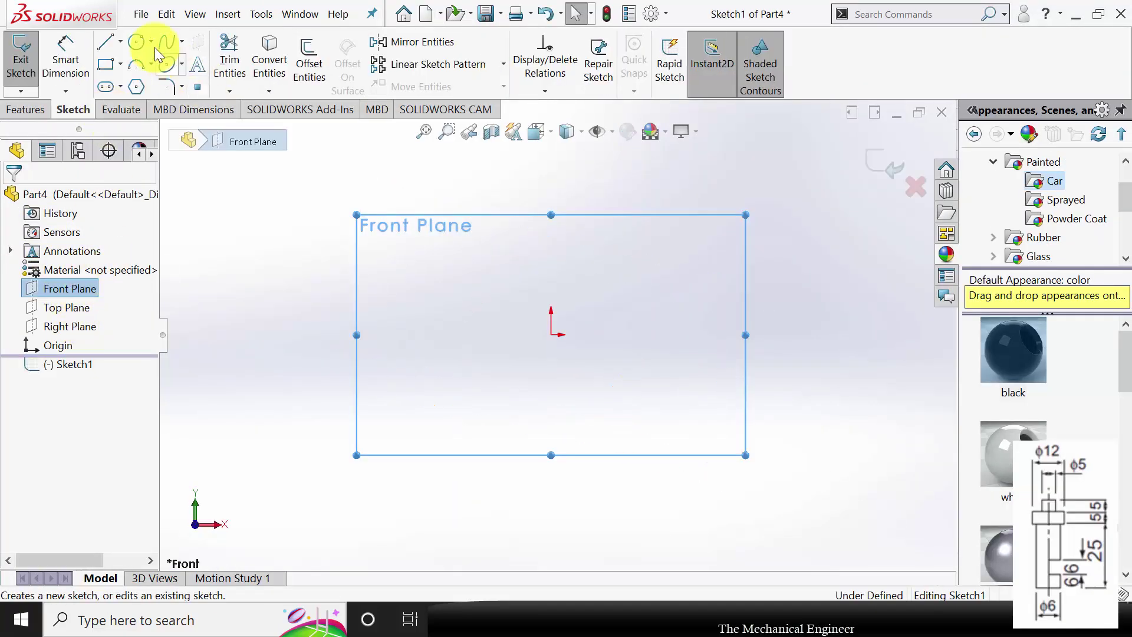
key("c")
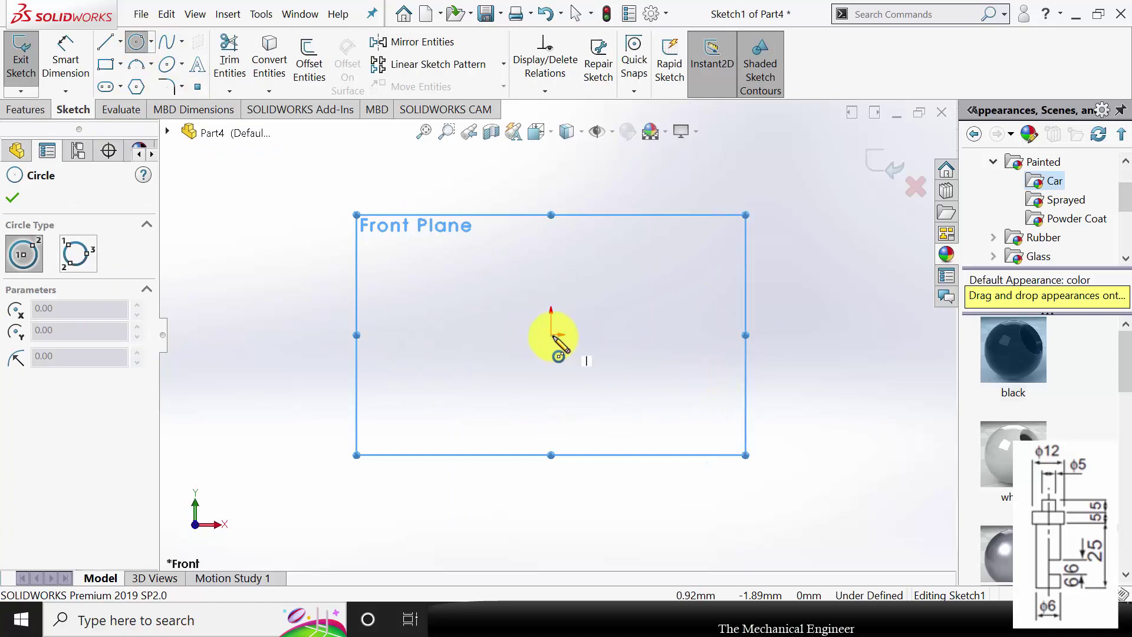
left_click(552, 335)
left_click(629, 334)
left_click(12, 198)
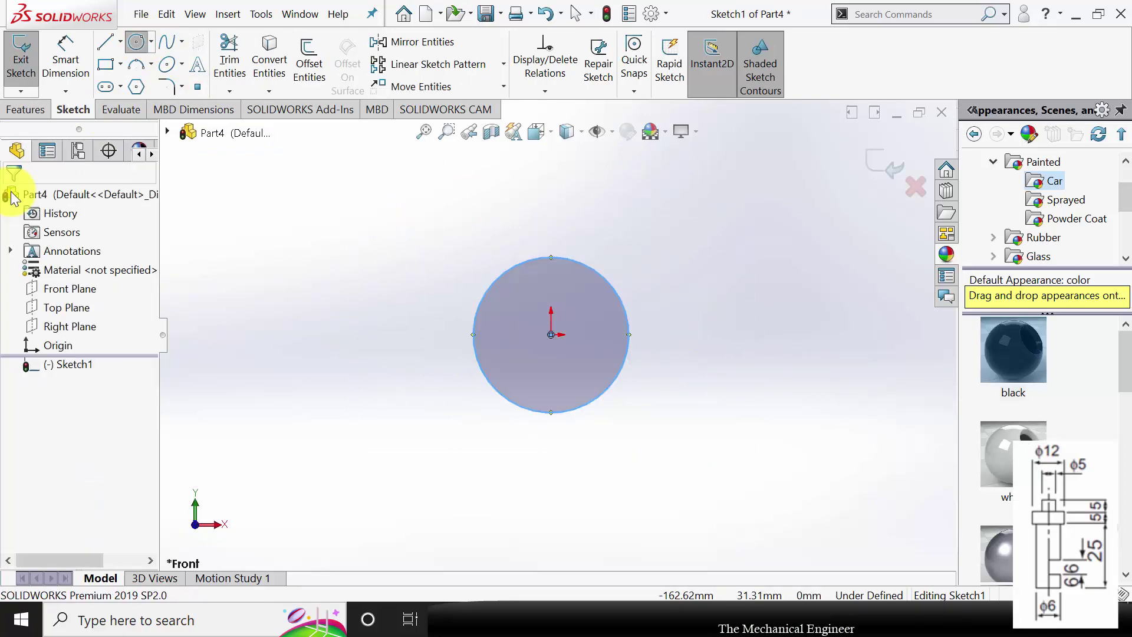
Check the reference drawings in PowerPoint, and set the diameter of the Front Plane circle to 5 mm in SOLIDWORKS
key("alt+Tab")
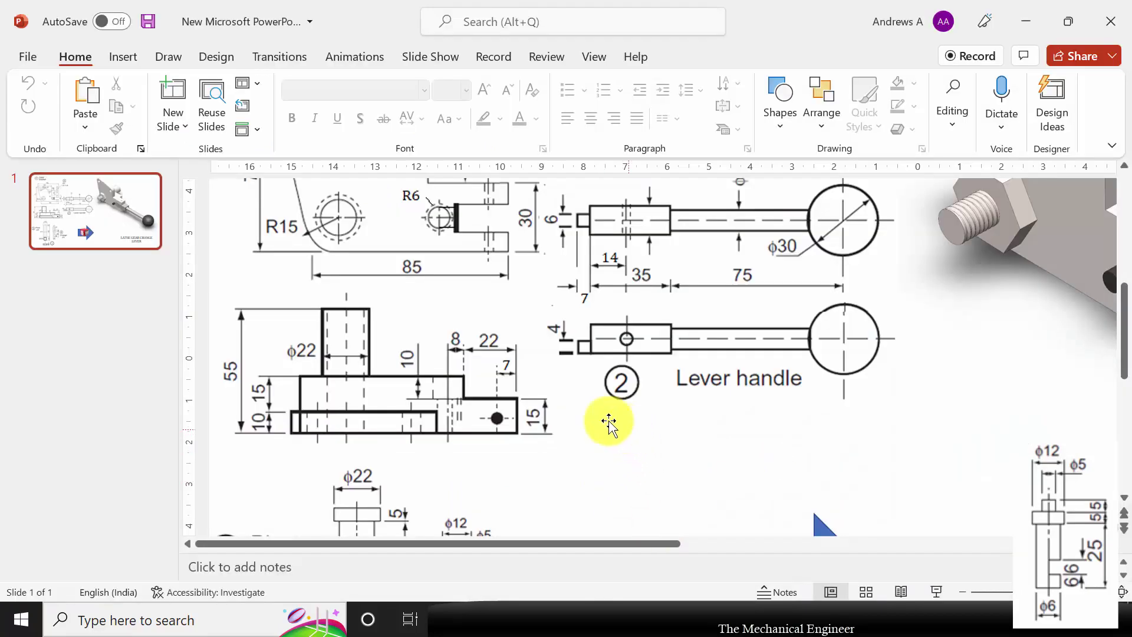
scroll(584, 407, "down", 4)
scroll(570, 407, "down", 1)
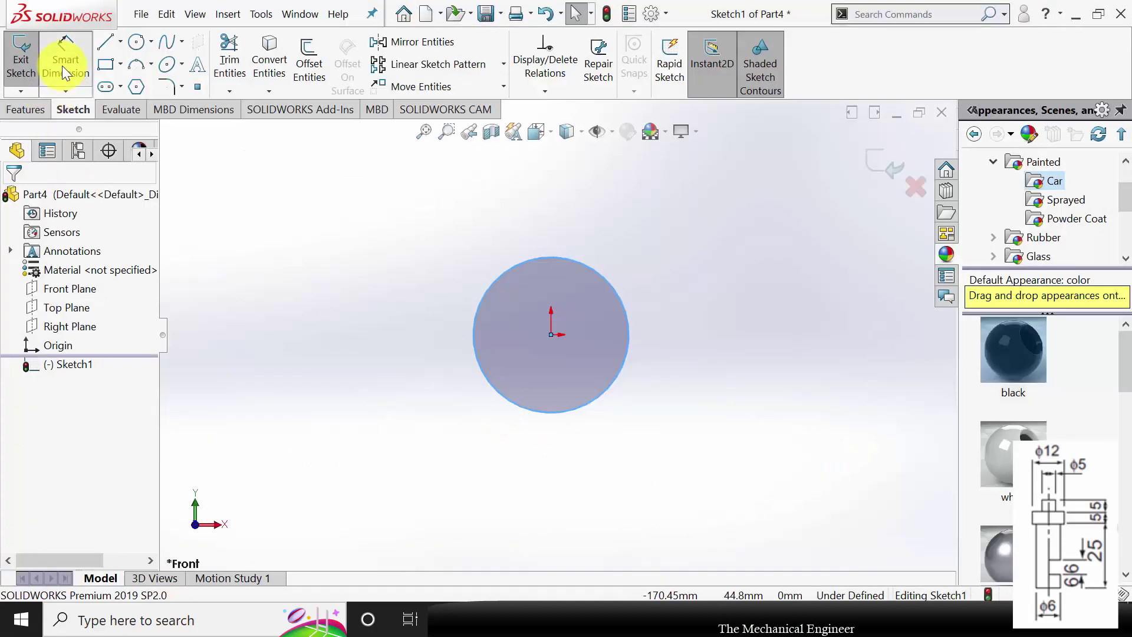
left_click(64, 71)
left_click(637, 332)
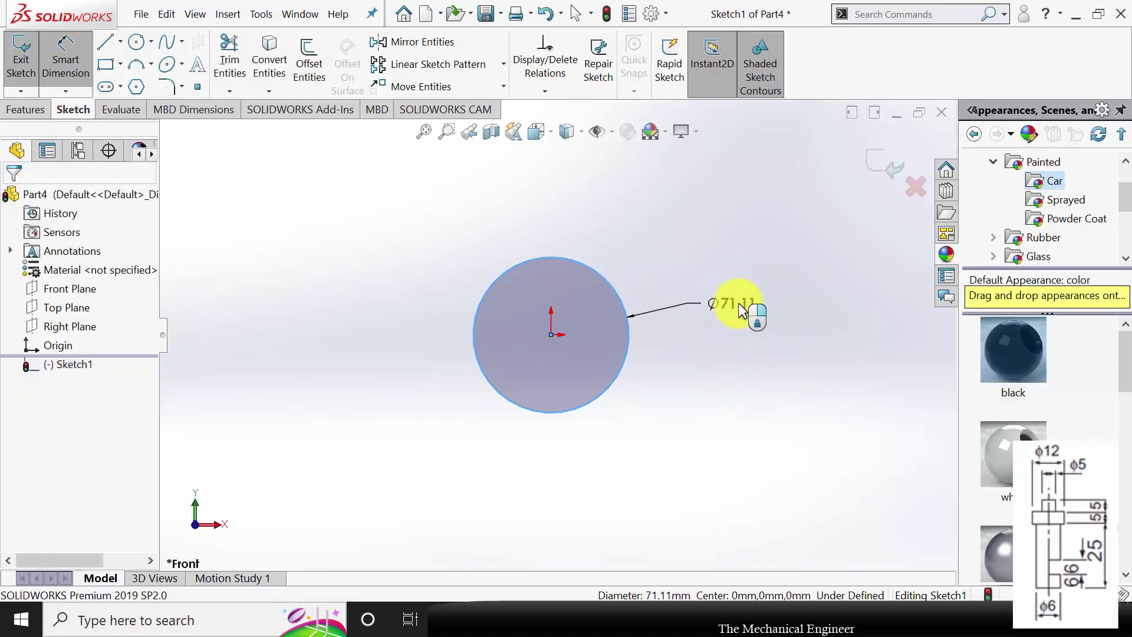
left_click(740, 310)
type("5")
key("Return")
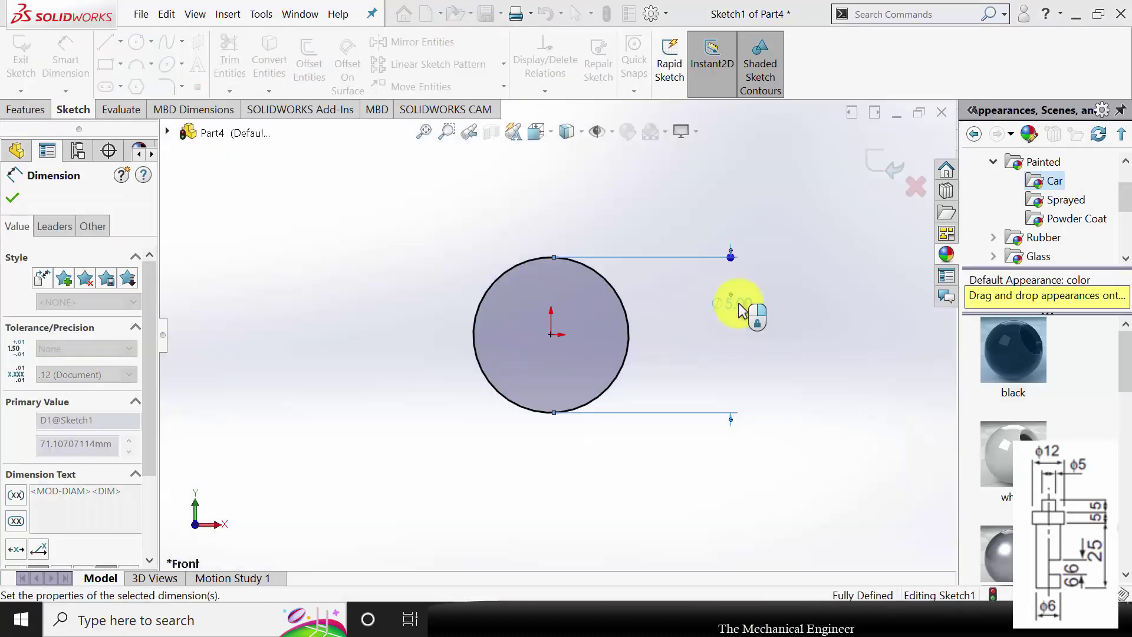
left_click(13, 198)
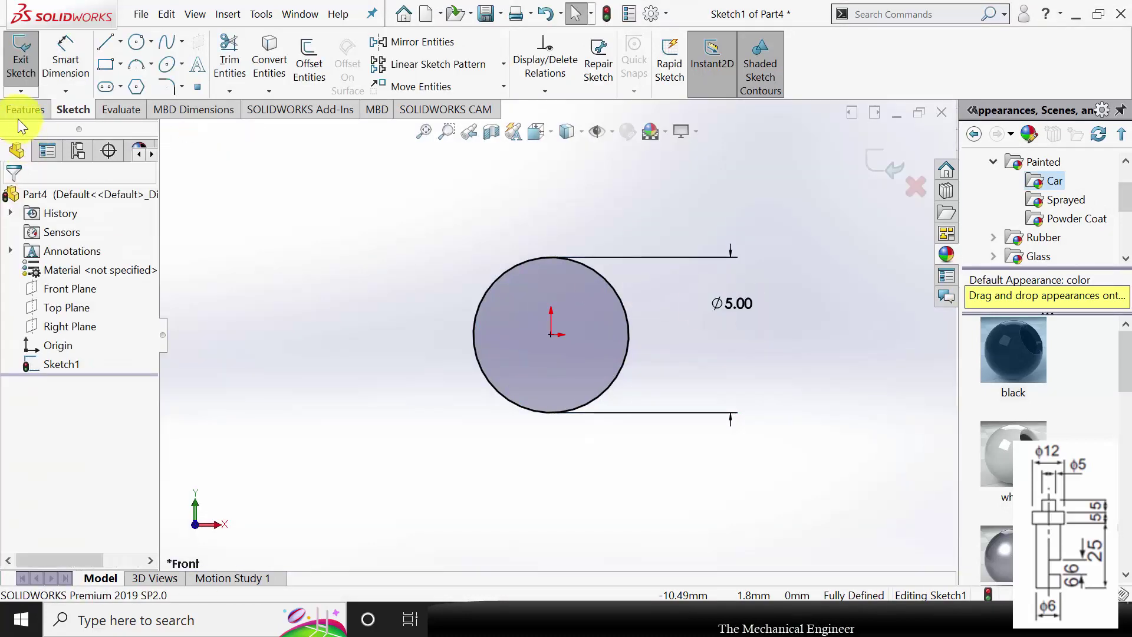
Extrude the 5 mm circle to a blind depth of 5 mm
left_click(23, 111)
left_click(29, 59)
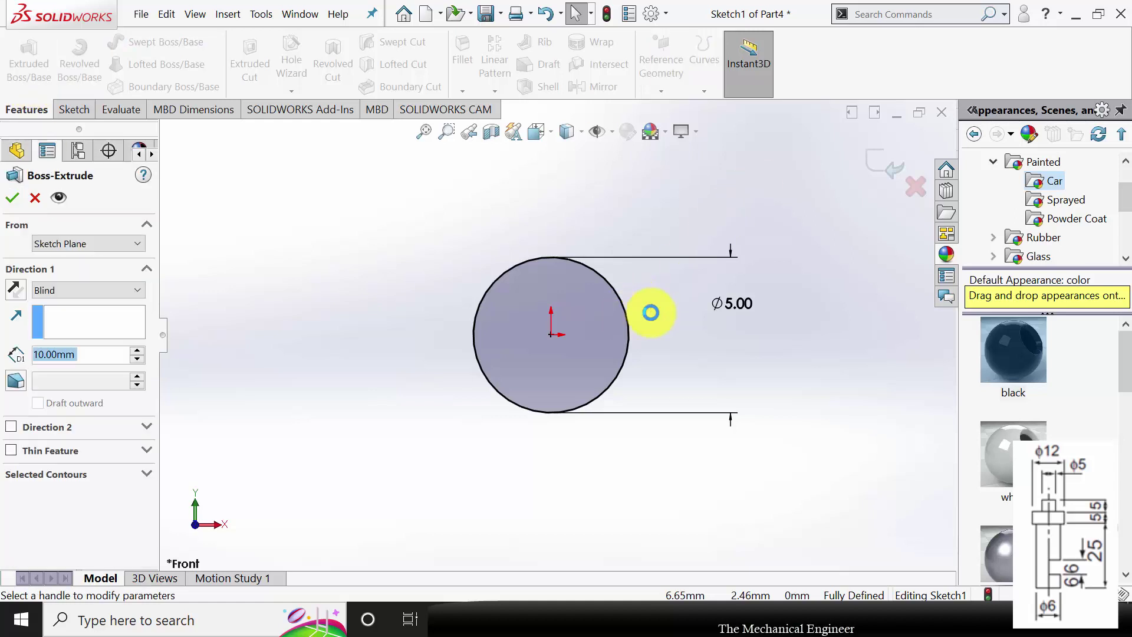
type("5")
key("Return")
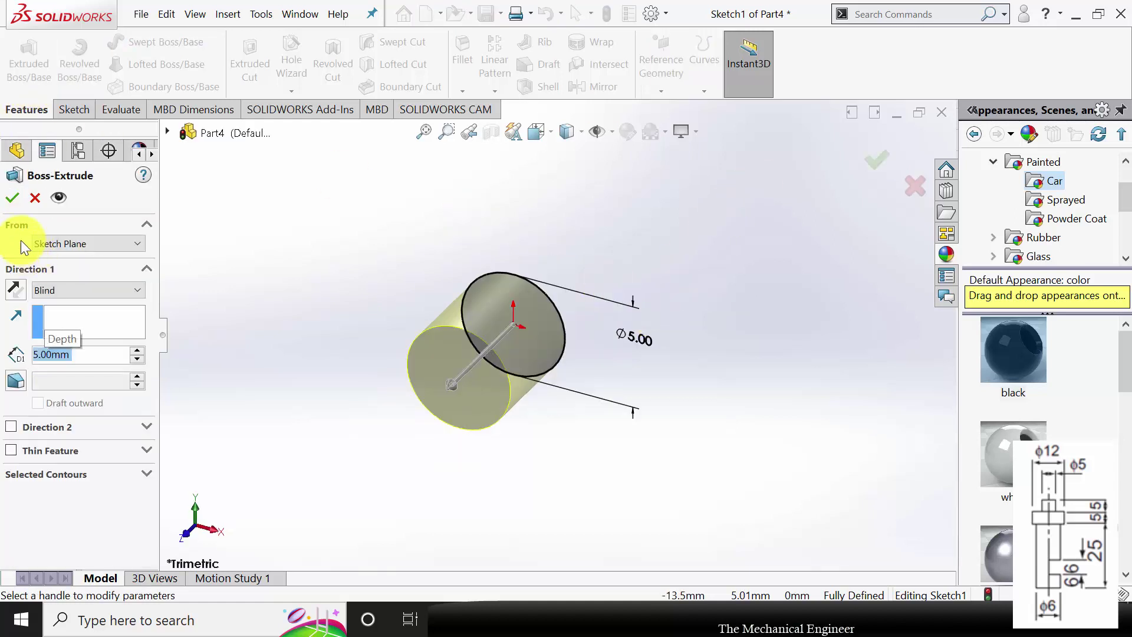
left_click(13, 198)
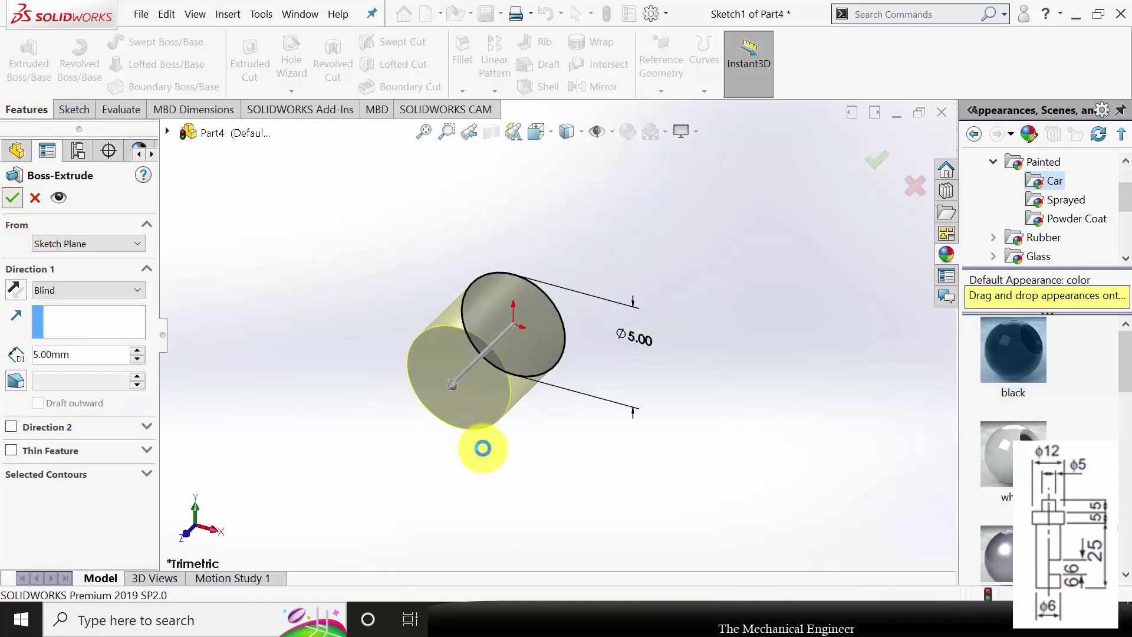
Start a sketch on the cylinder's front end face and draw a circle about 6.2 mm in diameter centred on the origin
left_click(485, 397)
left_click(542, 365)
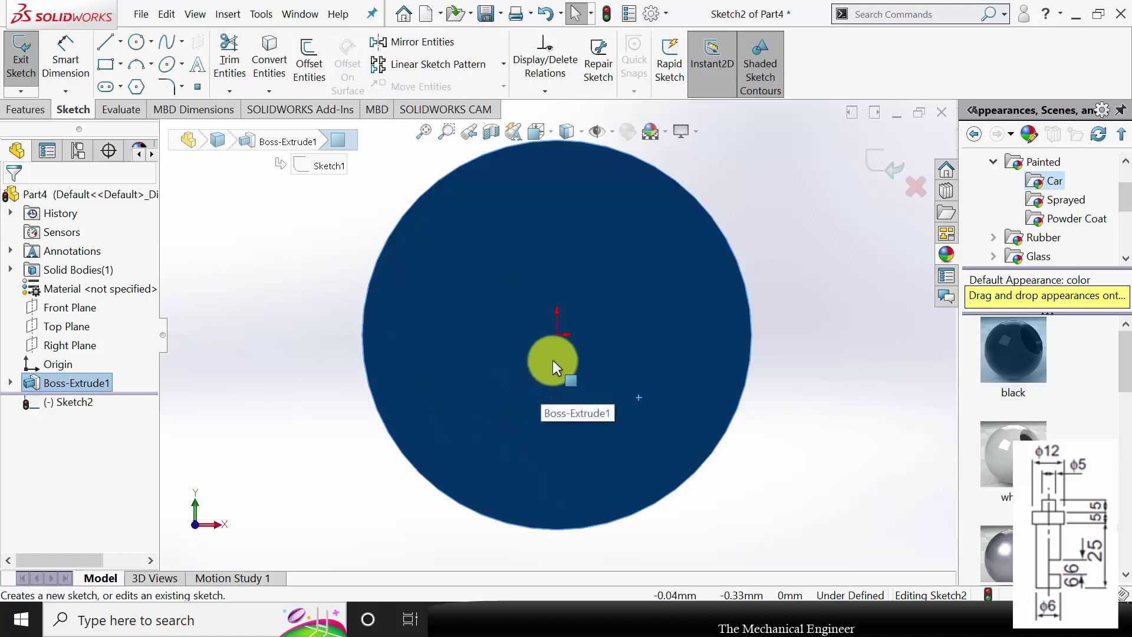
scroll(560, 366, "down", 3)
scroll(568, 376, "up", 3)
left_click(136, 41)
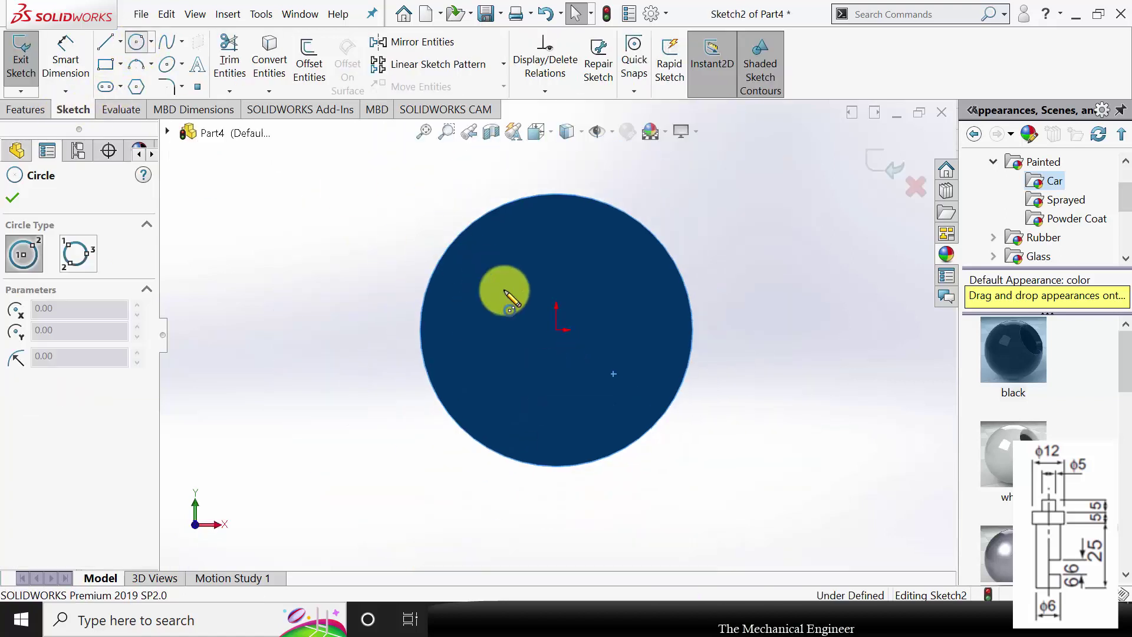
left_click(556, 330)
left_click(687, 220)
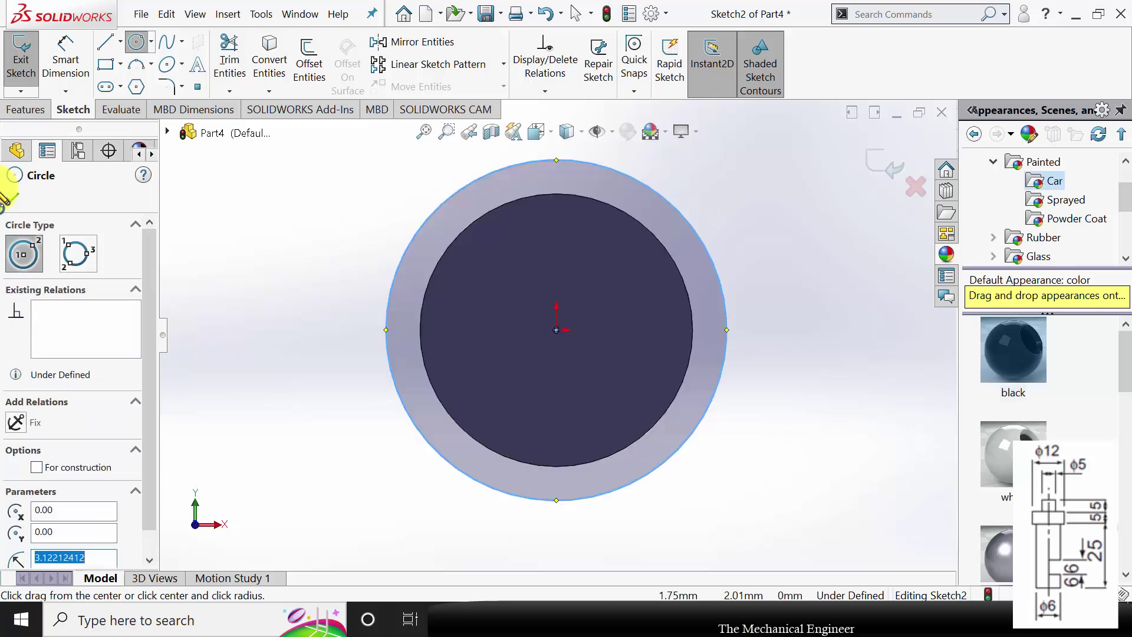
left_click(12, 199)
Set the diameter of the circle on the cylinder's end face to 12 mm
left_click(66, 59)
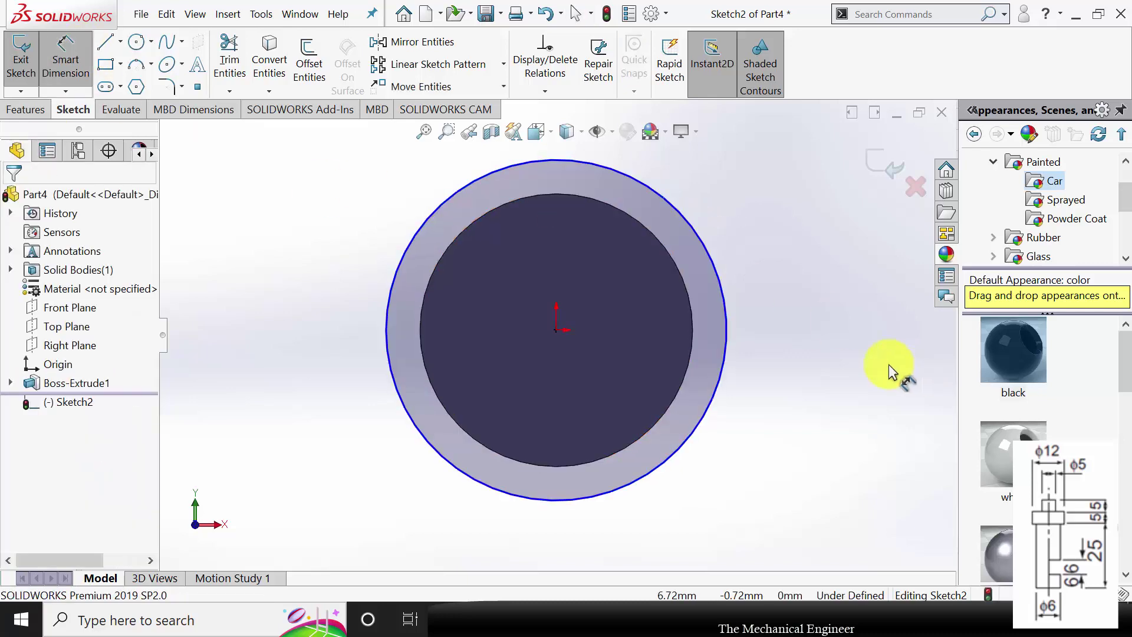
left_click(733, 305)
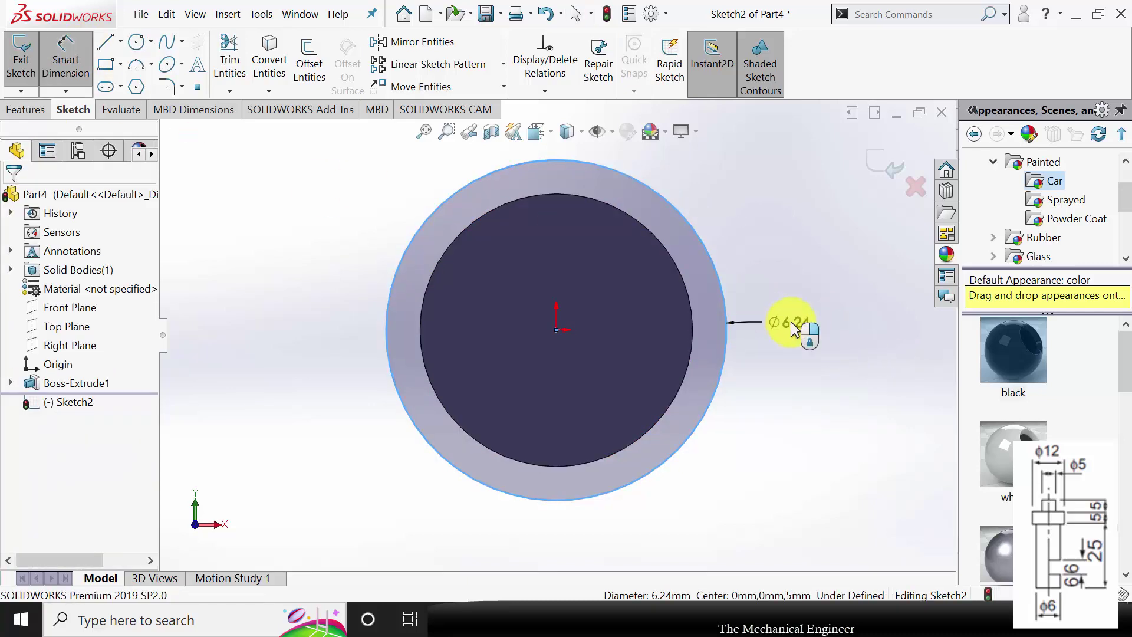
left_click(794, 329)
type("12")
key("Return")
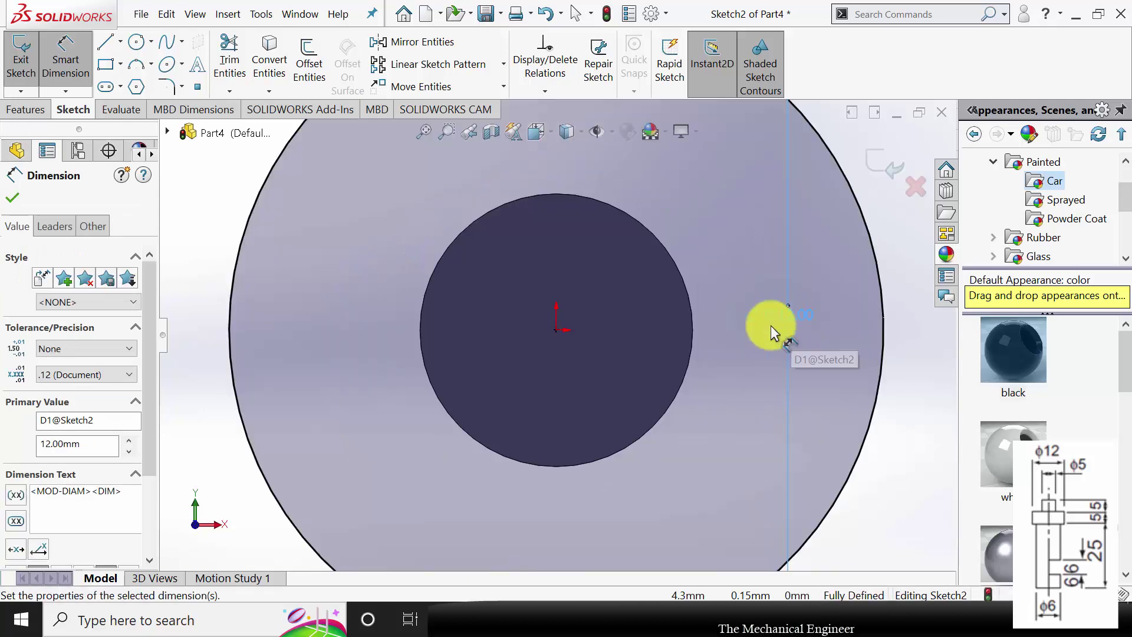
left_click(12, 198)
Extrude the 12 mm circle to a blind depth of 5 mm, merged with the existing cylinder
left_click(26, 110)
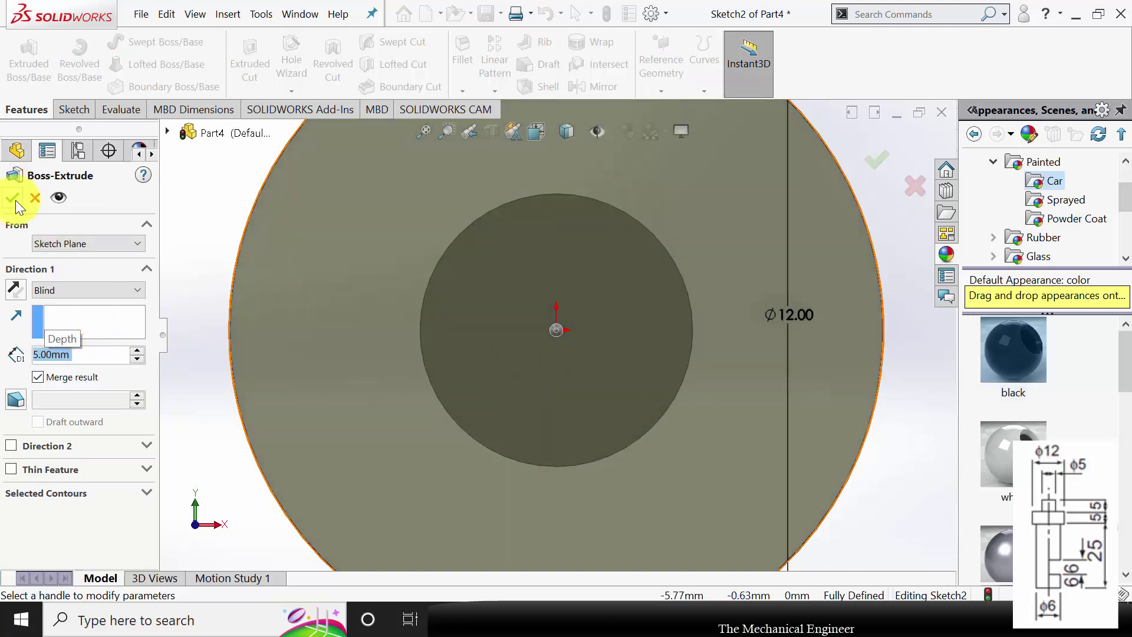
left_click(13, 198)
key("f")
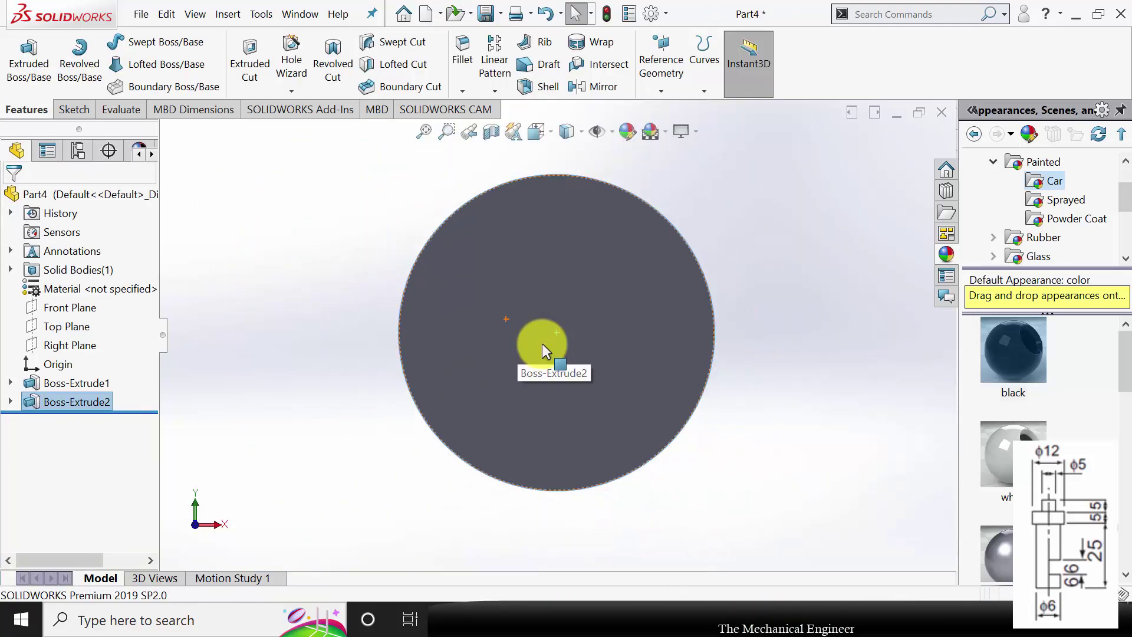
middle_click_drag(757, 341, 710, 395)
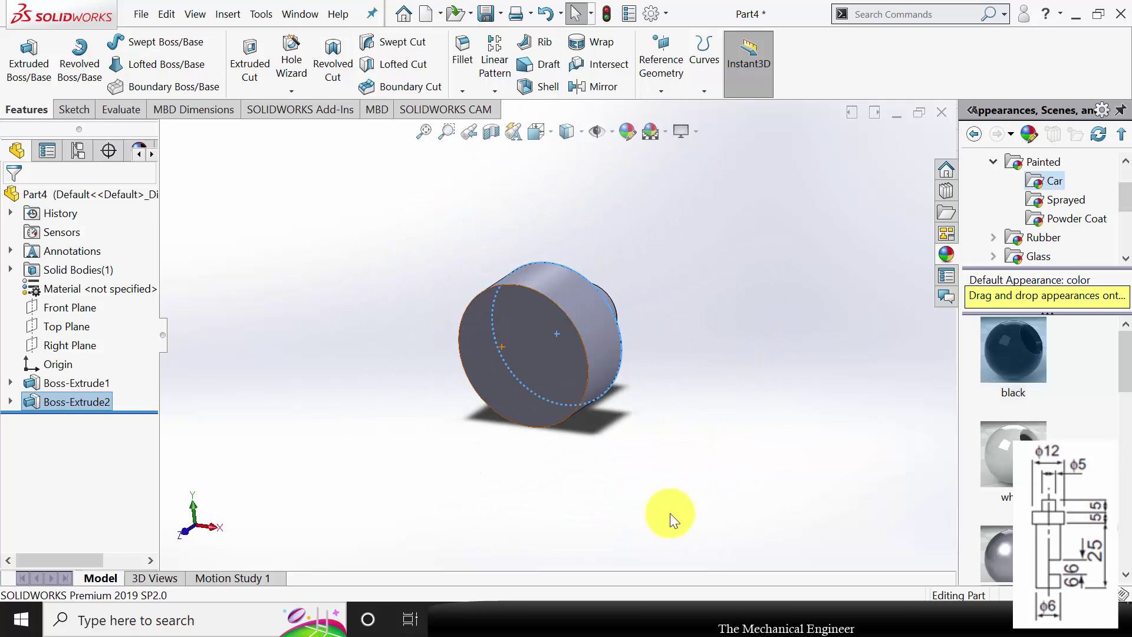
Check the change pin drawing in PowerPoint, and in SOLIDWORKS sketch an origin-centred circle about 6.4 mm in diameter on the 12 mm disc's front face
left_click(612, 597)
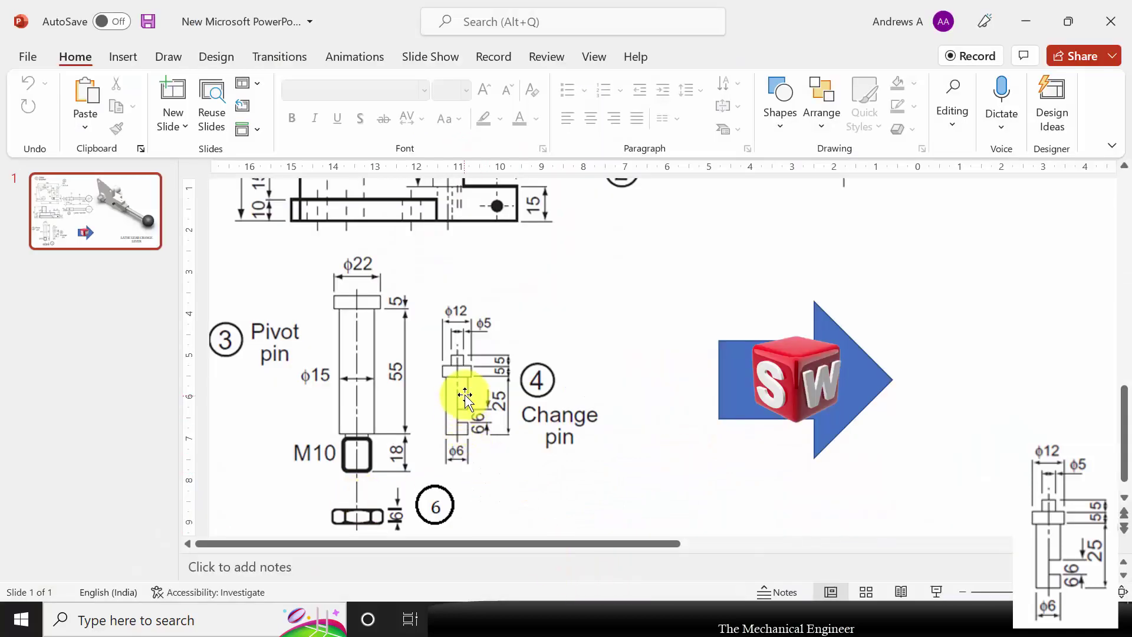
key("alt+Tab")
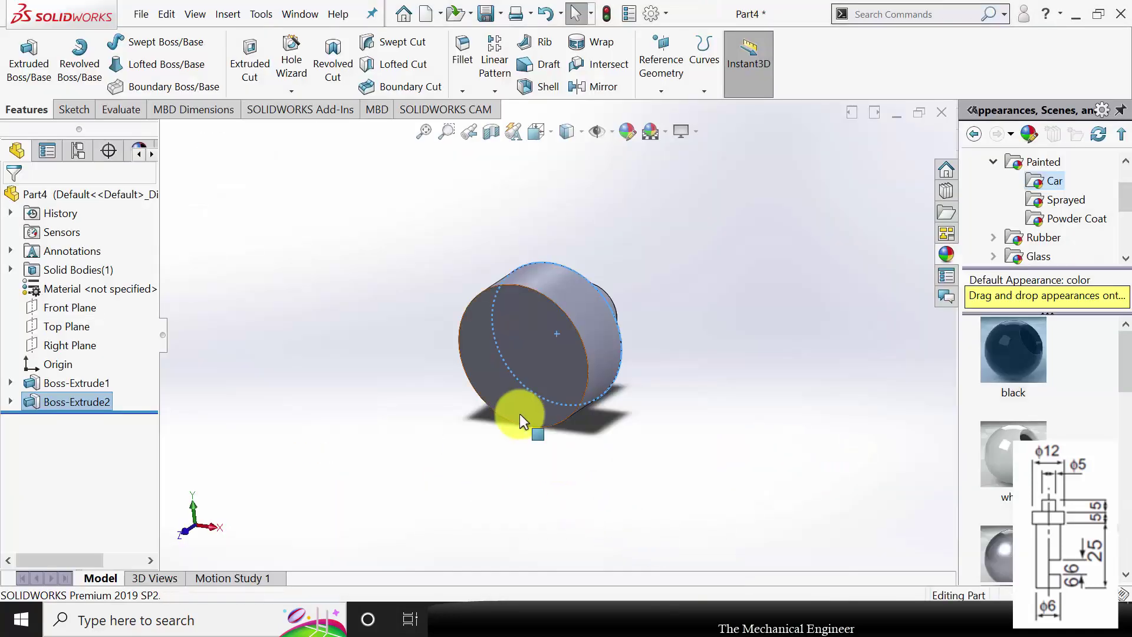
left_click(519, 413)
left_click(593, 377)
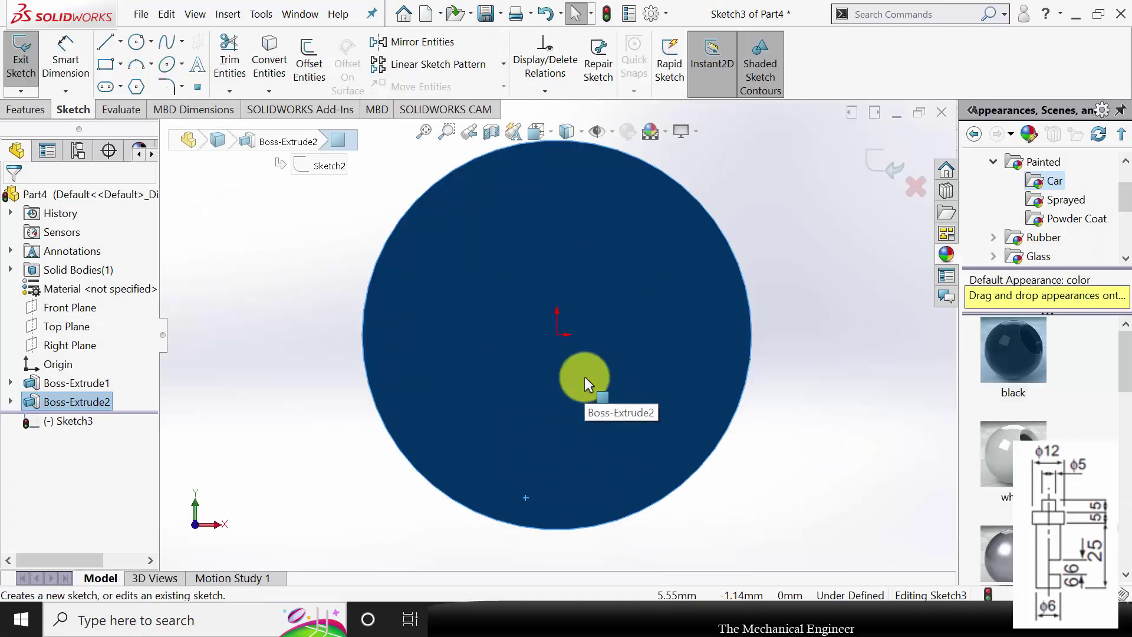
left_click(136, 41)
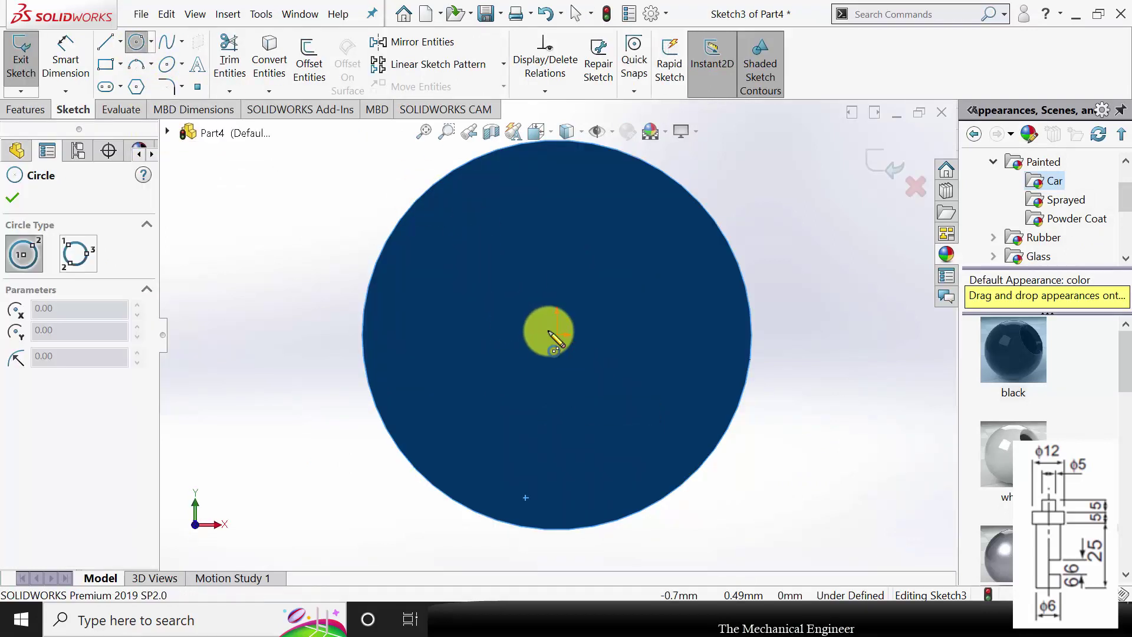
left_click(557, 334)
left_click(604, 243)
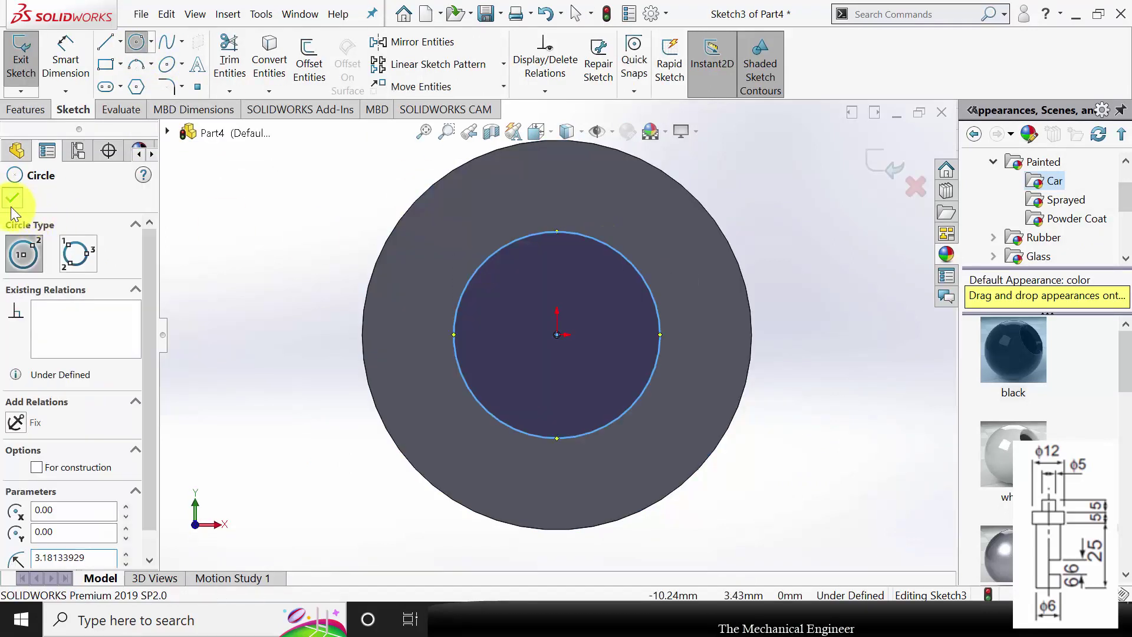
left_click(12, 199)
Set the diameter of the circle on the disc's front face to 6 mm
left_click(65, 56)
left_click(667, 336)
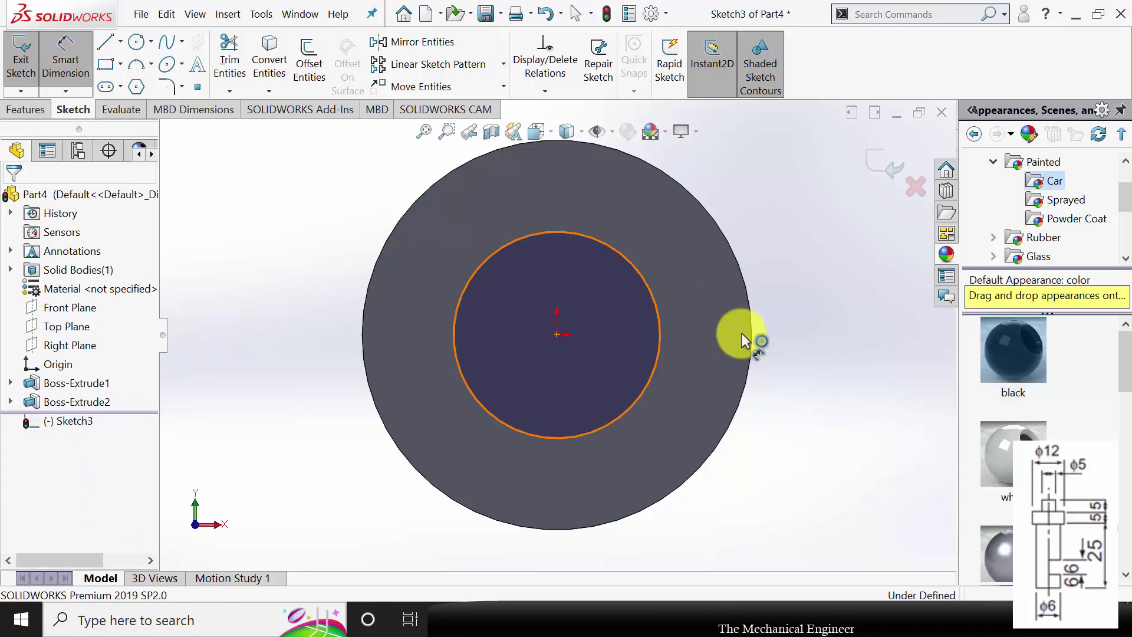
left_click(833, 328)
type("6.36267857mm")
key("Return")
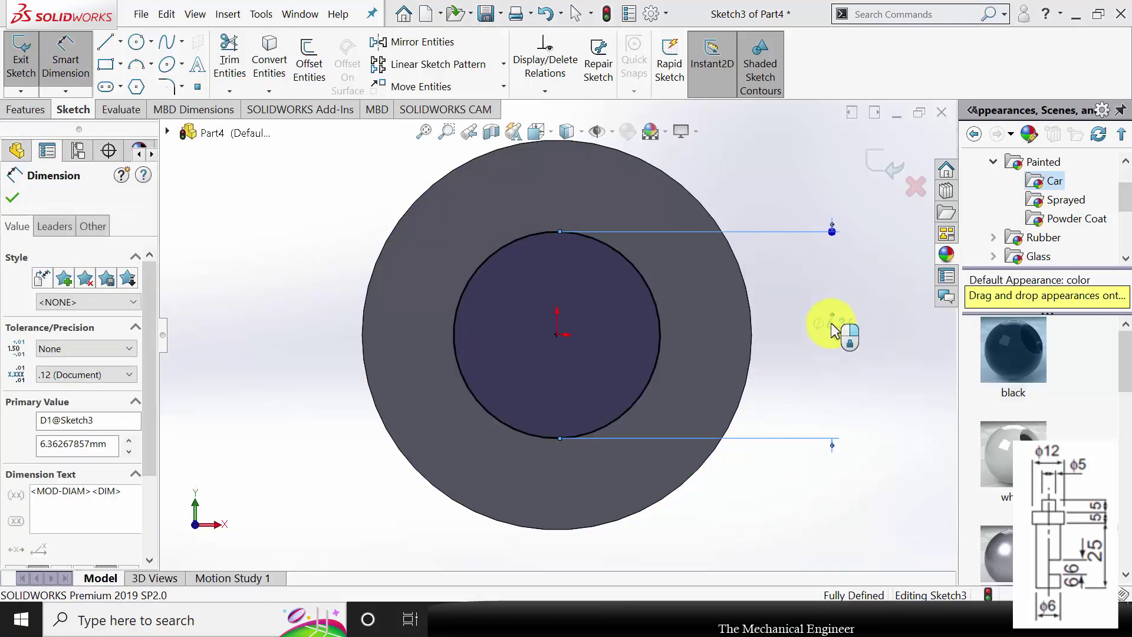
left_click(14, 200)
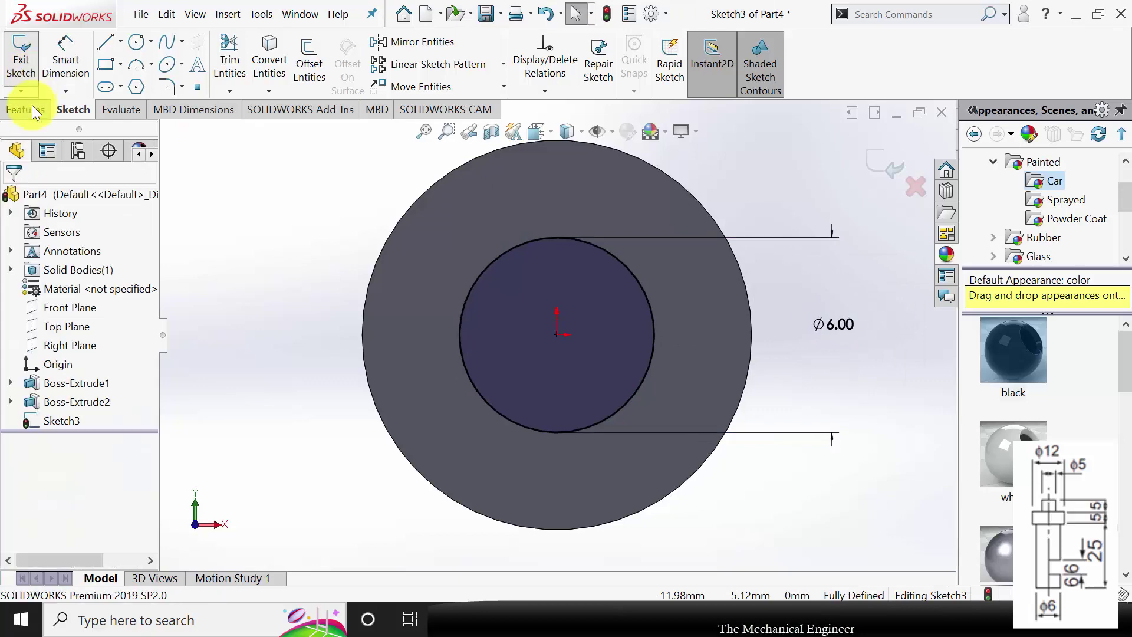
Extrude the 6 mm circle to a blind depth of 25 mm to form the pin's shank
left_click(26, 62)
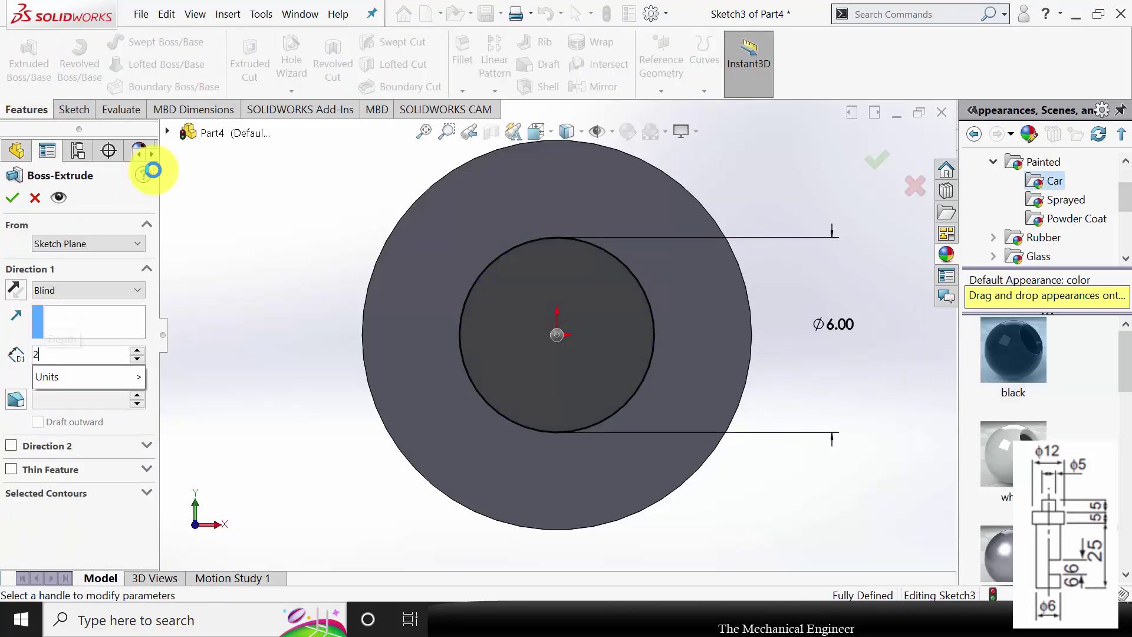
left_click(12, 198)
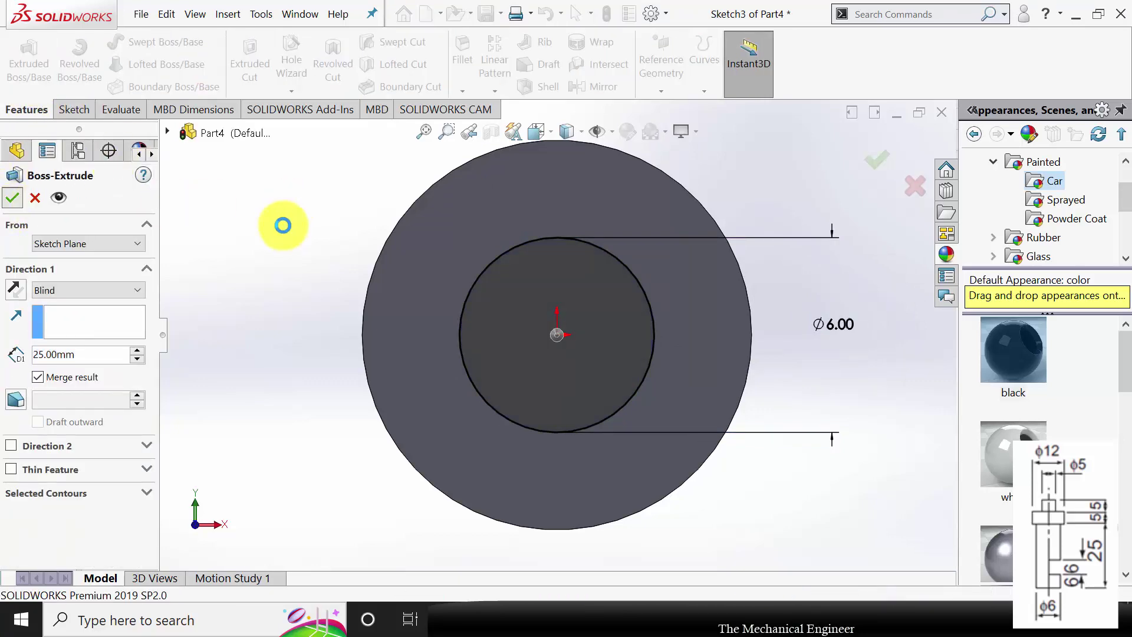
key("f")
middle_click_drag(693, 295, 706, 394)
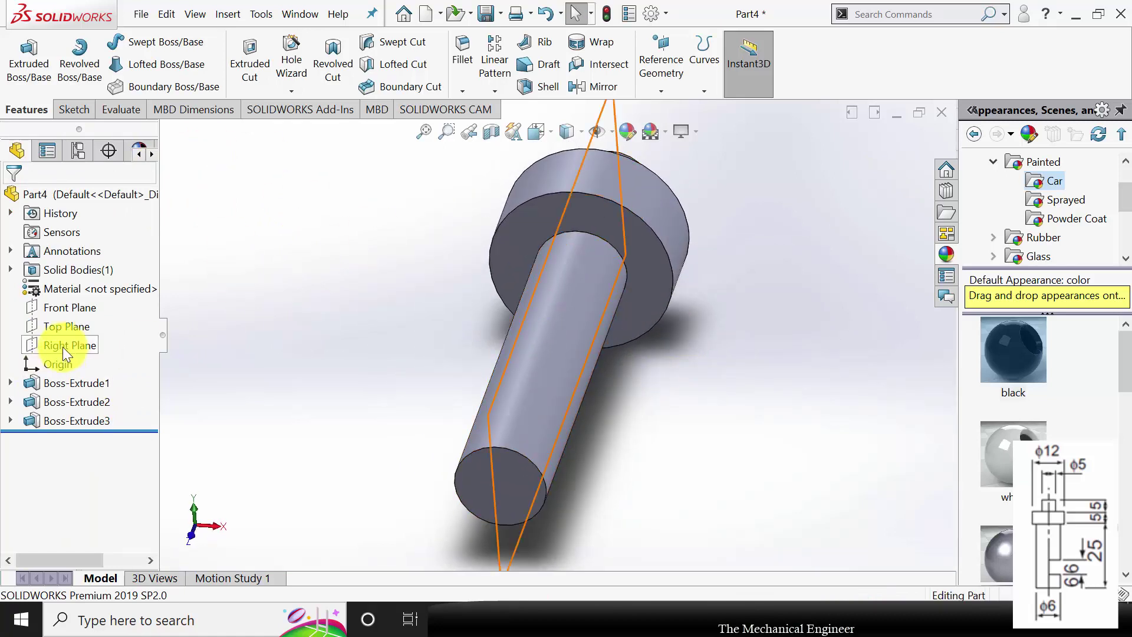
Start a sketch on the Top Plane and draw a corner rectangle about 3.1 mm high from the shank's centreline out past its side, near the free end
left_click(62, 332)
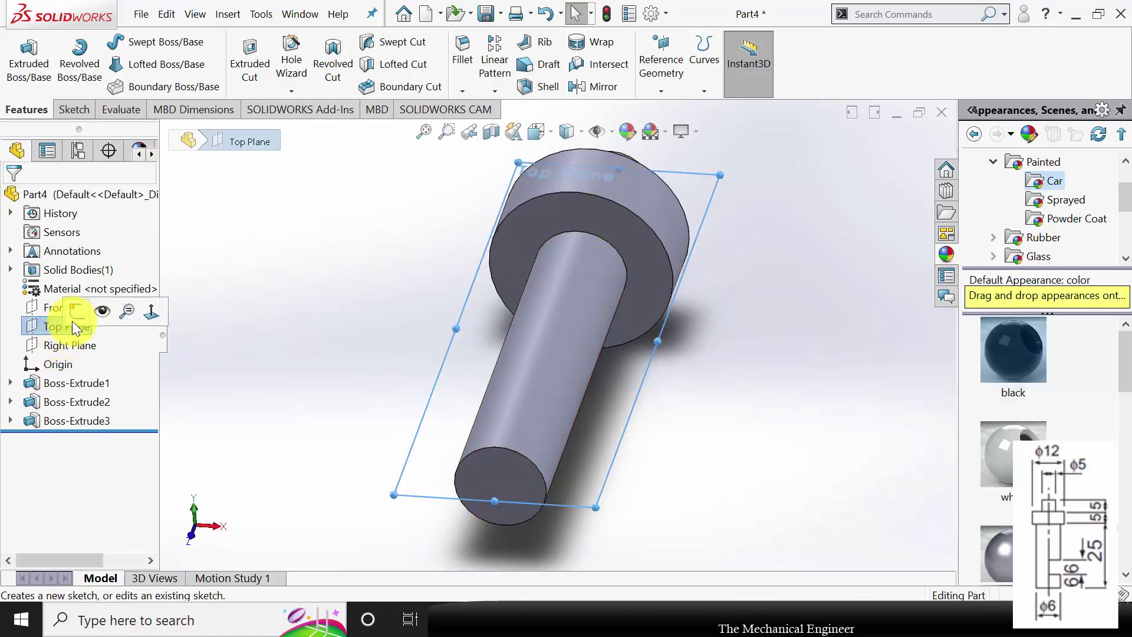
left_click(73, 317)
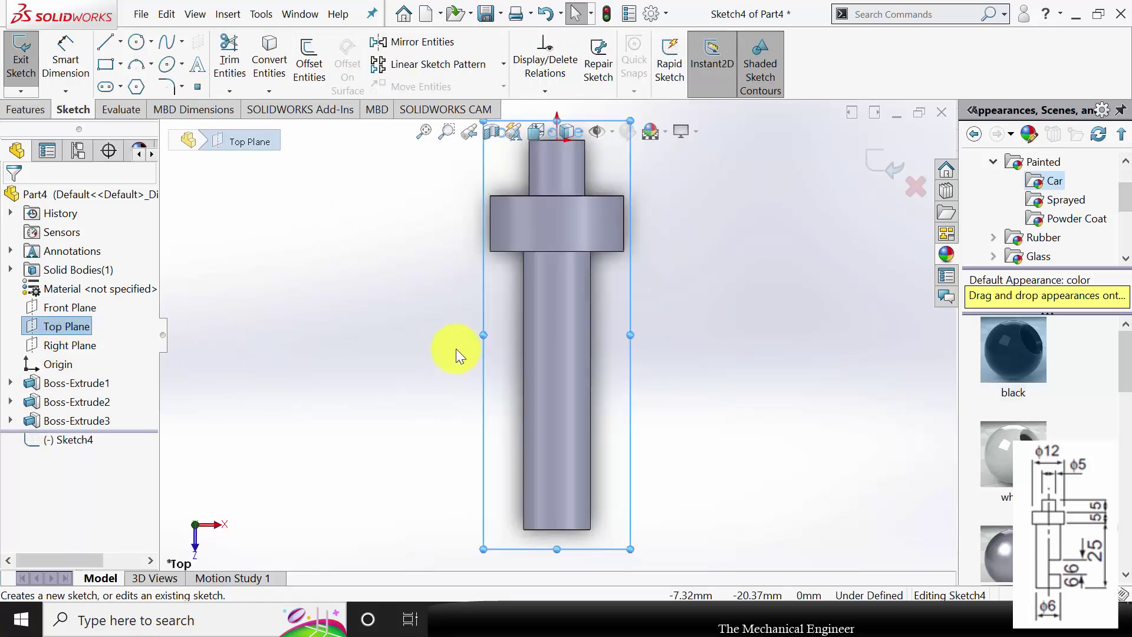
scroll(630, 548, "down", 3)
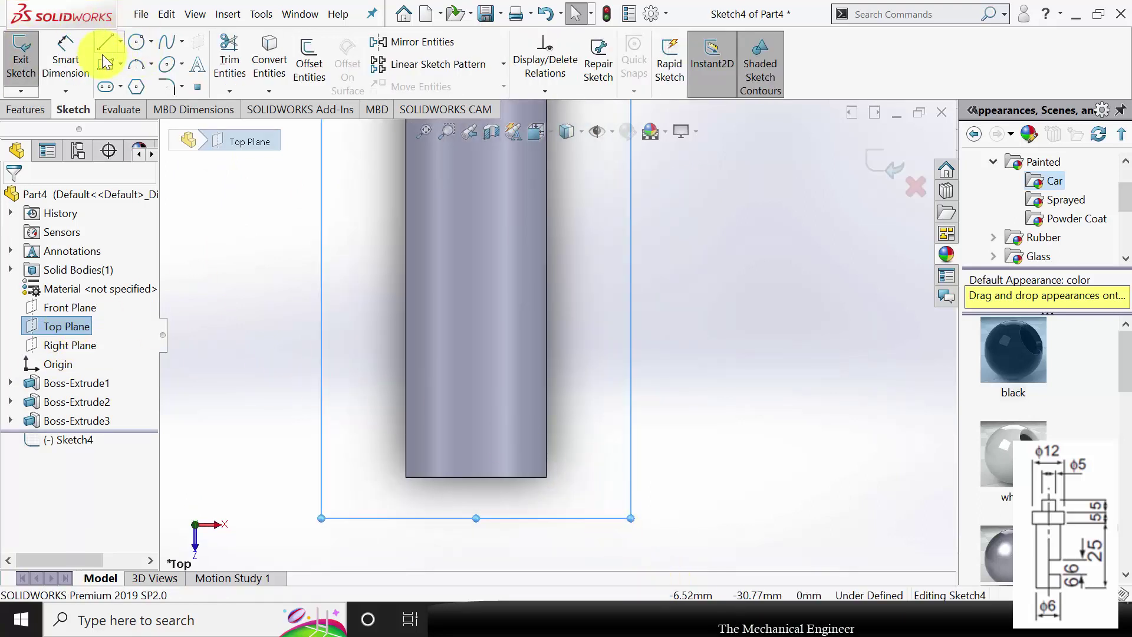
key("r")
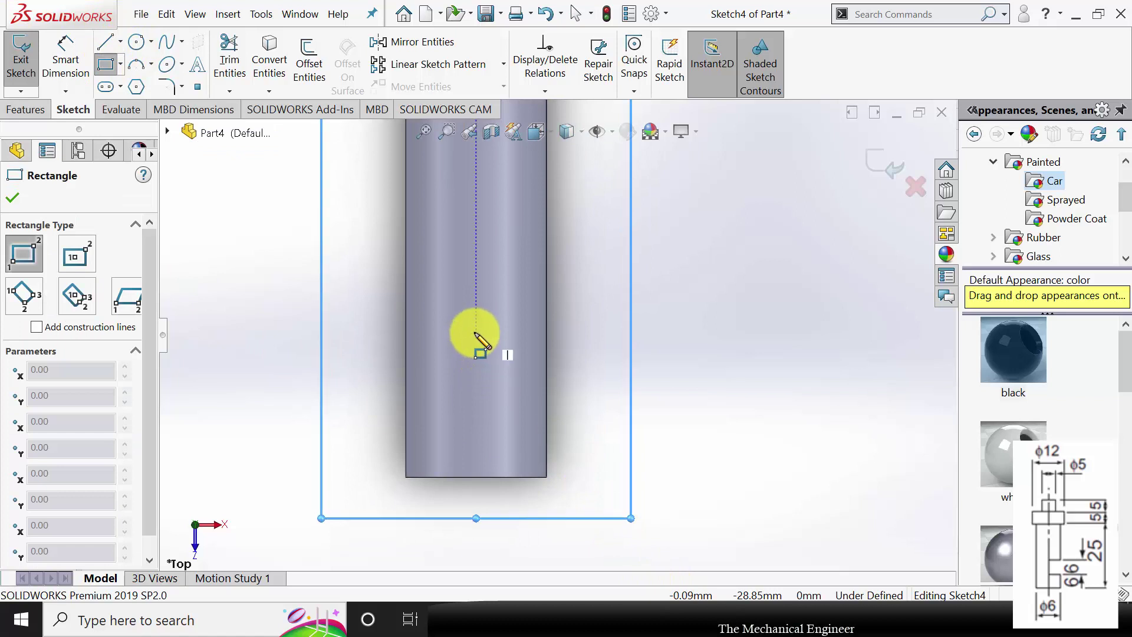
left_click_drag(477, 331, 584, 404)
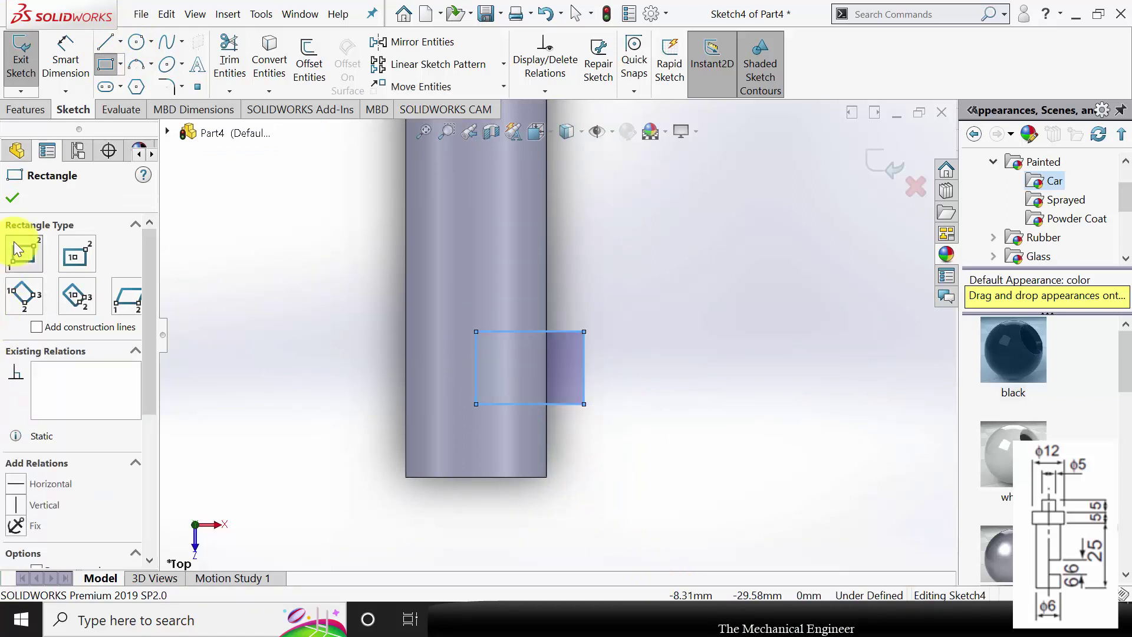
left_click(13, 200)
Set the rectangle's height to 6 mm and its distance from the shank's free end to 6 mm
left_click(64, 54)
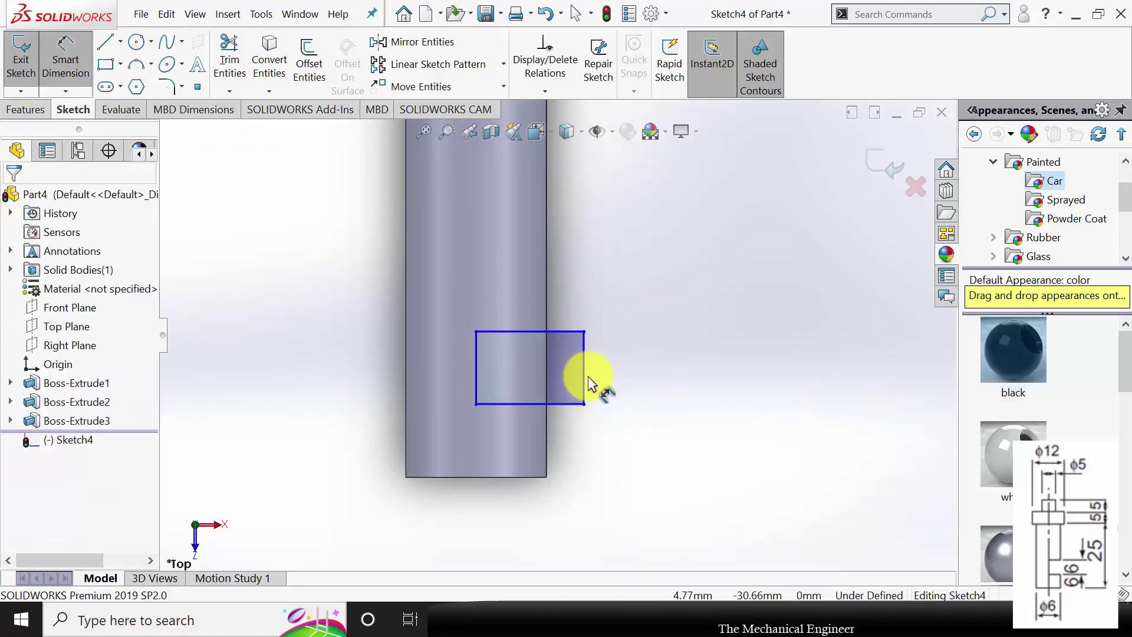
left_click(664, 370)
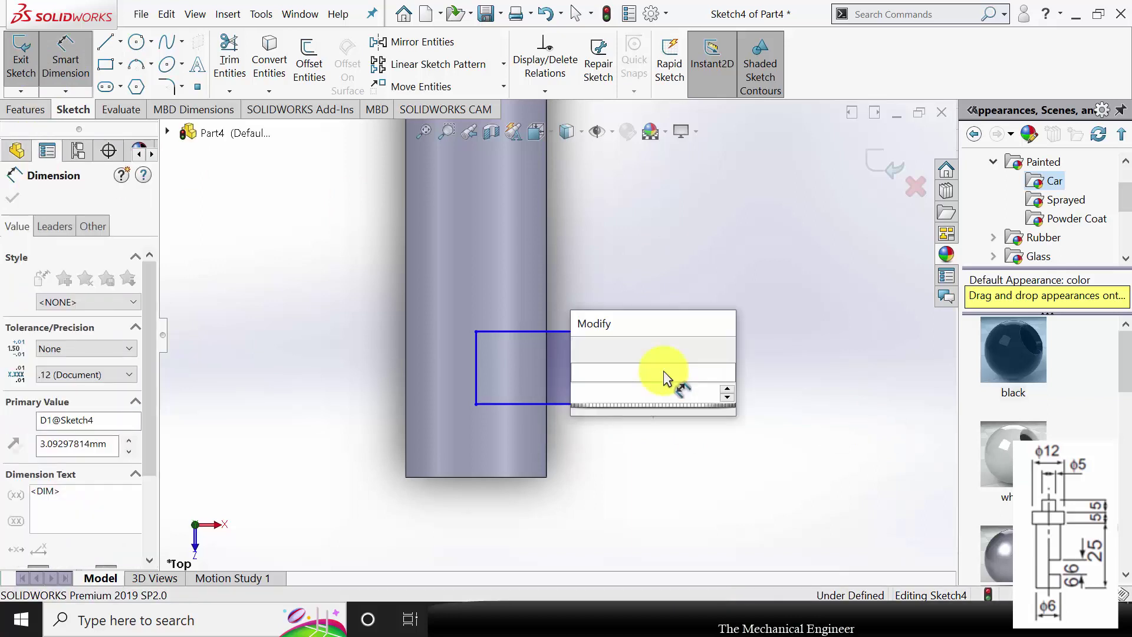
key("Return")
left_click(564, 404)
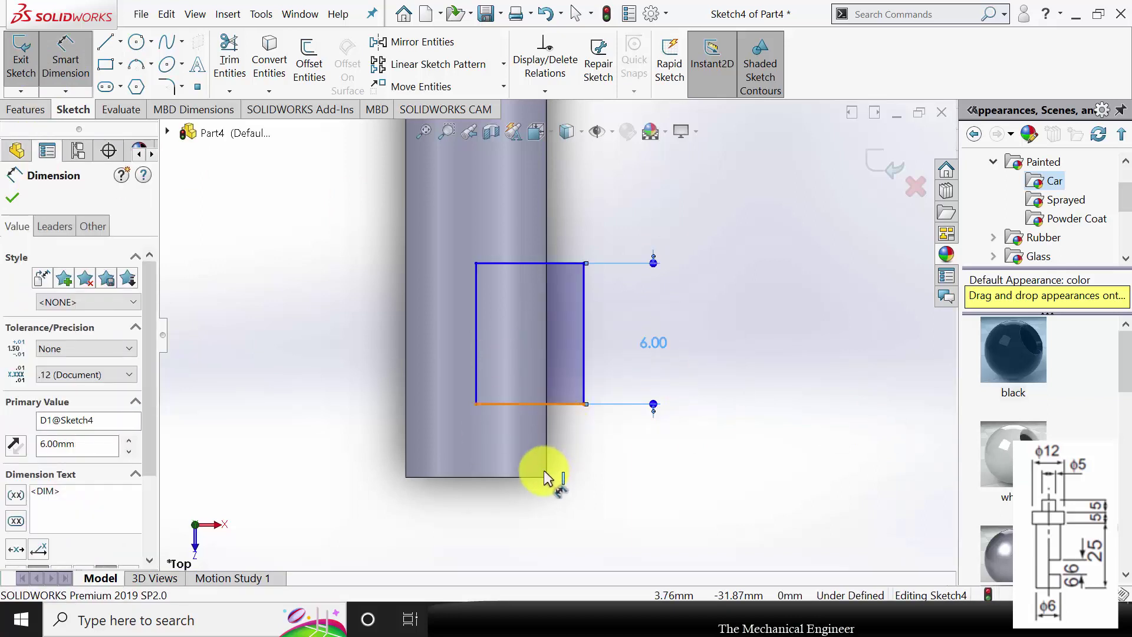
left_click(537, 478)
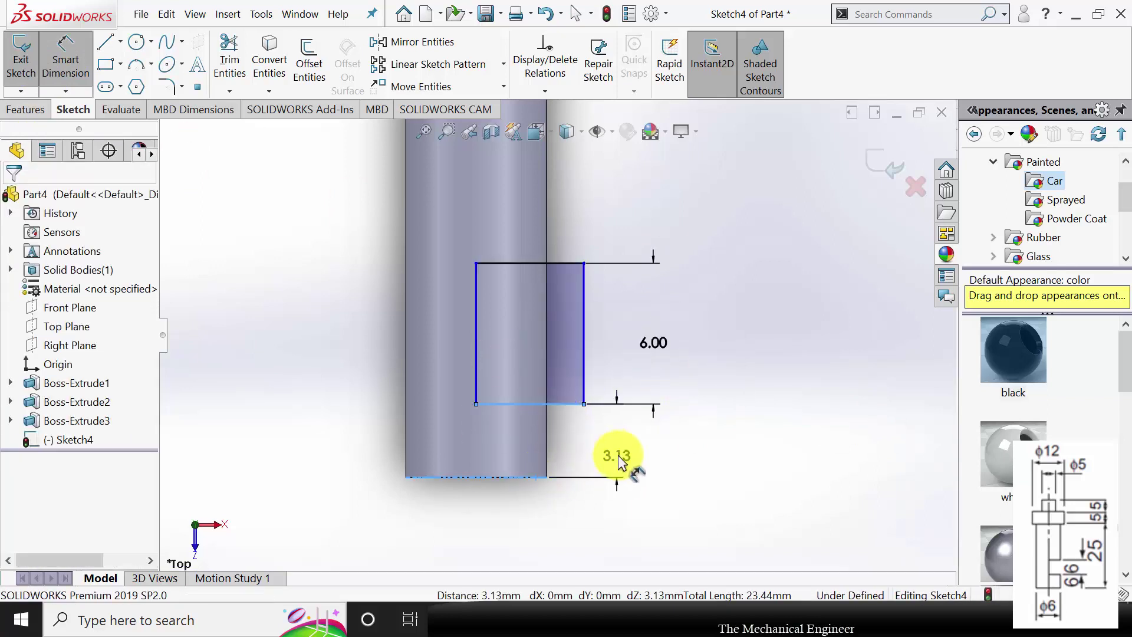
left_click(618, 462)
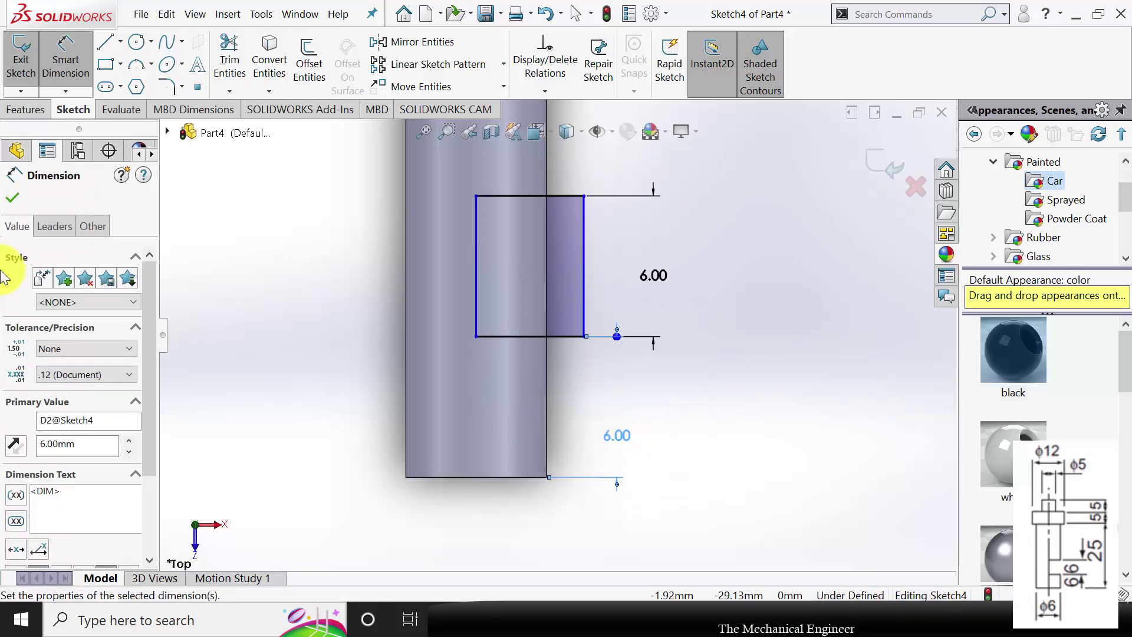
left_click(13, 199)
key("Escape")
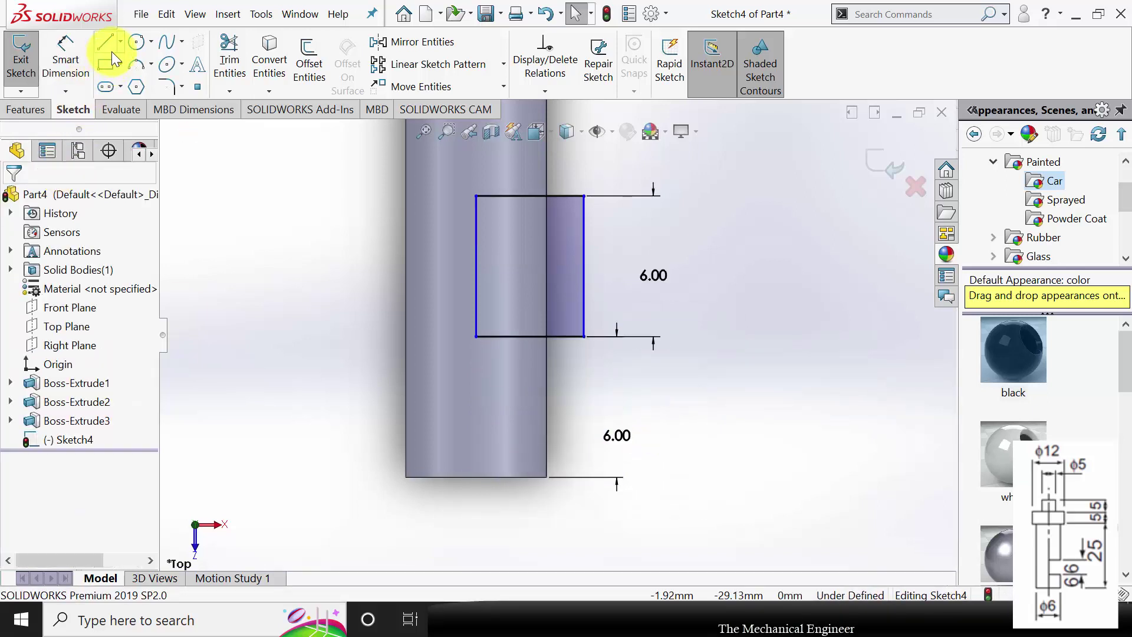
Dimension the rectangle's inner vertical edge at 3 mm from the shank's opposite side edge
left_click(65, 59)
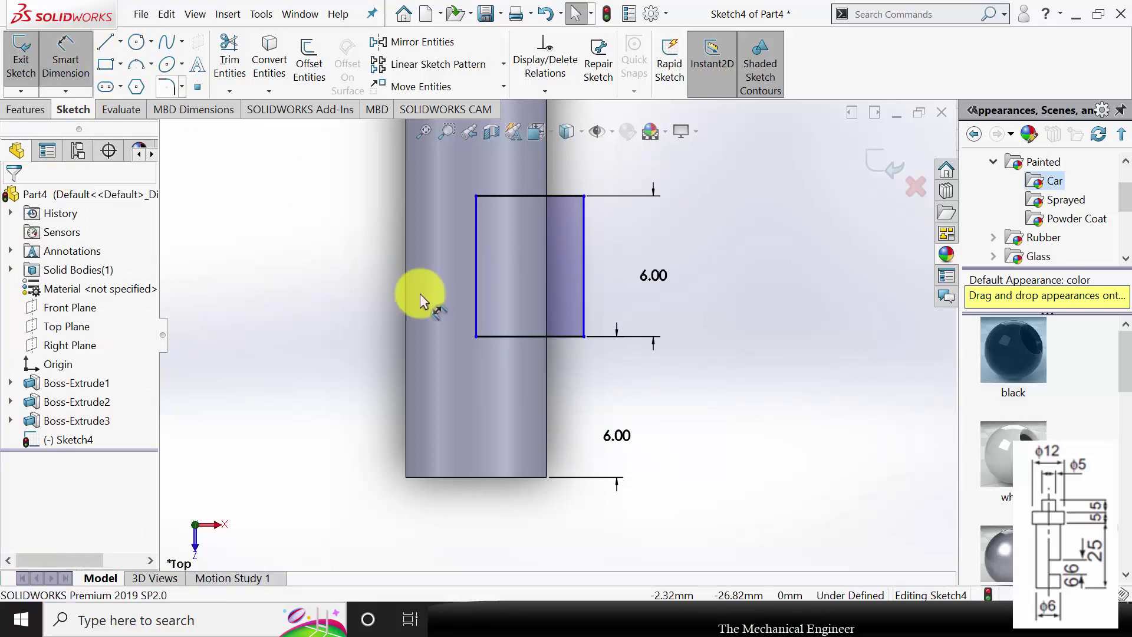
left_click(479, 248)
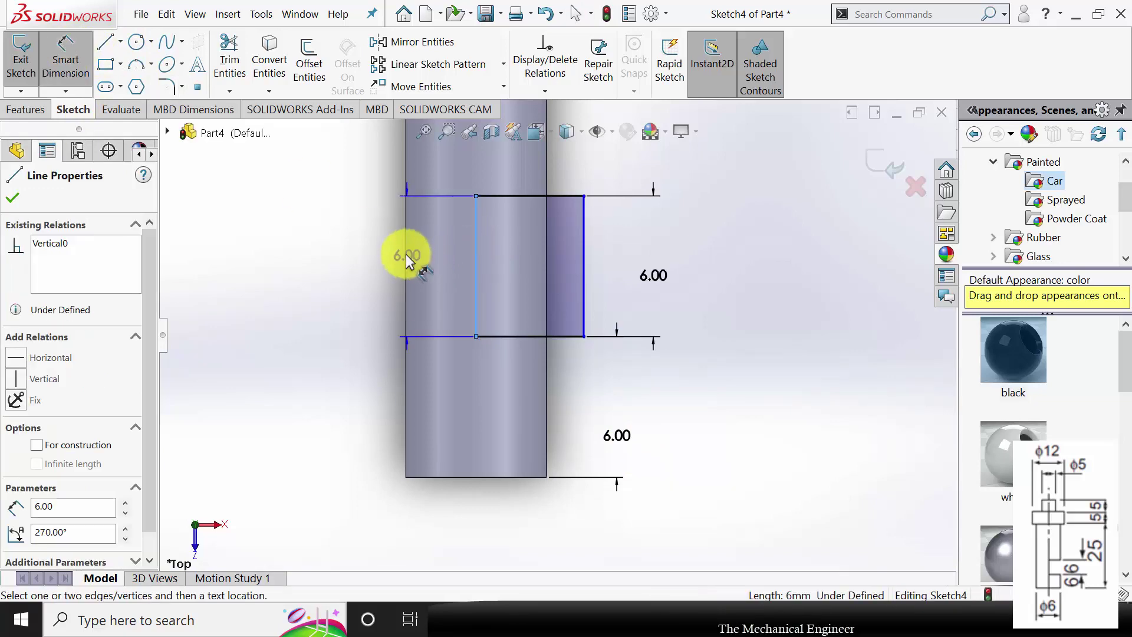
left_click(435, 293)
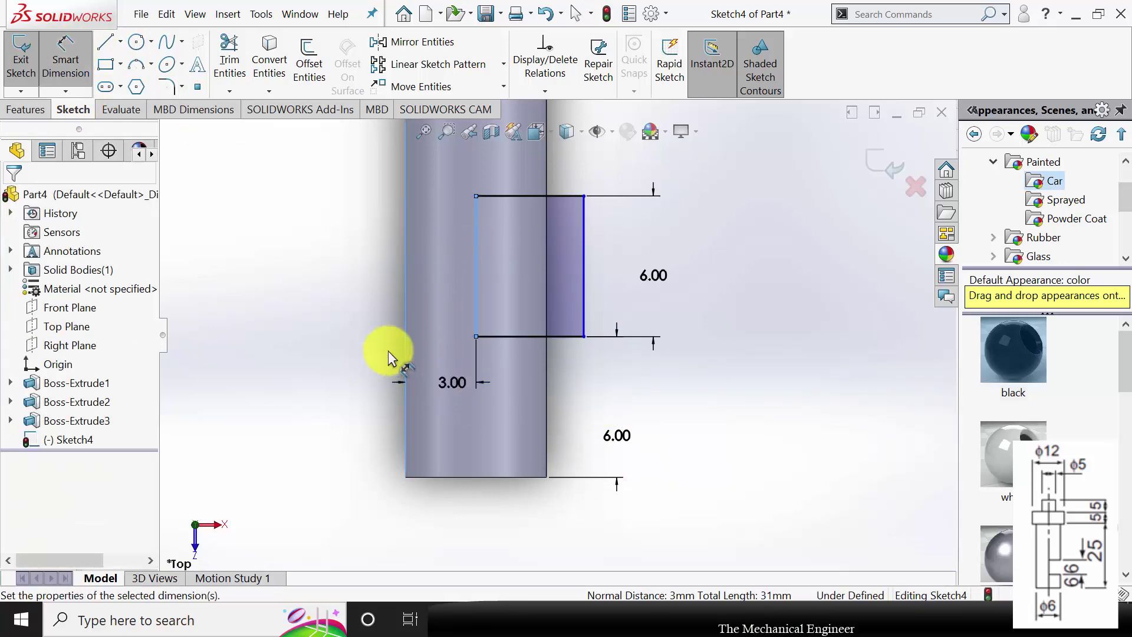
left_click(388, 352)
left_click(377, 359)
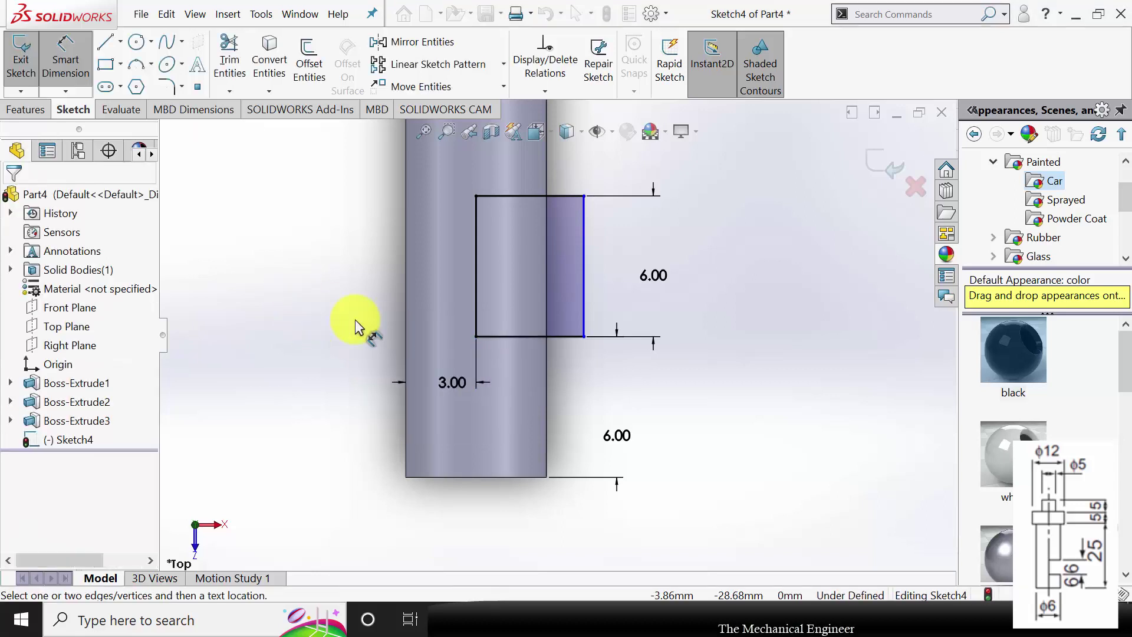
Cut the rectangle sketch through the pin's shank with Extruded Cut, using the Through All - Both end condition
left_click(45, 111)
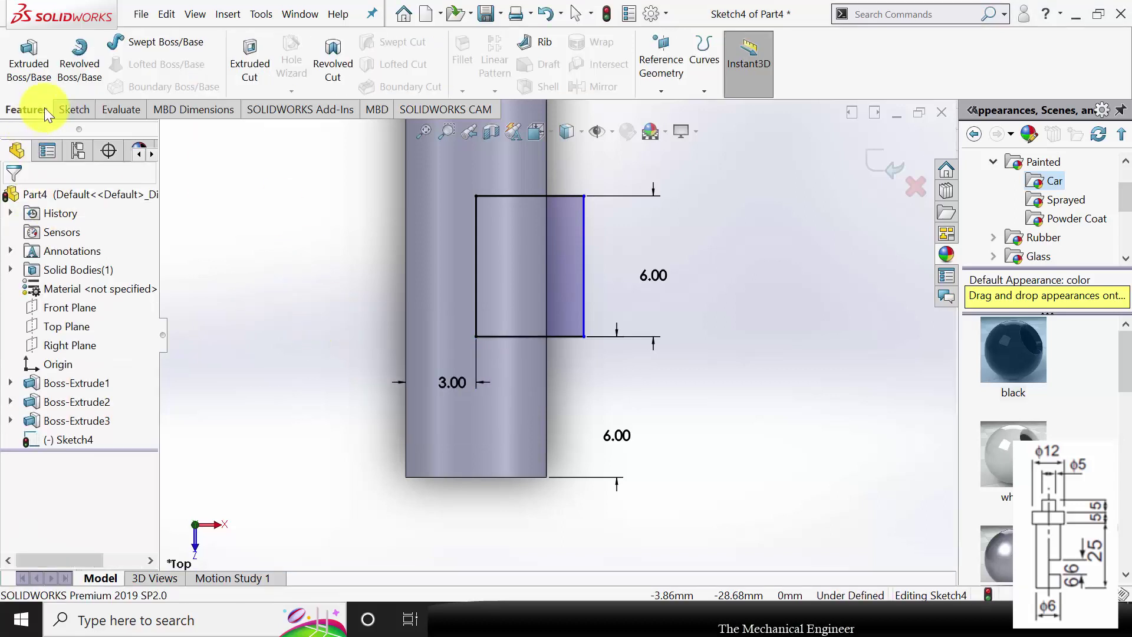
left_click(238, 62)
left_click(541, 283)
left_click(102, 289)
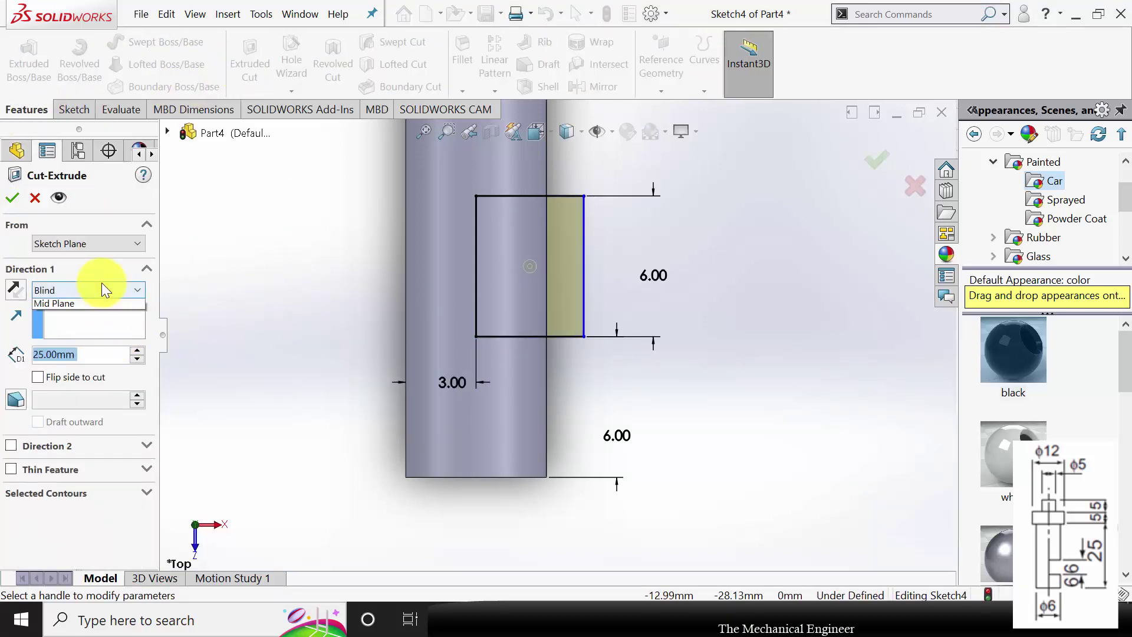
left_click(89, 334)
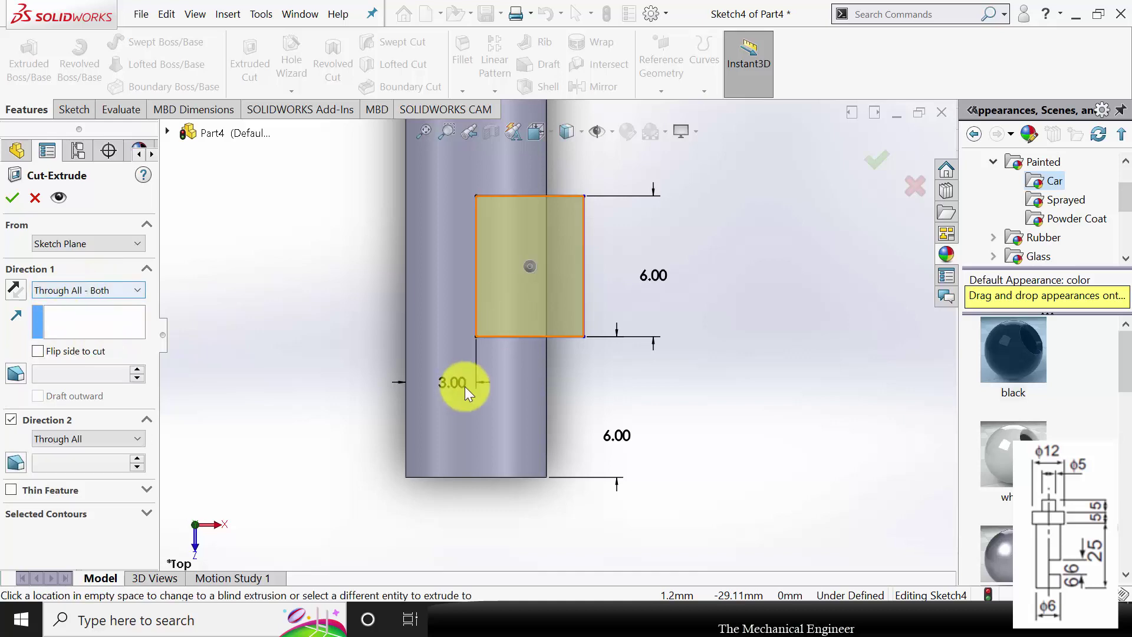
middle_click_drag(464, 387, 431, 277)
left_click(13, 200)
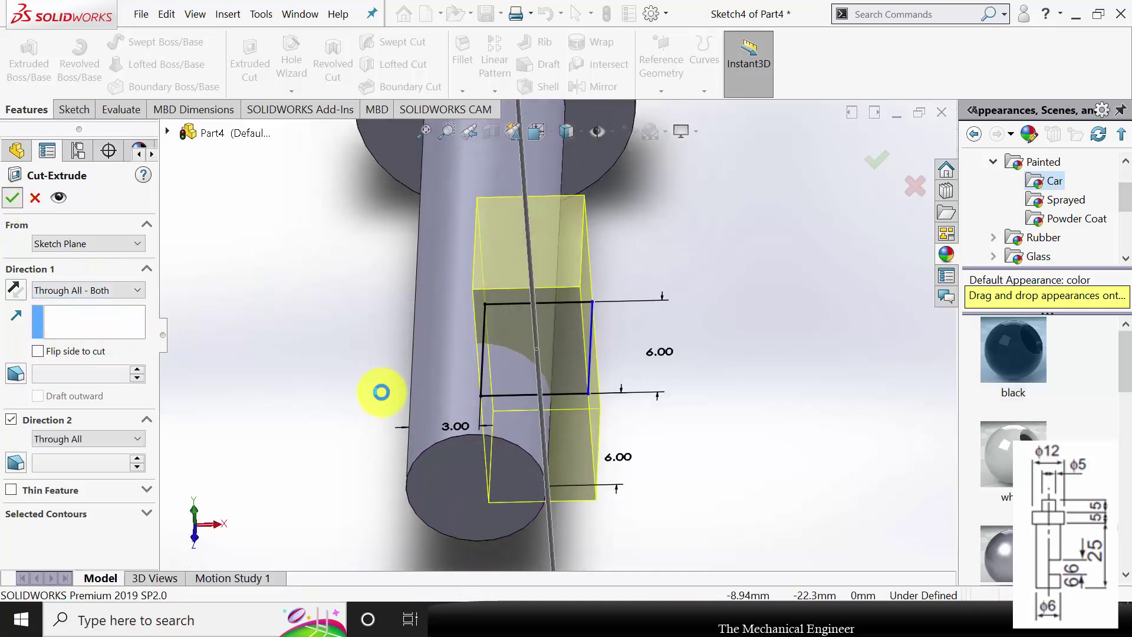
middle_click_drag(353, 364, 547, 356)
key("f")
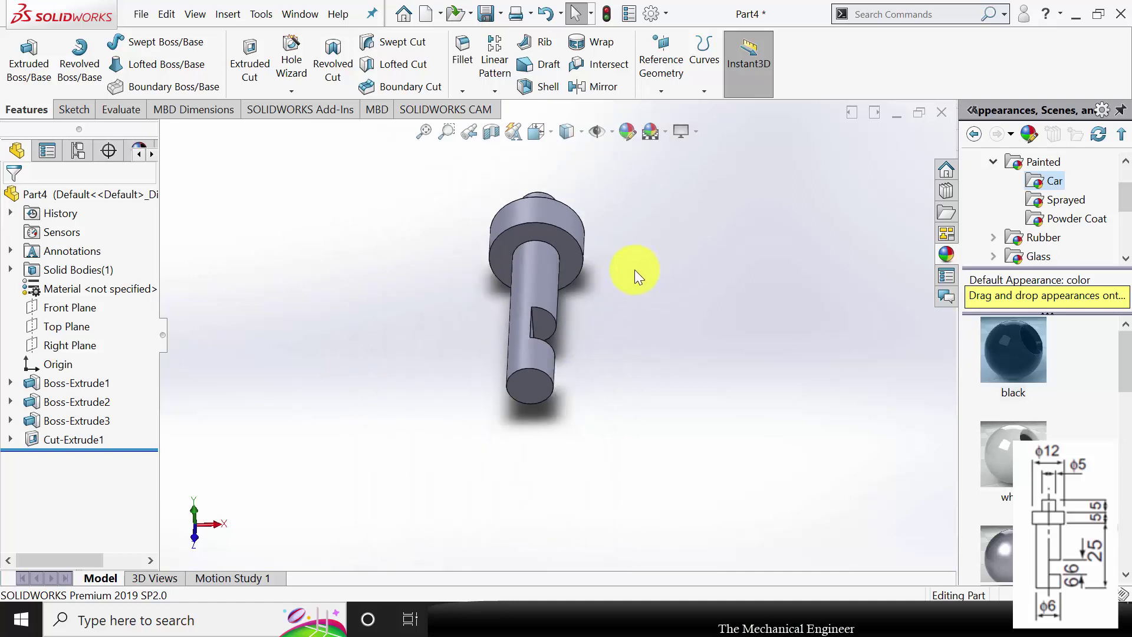
middle_click_drag(632, 273, 478, 338)
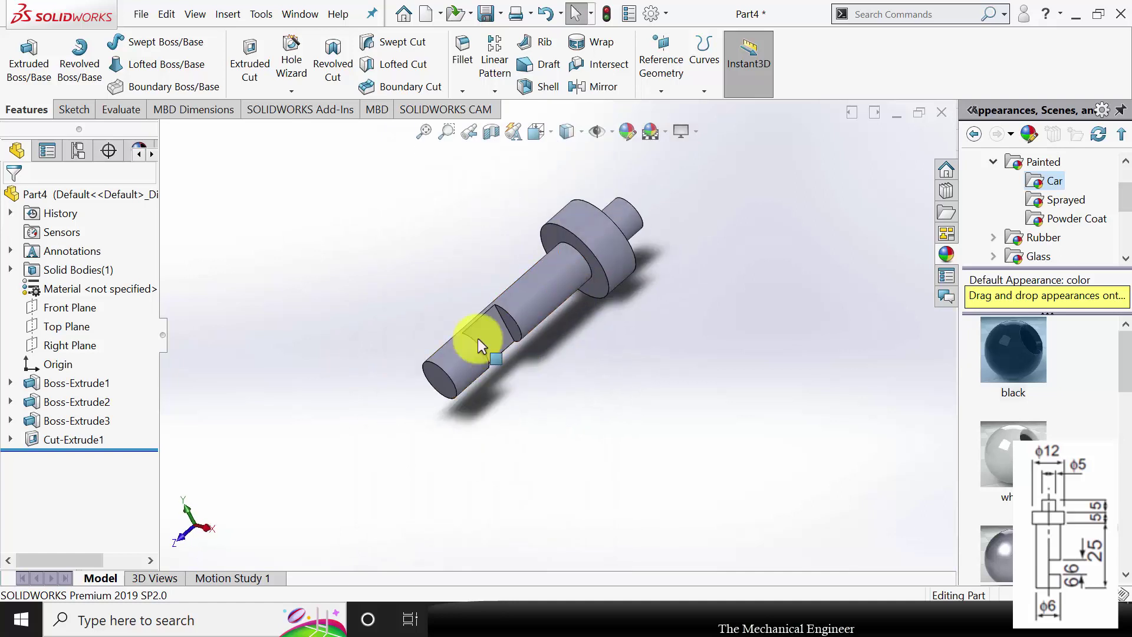
Assign Malleable Cast Iron as the stepped pin's material
right_click(84, 287)
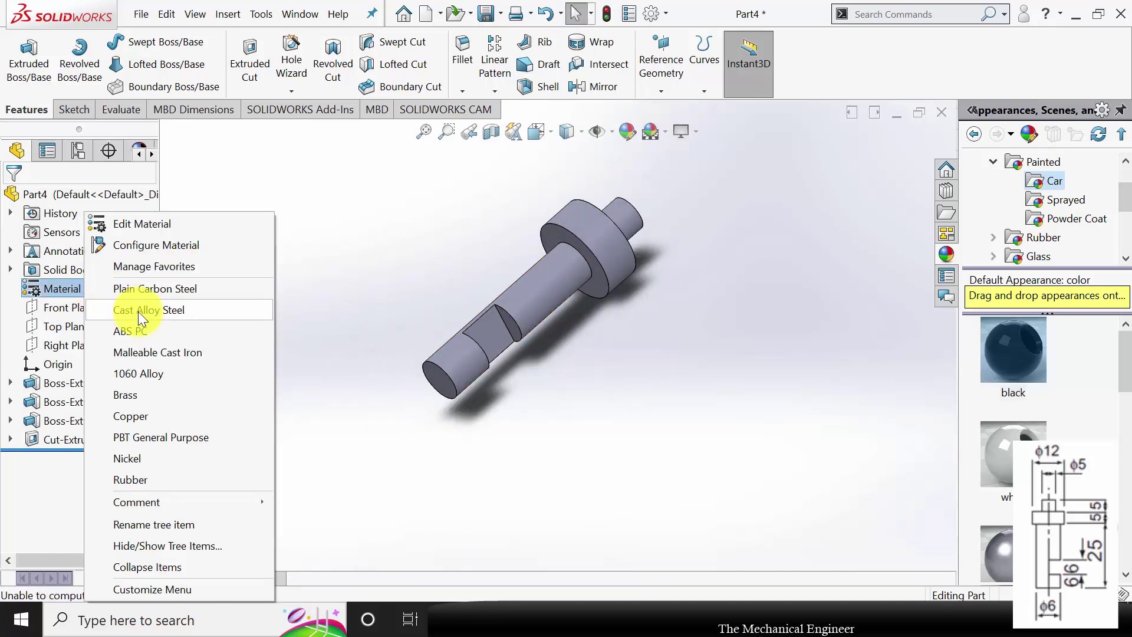
left_click(170, 351)
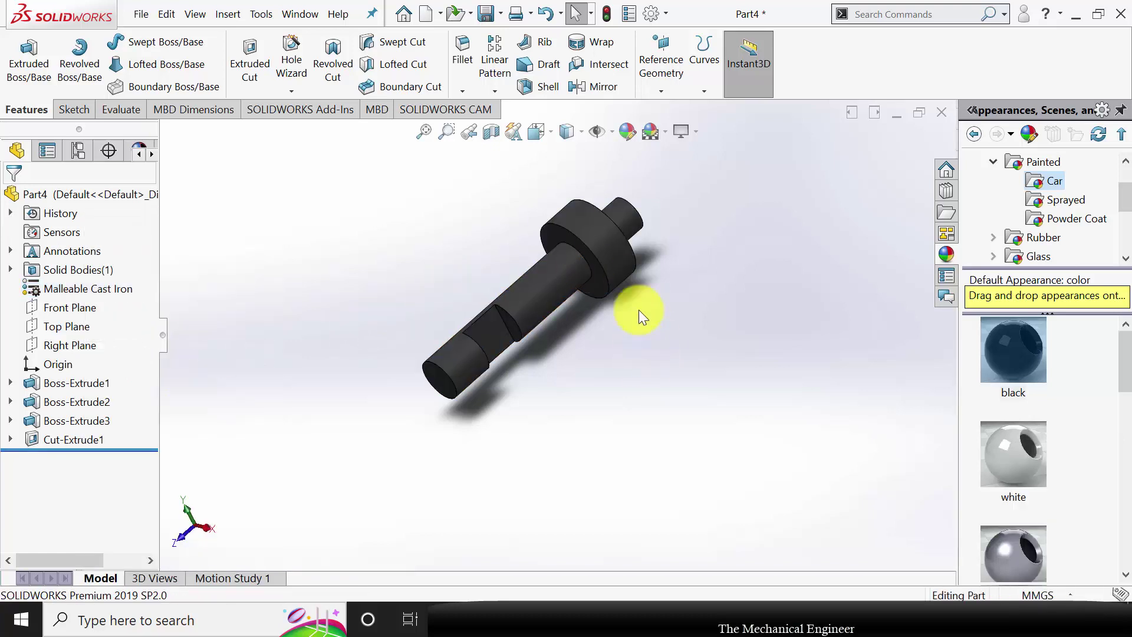
middle_click_drag(639, 309, 522, 315)
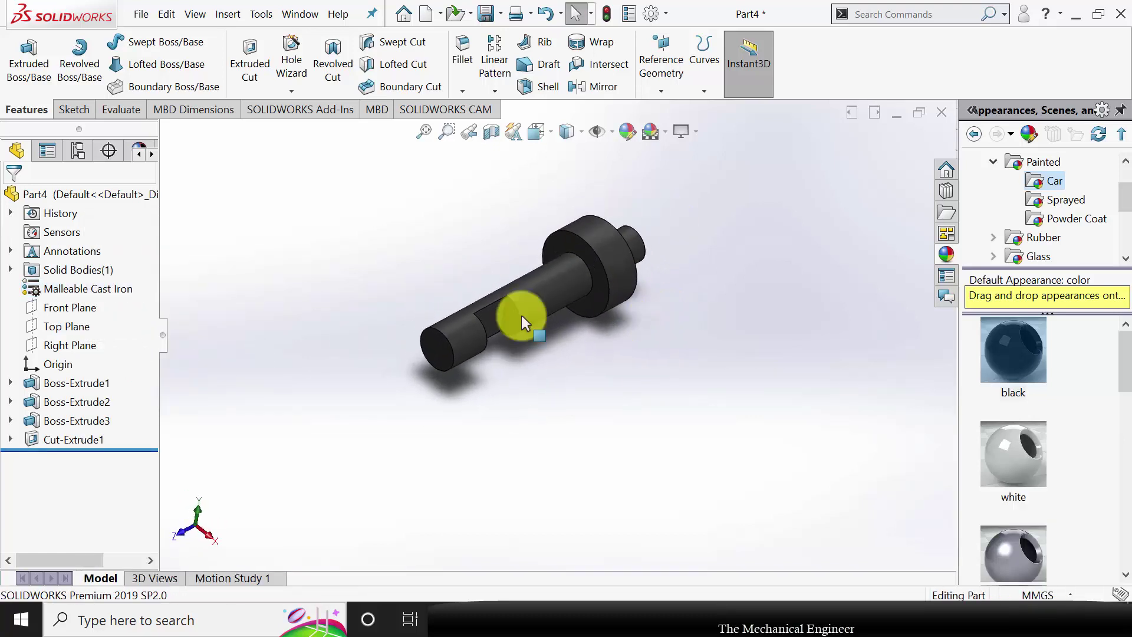
Save the stepped pin in the Gear Change lever folder as 4 and close the part
key("ctrl+s")
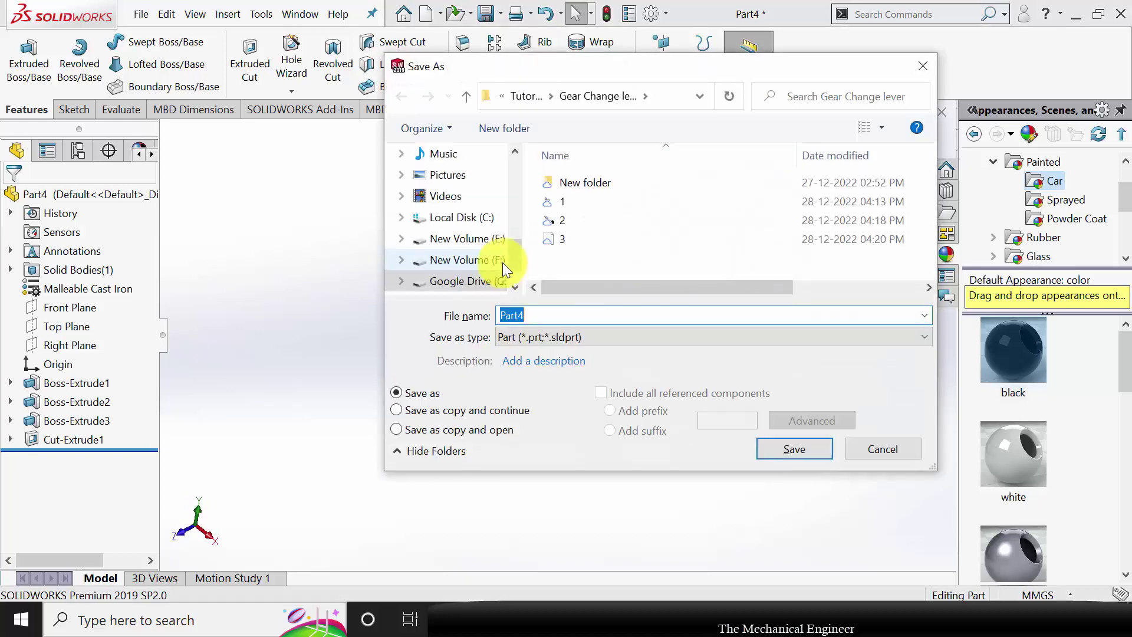
type("4")
key("Return")
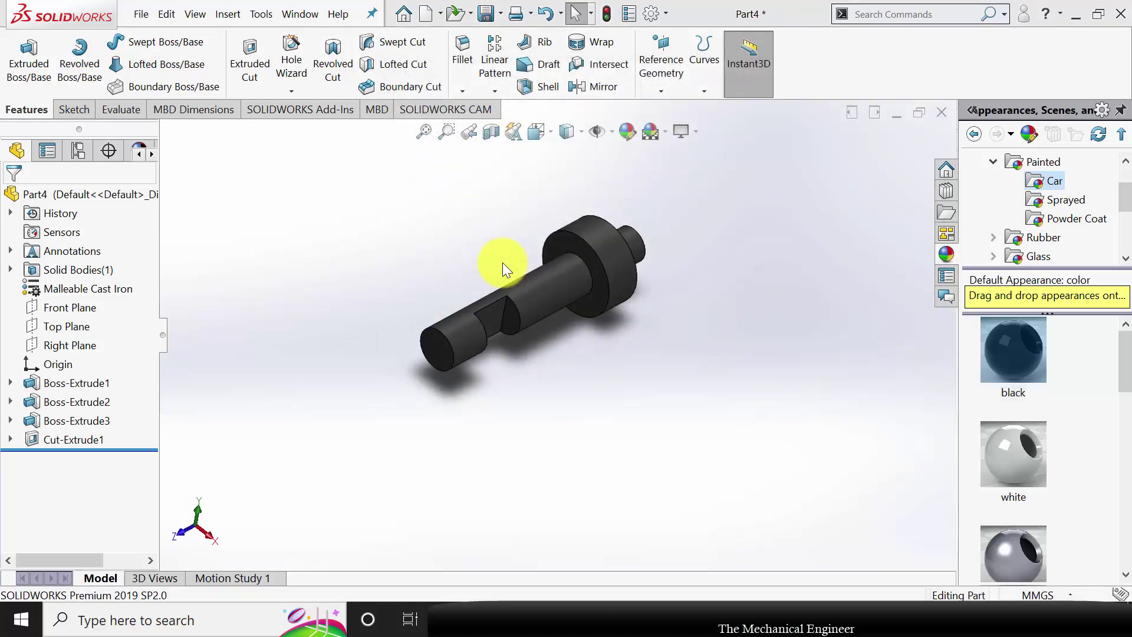
left_click(948, 112)
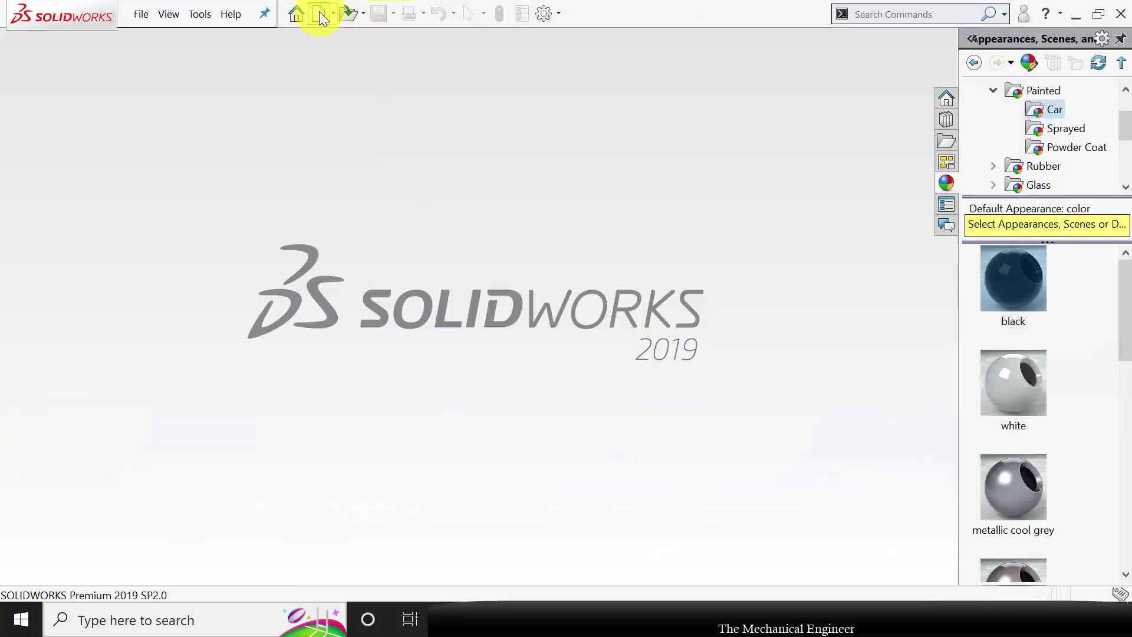
Create a new part and sketch a circle of about 22.2 mm radius centred on the origin of the Top Plane
left_click(319, 13)
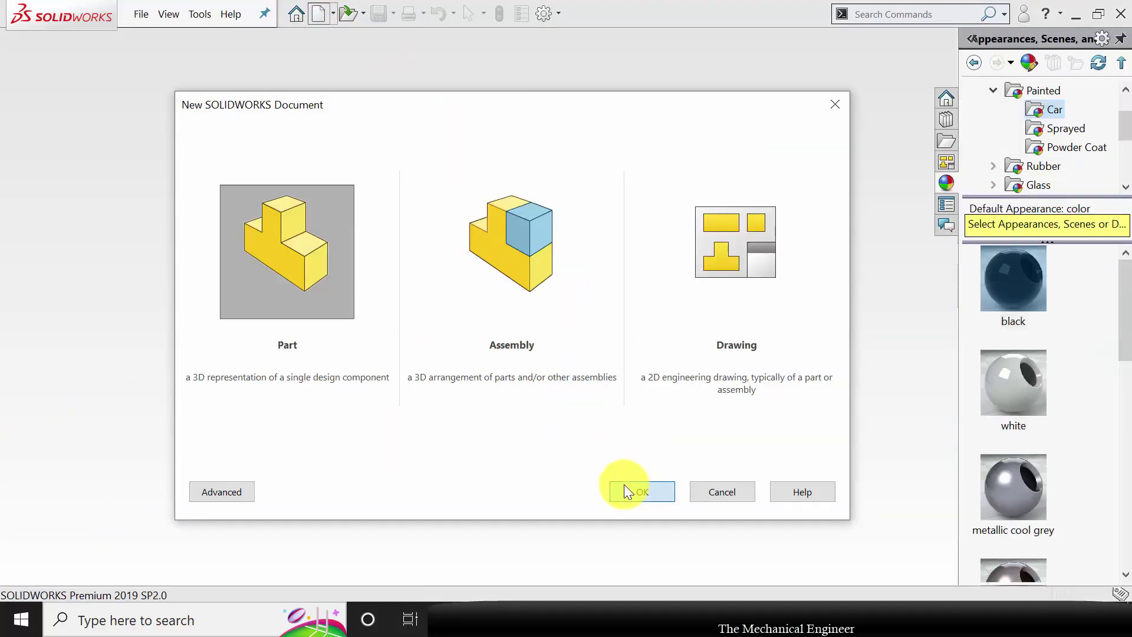
left_click(624, 484)
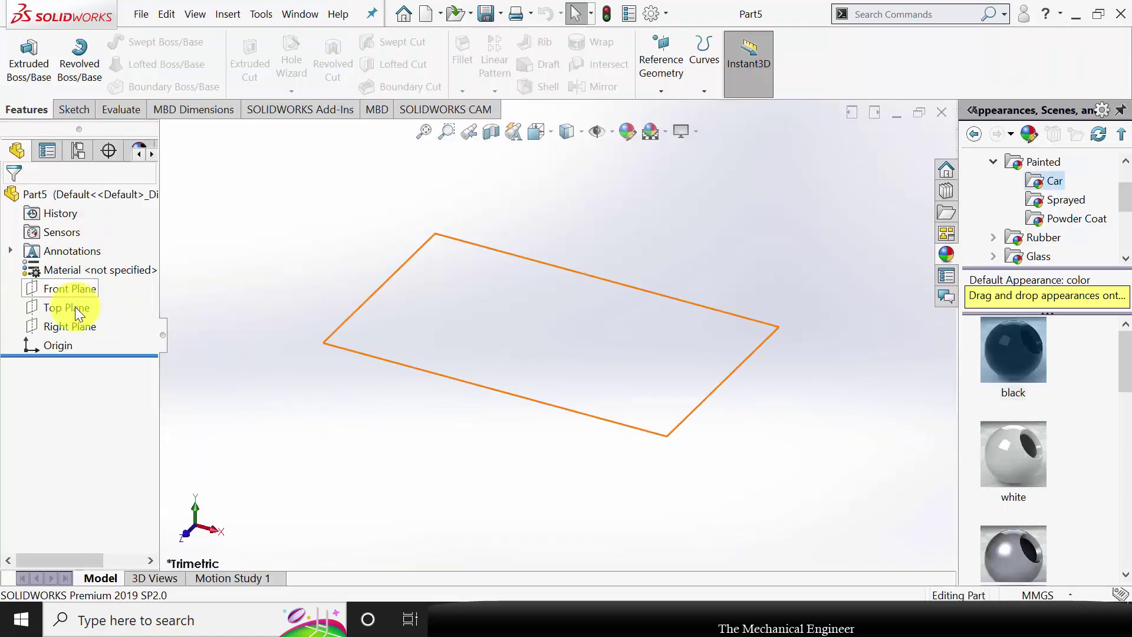
left_click(70, 307)
left_click(109, 284)
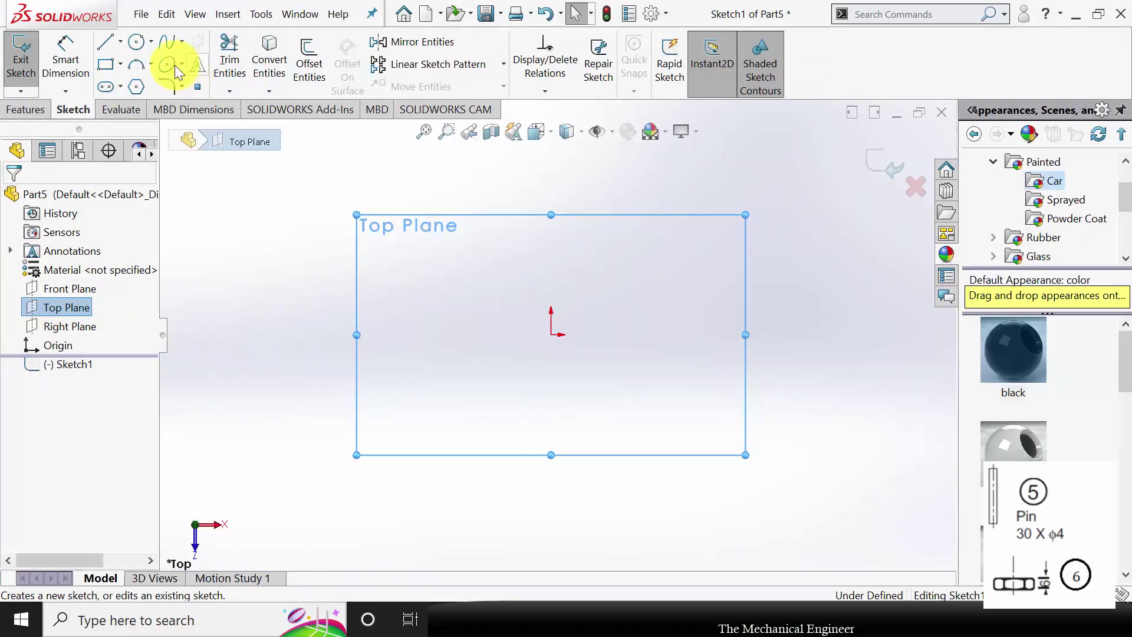
left_click(136, 42)
left_click(552, 334)
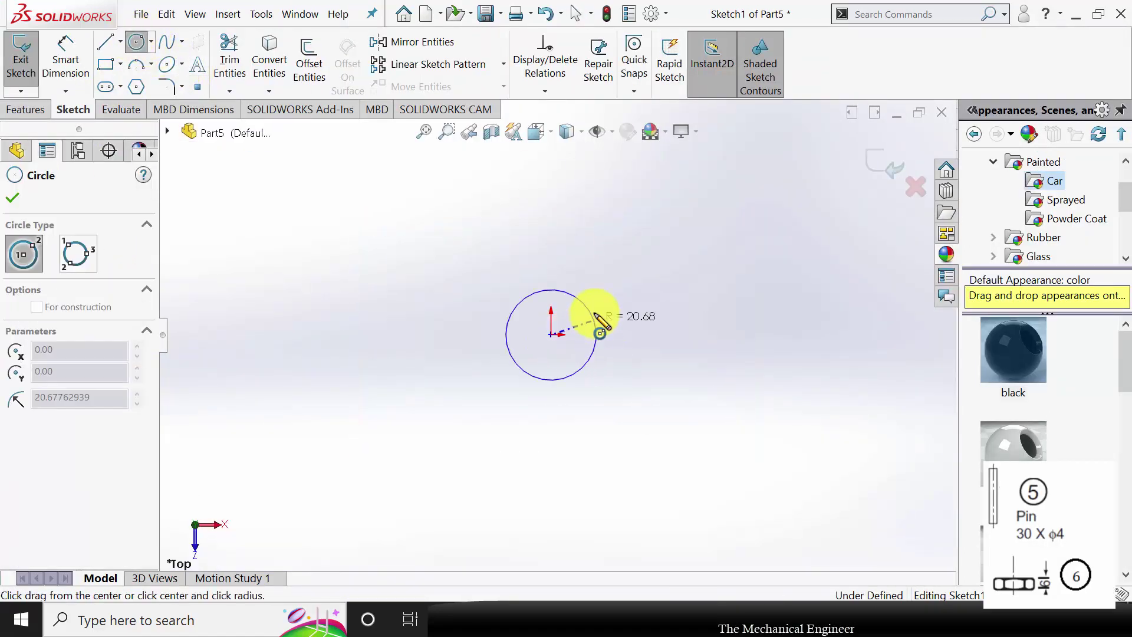
left_click(593, 313)
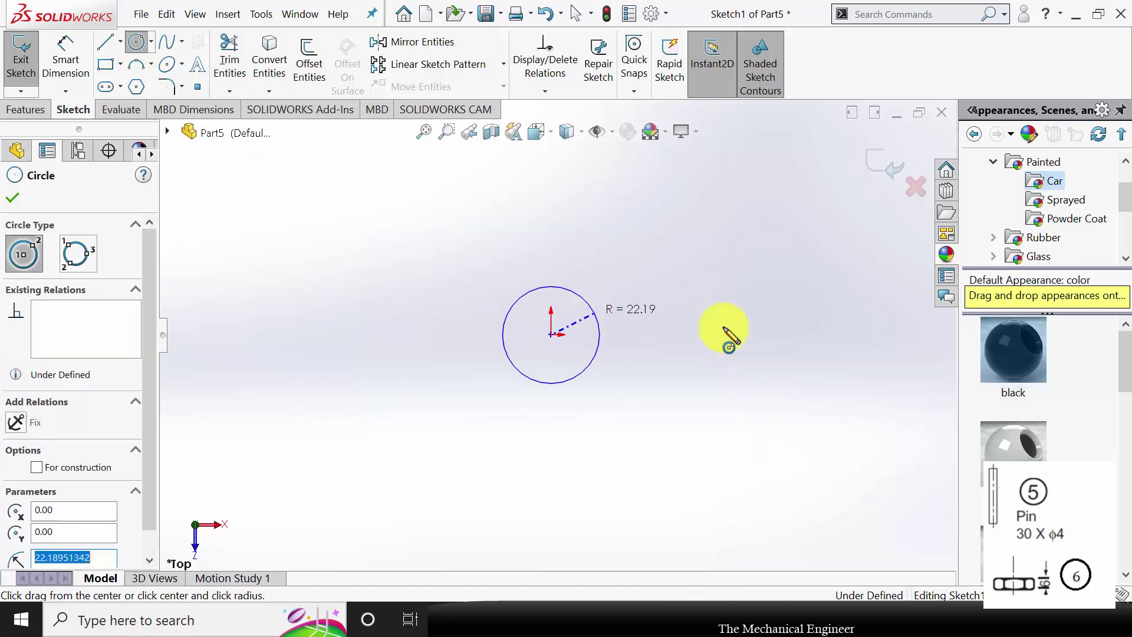
left_click(13, 199)
Dimension the circle's diameter at 4 mm
left_click(76, 52)
left_click(595, 332)
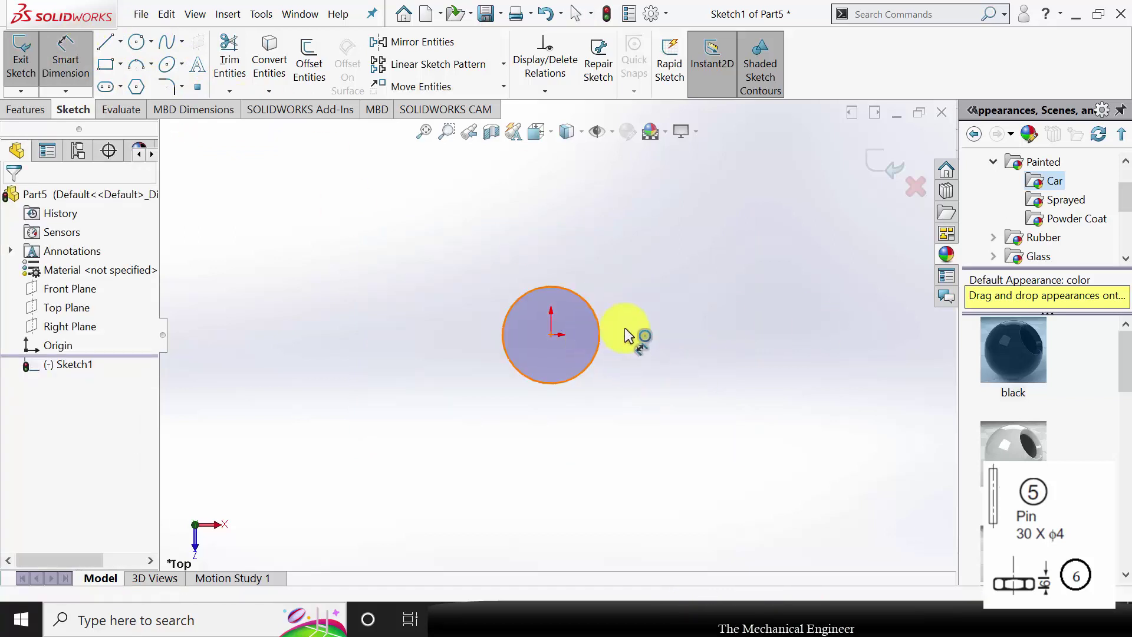
left_click(668, 325)
type("4")
key("Return")
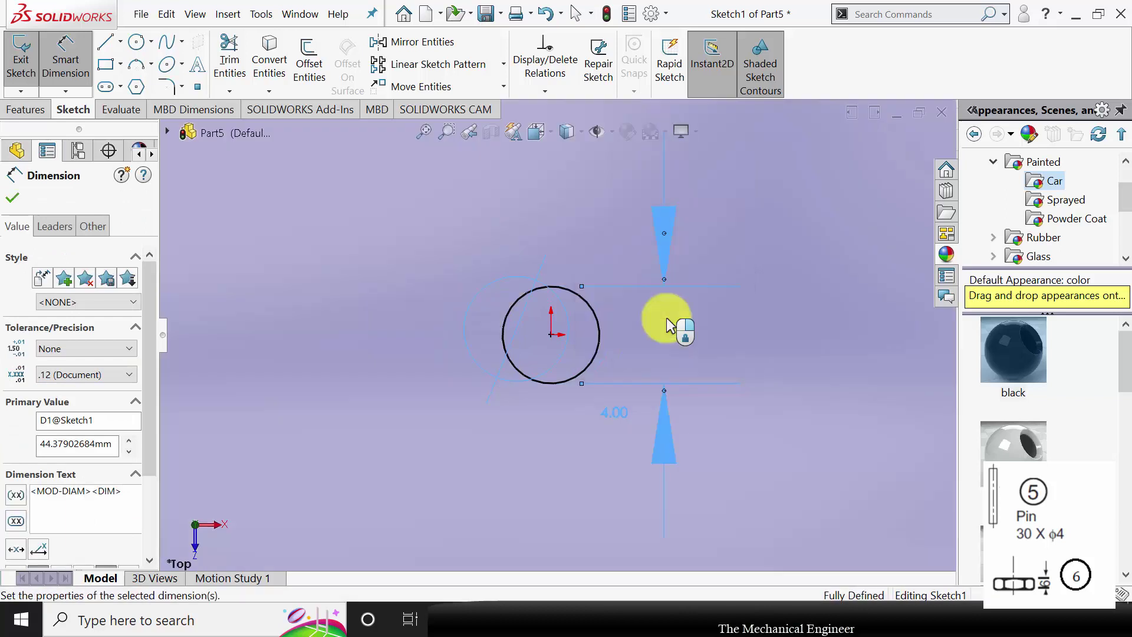
left_click(12, 198)
Extrude the 4 mm circle to a blind depth of 30 mm to form the plain pin
left_click(38, 112)
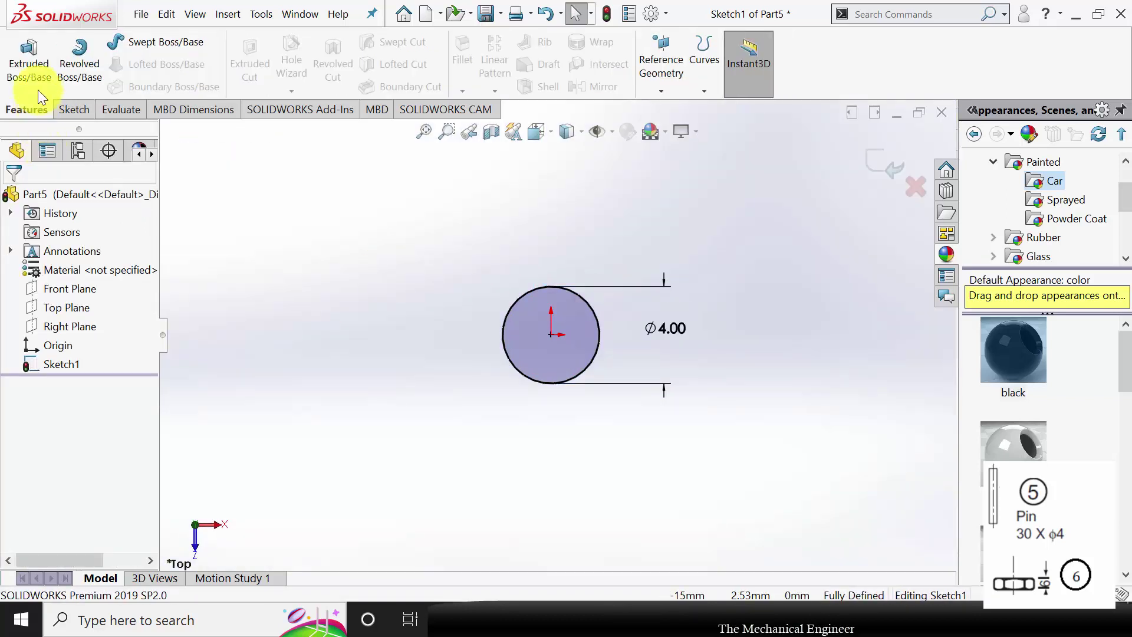
left_click(35, 77)
type("30")
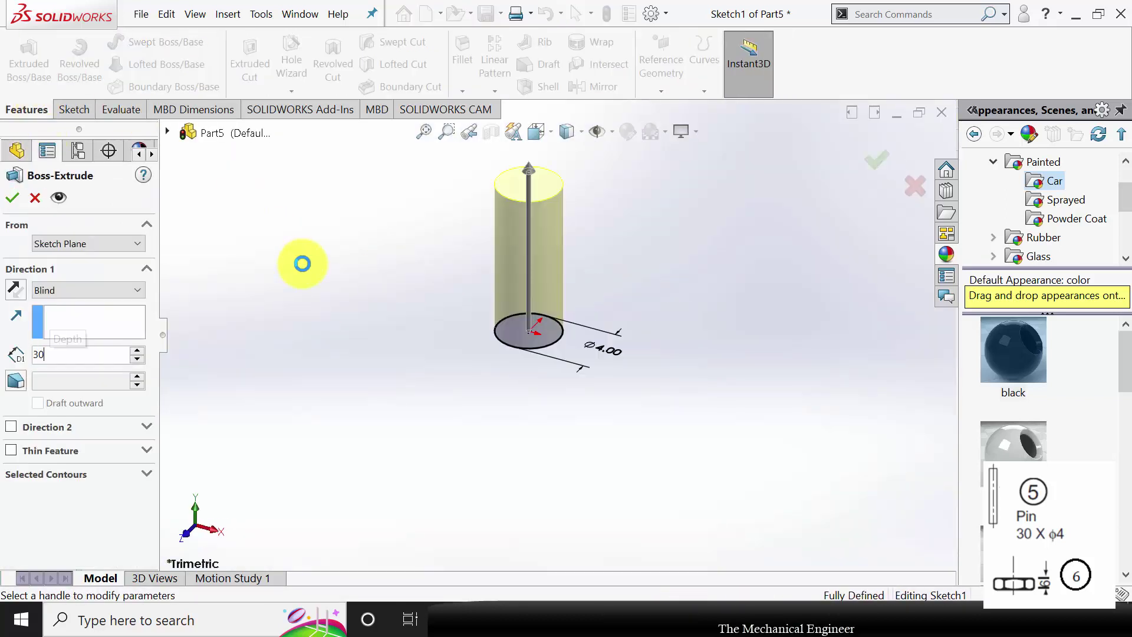
key("Return")
left_click(12, 200)
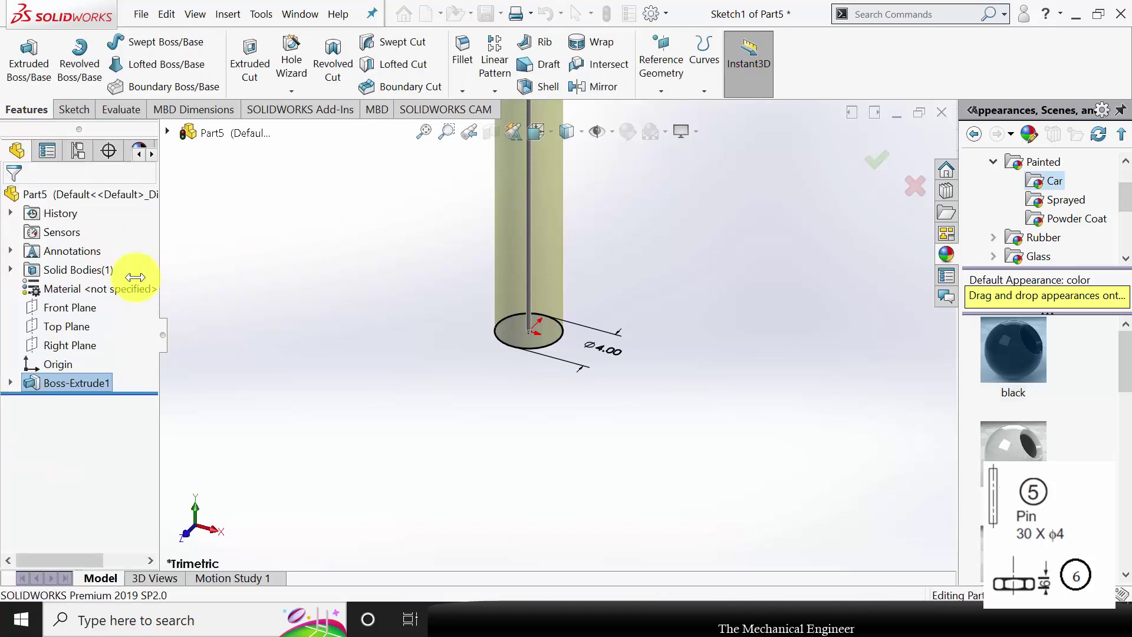
Assign Plain Carbon Steel as the plain pin's material
right_click(110, 287)
left_click(199, 289)
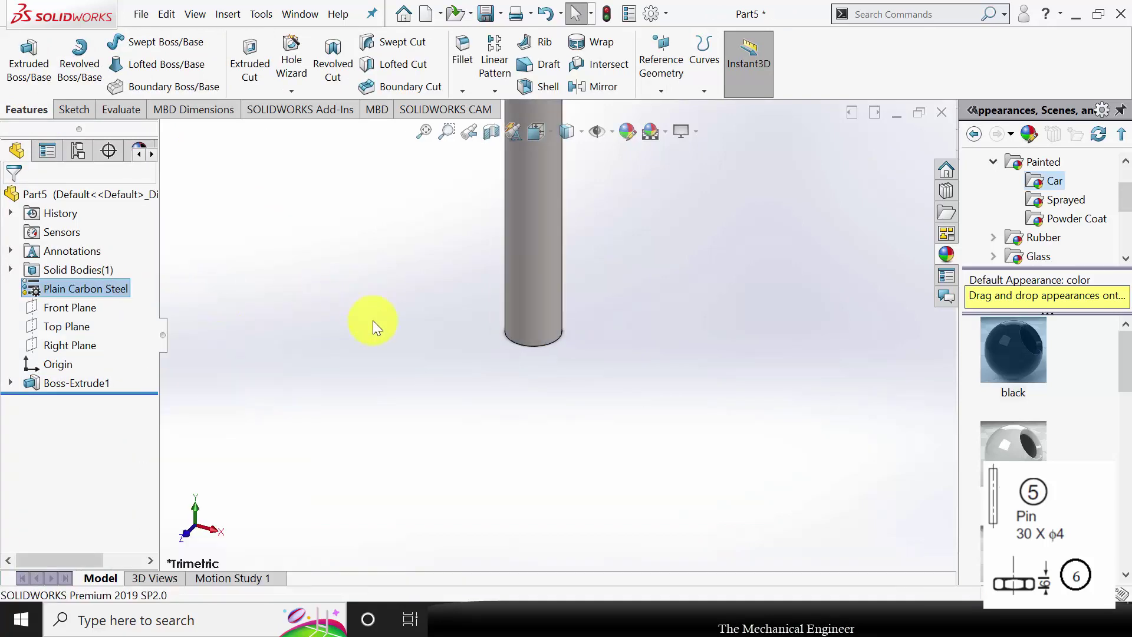
key("z")
Save the plain pin in the Gear Change lever folder as 5 and close the part
key("ctrl+s")
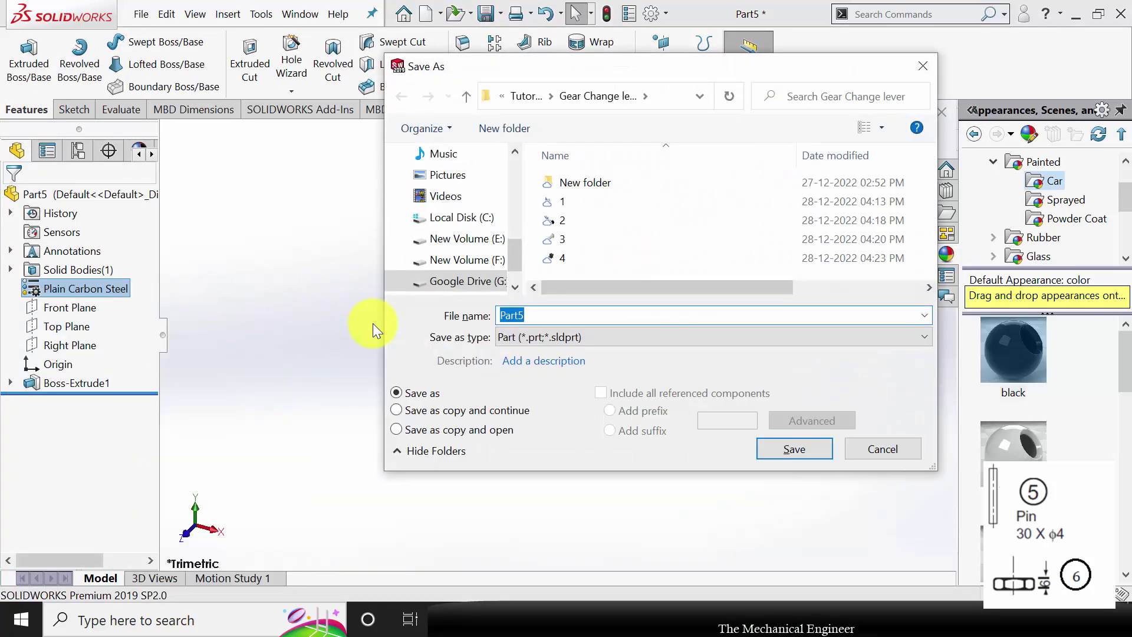
key("Escape")
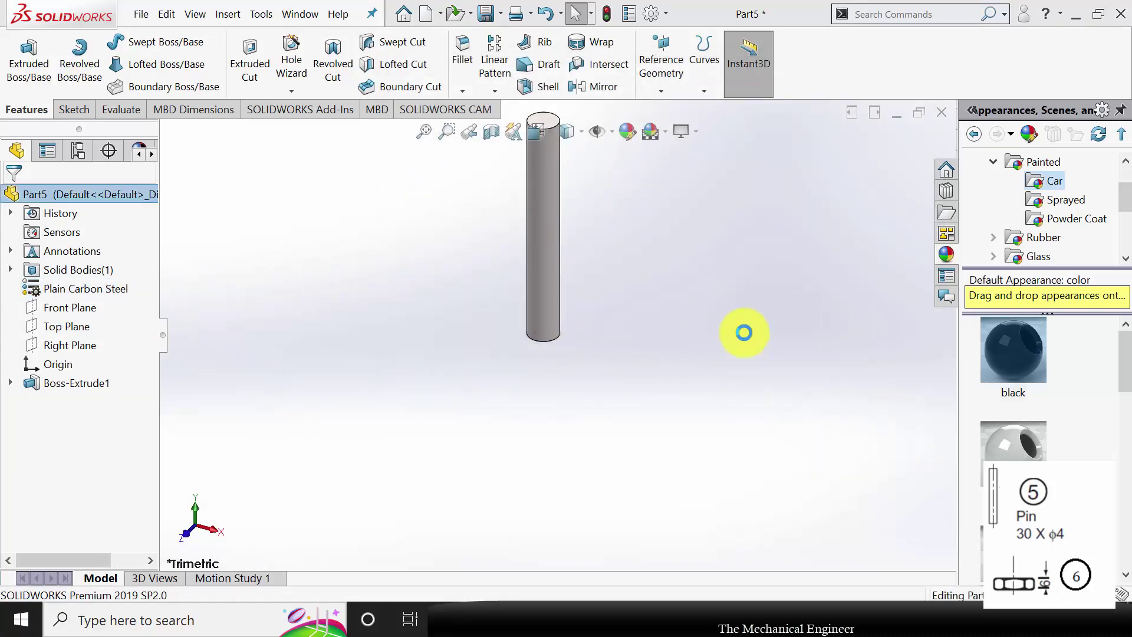
key("z")
key("z")
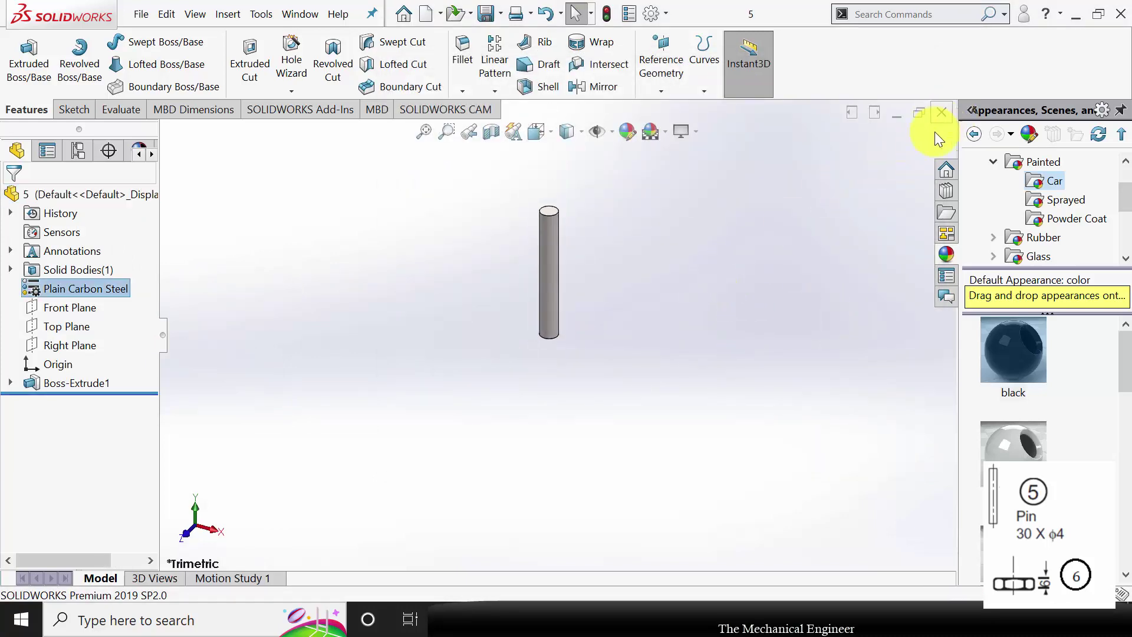
left_click(942, 112)
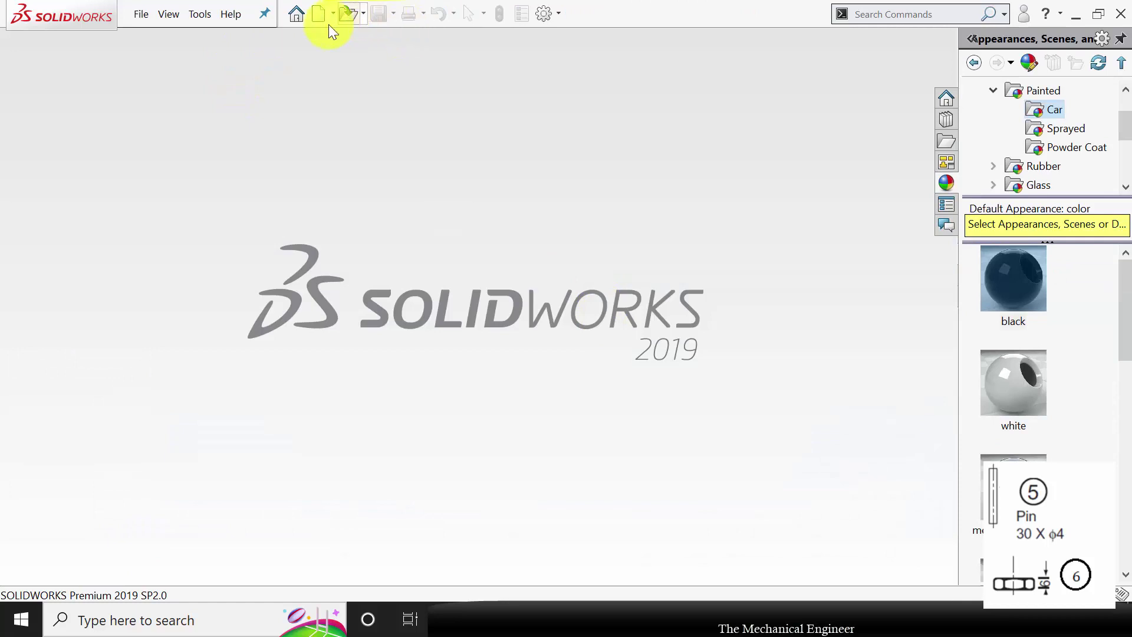
Create a new part and sketch a six-sided polygon on the Front Plane, centred on the origin, with an inscribed circle about 167.5 mm in diameter
key("ctrl+n")
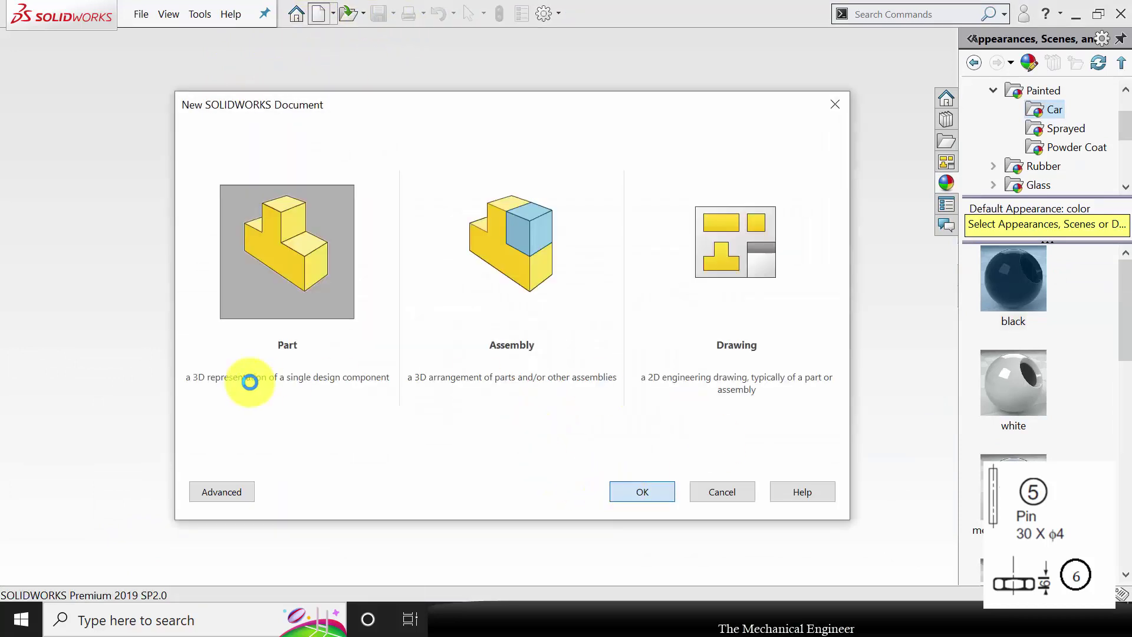
double_click(217, 336)
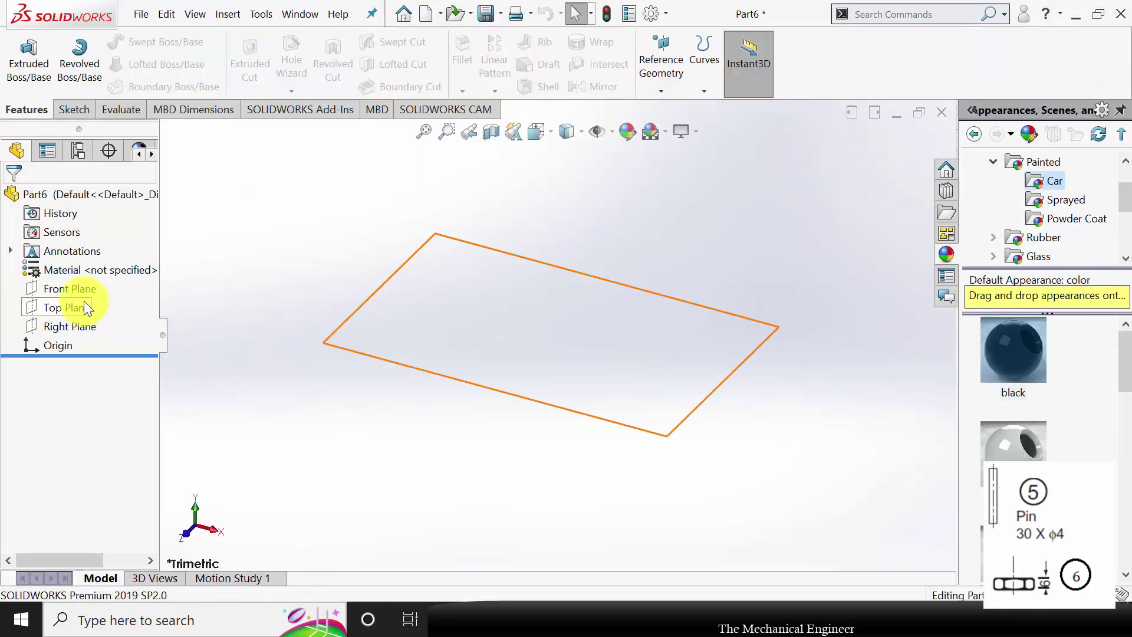
left_click(83, 288)
left_click(110, 263)
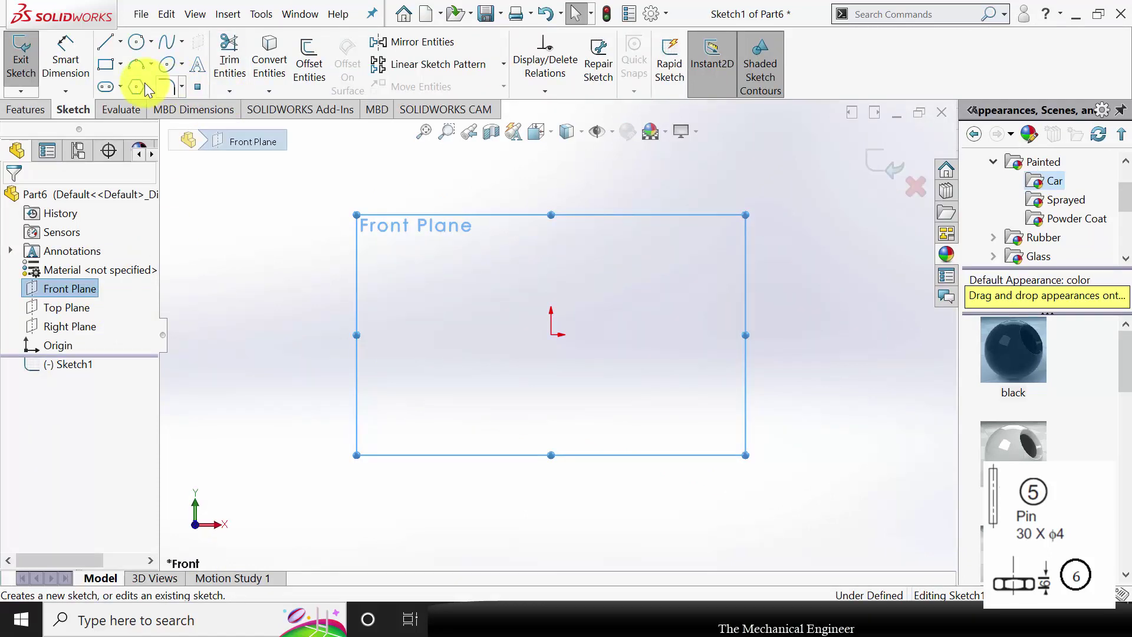
left_click(552, 335)
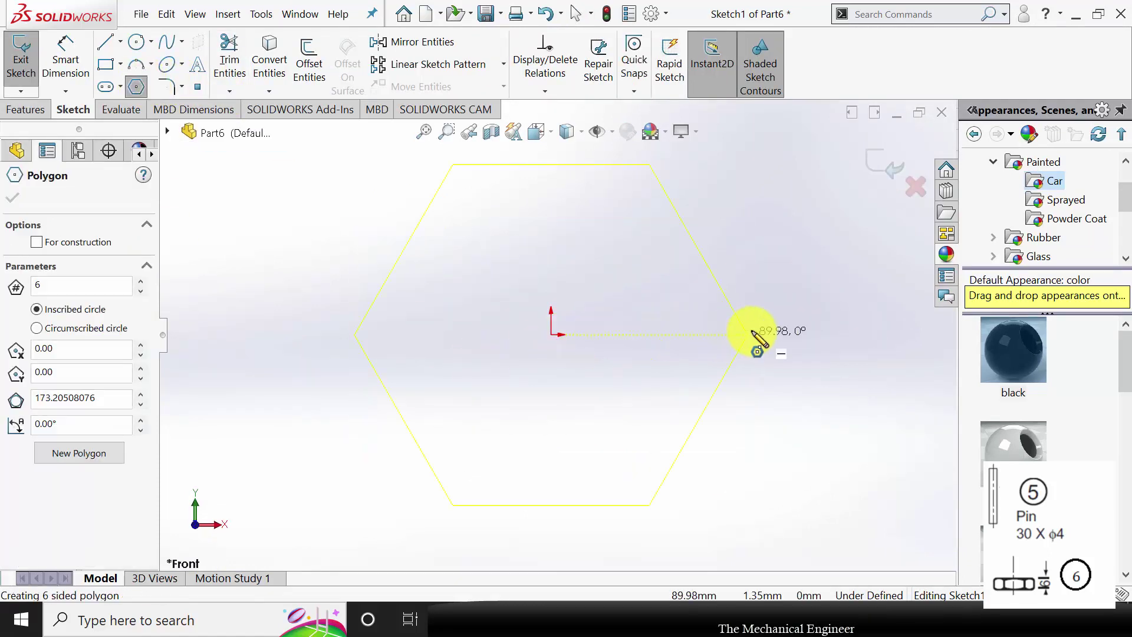
left_click(762, 335)
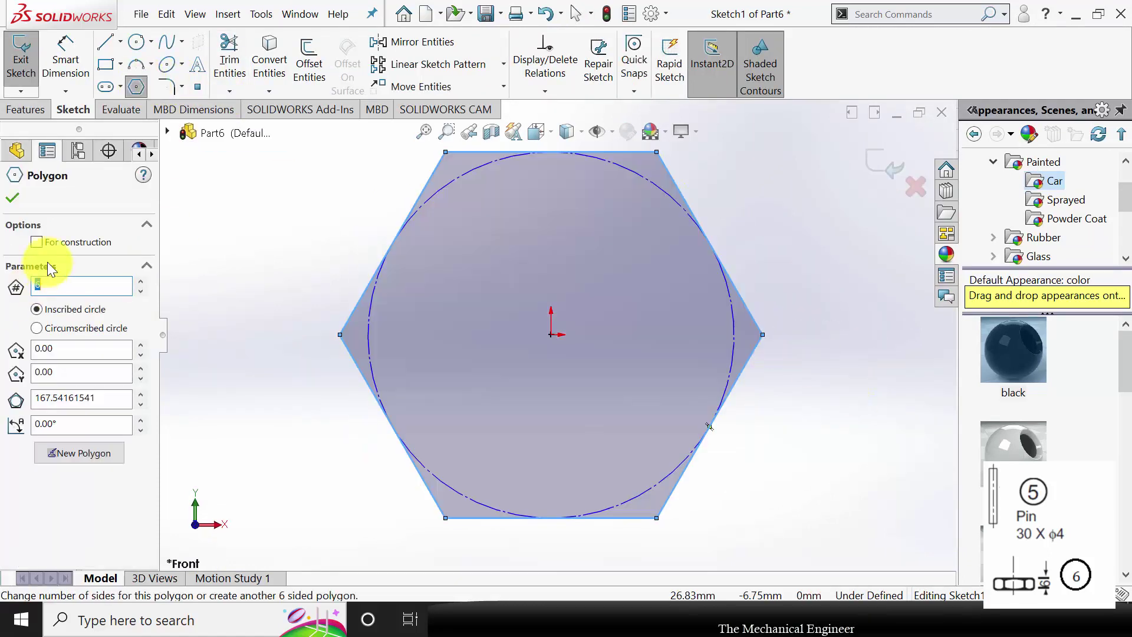
left_click(17, 200)
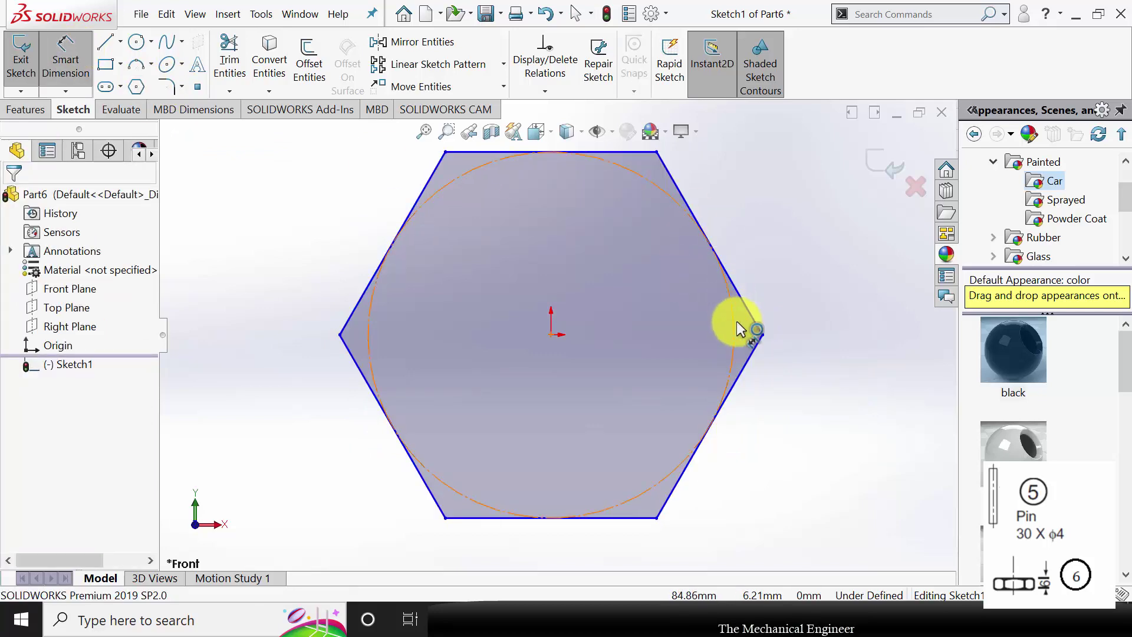
Dimension the hexagon's inscribed circle at 22 mm in diameter
left_click(848, 294)
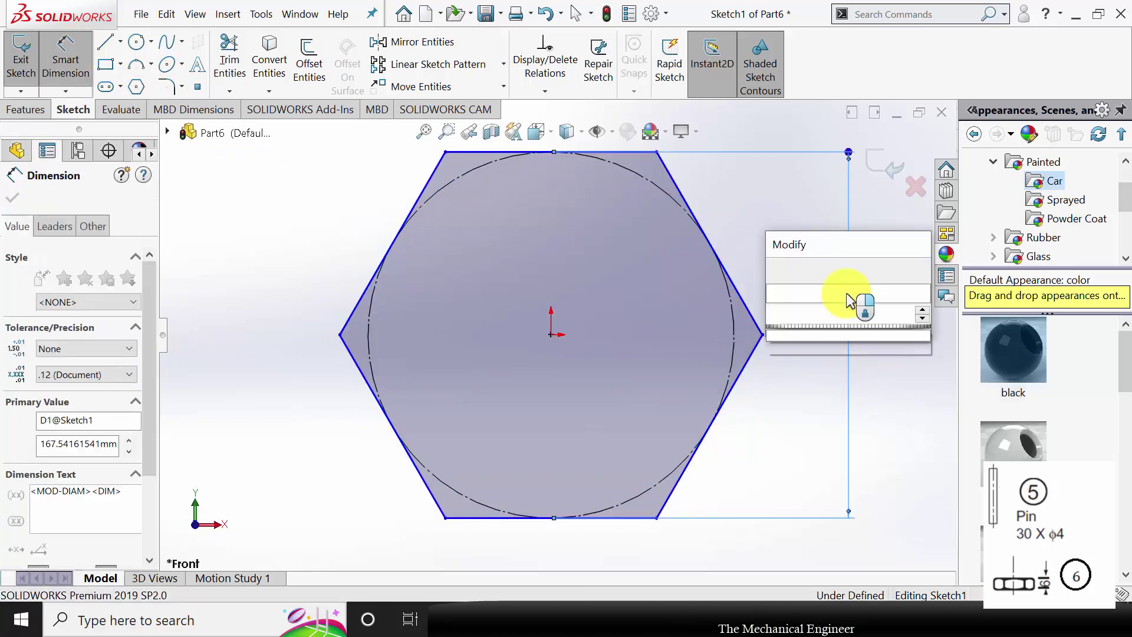
type("22.00mm")
left_click(848, 299)
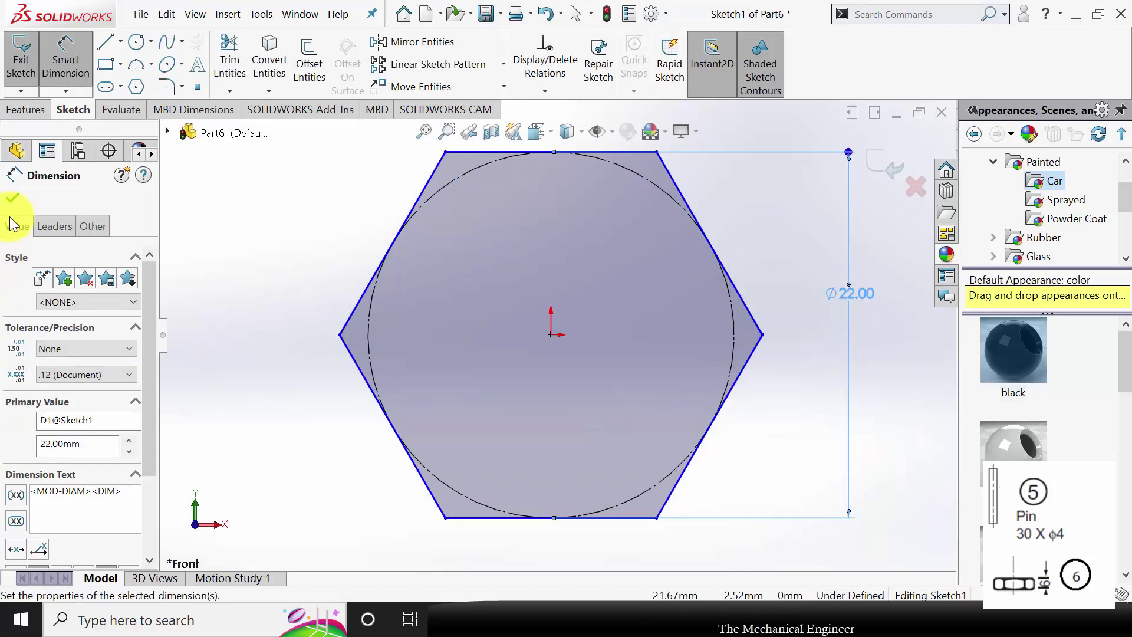
Sketch a circle centred on the origin inside the hexagon, about 12.2 mm in diameter
left_click(13, 200)
left_click(136, 42)
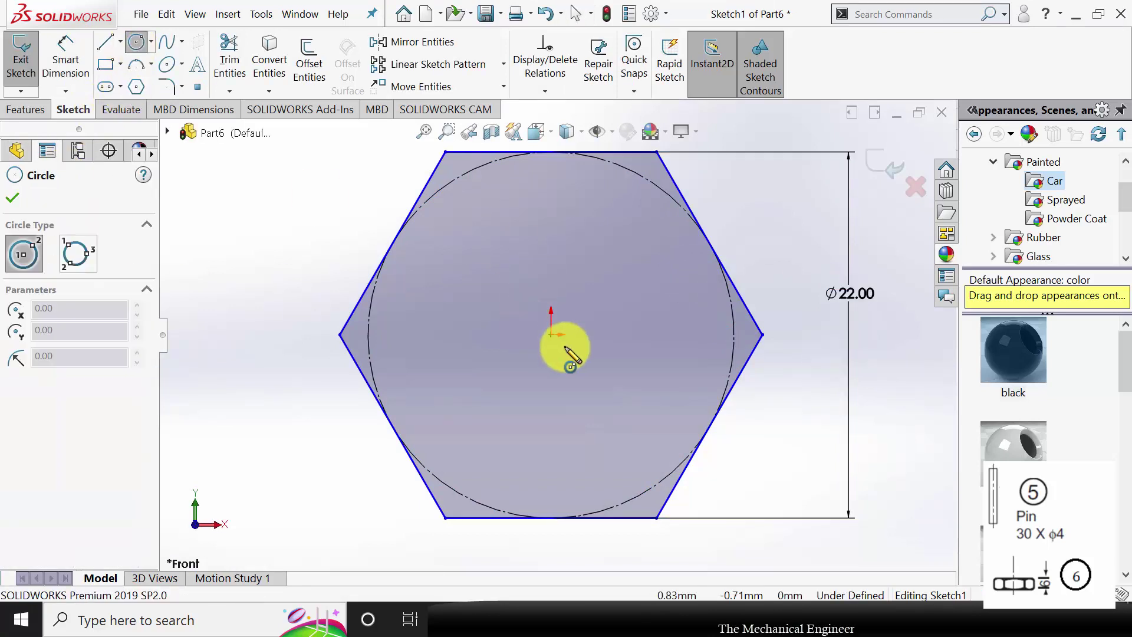
left_click_drag(551, 335, 624, 264)
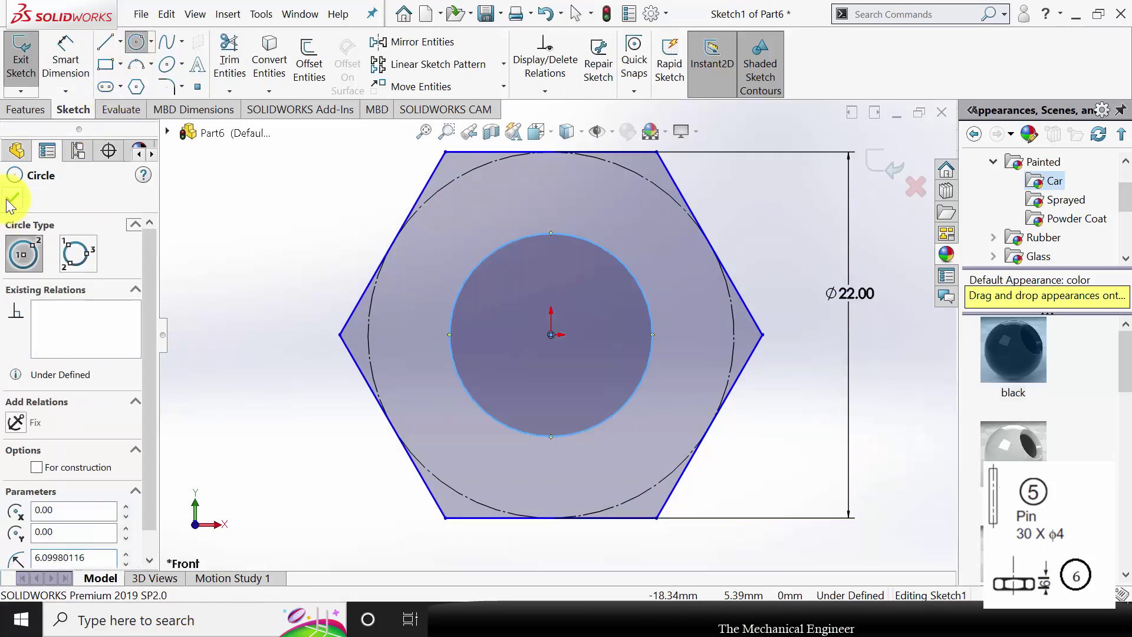
left_click(12, 199)
Dimension the inner circle's diameter at 10 mm
left_click(65, 59)
left_click(572, 331)
left_click(641, 288)
left_click(805, 336)
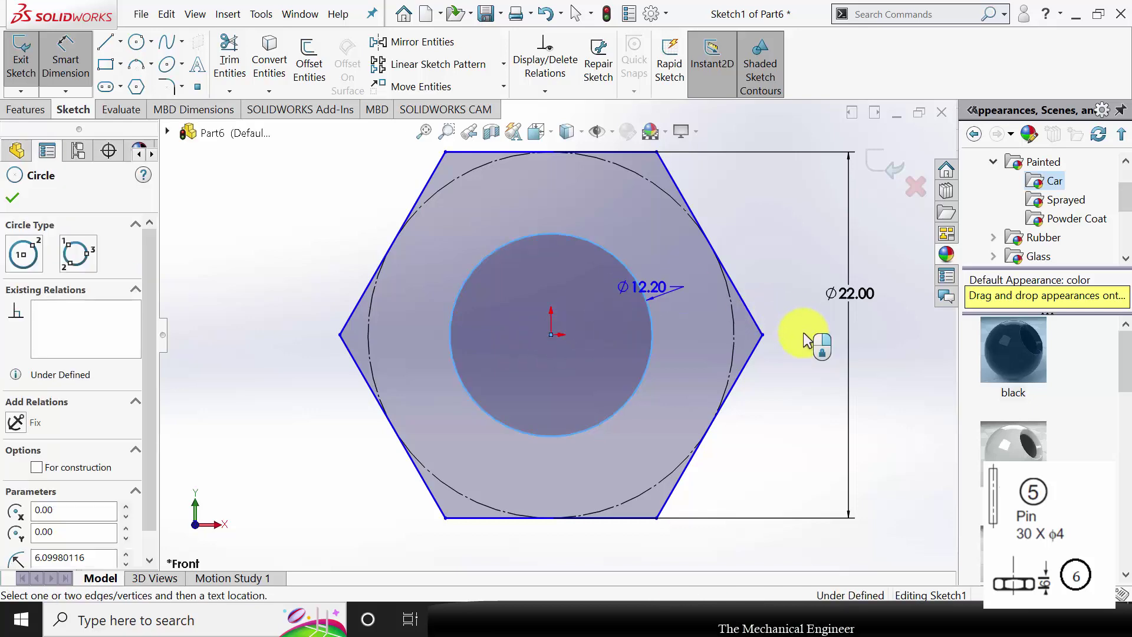
type("10")
key("Return")
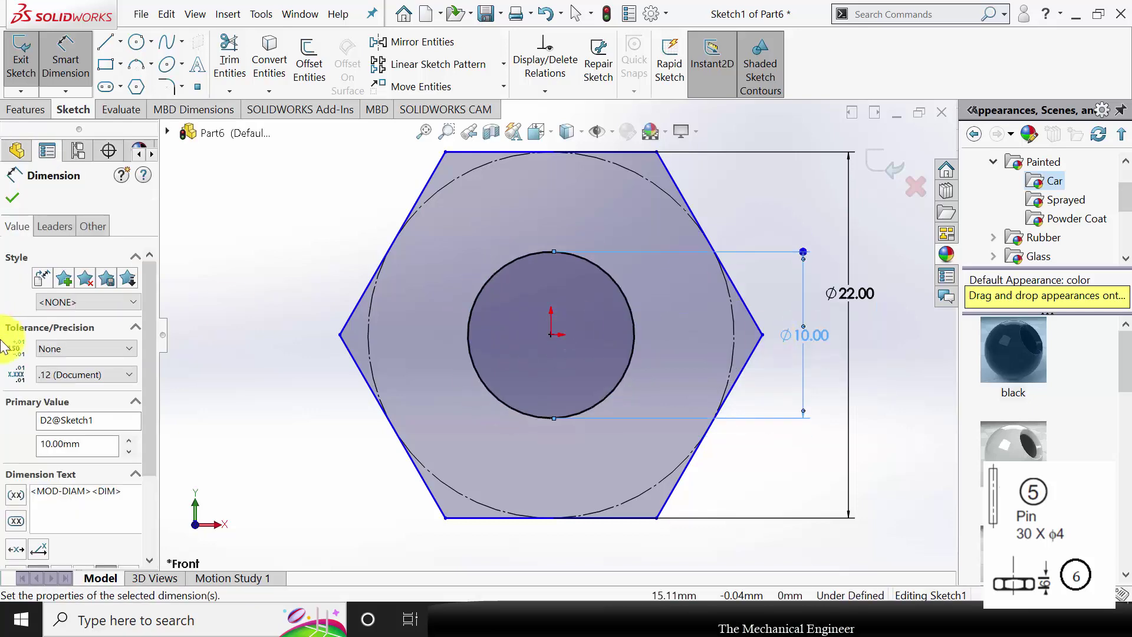
left_click(12, 199)
Extrude the hexagonal nut profile with its round hole as a blind boss 6 mm deep
left_click(25, 110)
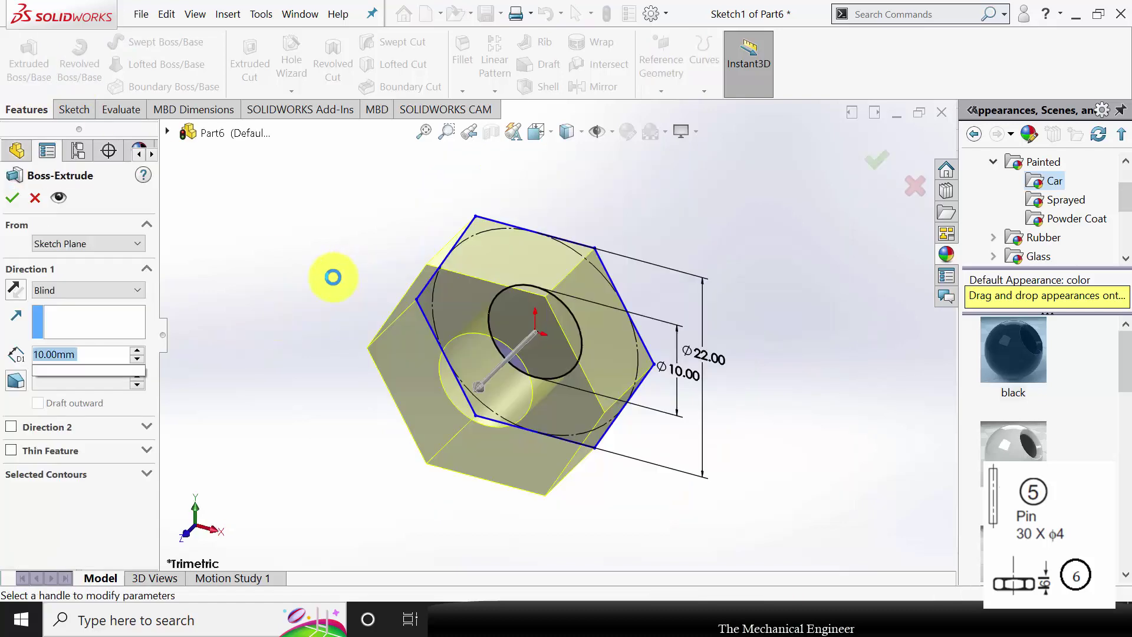
left_click(13, 199)
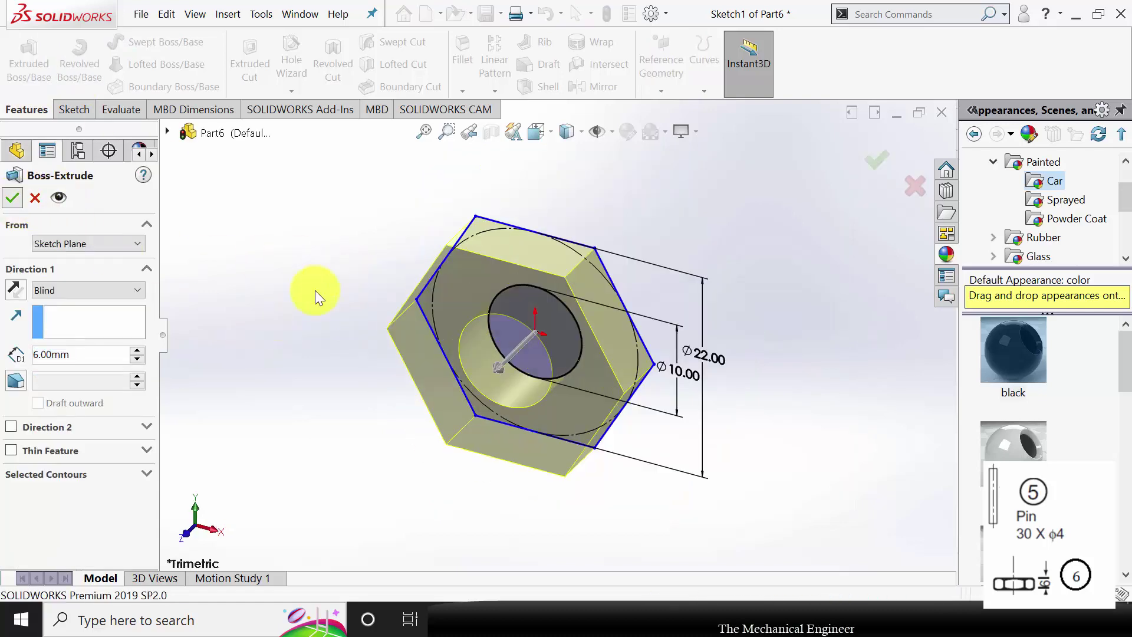
Start a Thread on the nut's hole edge, beginning at the front hexagonal face and running up to the opposite face
left_click(290, 92)
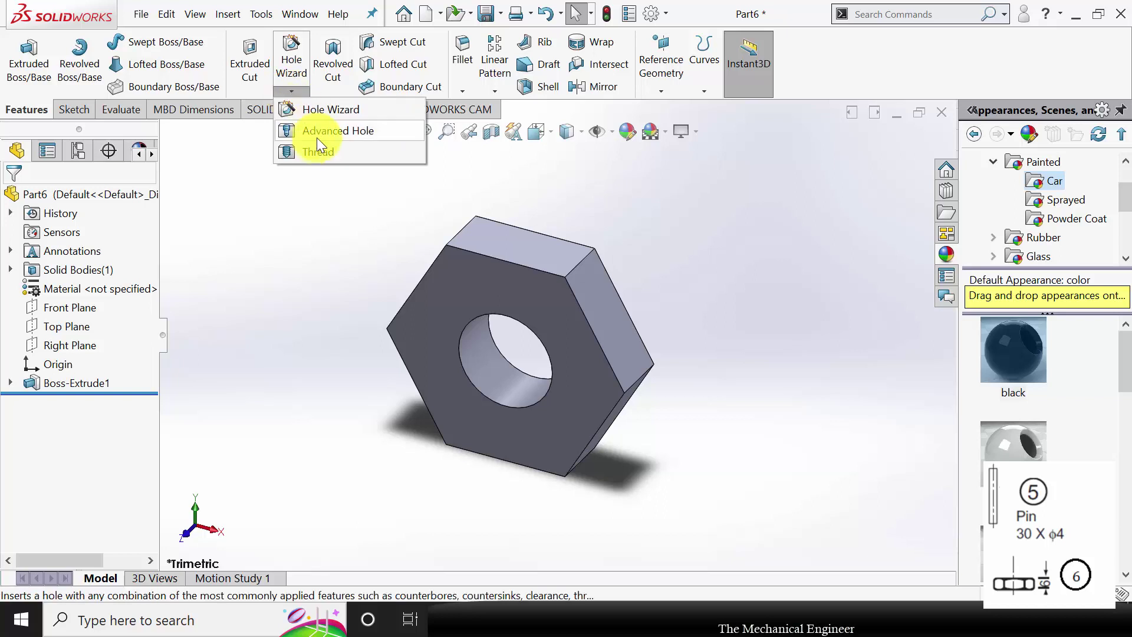
left_click(320, 152)
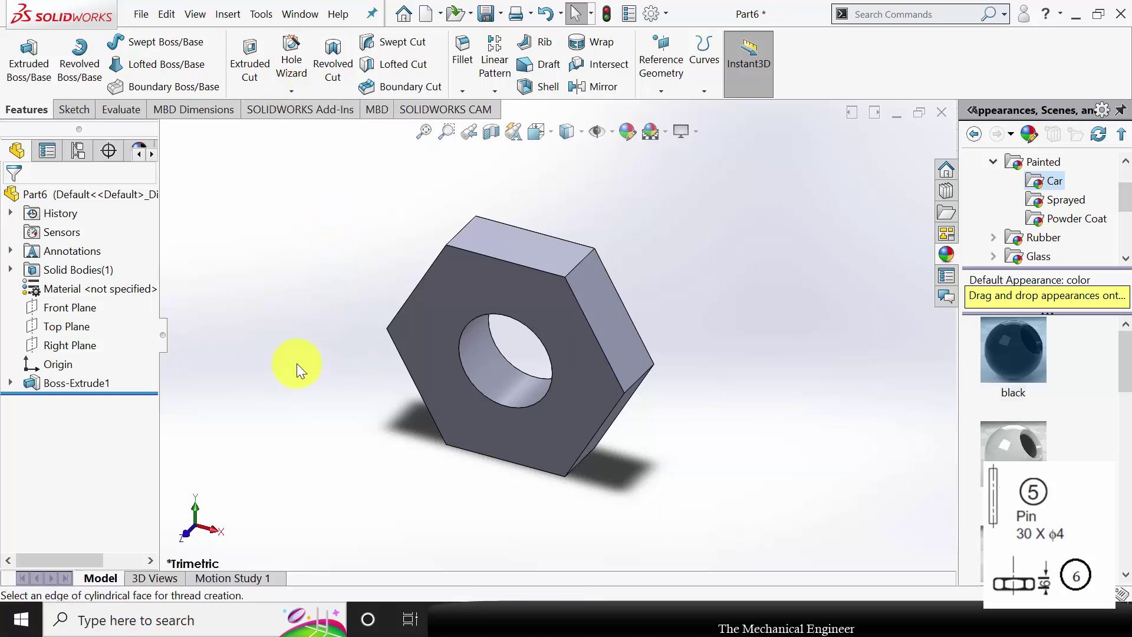
left_click(497, 404)
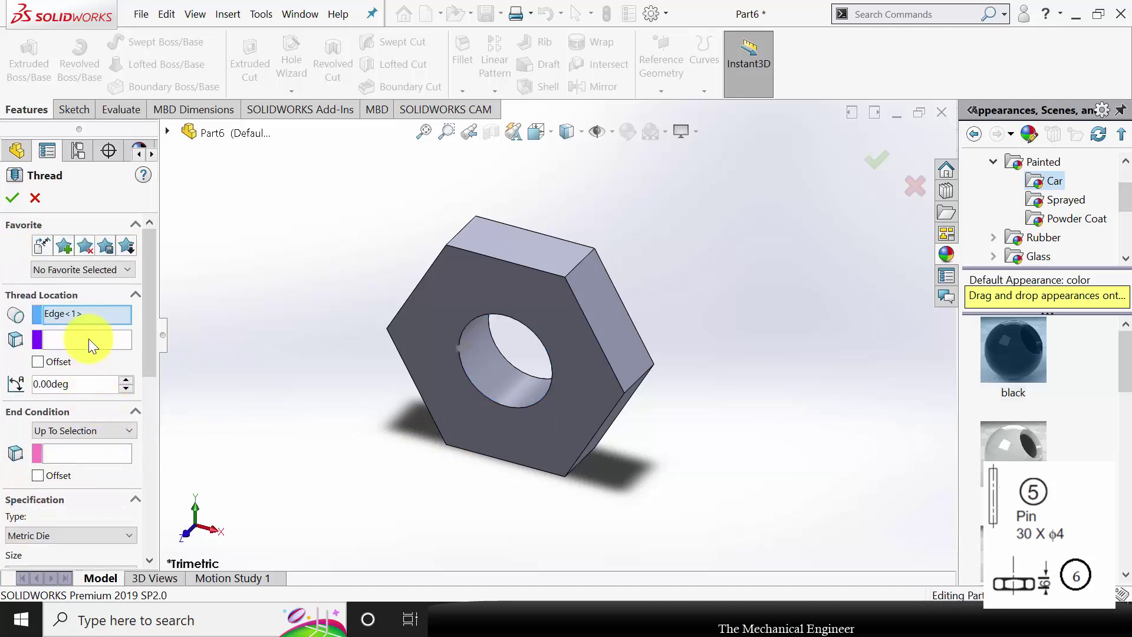
left_click(88, 338)
left_click(486, 423)
middle_click_drag(685, 462, 513, 469)
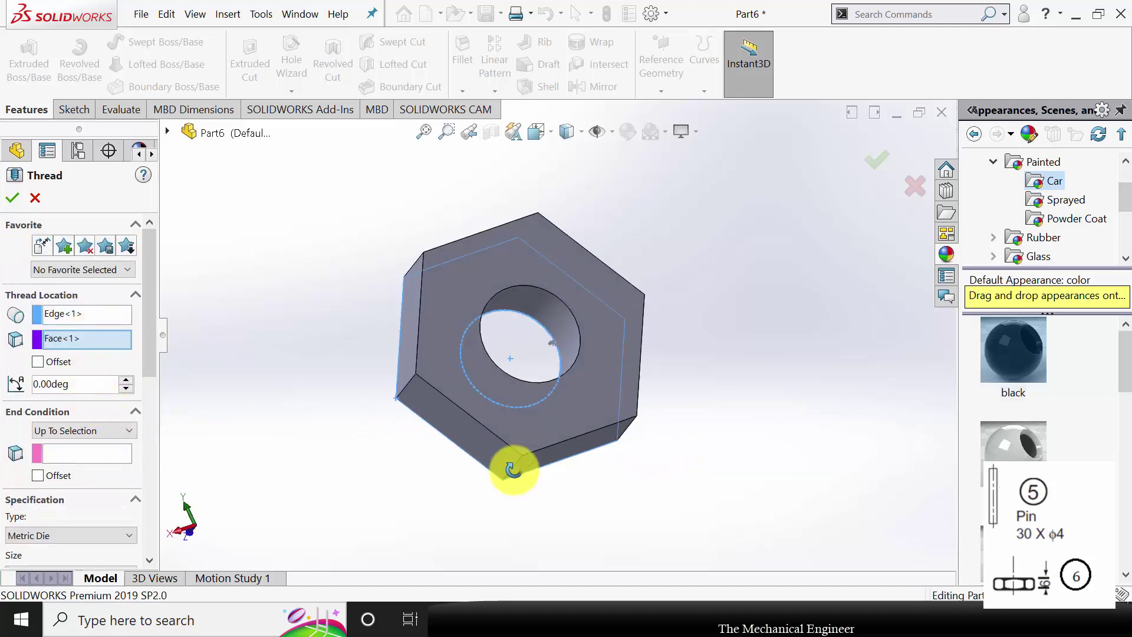
left_click(540, 412)
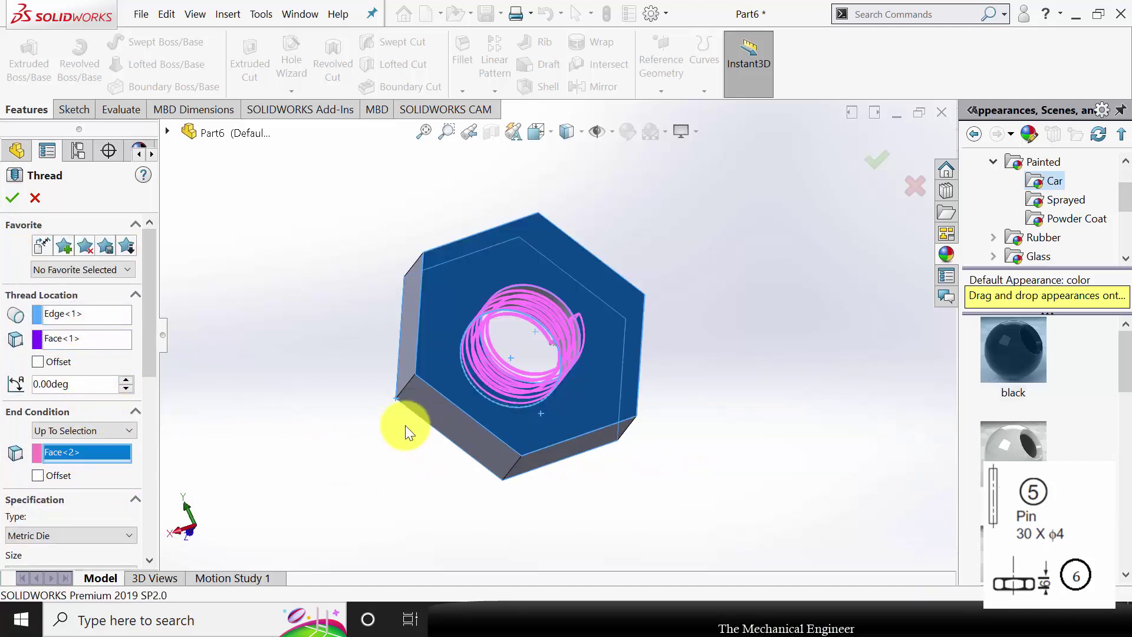
Use the Extrude thread method for the M10x1.5 thread, trim it with the start and end faces, and create it
middle_click_drag(405, 447, 330, 407)
left_click_drag(151, 281, 151, 423)
left_click(63, 341)
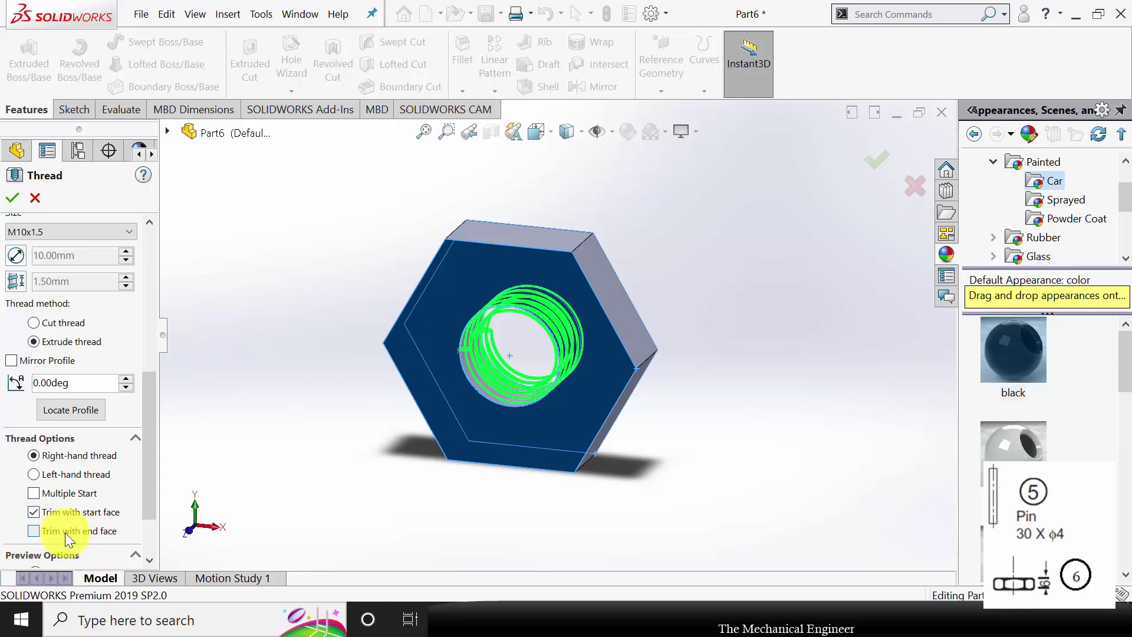
left_click(33, 531)
left_click(14, 199)
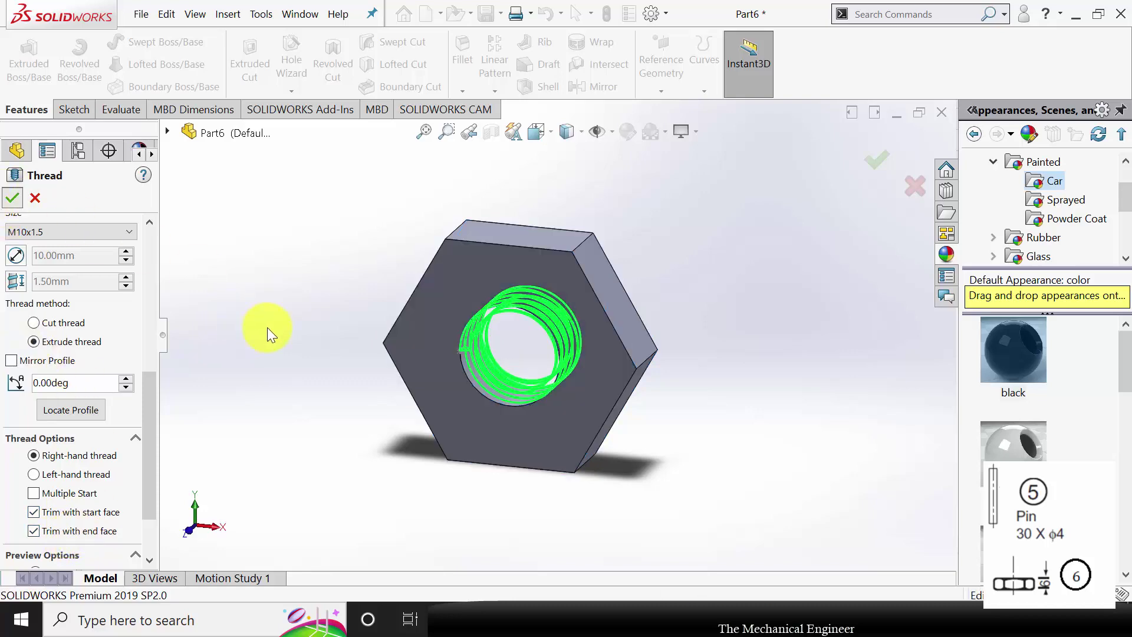
Assign Plain Carbon Steel as the nut's material
middle_click_drag(384, 430, 437, 450)
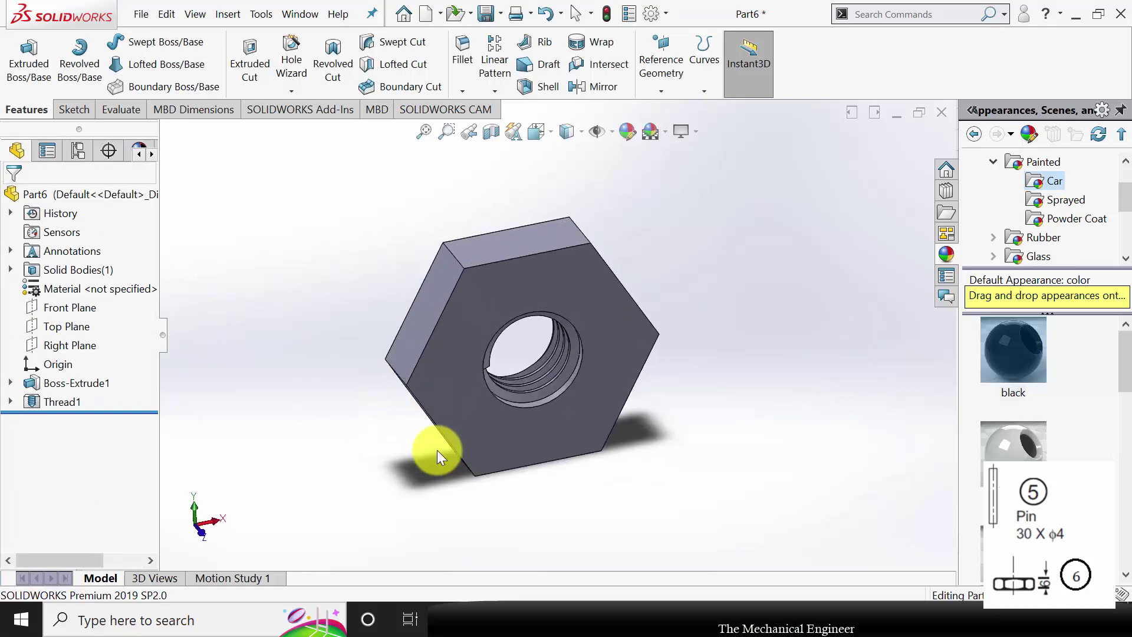
right_click(79, 293)
left_click(149, 291)
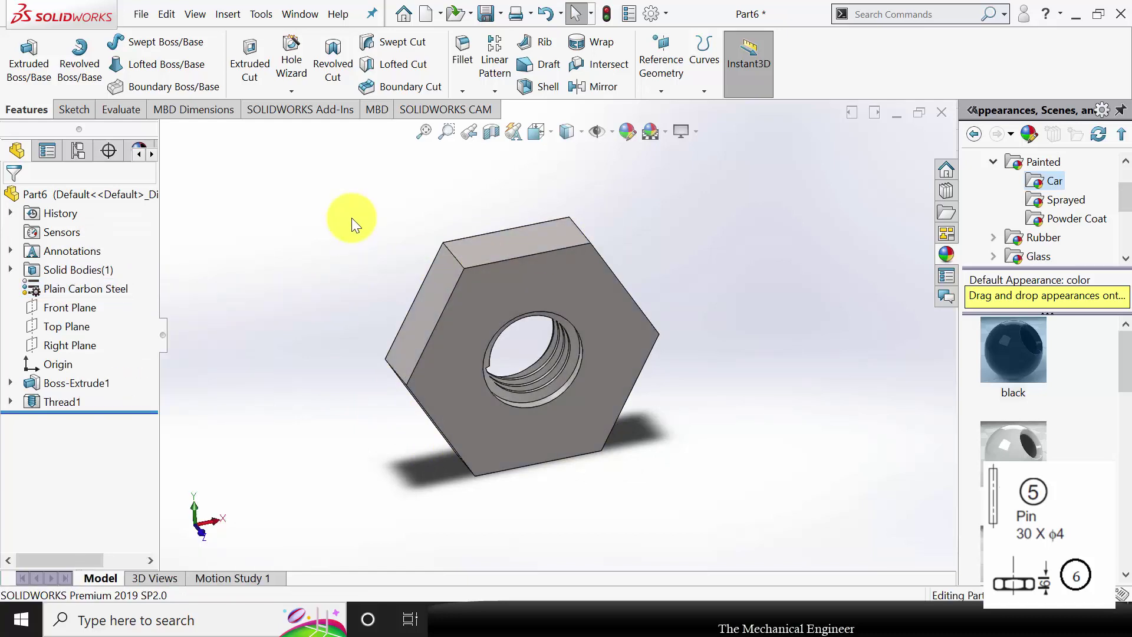
Save the nut in the Gear Change lever folder as 6, rebuilding it on save, and close the part
key("ctrl+s")
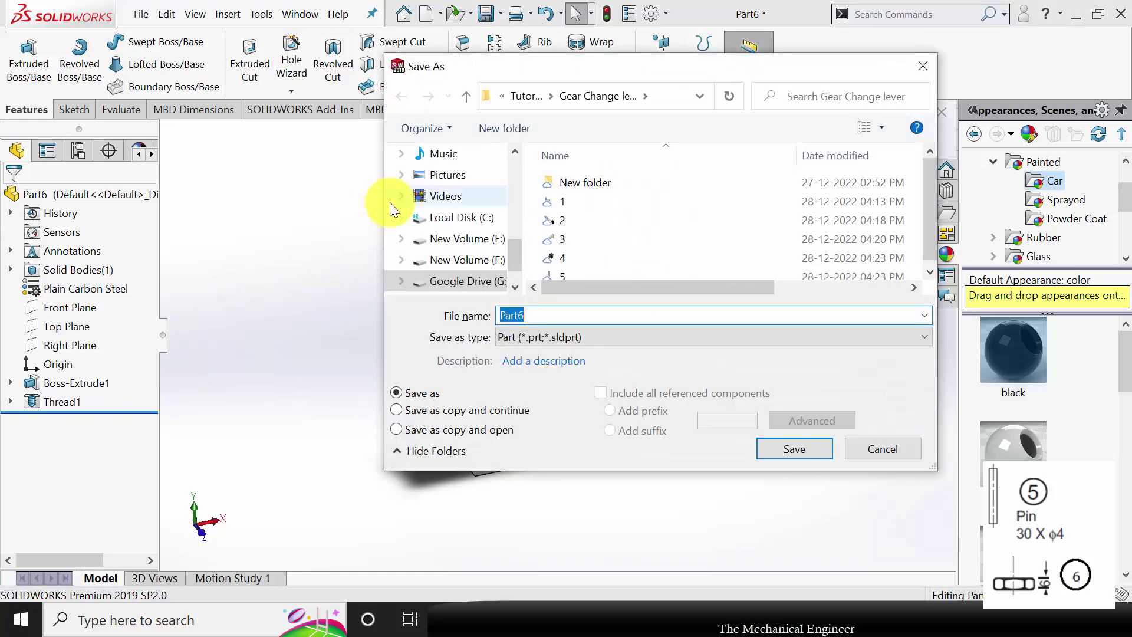
type("6")
key("Return")
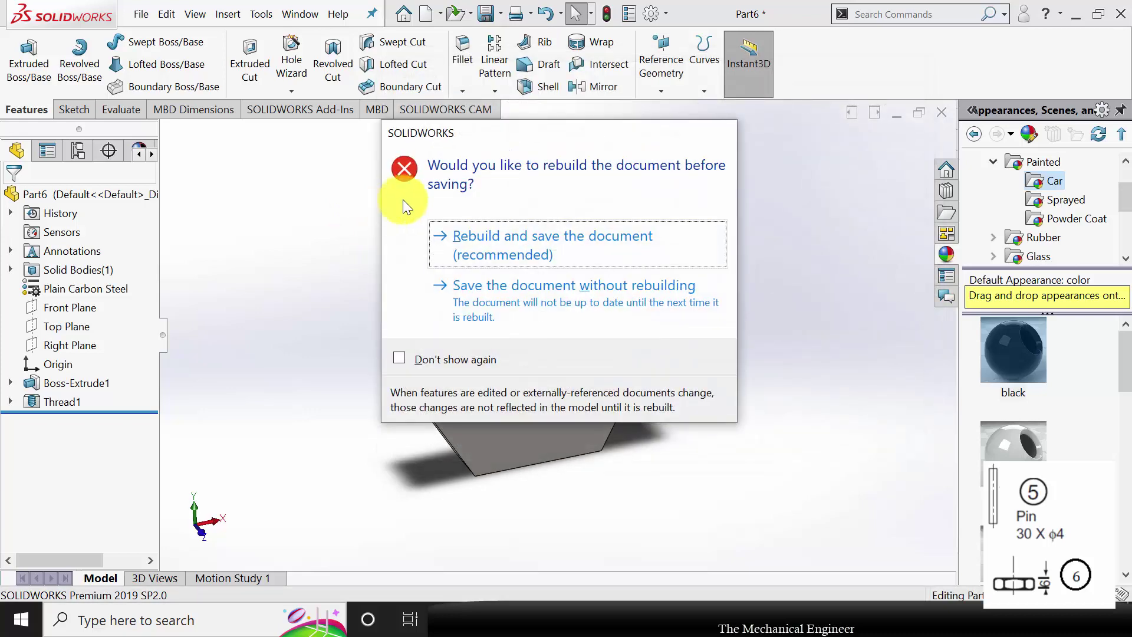
left_click(640, 265)
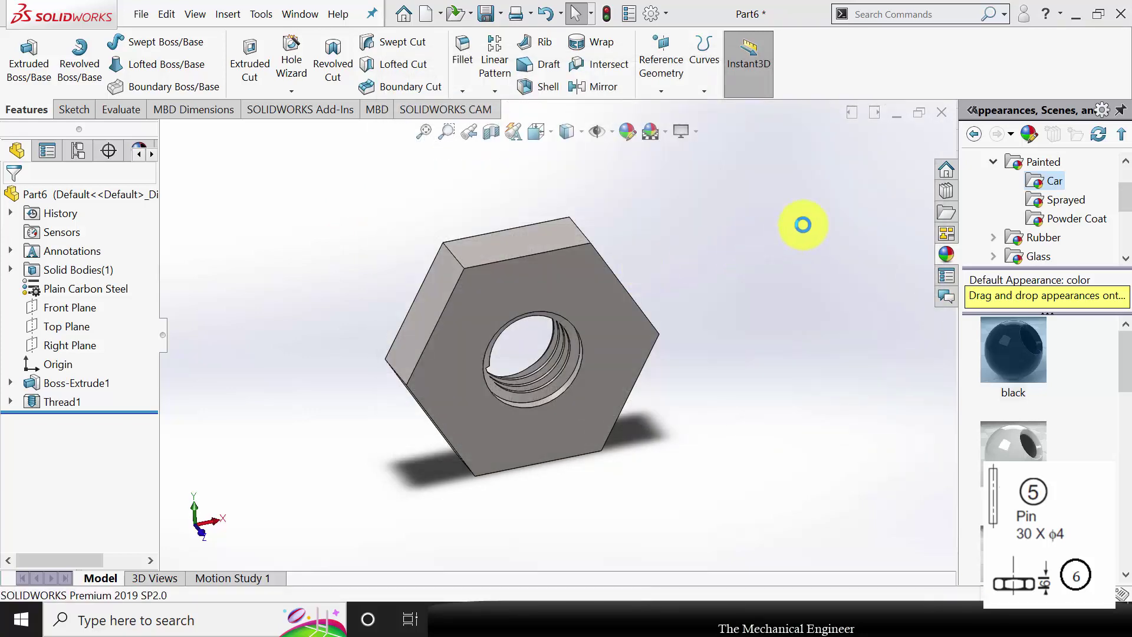
left_click(942, 113)
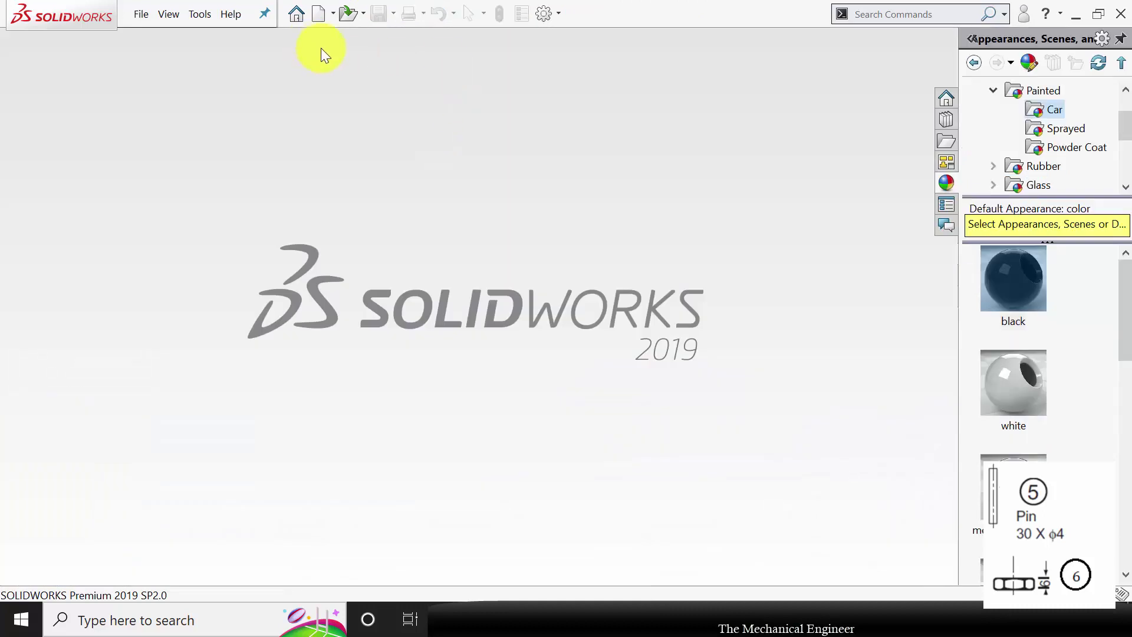
Create a new assembly and insert part 1, the forked plate, fixed at the assembly origin
key("super+Down")
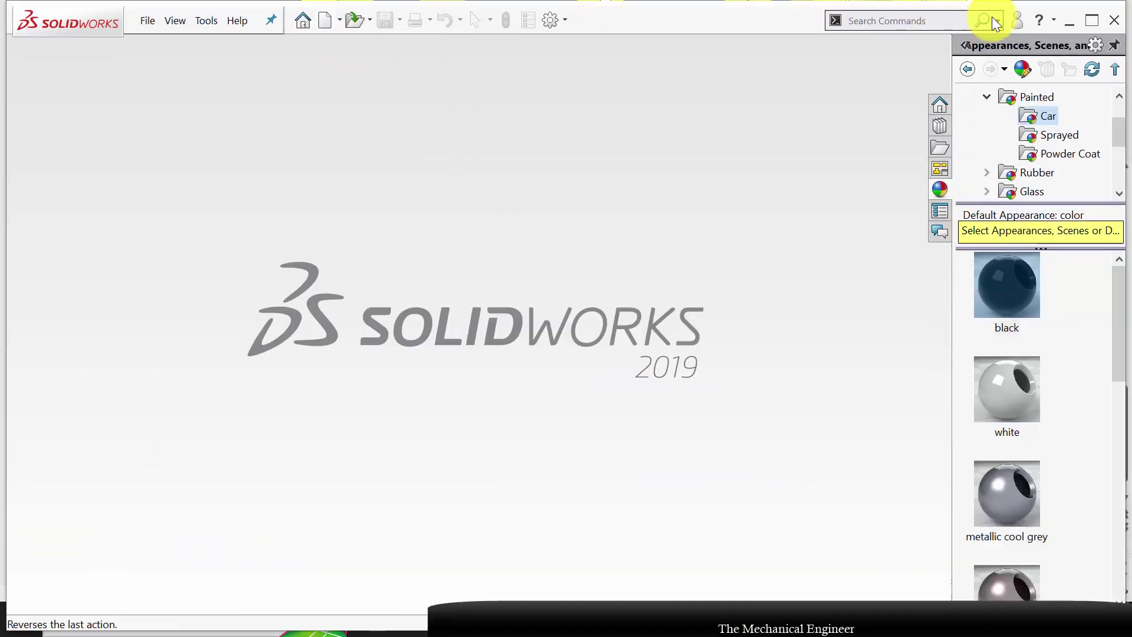
key("super+Up")
left_click(319, 13)
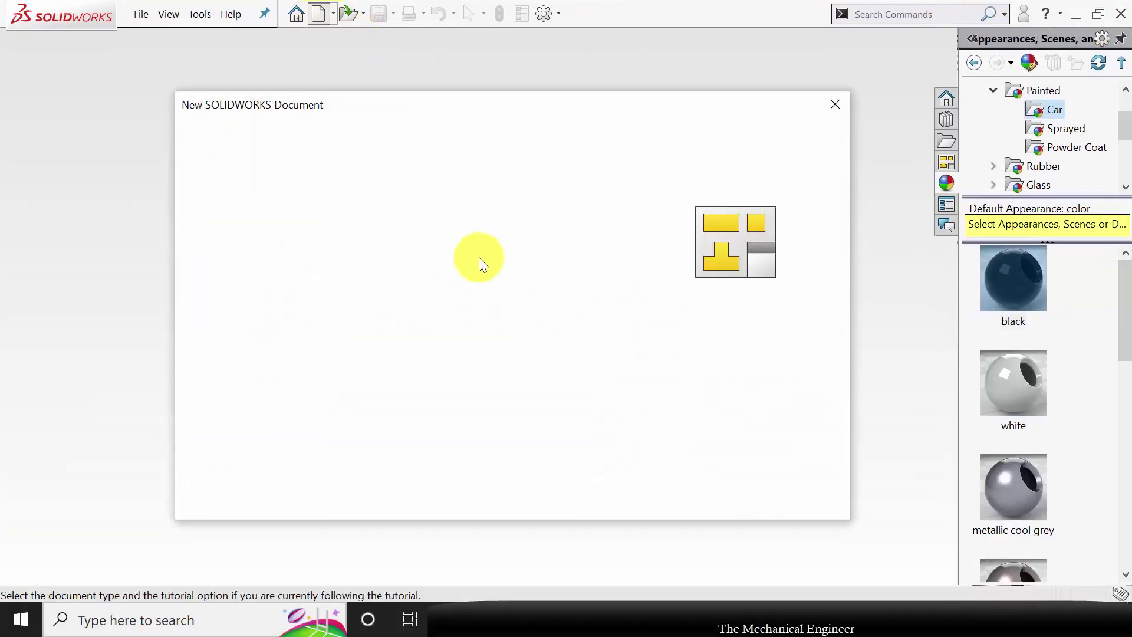
left_click(540, 245)
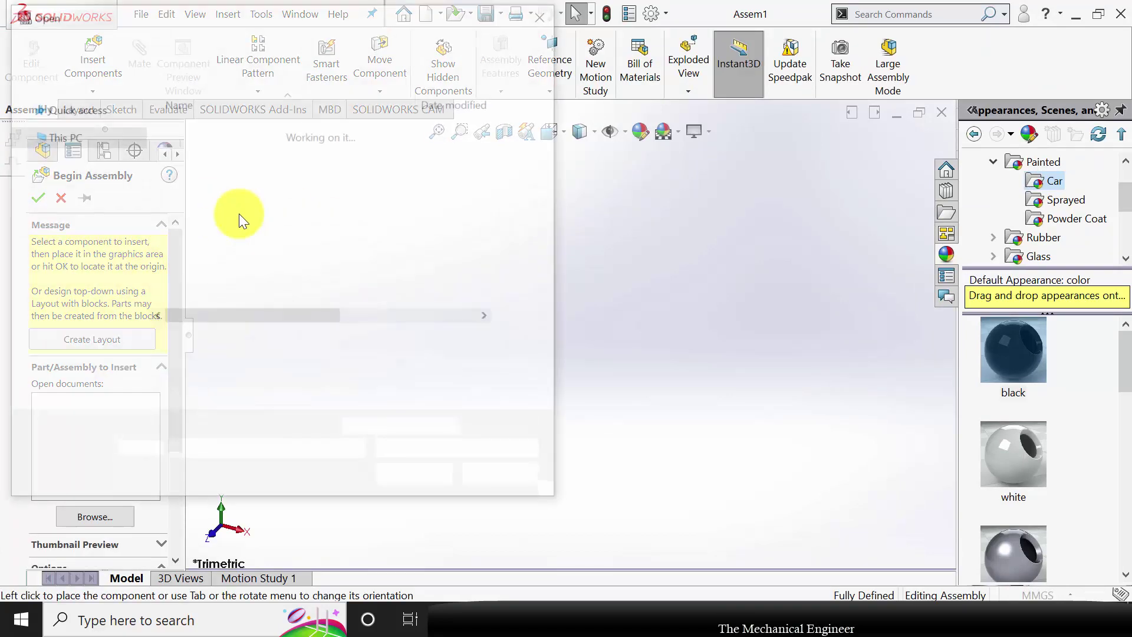
left_click(204, 150)
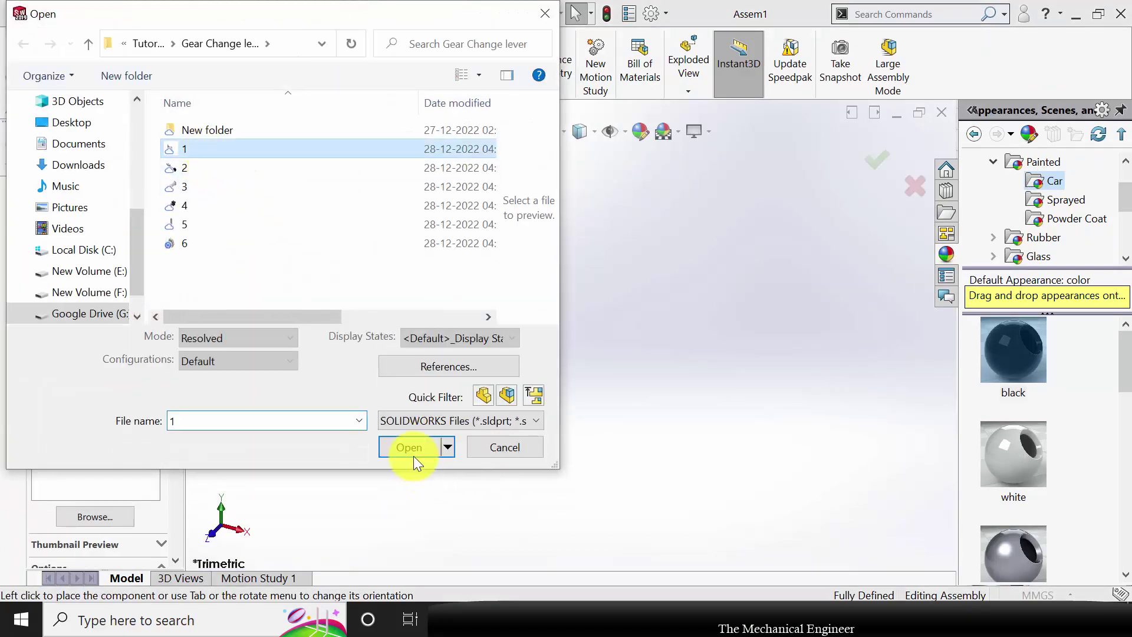
left_click(407, 452)
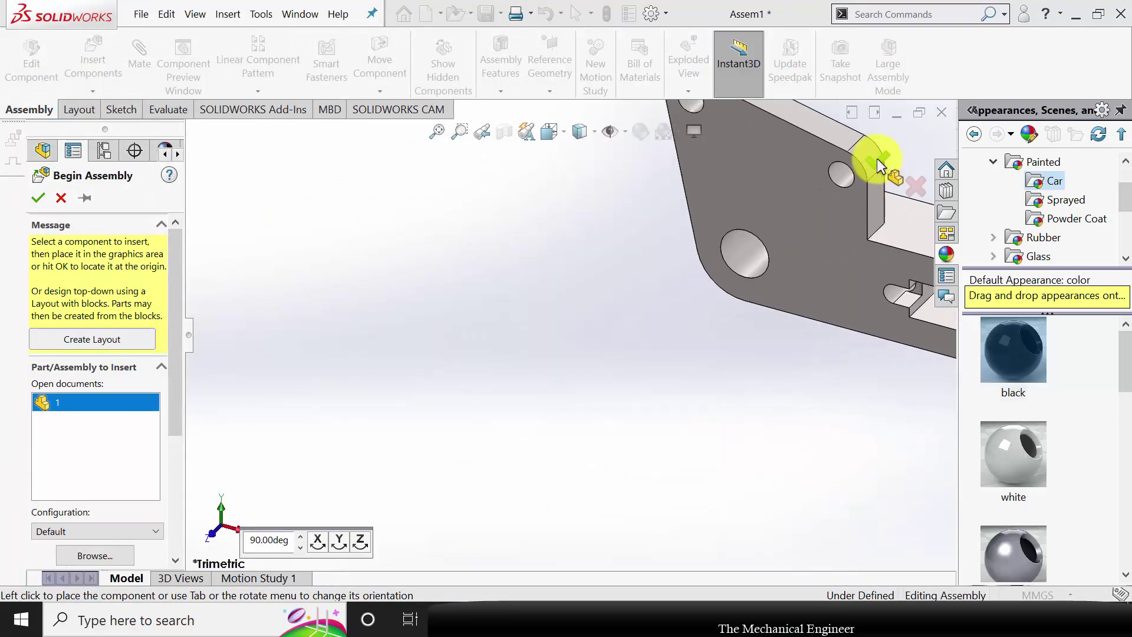
left_click(875, 159)
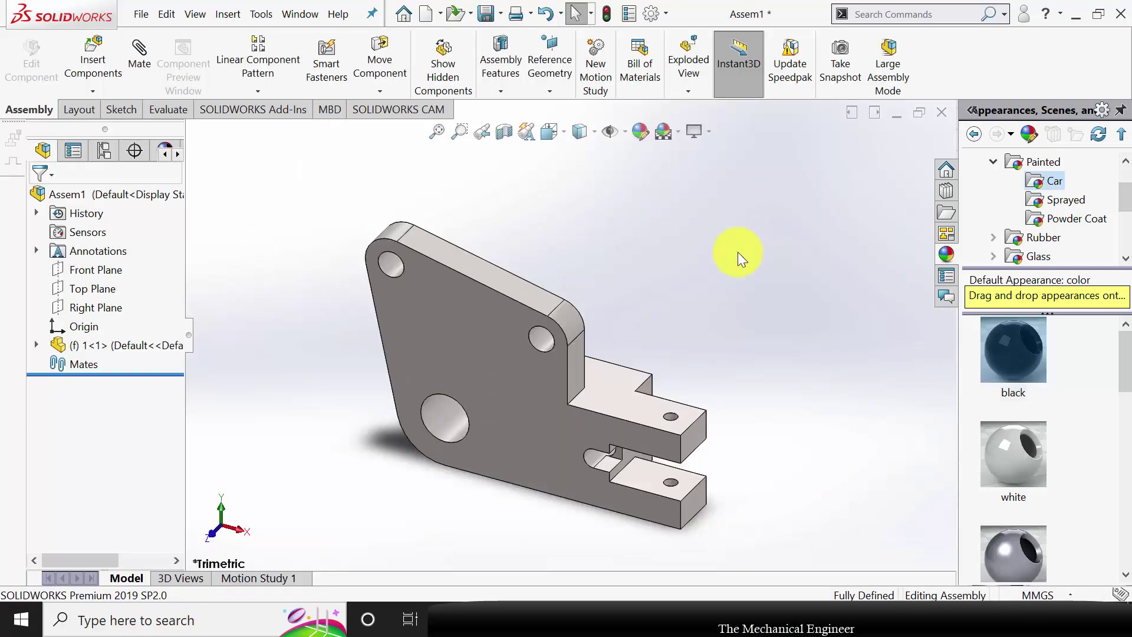
Insert part 2, the lever with the ball knob, and place it beside the plate's fork
left_click(93, 59)
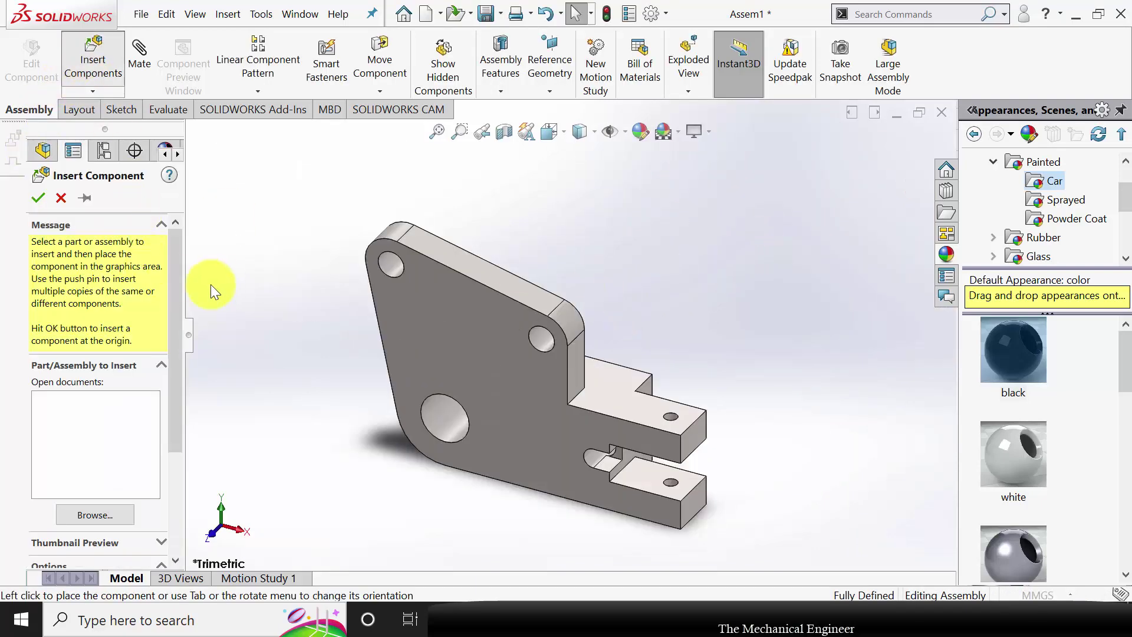
double_click(189, 166)
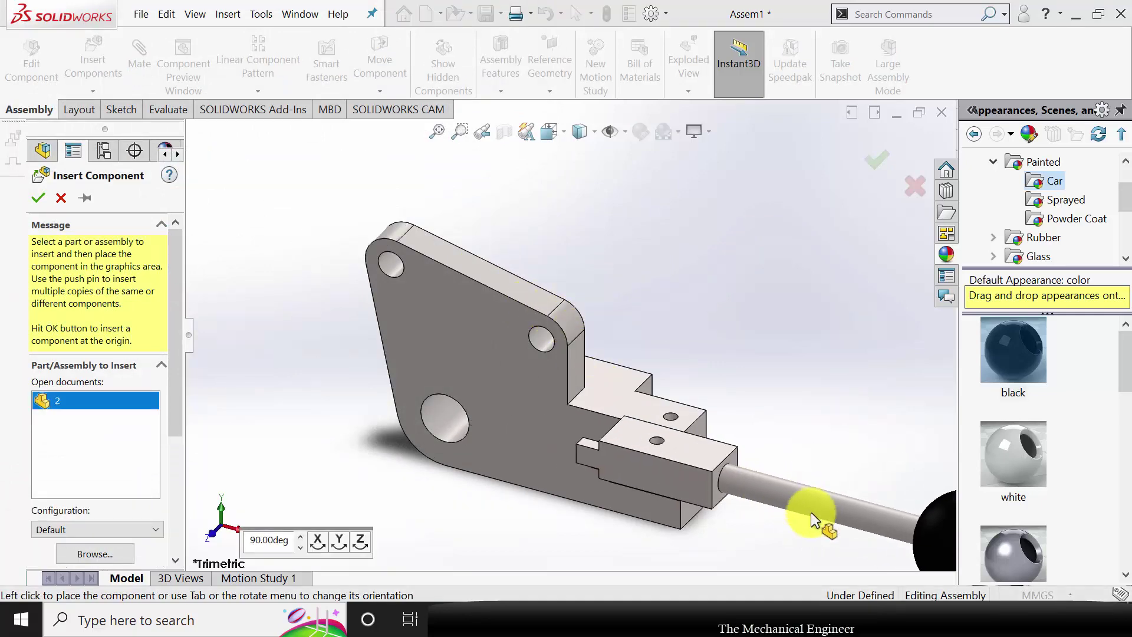
left_click(650, 475)
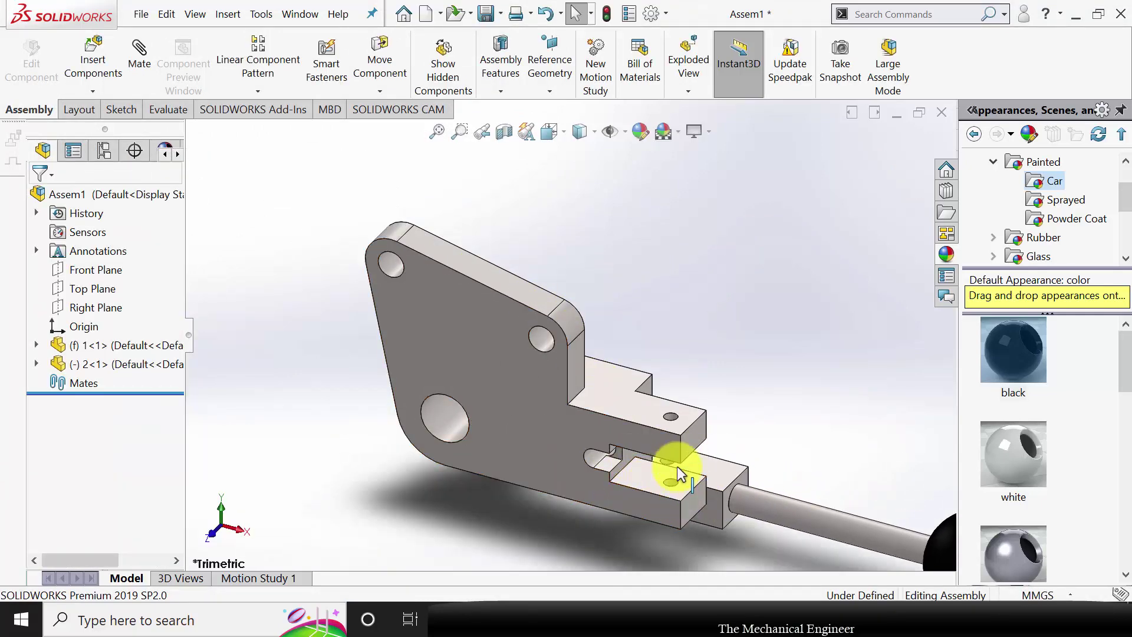
Add a coincident mate between the underside of the plate's upper fork arm and the top face of the lever's block
scroll(670, 469, "down", 3)
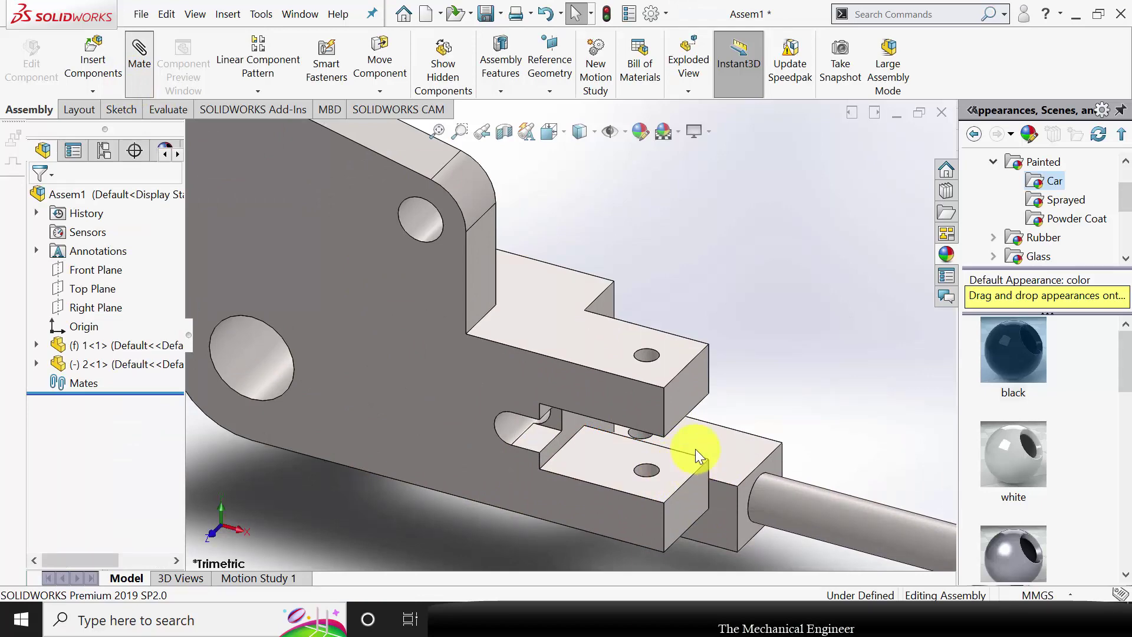
middle_click_drag(692, 392, 726, 336)
left_click(661, 285)
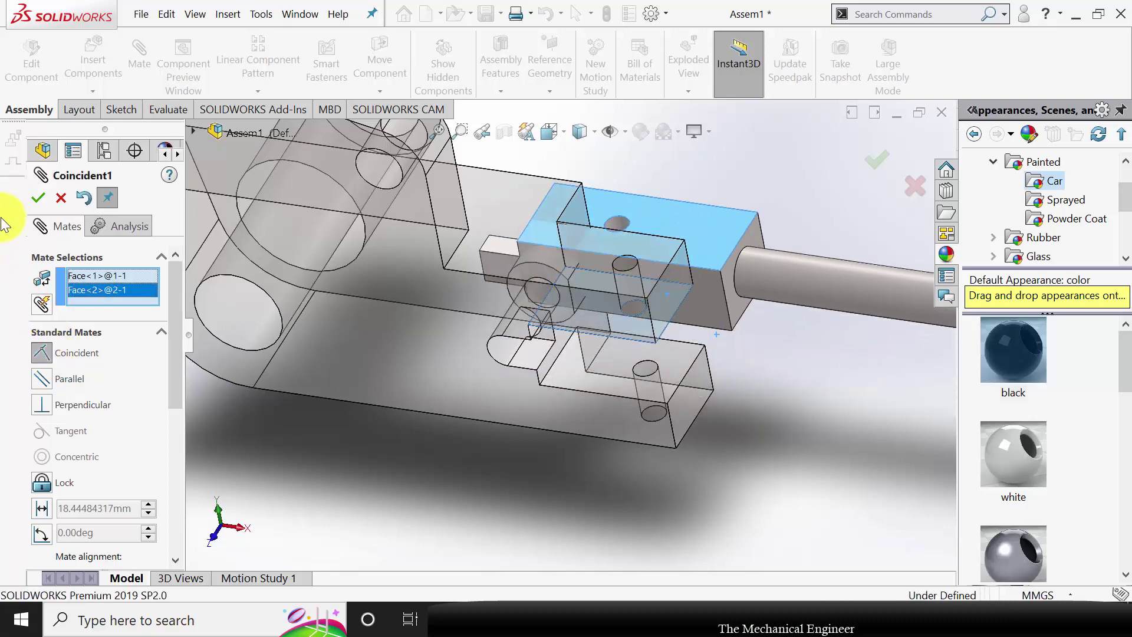
left_click(39, 199)
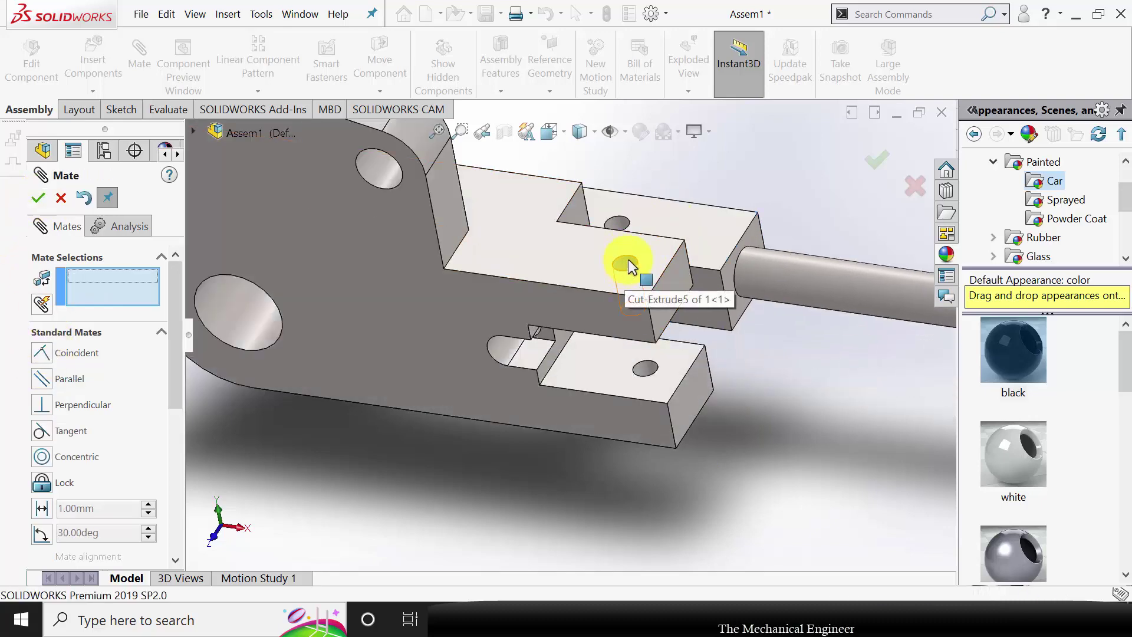
Add a concentric mate between the 4 mm pin holes of the upper fork arm and the lever block, and finish mating
left_click(632, 255)
left_click(632, 235)
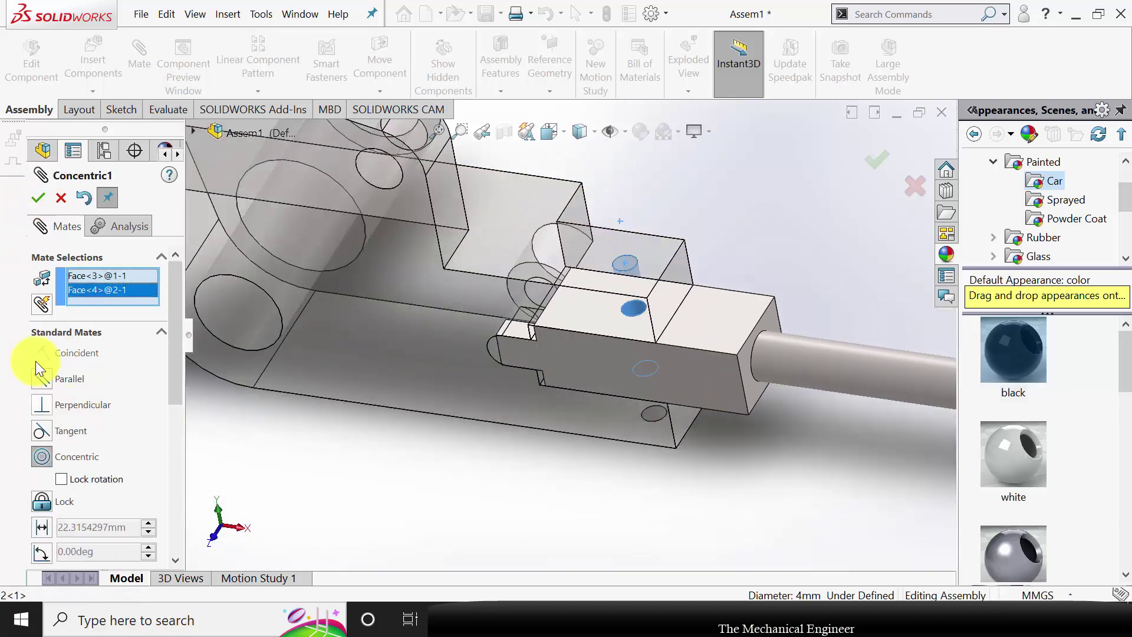
left_click(38, 198)
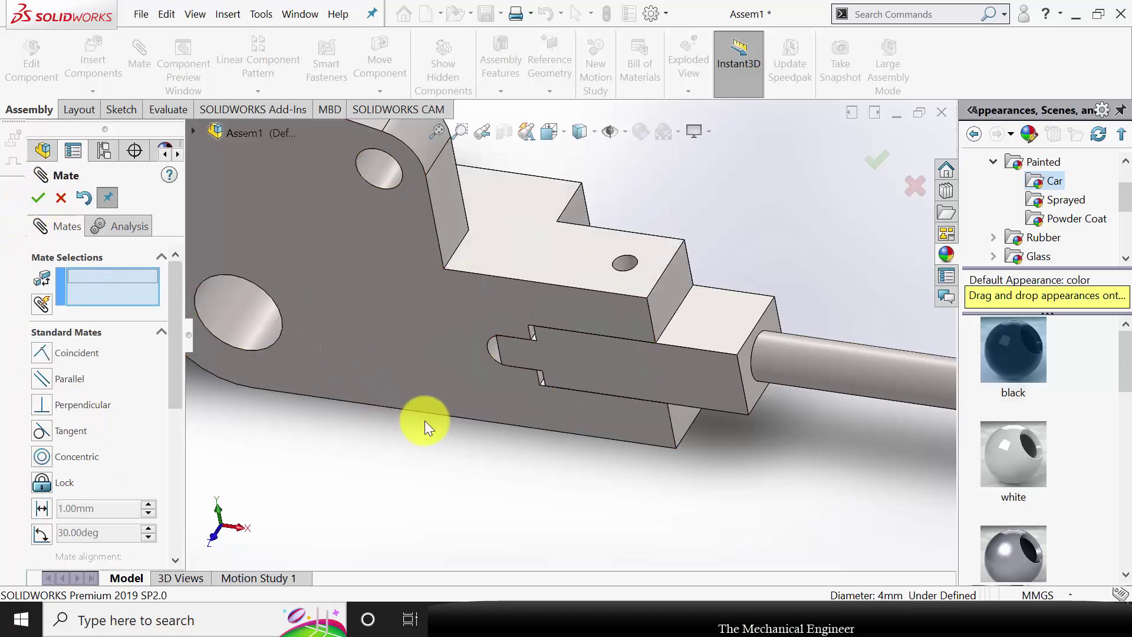
middle_click_drag(422, 422, 3, 212)
left_click(39, 199)
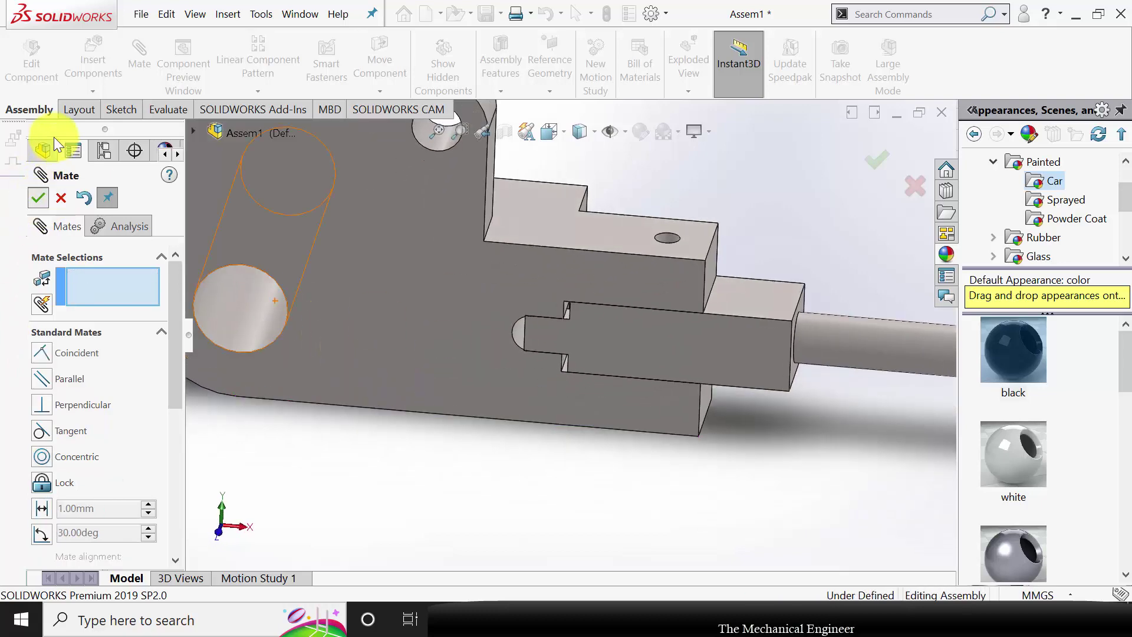
Insert part 3, the threaded pin, and place it just below the forked plate
left_click(94, 59)
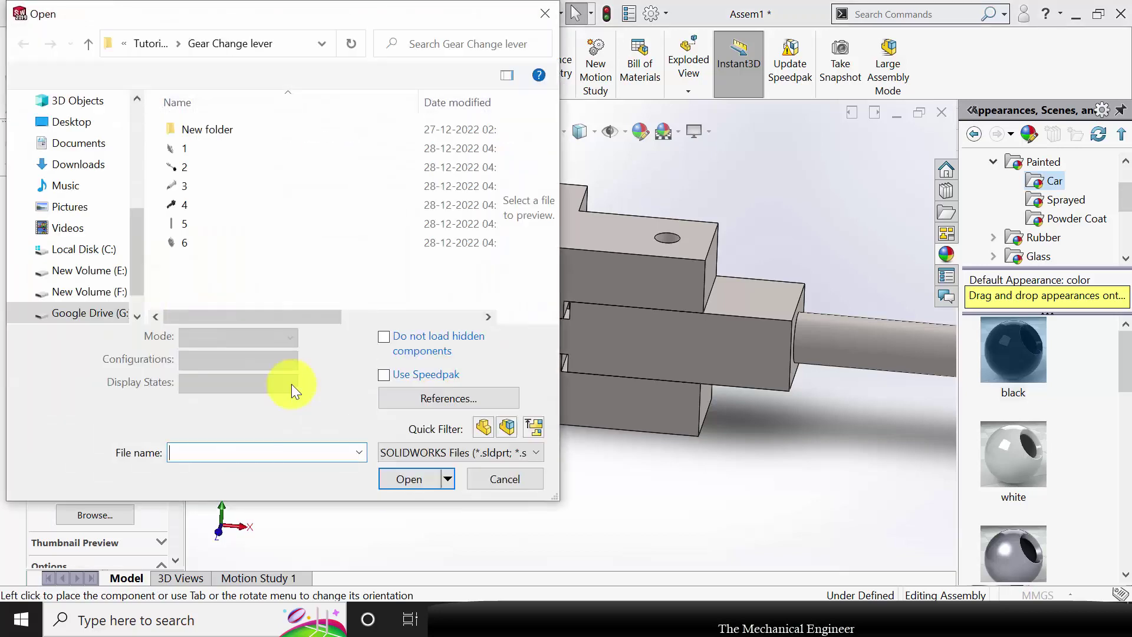
double_click(222, 185)
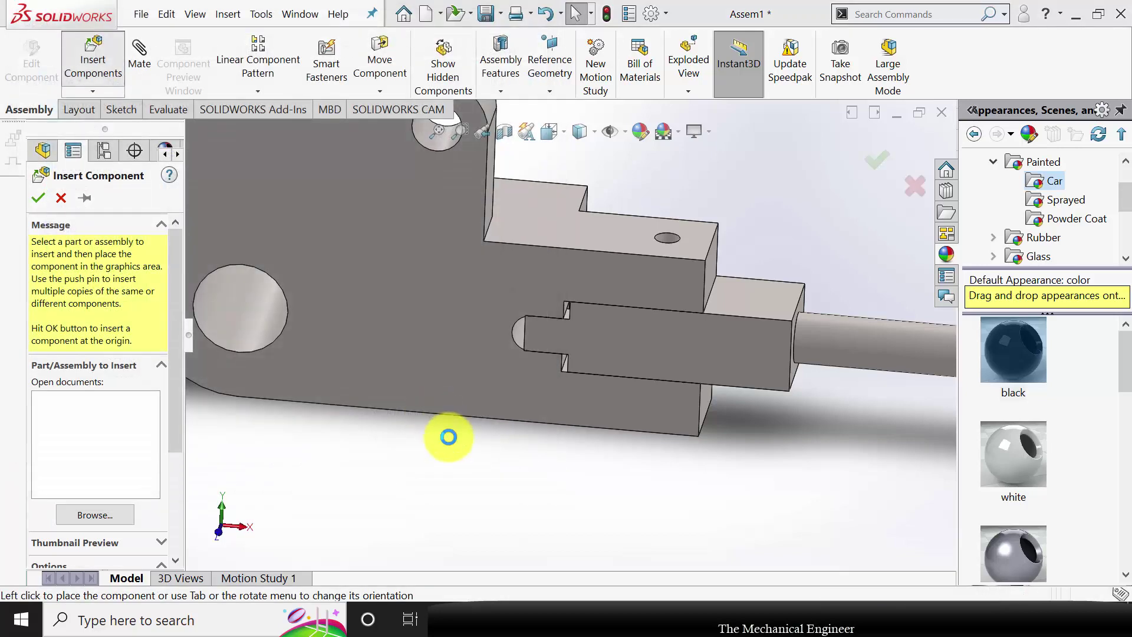
left_click(475, 424)
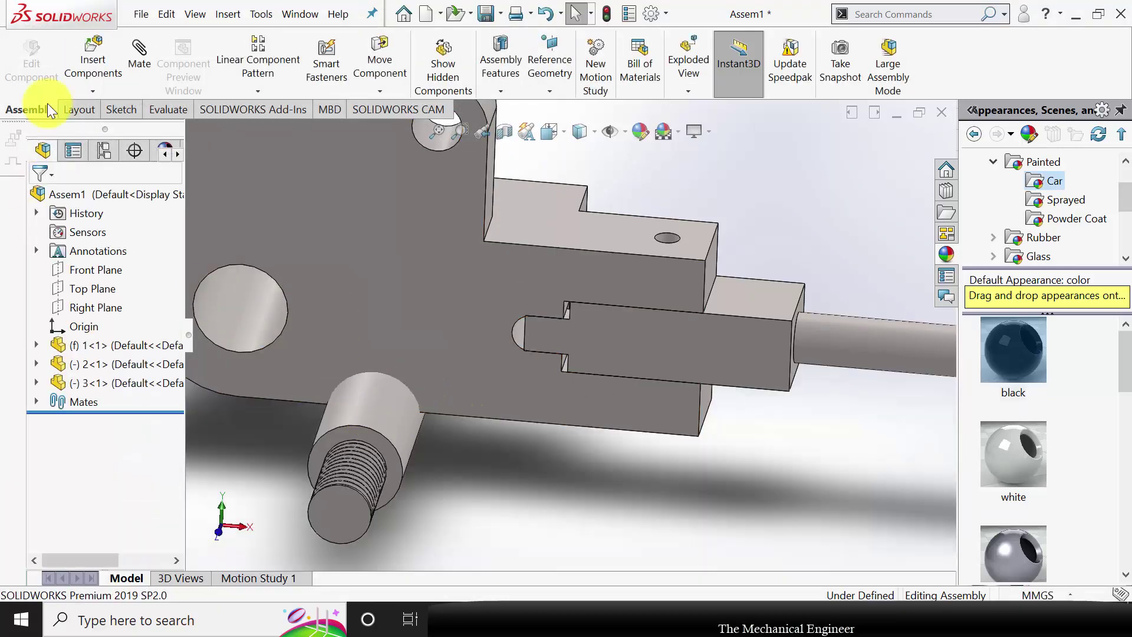
Mate part 3's shank concentric with the plate's lower 15 mm hole, rotation locked, and its shoulder at the thread coincident with the plate's front face
left_click(251, 312)
left_click(397, 402)
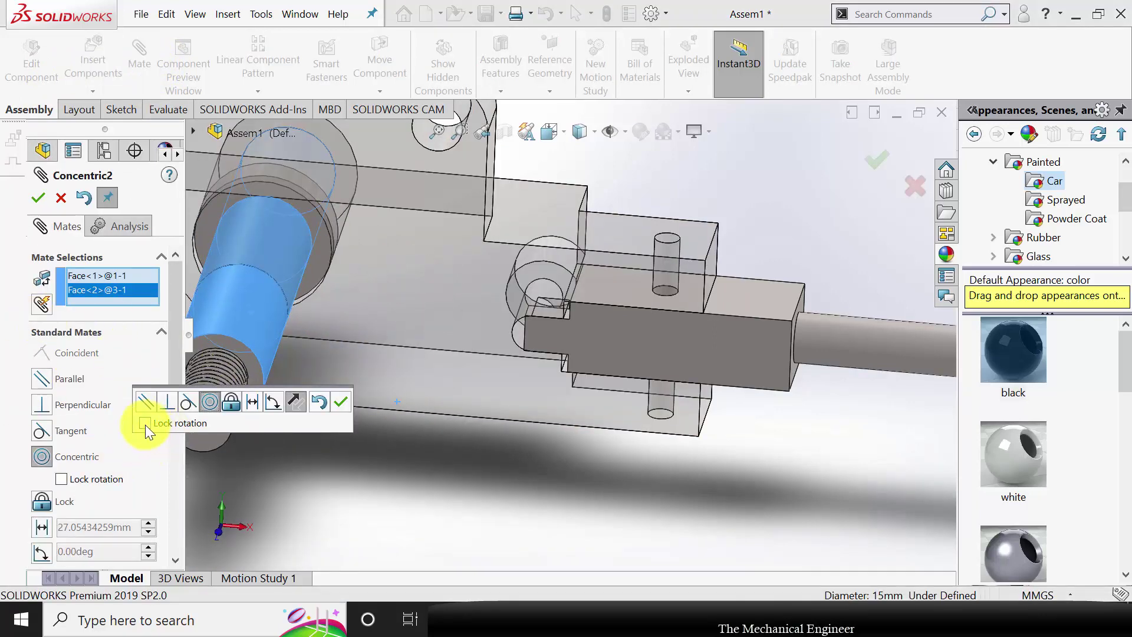
left_click(340, 402)
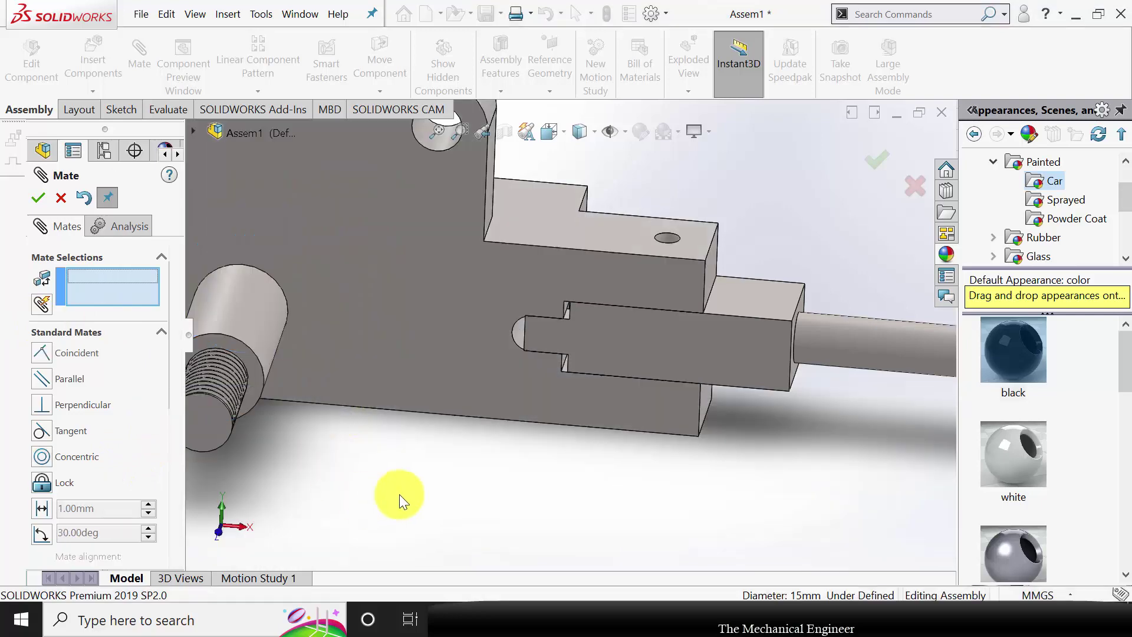
left_click(251, 369)
left_click(357, 270)
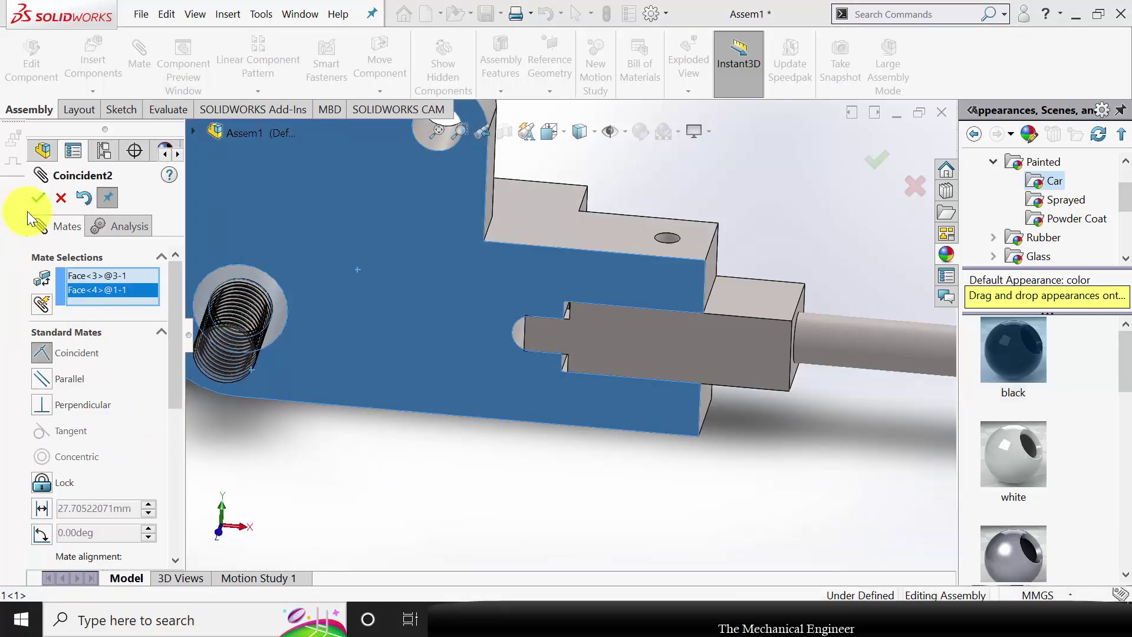
left_click(38, 198)
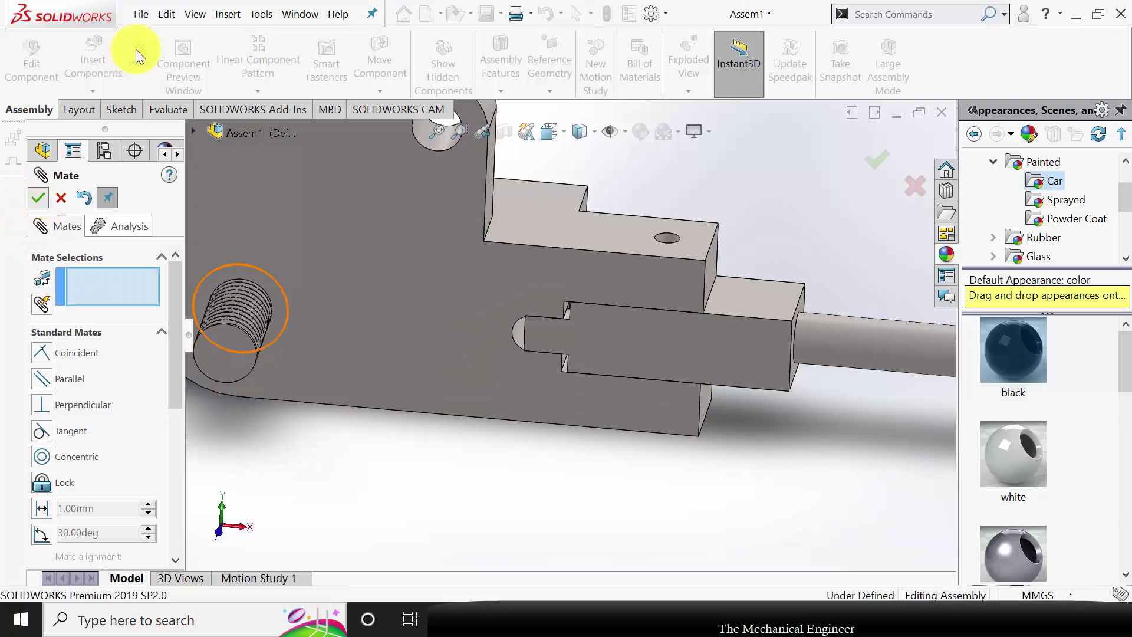
Insert part 4, the black notched pin, and place it below the fork of the plate
left_click(94, 49)
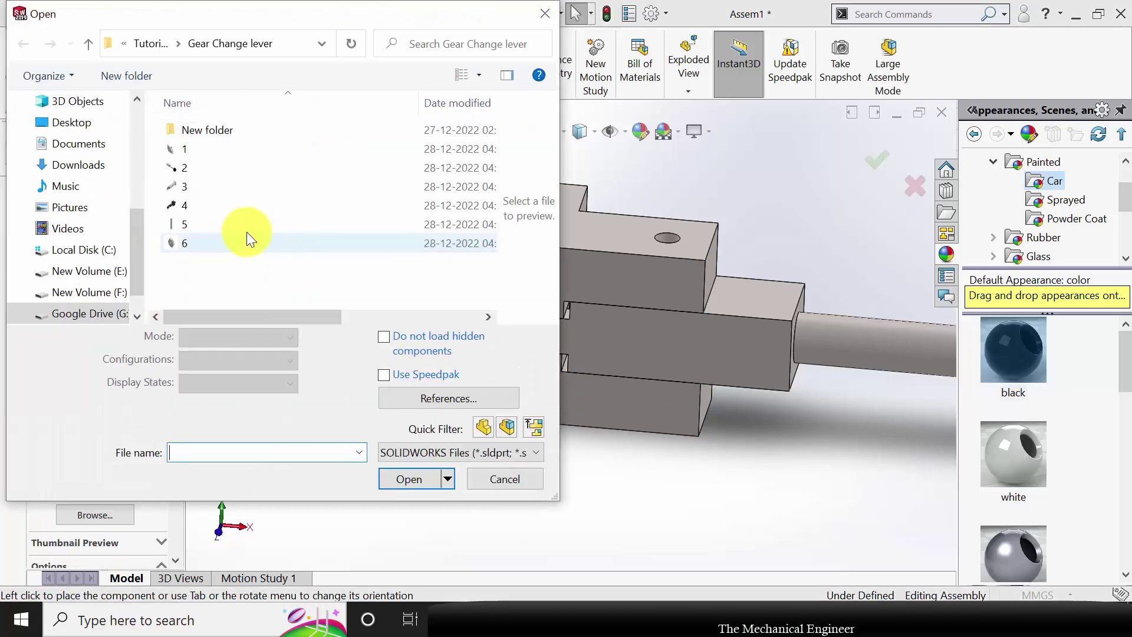
double_click(209, 205)
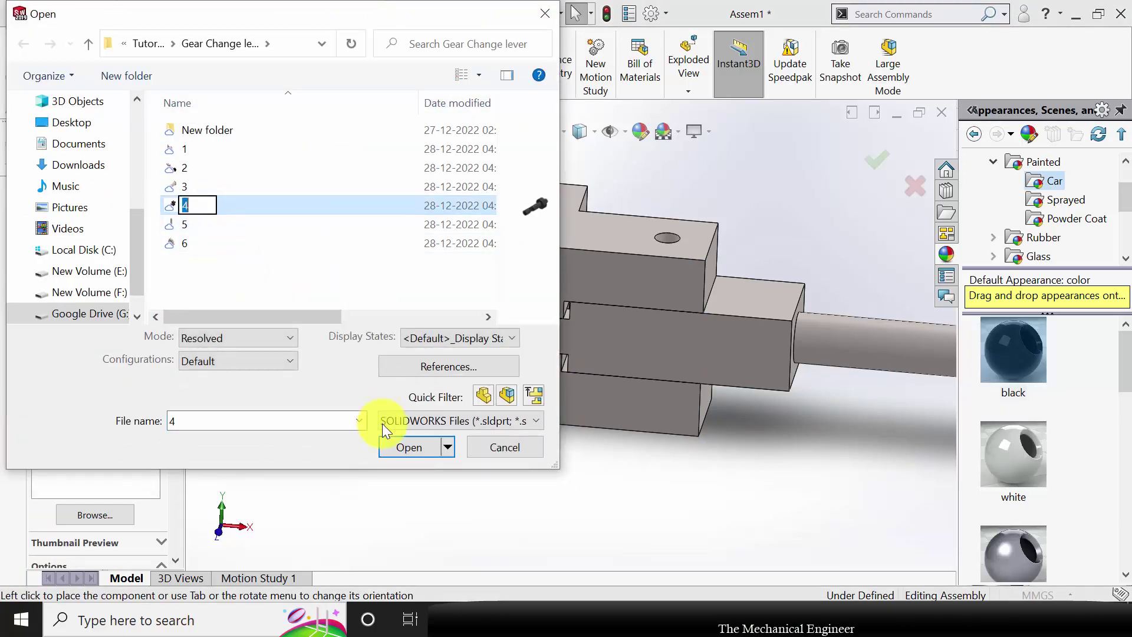
left_click(417, 450)
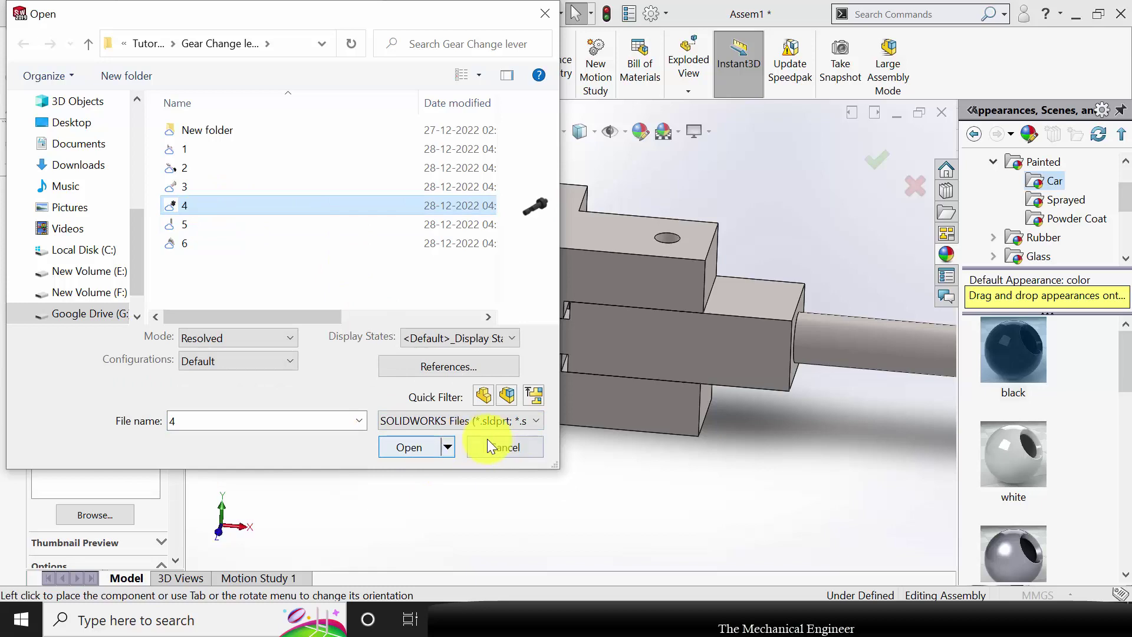
left_click(422, 451)
left_click(546, 436)
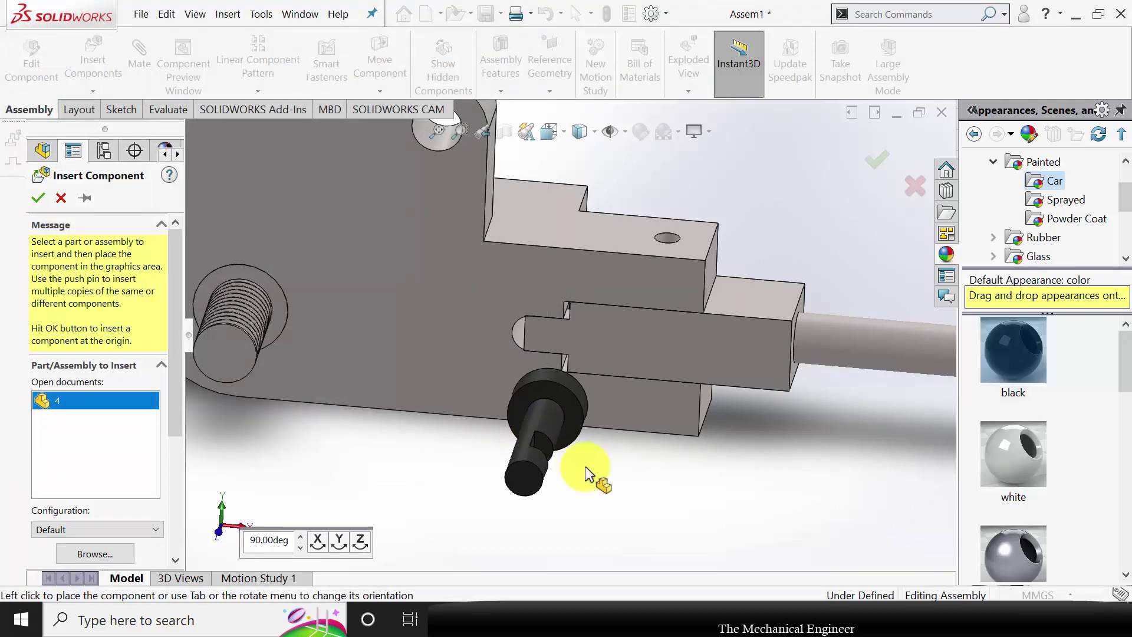
Add a concentric mate with rotation locked between the 6 mm hole at the fork's inner end and the shaft of part 4
scroll(565, 434, "down", 3)
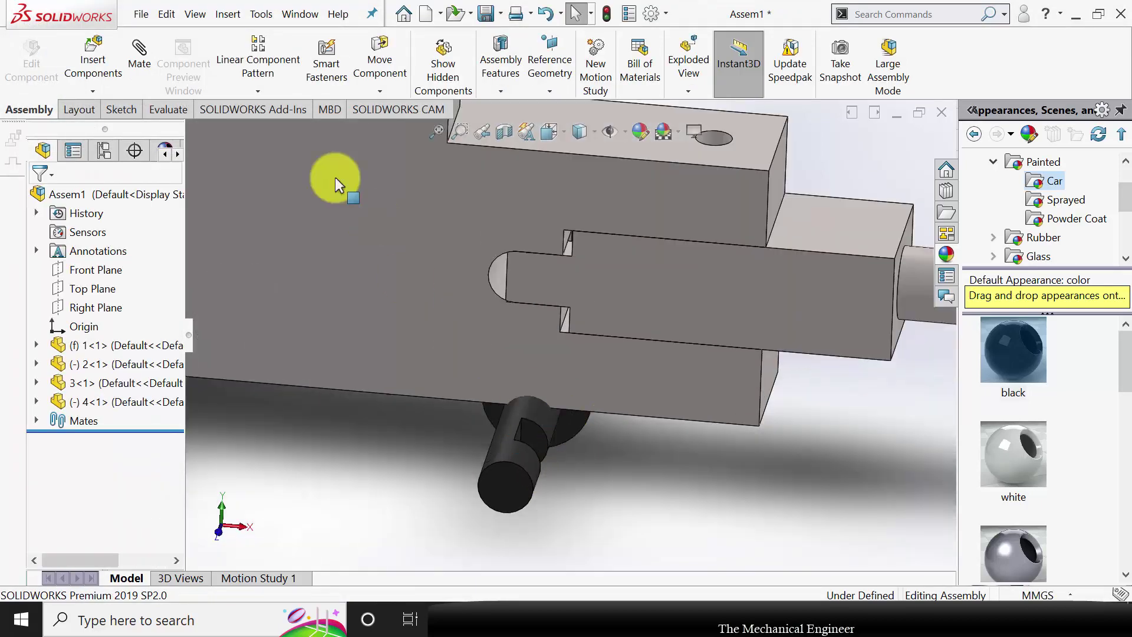
left_click(145, 59)
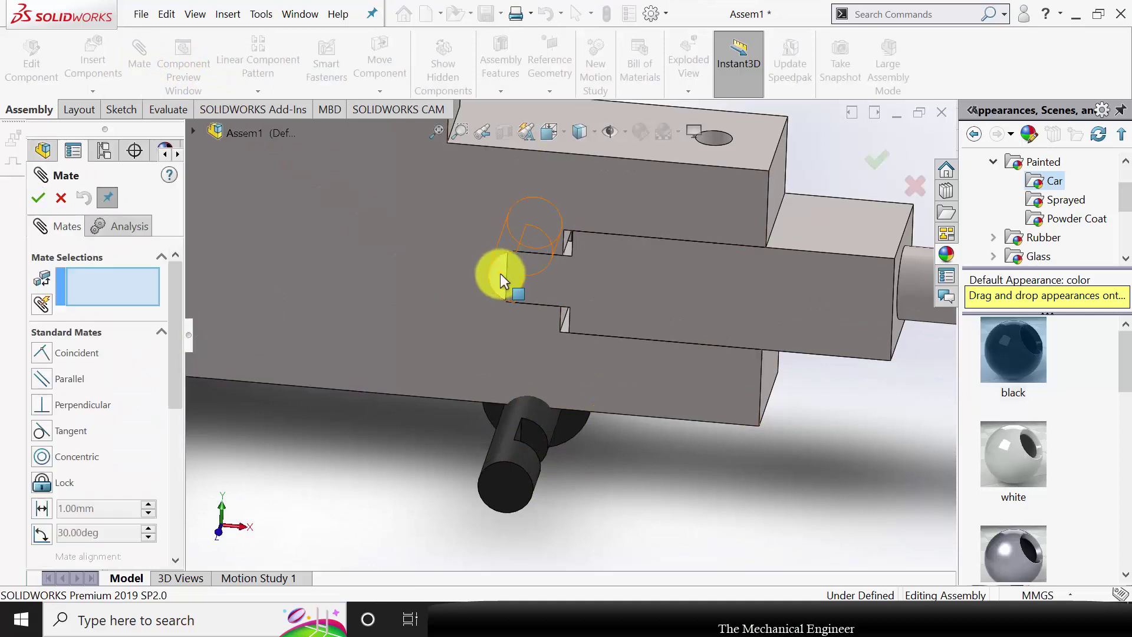
left_click(500, 274)
left_click(498, 453)
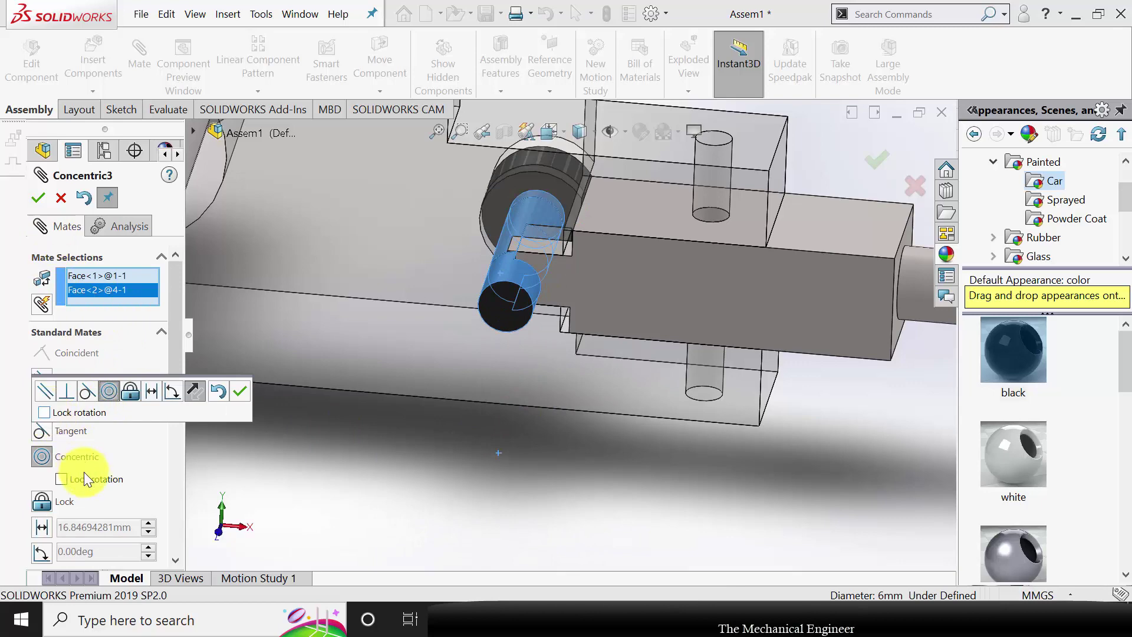
left_click(62, 479)
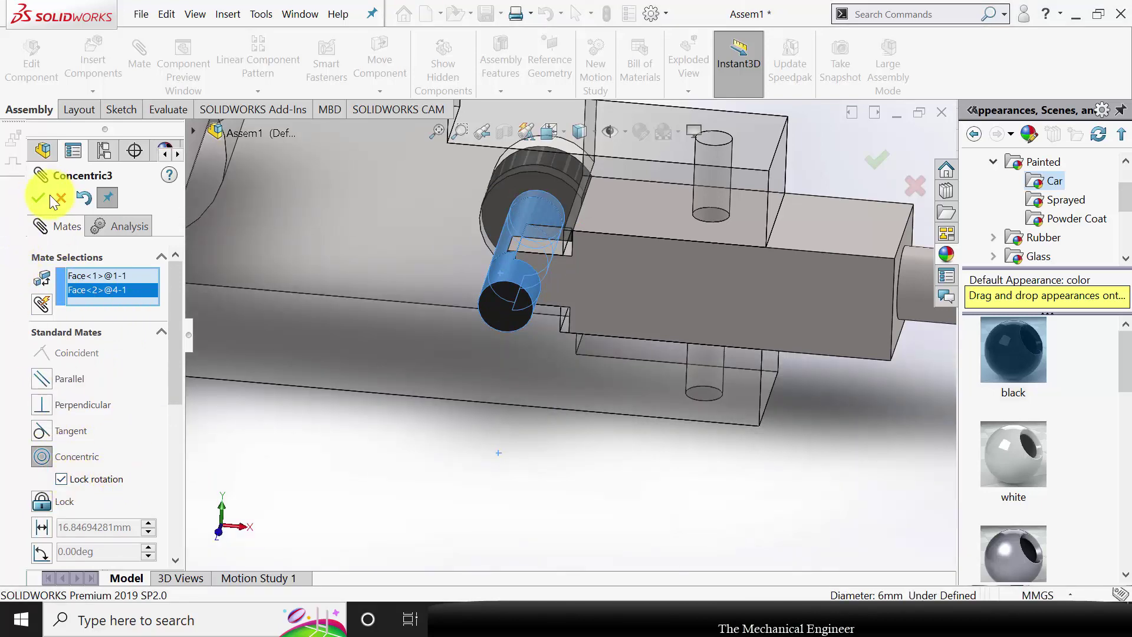
left_click(38, 199)
Add a coincident mate between part 4's notch face and the front face of the lever's block, and finish mating
middle_click_drag(467, 290, 487, 467)
scroll(581, 313, "down", 4)
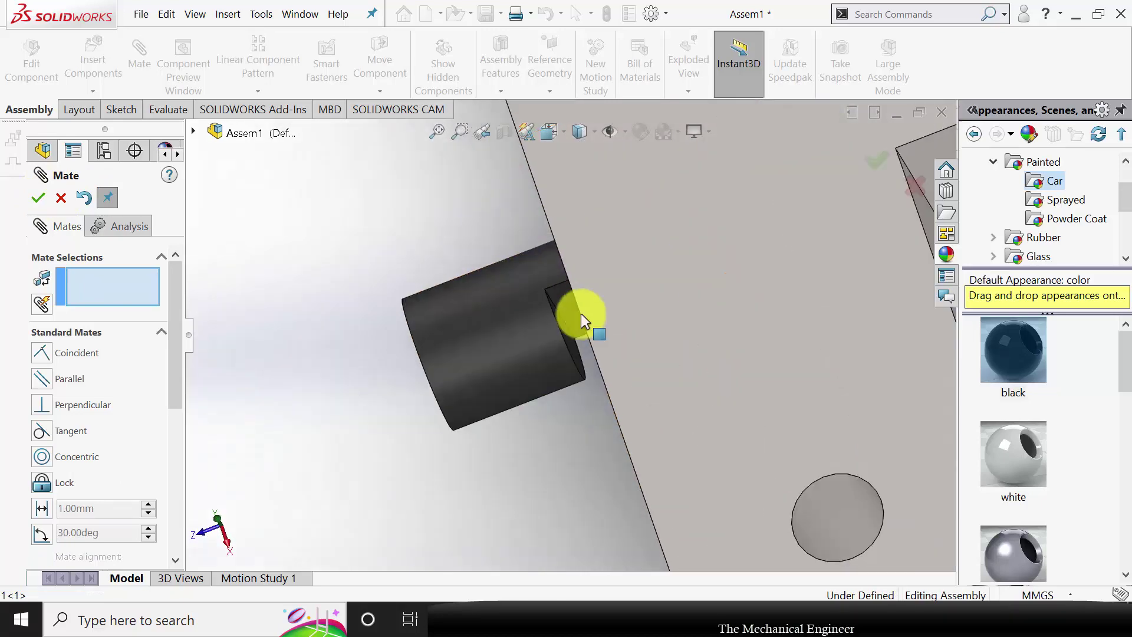
left_click(574, 354)
middle_click_drag(531, 405, 586, 379)
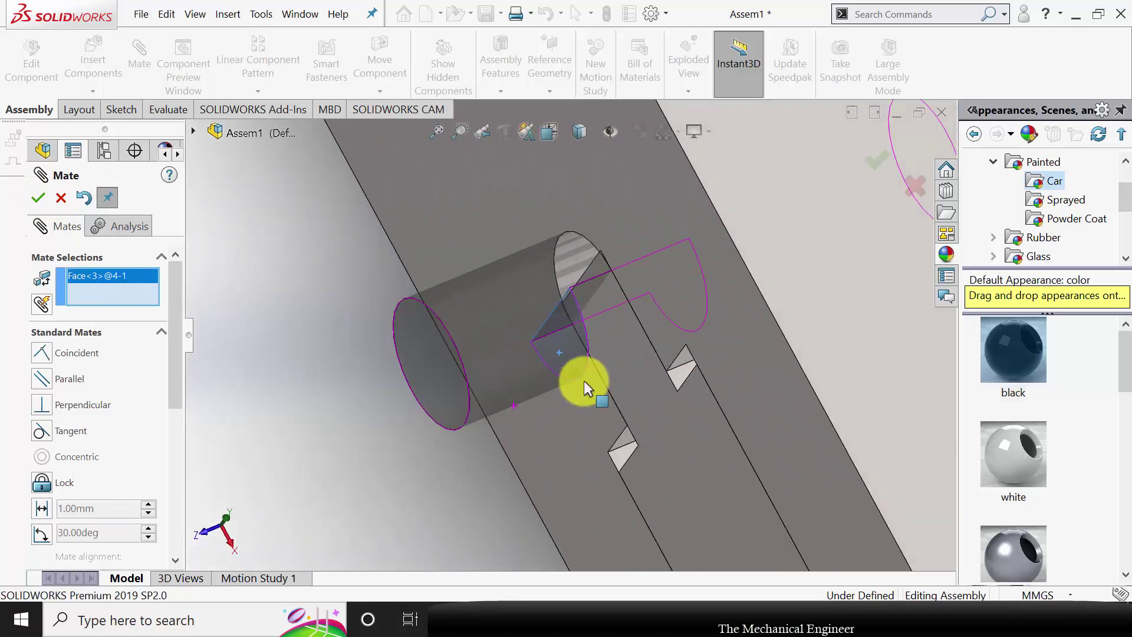
left_click(635, 344)
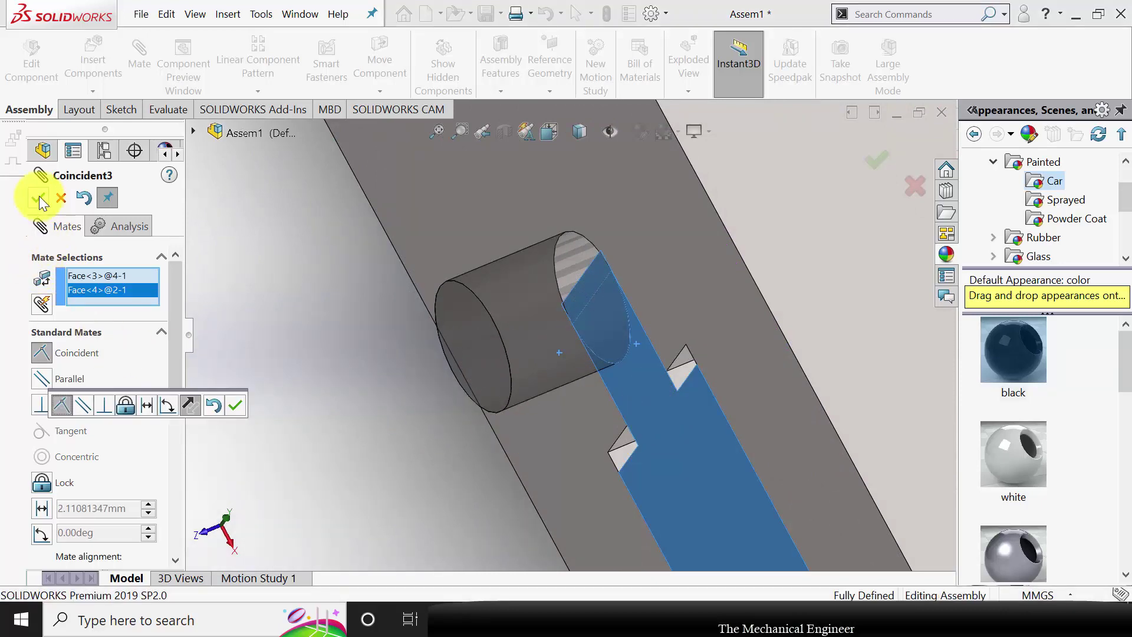
left_click(39, 198)
left_click(39, 200)
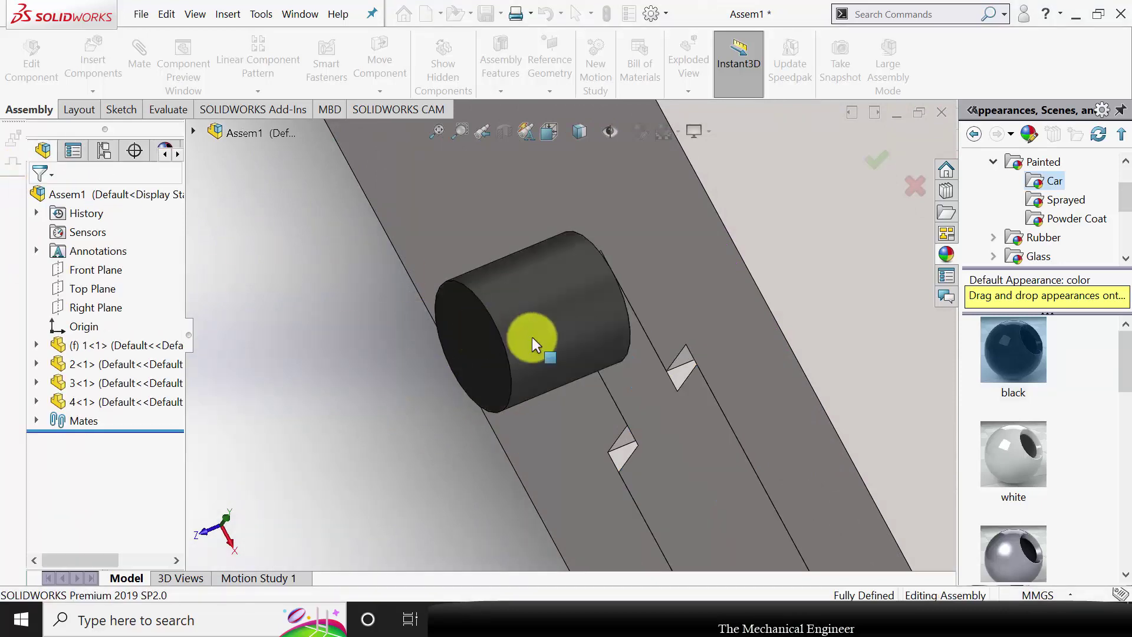
scroll(537, 348, "up", 6)
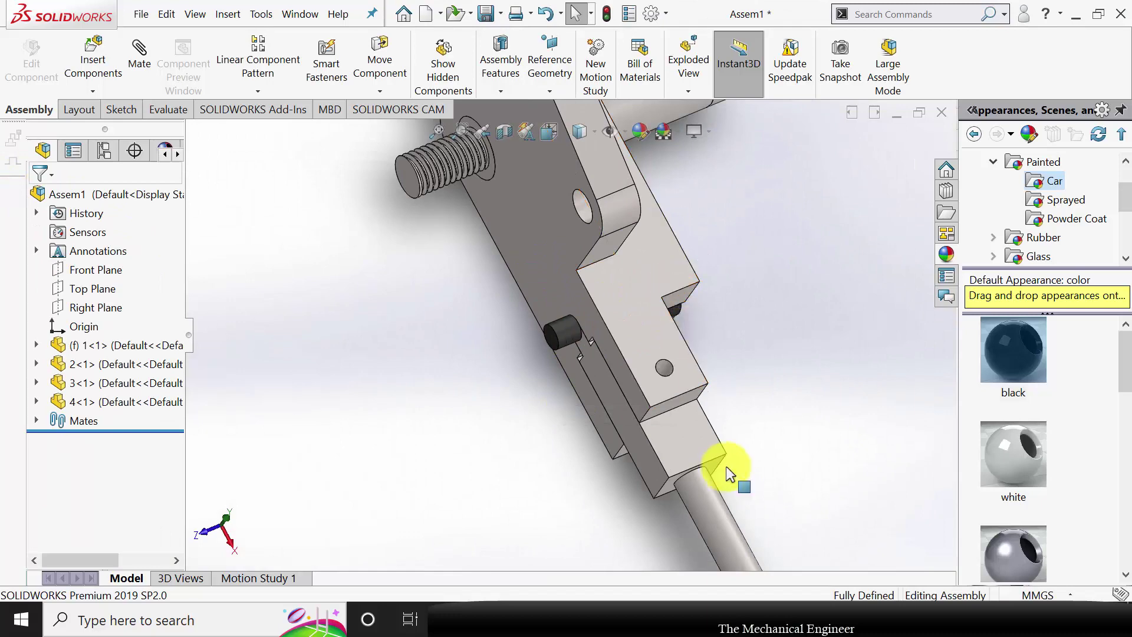
middle_click_drag(727, 466, 708, 383)
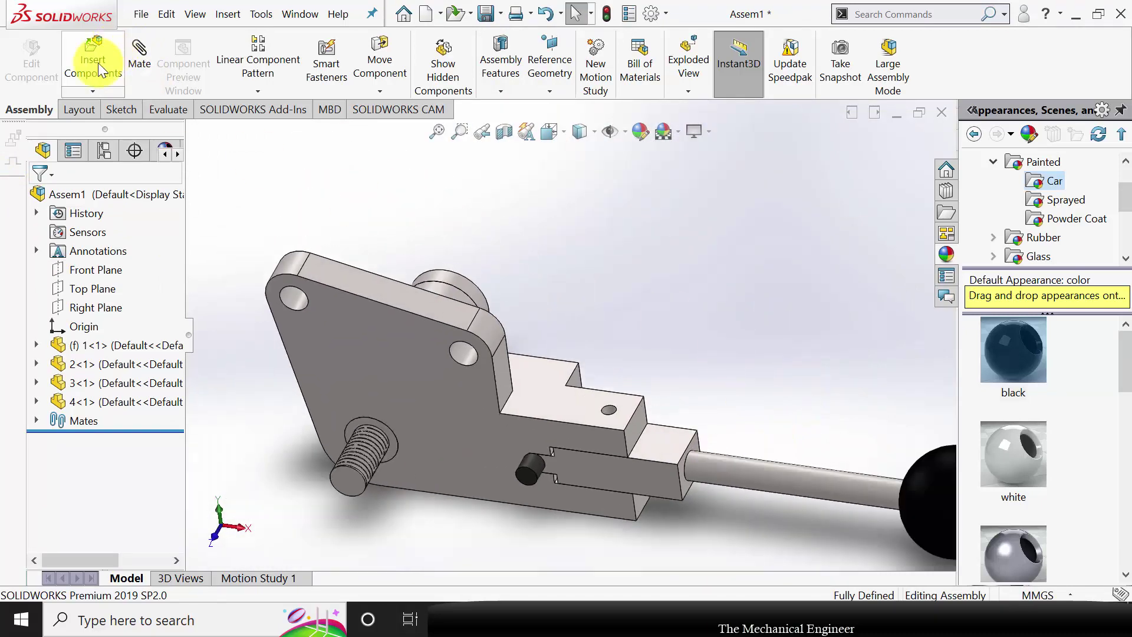